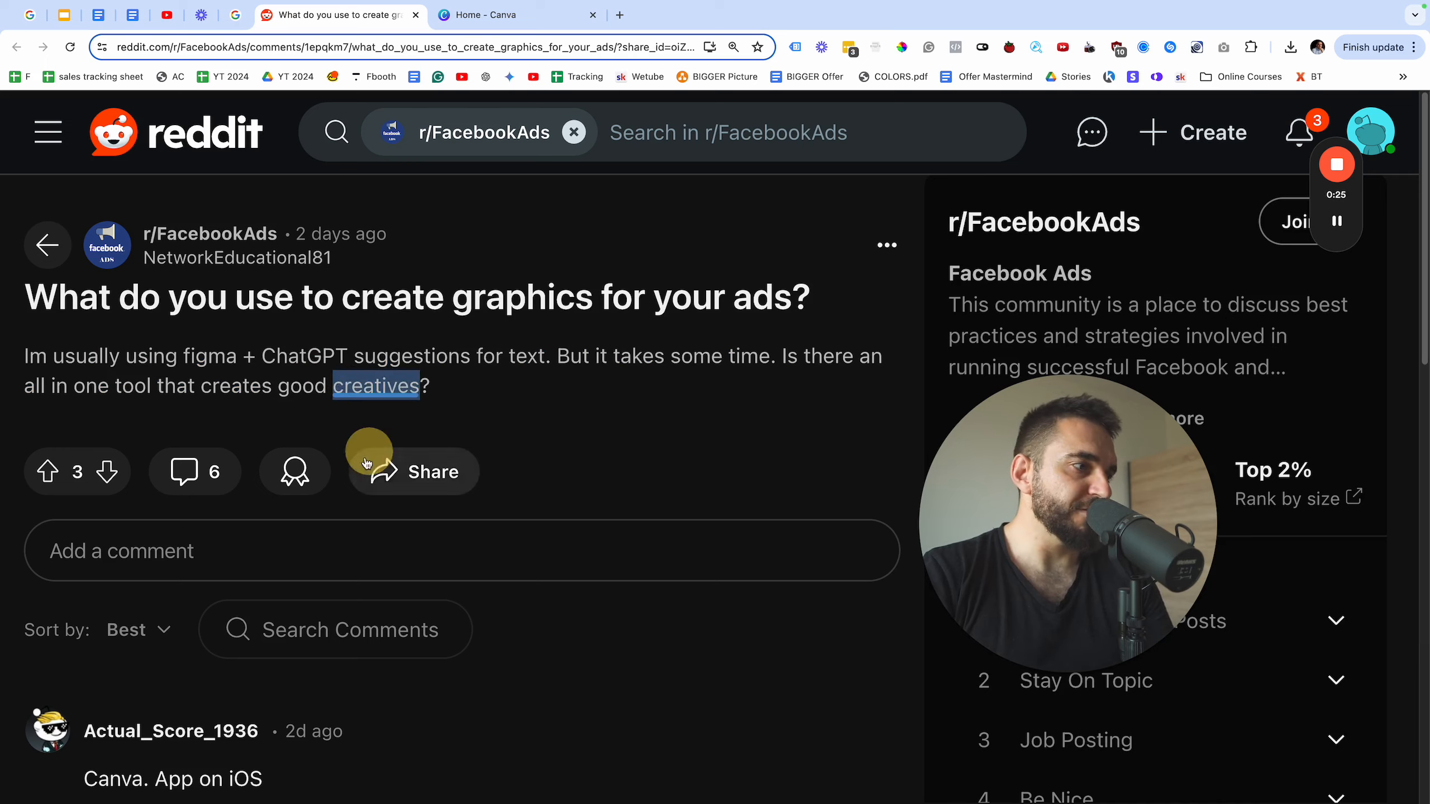
# - Review the tools recommended in the thread's comments and view the ADMKR ad-making site
pyautogui.scroll(-5, 169, 541)
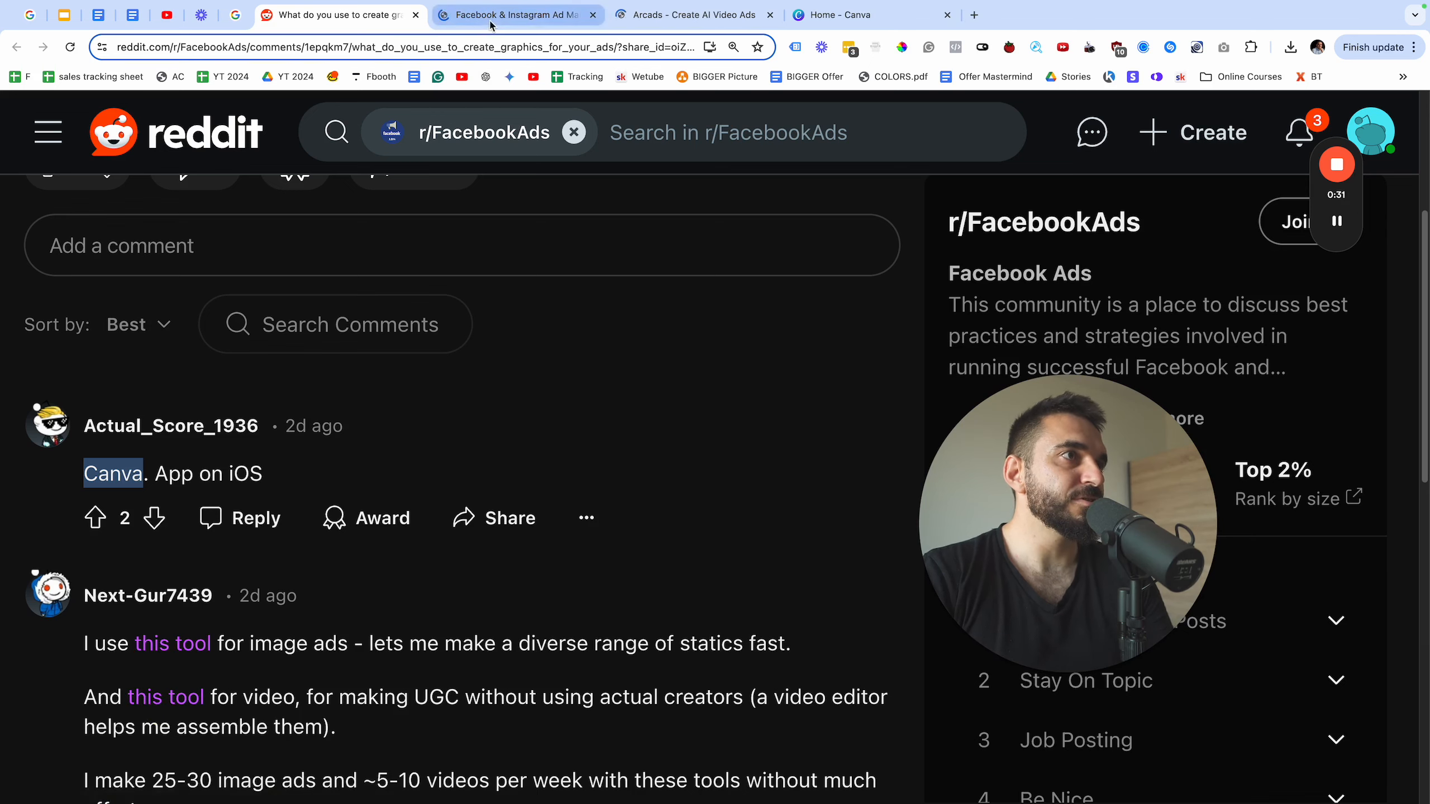
pyautogui.click(510, 15)
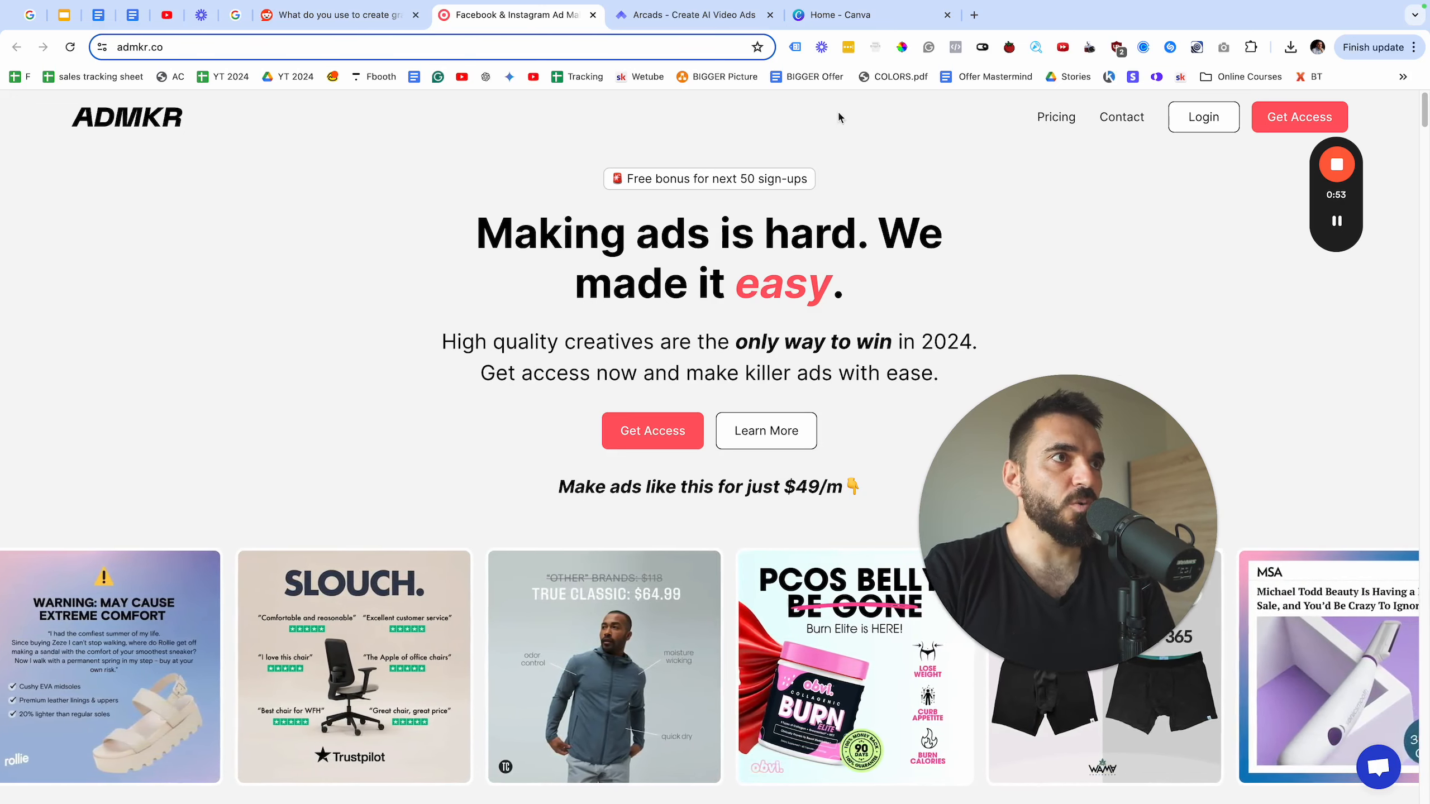
# - Open ChatGPT in a new browser tab
pyautogui.click(977, 16)
pyautogui.write('chat')
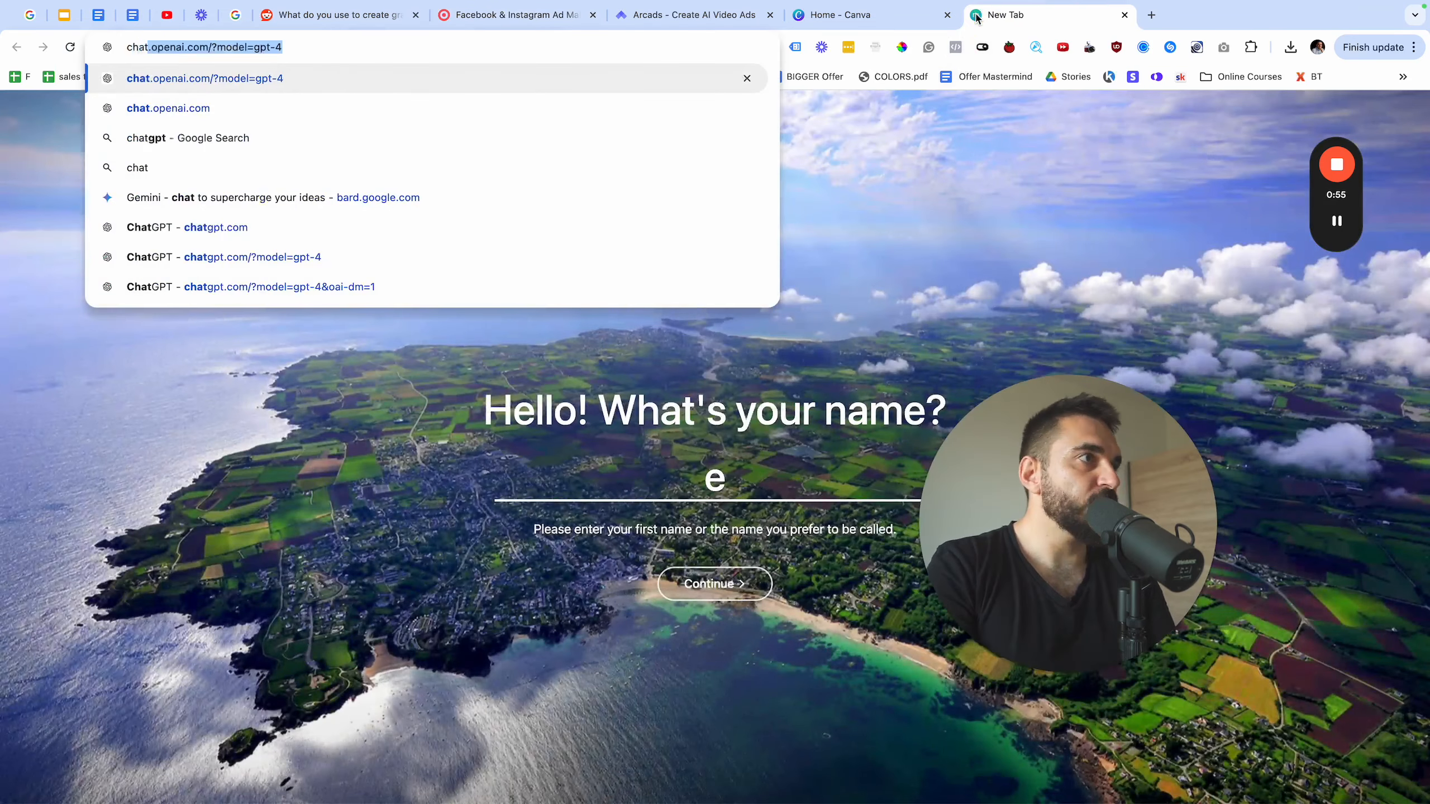
pyautogui.press('Return')
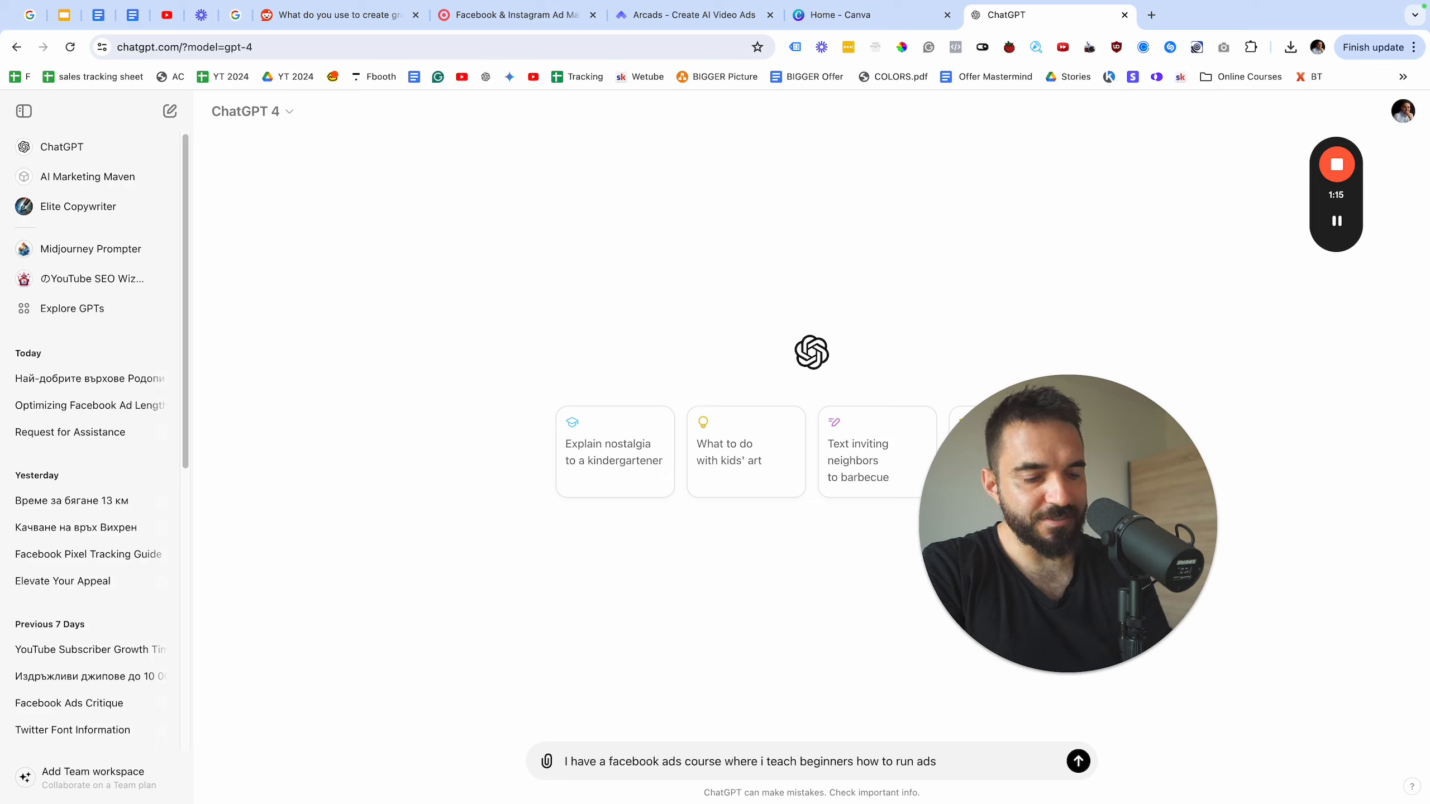
# - Ask ChatGPT for Facebook ad image ideas for a course teaching beginners how to run ads
pyautogui.write('give me so')
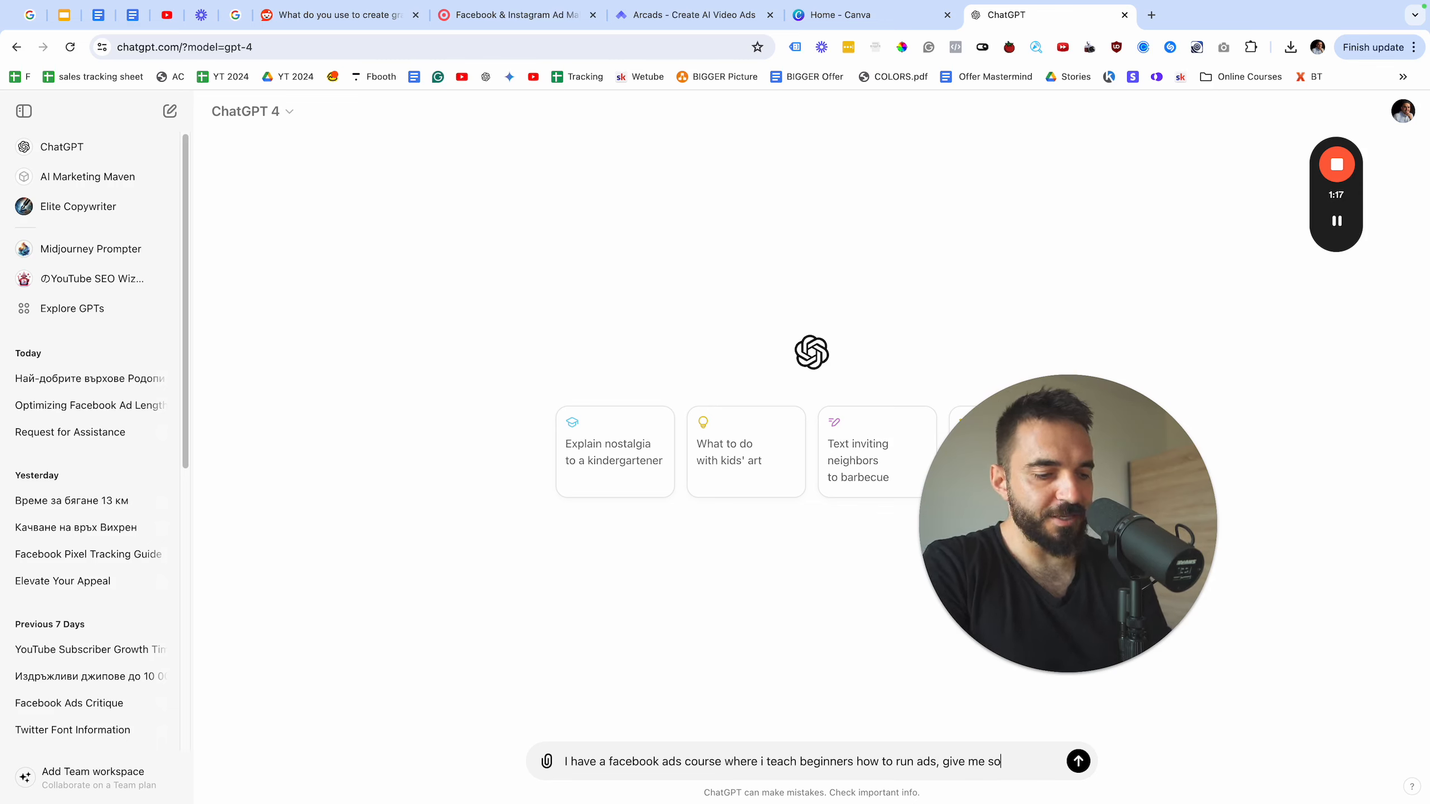
pyautogui.write('me ideas for')
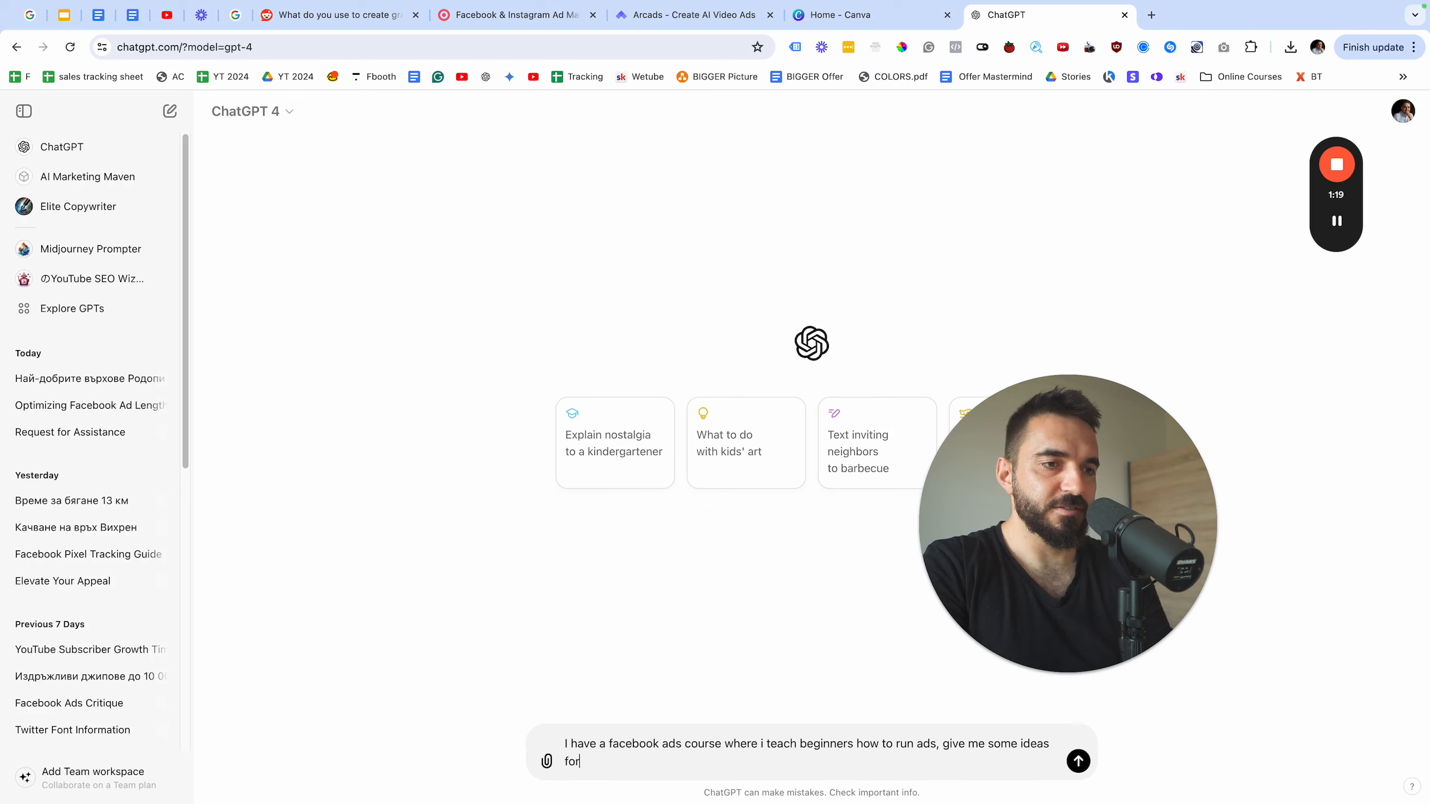
pyautogui.write(' images for facebo')
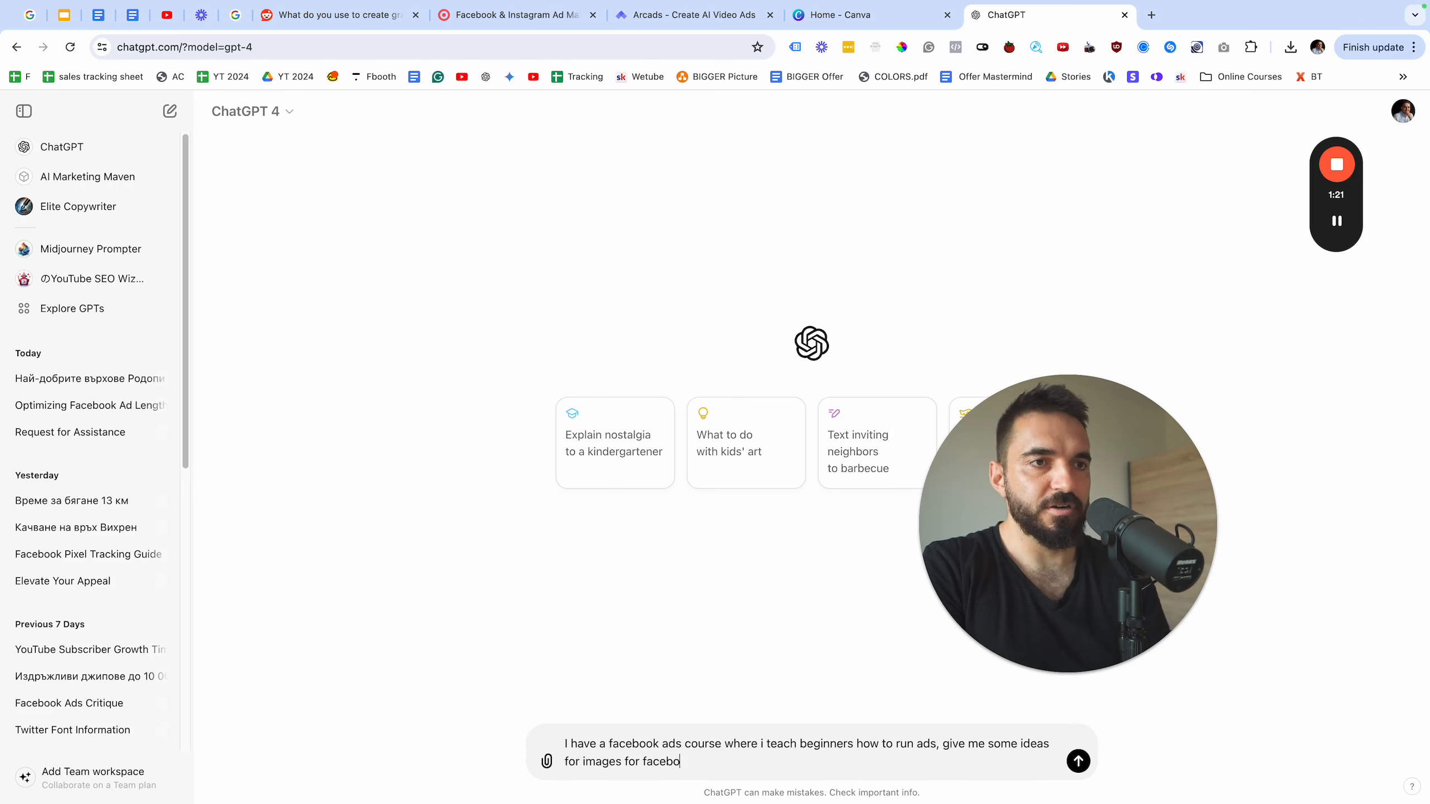
pyautogui.write('ok ads.')
pyautogui.press('Return')
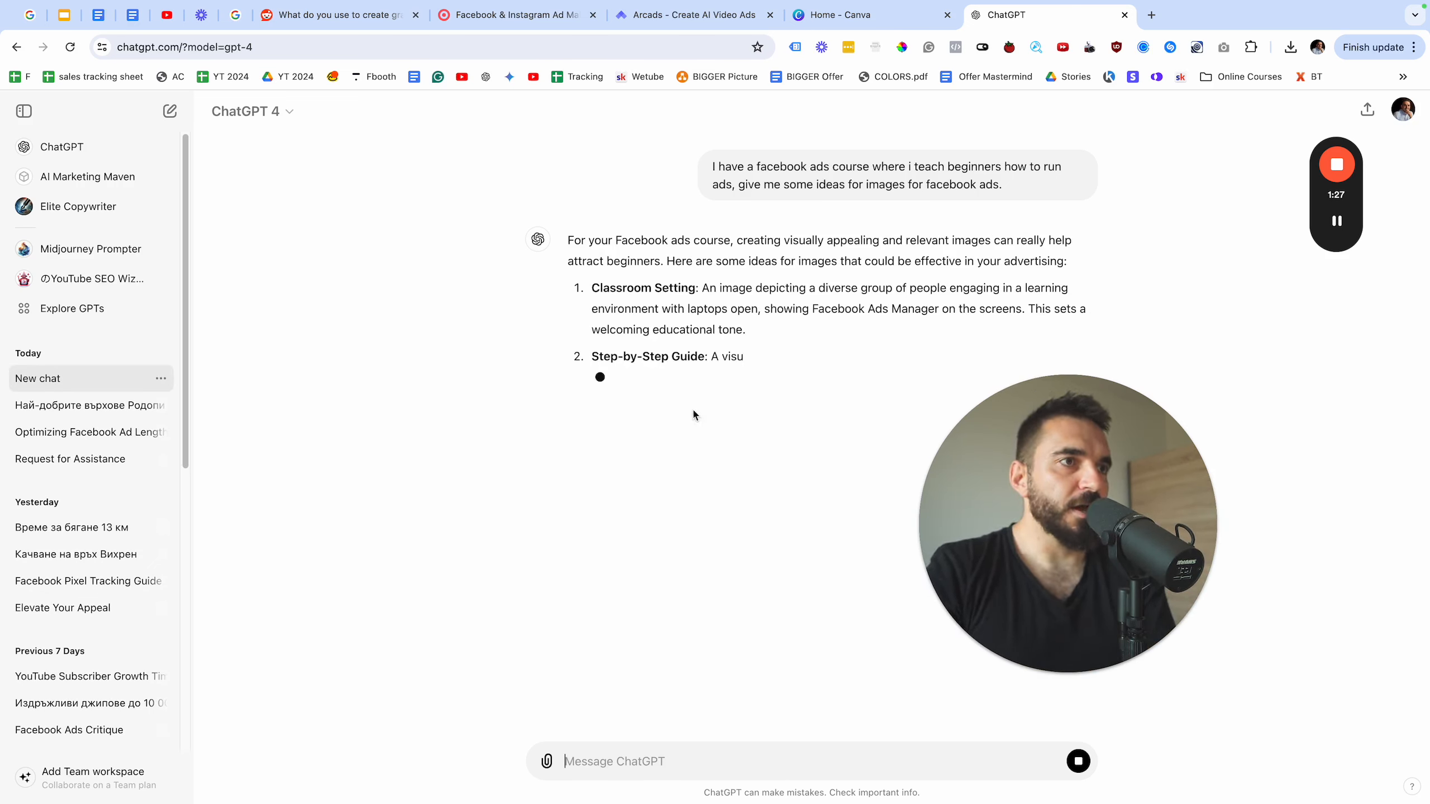
# - Read through the suggested image ideas, focusing on the Creative Ad Examples item about annotated successful ads
pyautogui.moveTo(1104, 502); pyautogui.dragTo(1204, 487)
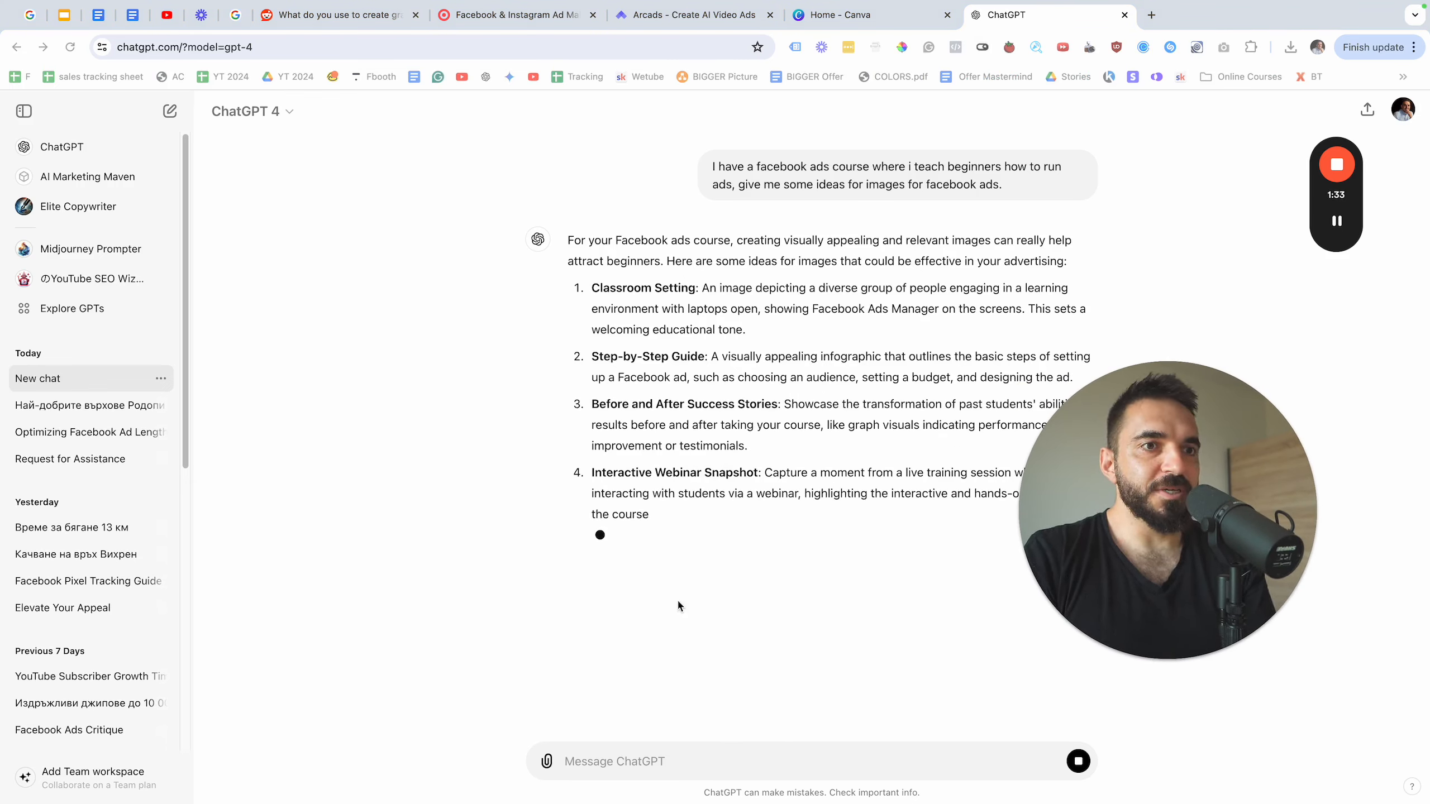
pyautogui.moveTo(1214, 512); pyautogui.dragTo(1167, 322)
pyautogui.click(971, 494)
pyautogui.click(860, 553)
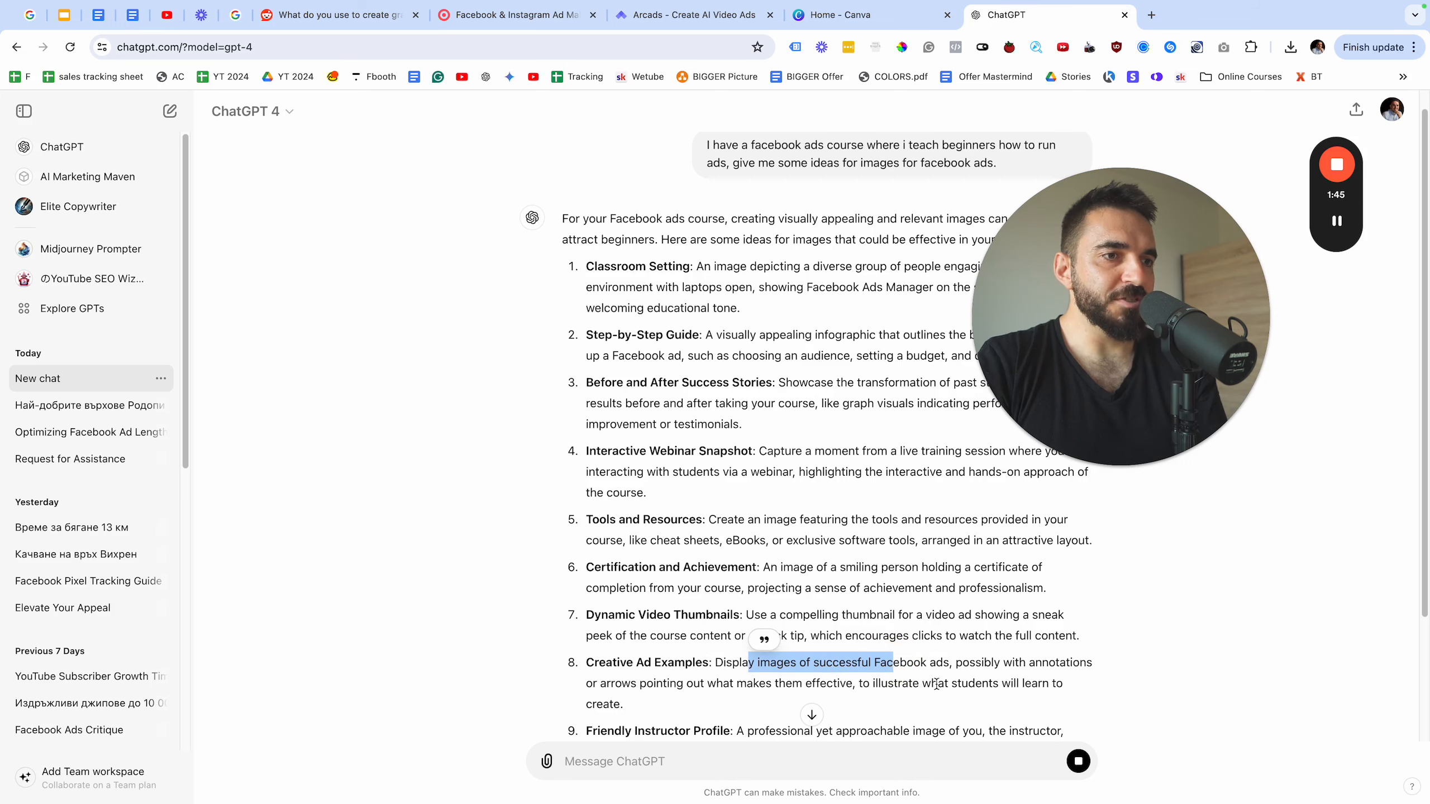
pyautogui.moveTo(983, 667); pyautogui.dragTo(1098, 716)
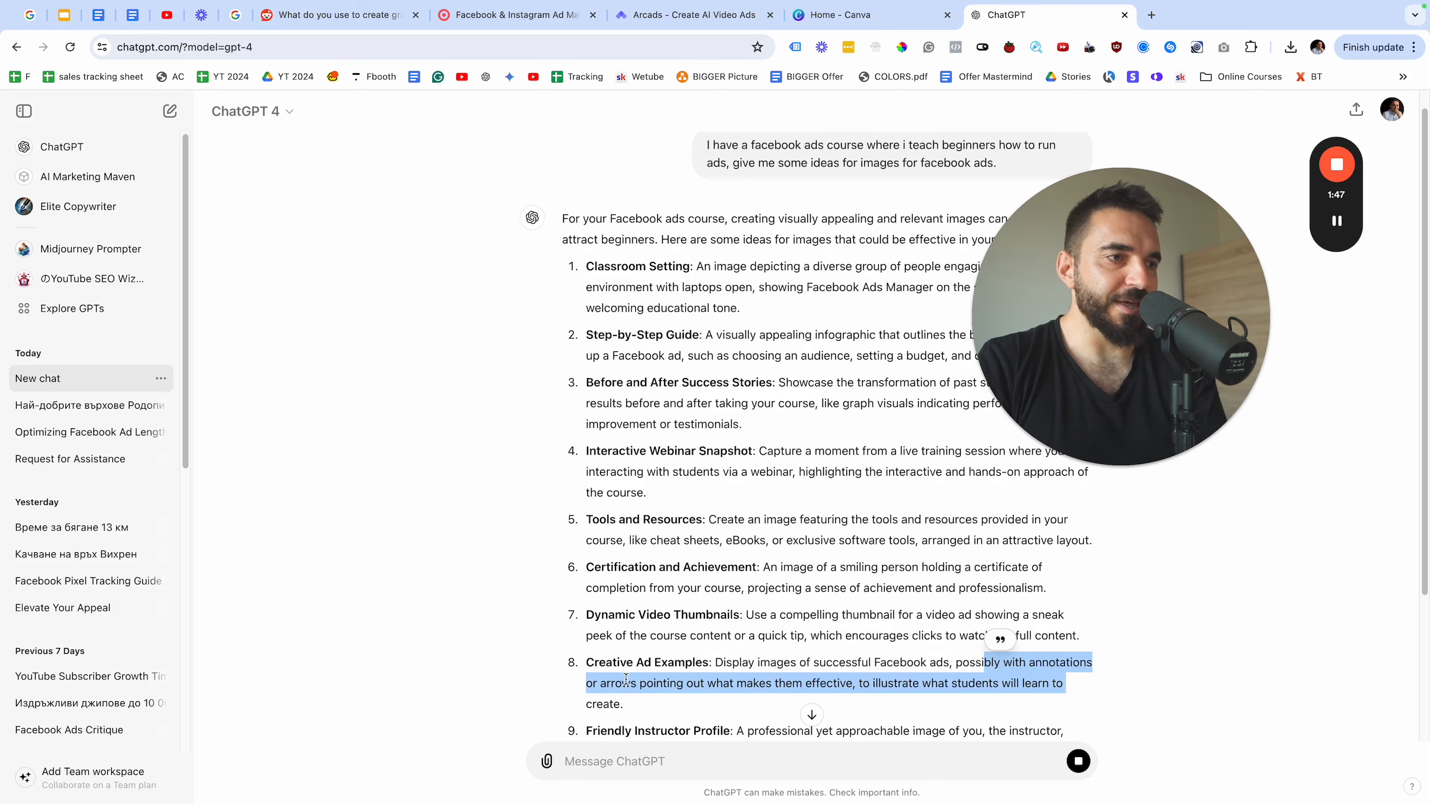
pyautogui.scroll(-2, 641, 681)
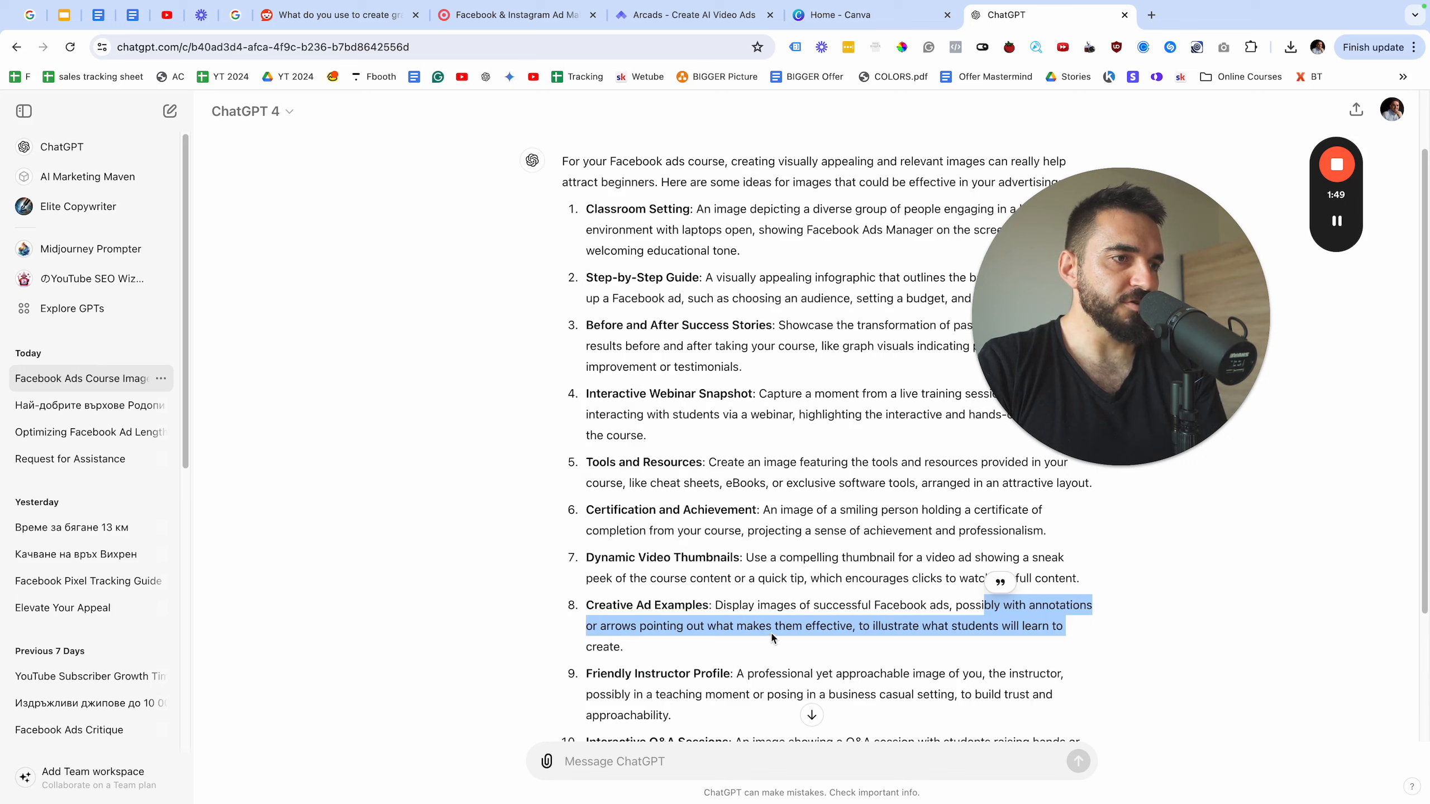
pyautogui.click(838, 626)
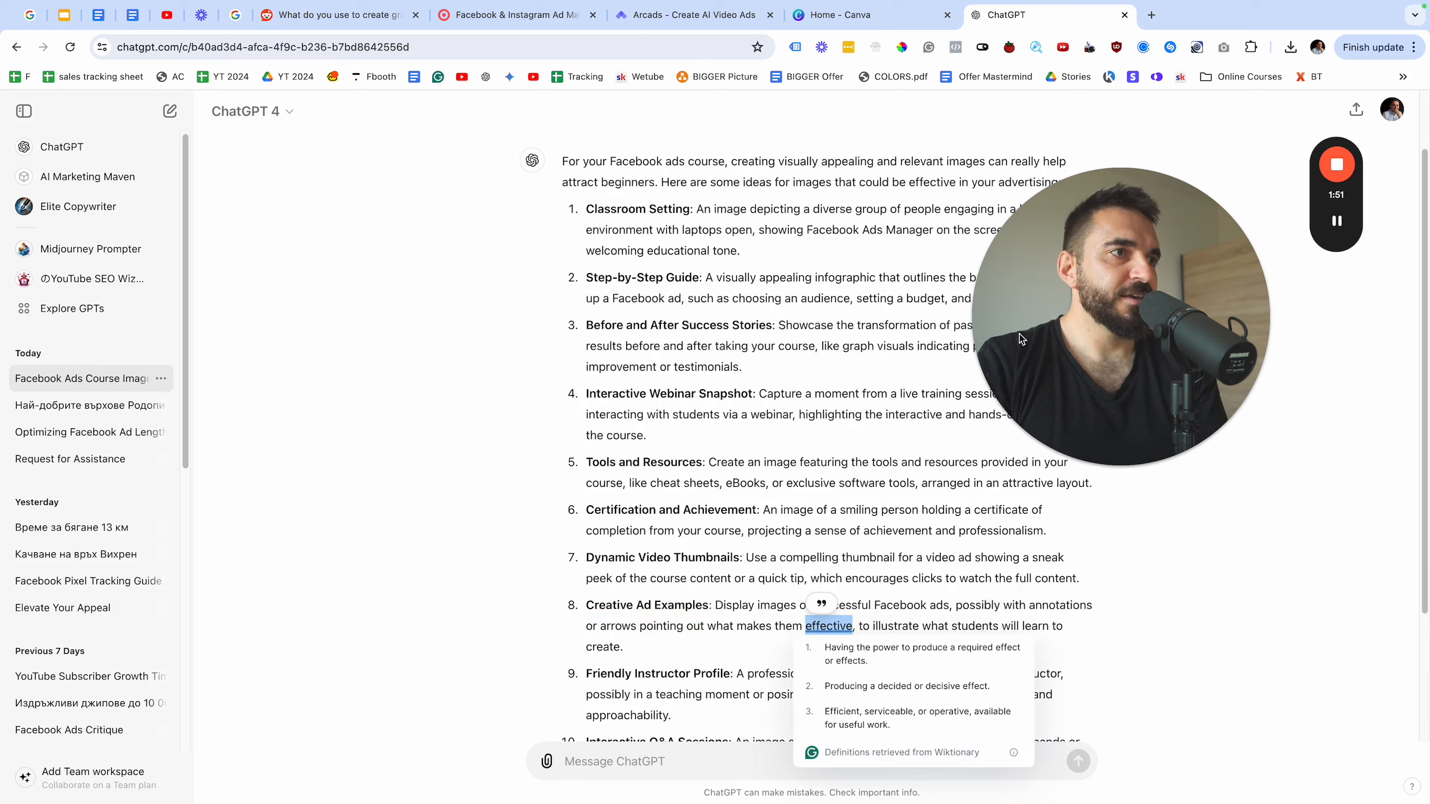
# - Examine the Before and After Success Stories idea in the list of suggestions
pyautogui.click(667, 324)
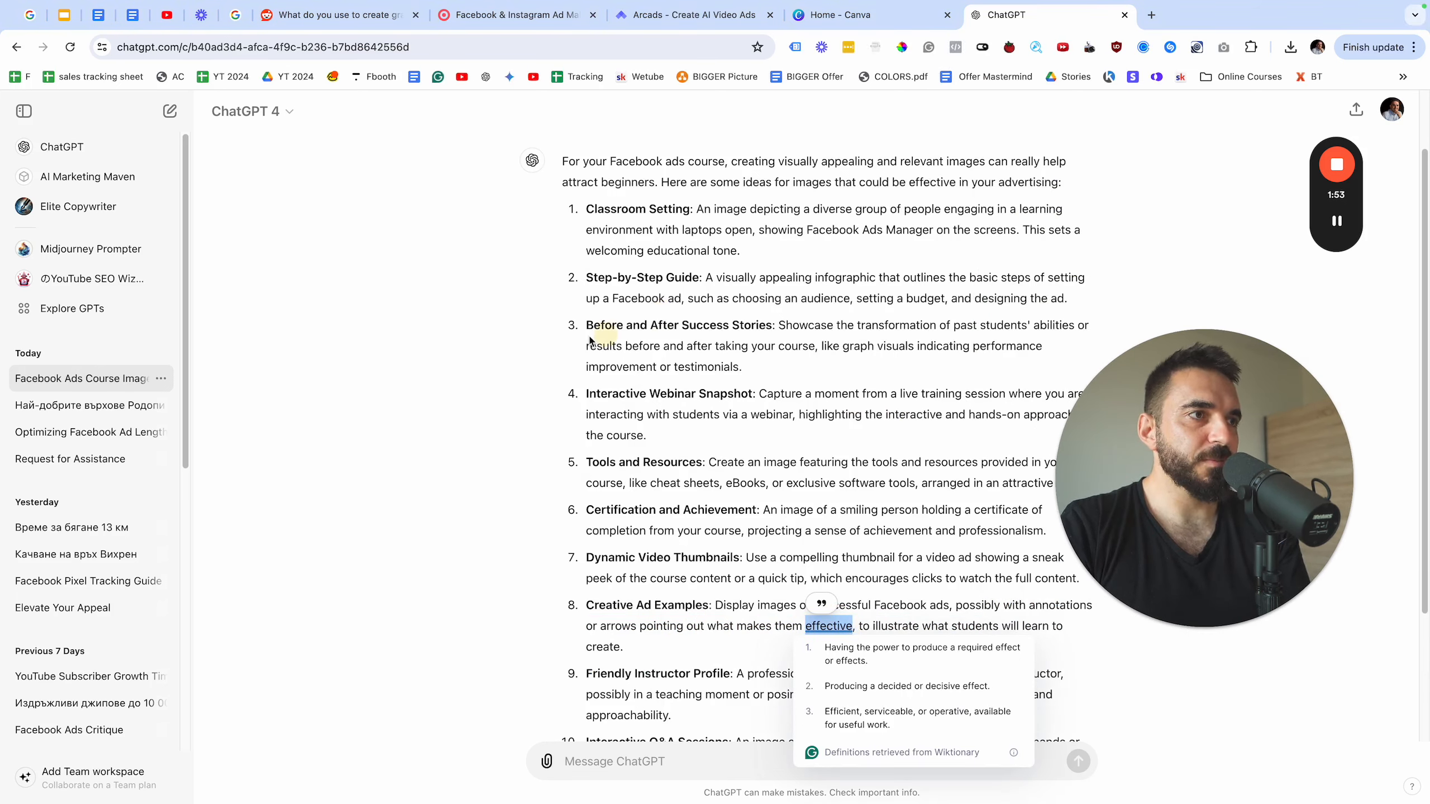
pyautogui.moveTo(663, 329); pyautogui.dragTo(821, 329)
pyautogui.click(747, 337)
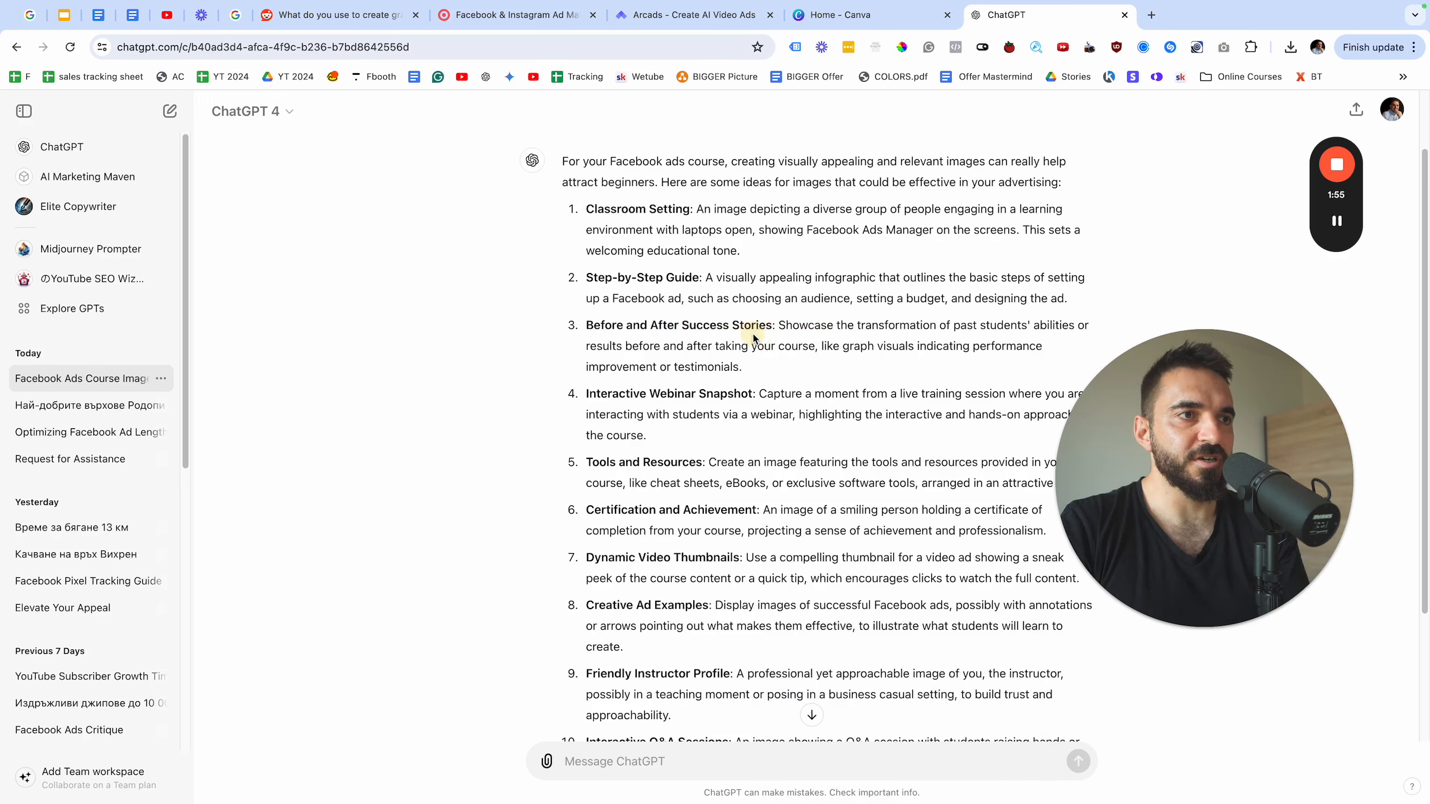
pyautogui.tripleClick(753, 335)
pyautogui.click(701, 405)
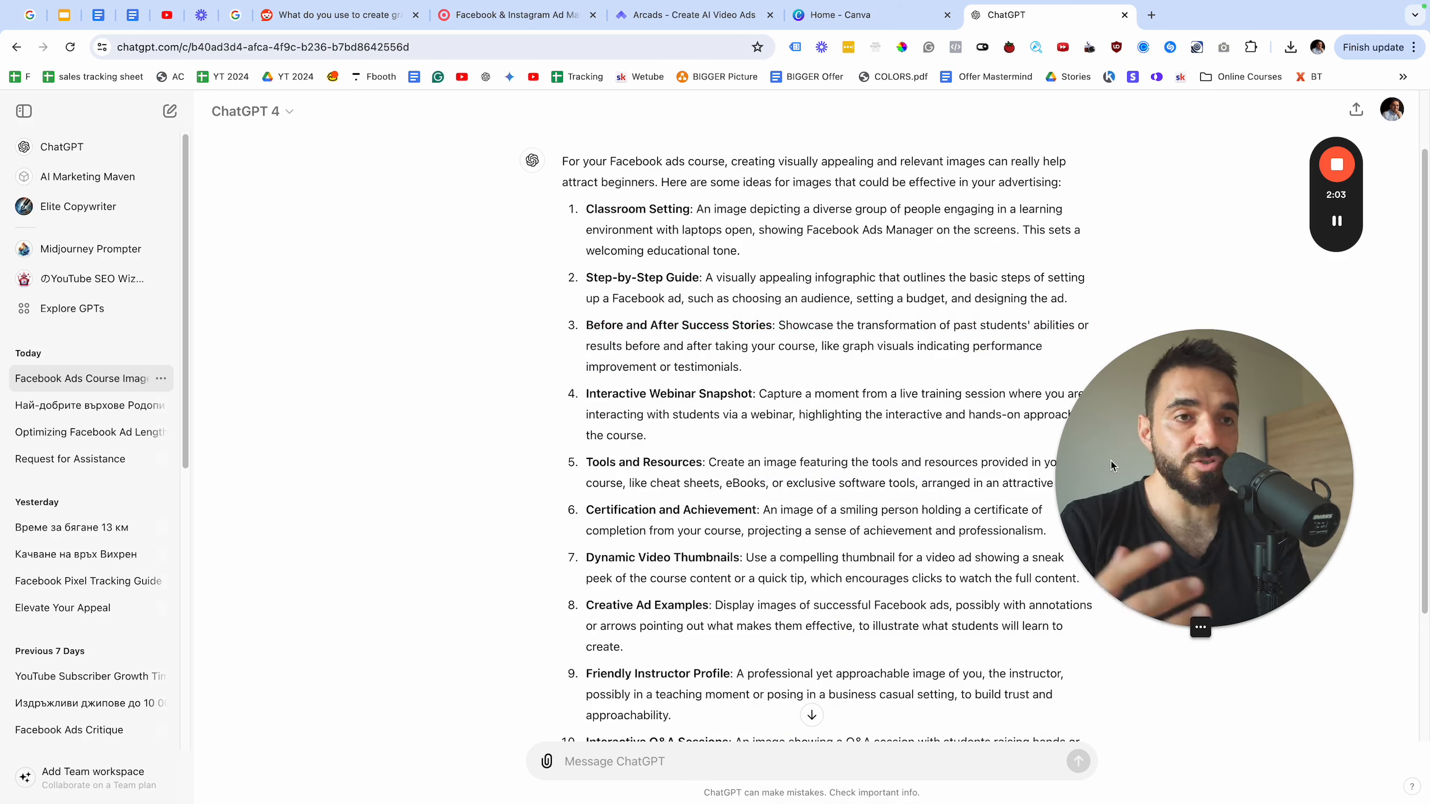
pyautogui.moveTo(587, 322); pyautogui.dragTo(809, 344)
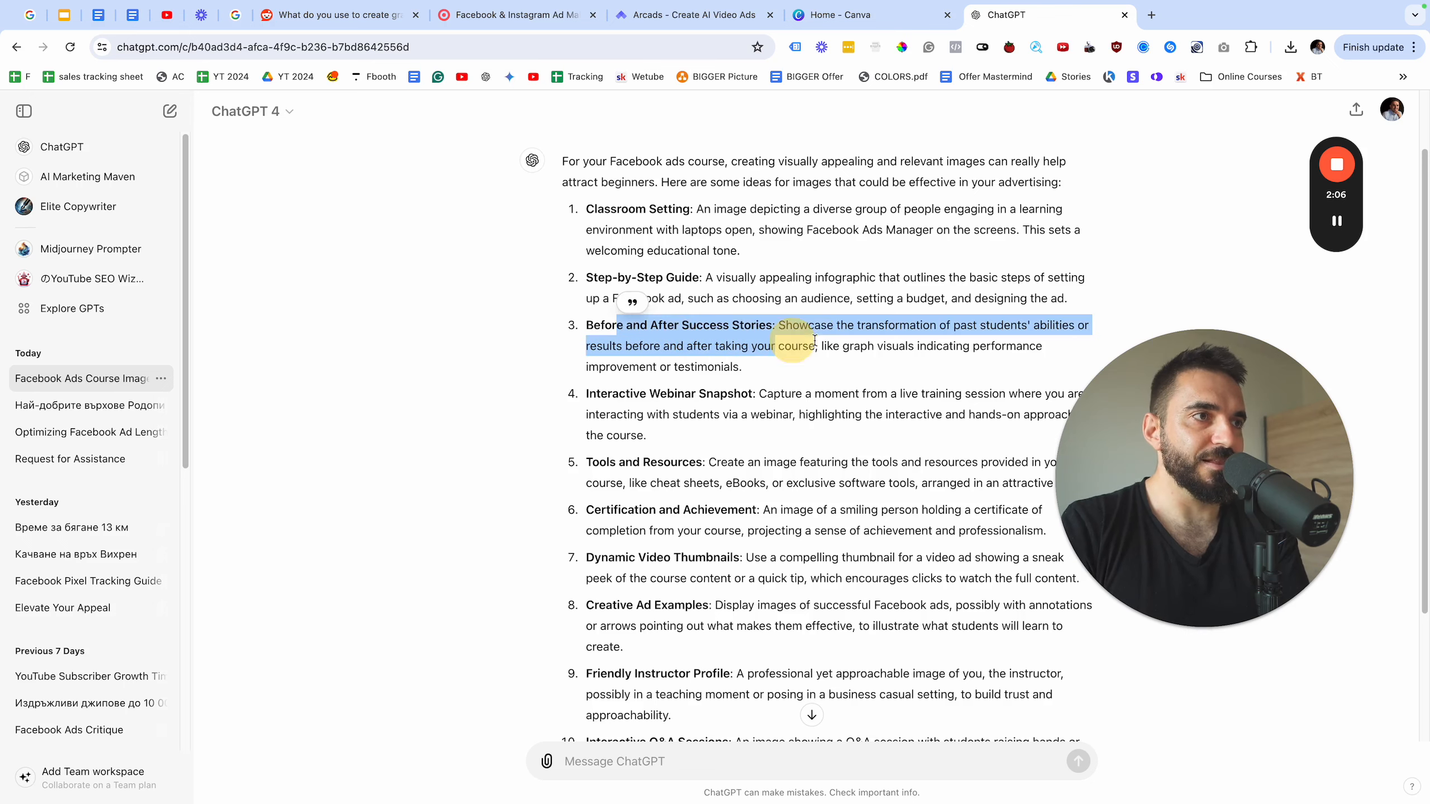
pyautogui.click(785, 343)
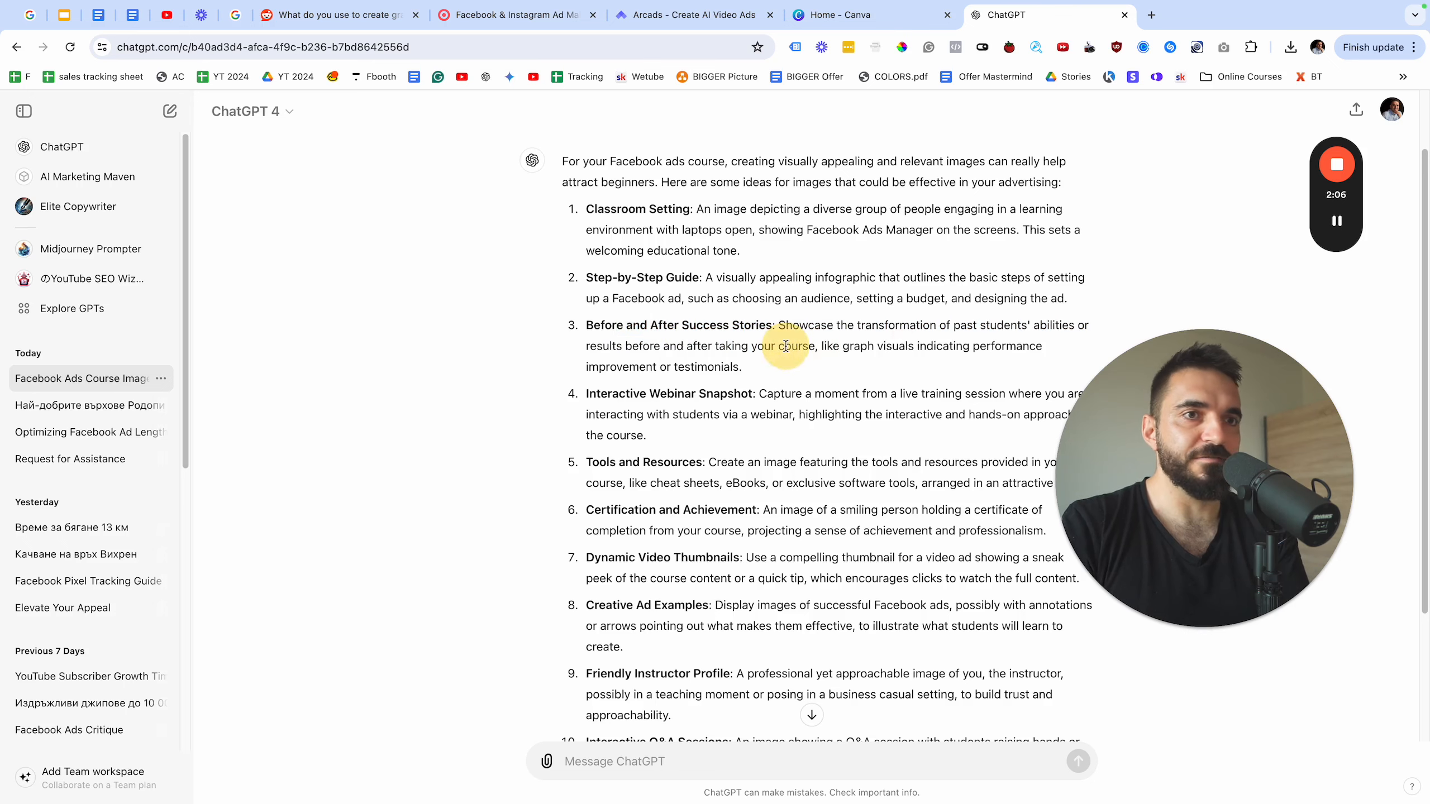
# - Switch to Canva and create a blank Facebook Ad design of 1200 × 628 px, dismissing the offer to open it in the app
pyautogui.click(844, 14)
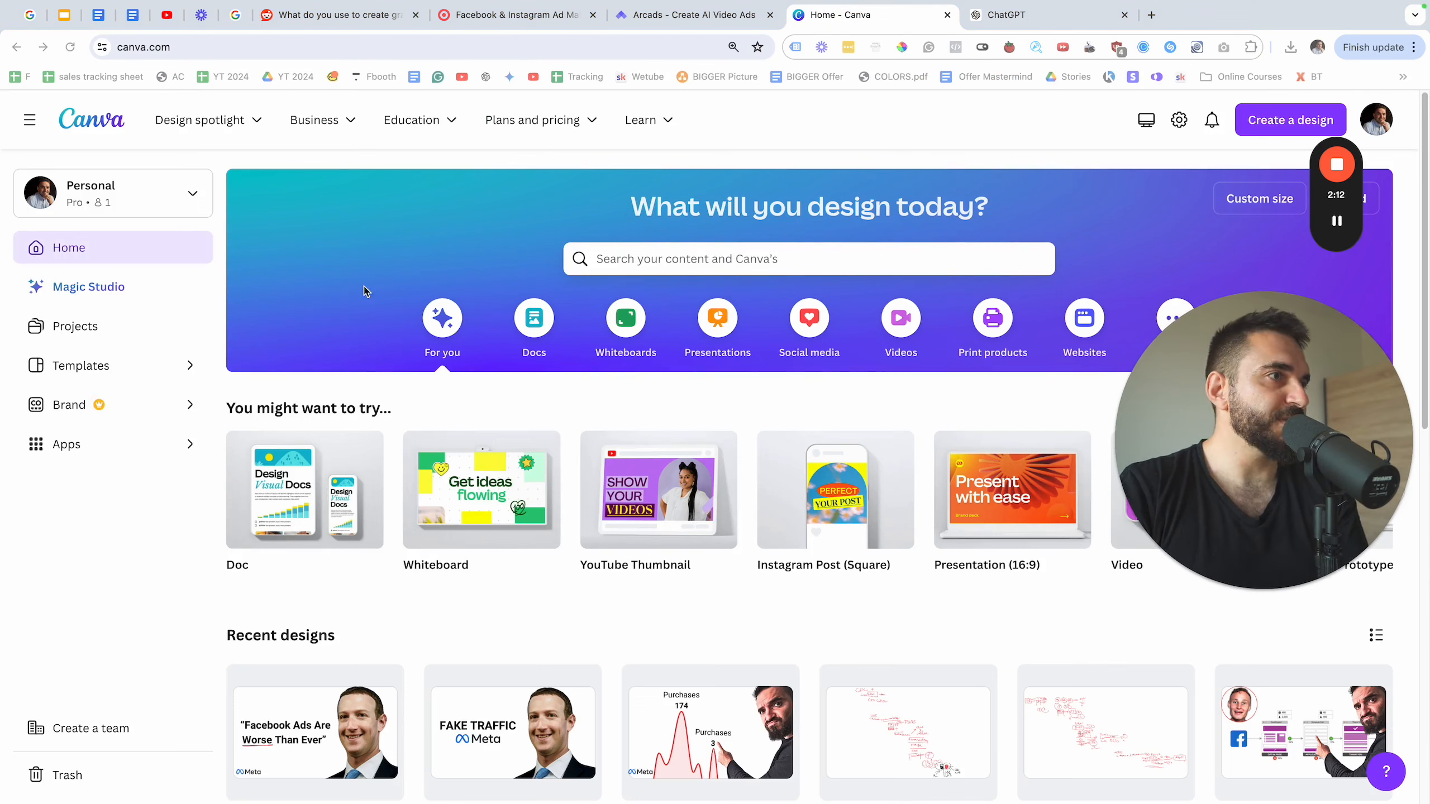
pyautogui.click(1261, 118)
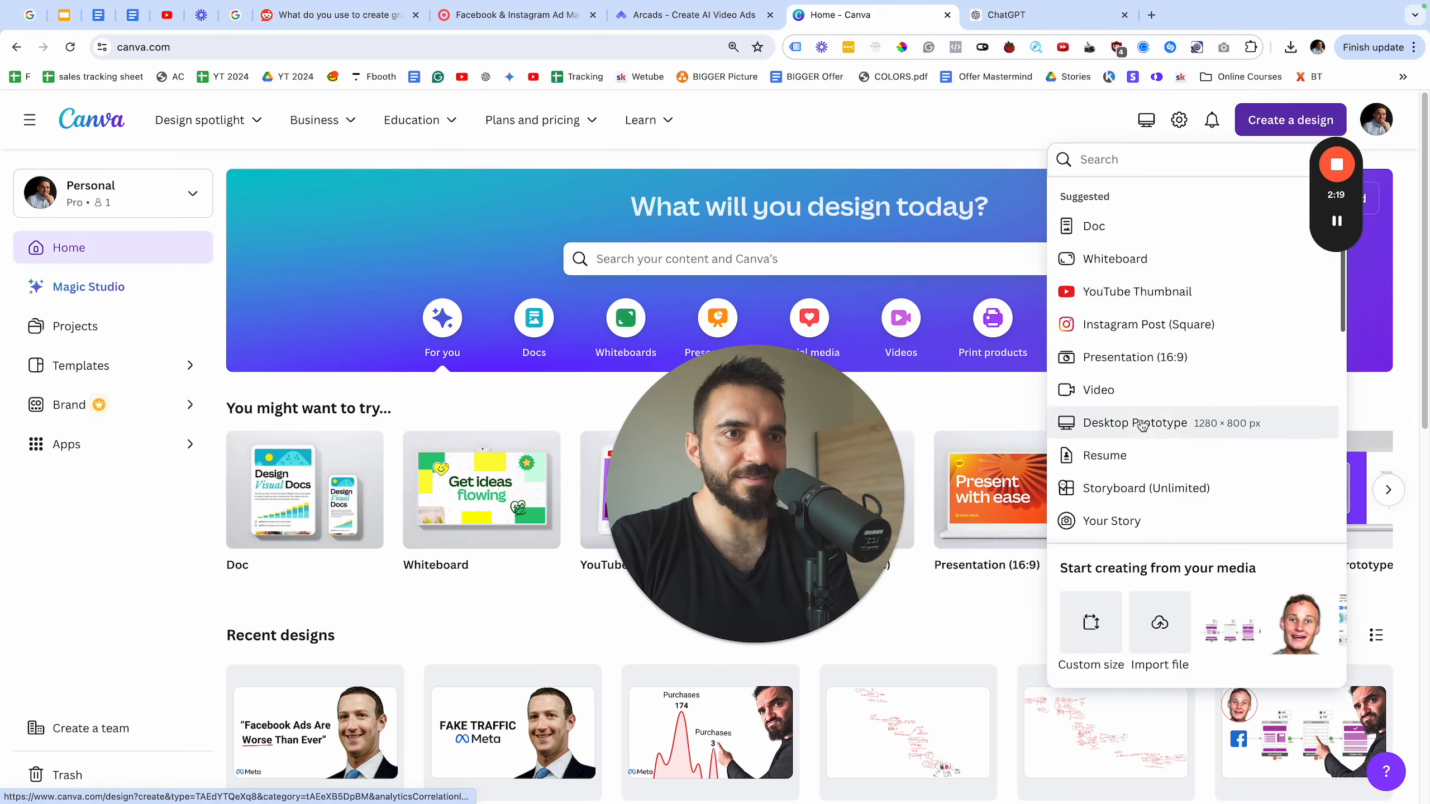
pyautogui.scroll(-3, 1143, 451)
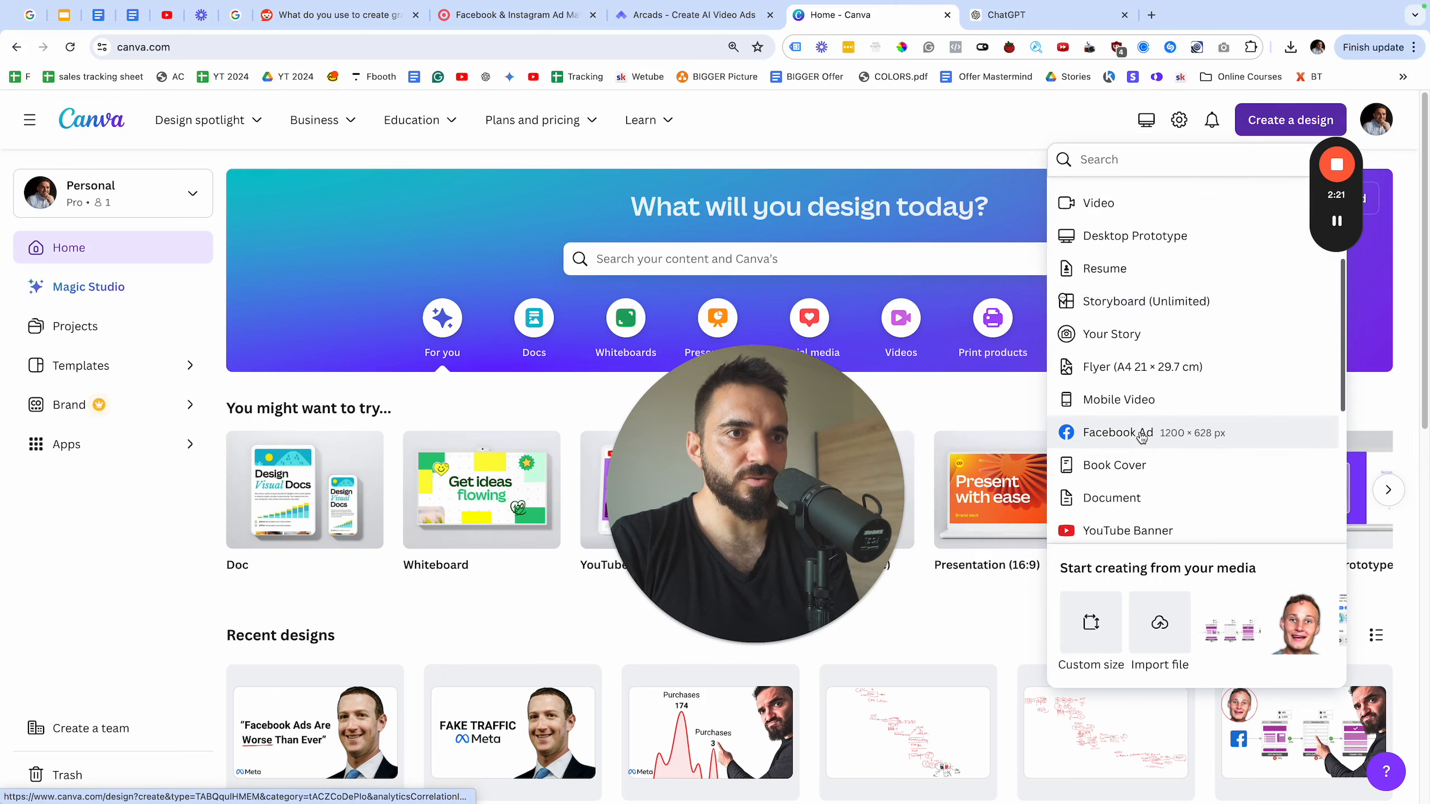
pyautogui.click(1141, 434)
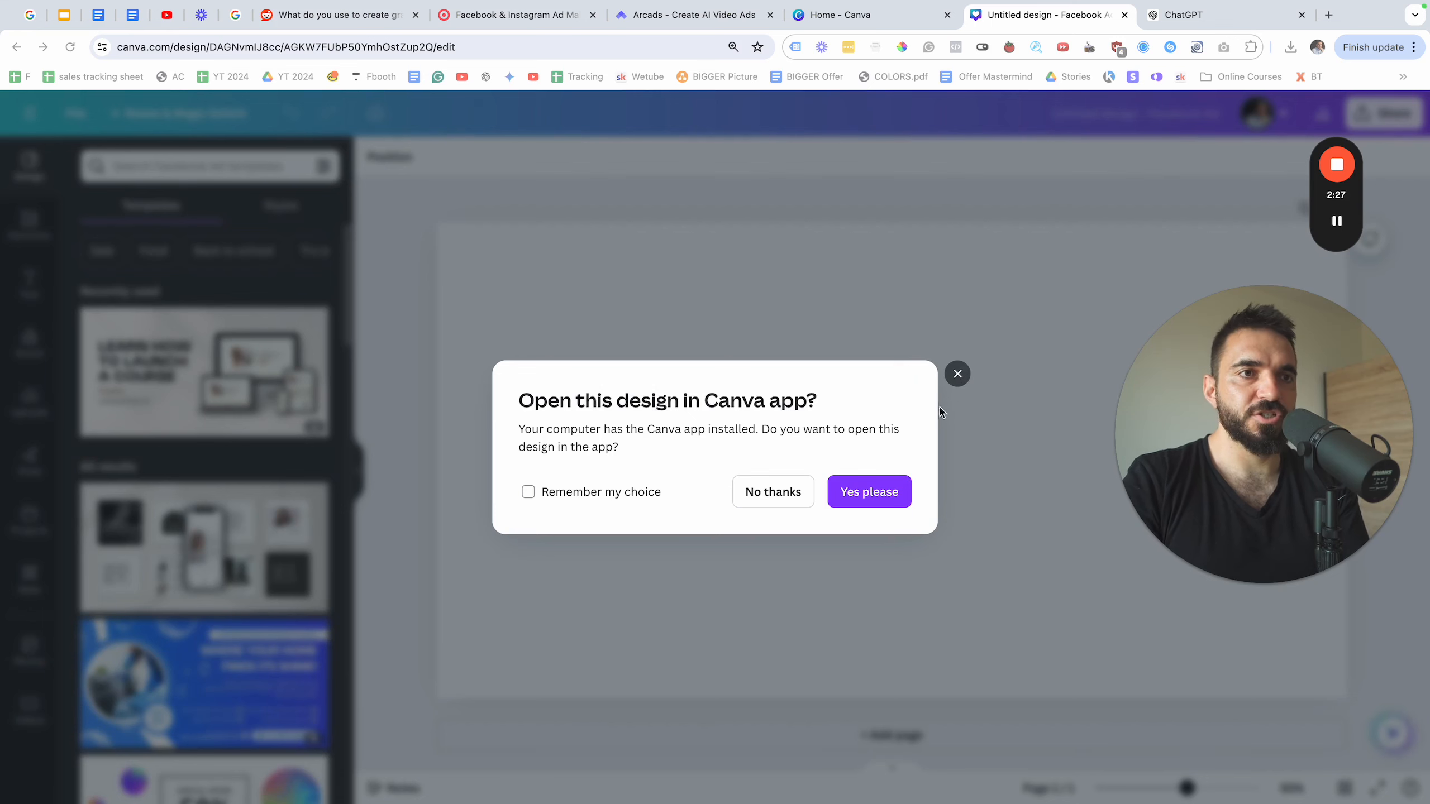
pyautogui.click(957, 374)
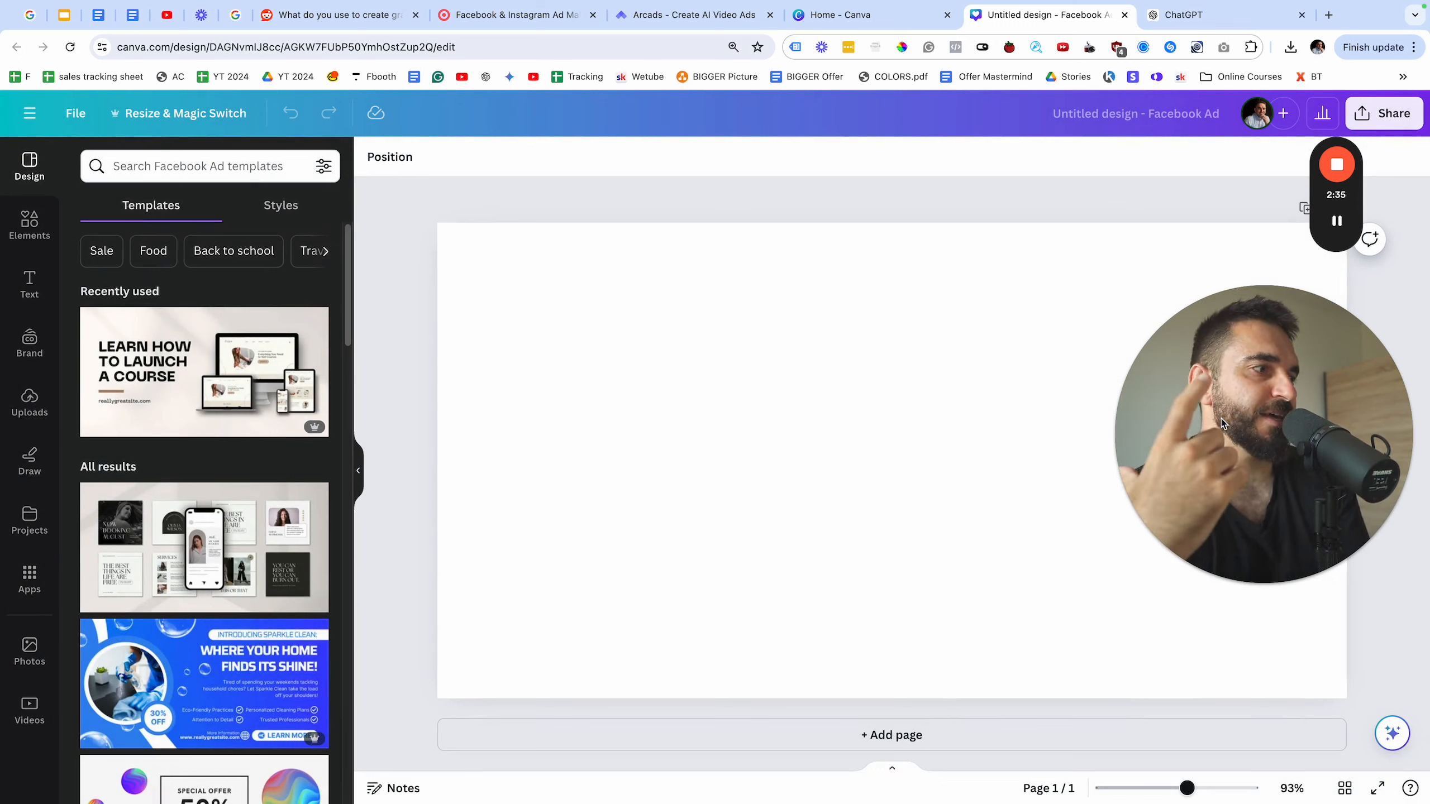
# - Browse the available Facebook Ad templates for layout ideas
pyautogui.scroll(-10, 120, 542)
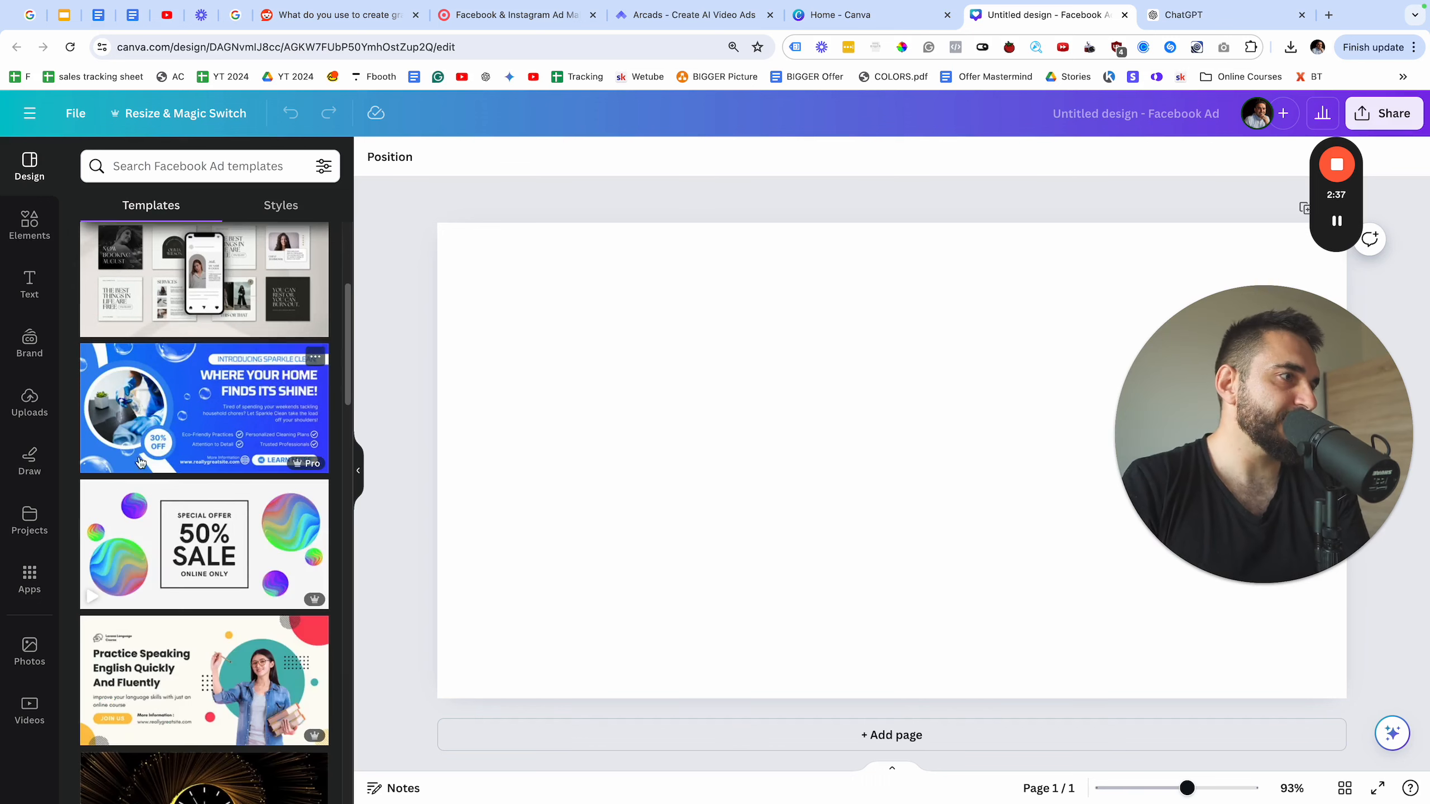
pyautogui.scroll(-10, 194, 653)
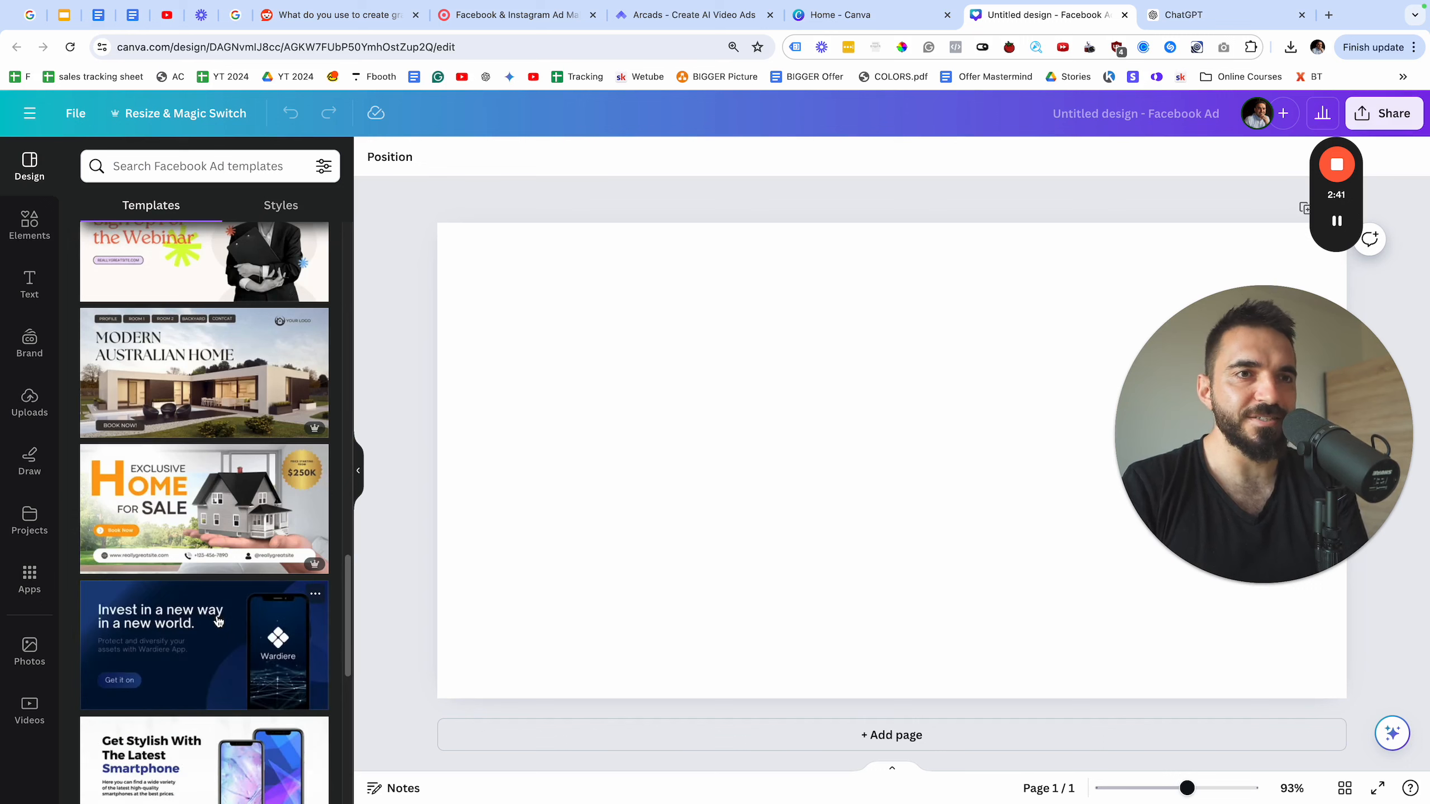
pyautogui.scroll(-5, 219, 622)
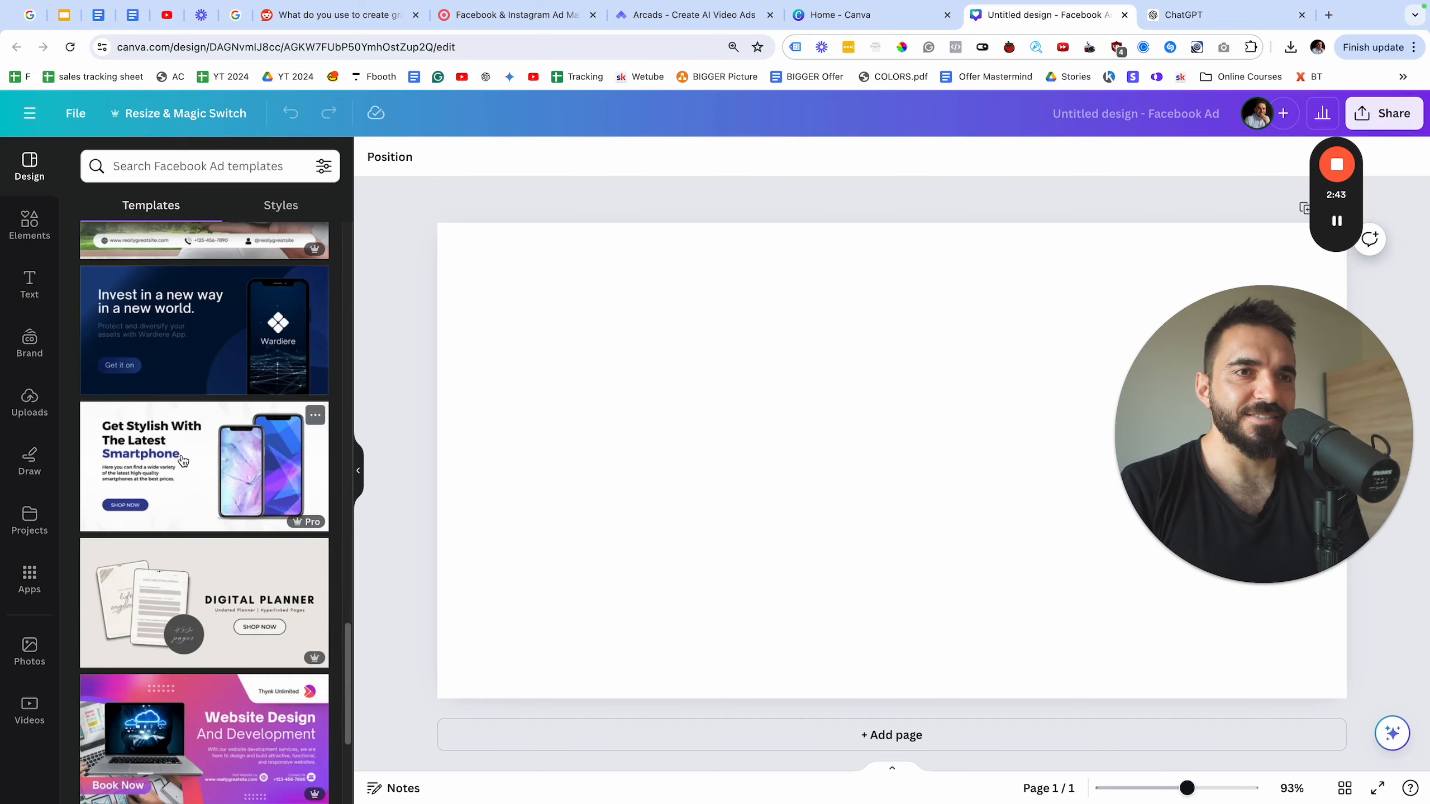
pyautogui.scroll(-10, 141, 450)
pyautogui.scroll(20, 181, 468)
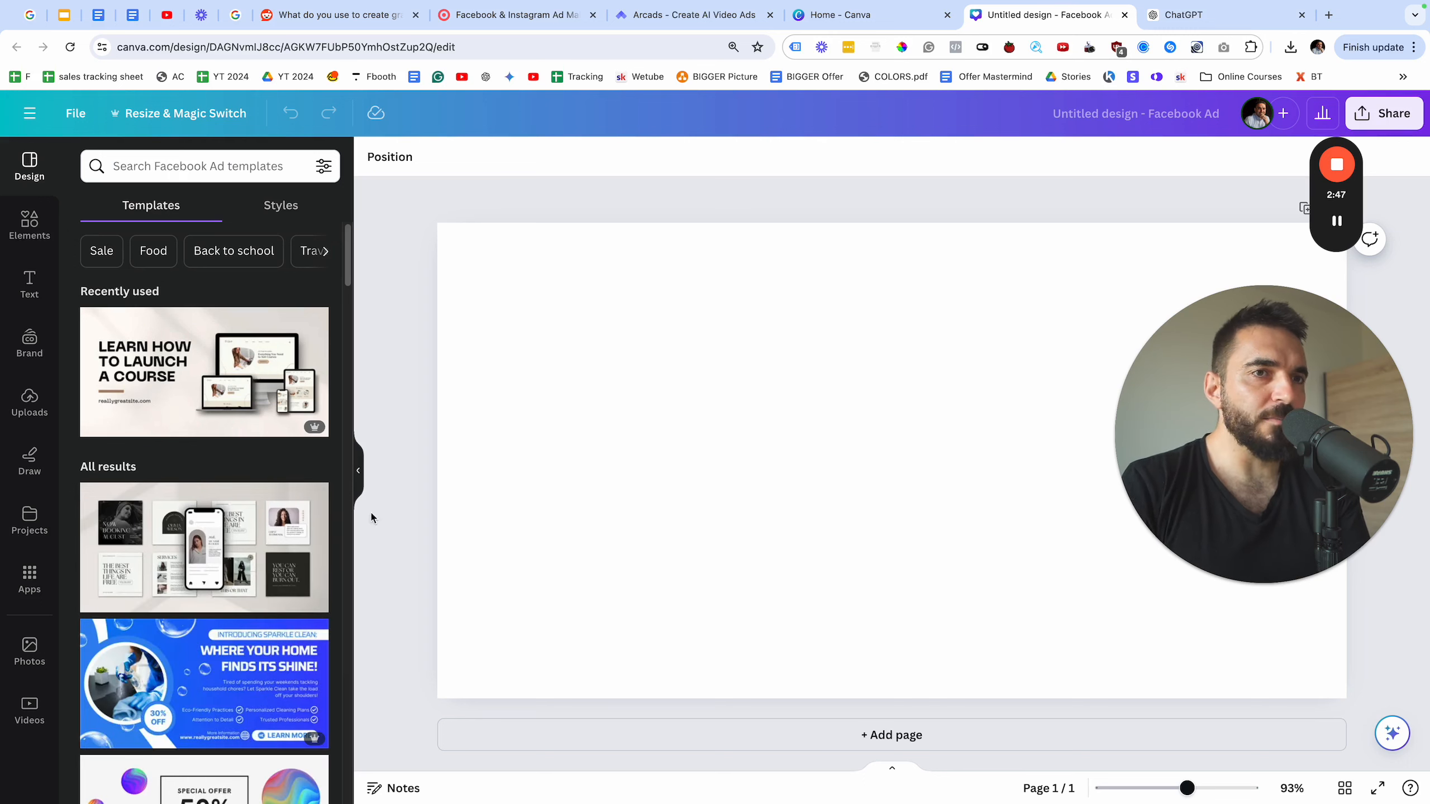
# - Add the uploaded portrait photo of the bearded man in a white T-shirt to the page
pyautogui.click(47, 405)
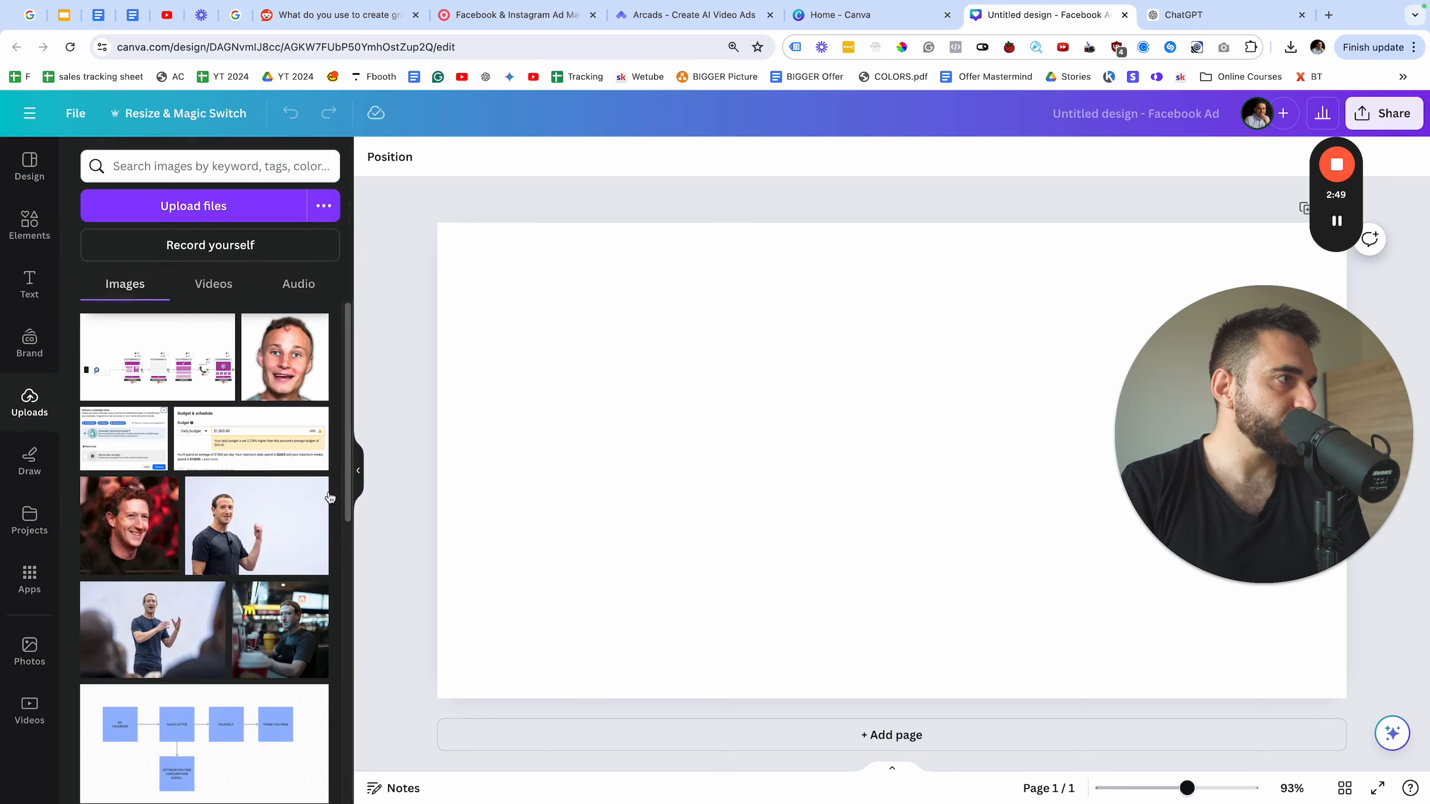
pyautogui.scroll(-5, 180, 563)
pyautogui.scroll(-5, 181, 613)
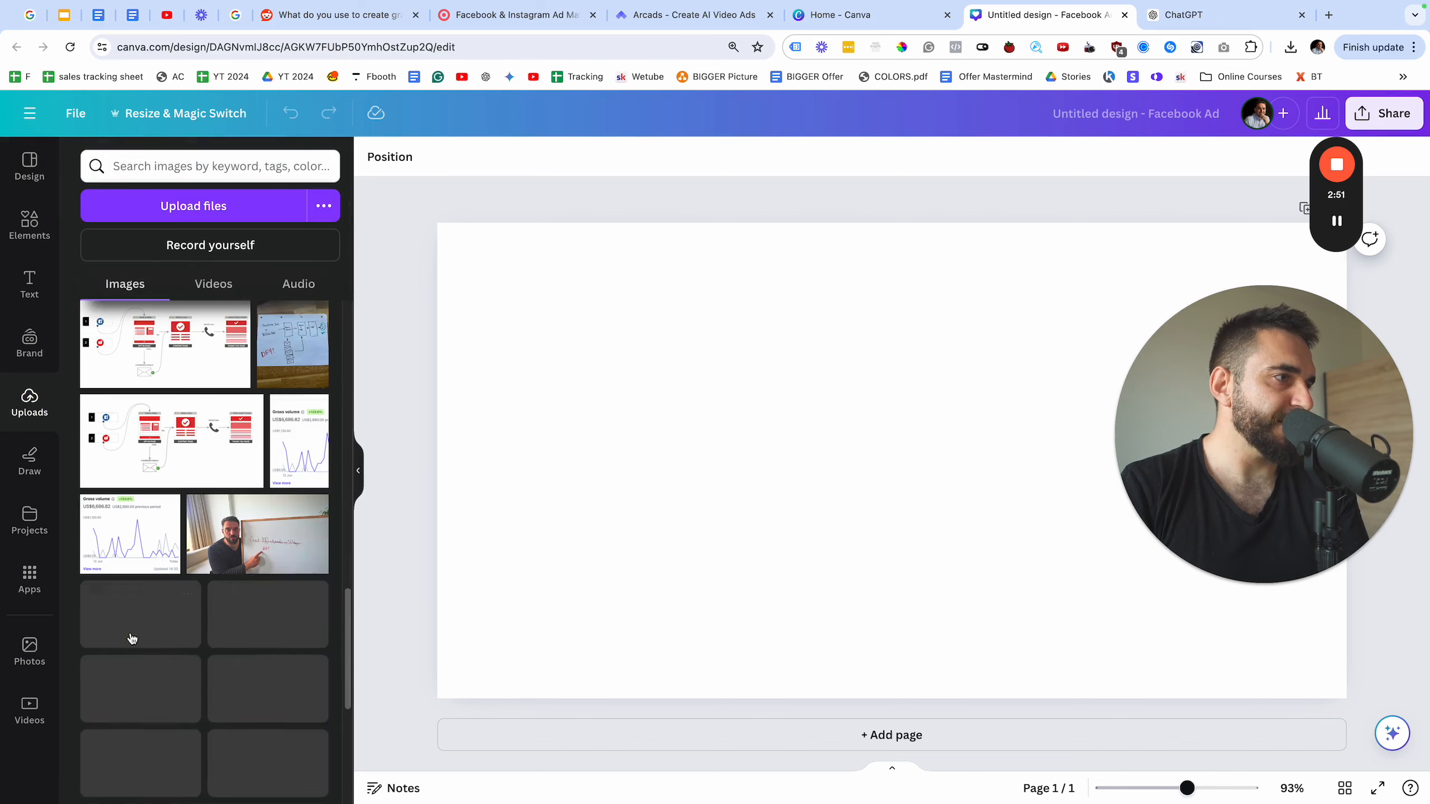
pyautogui.scroll(-10, 190, 709)
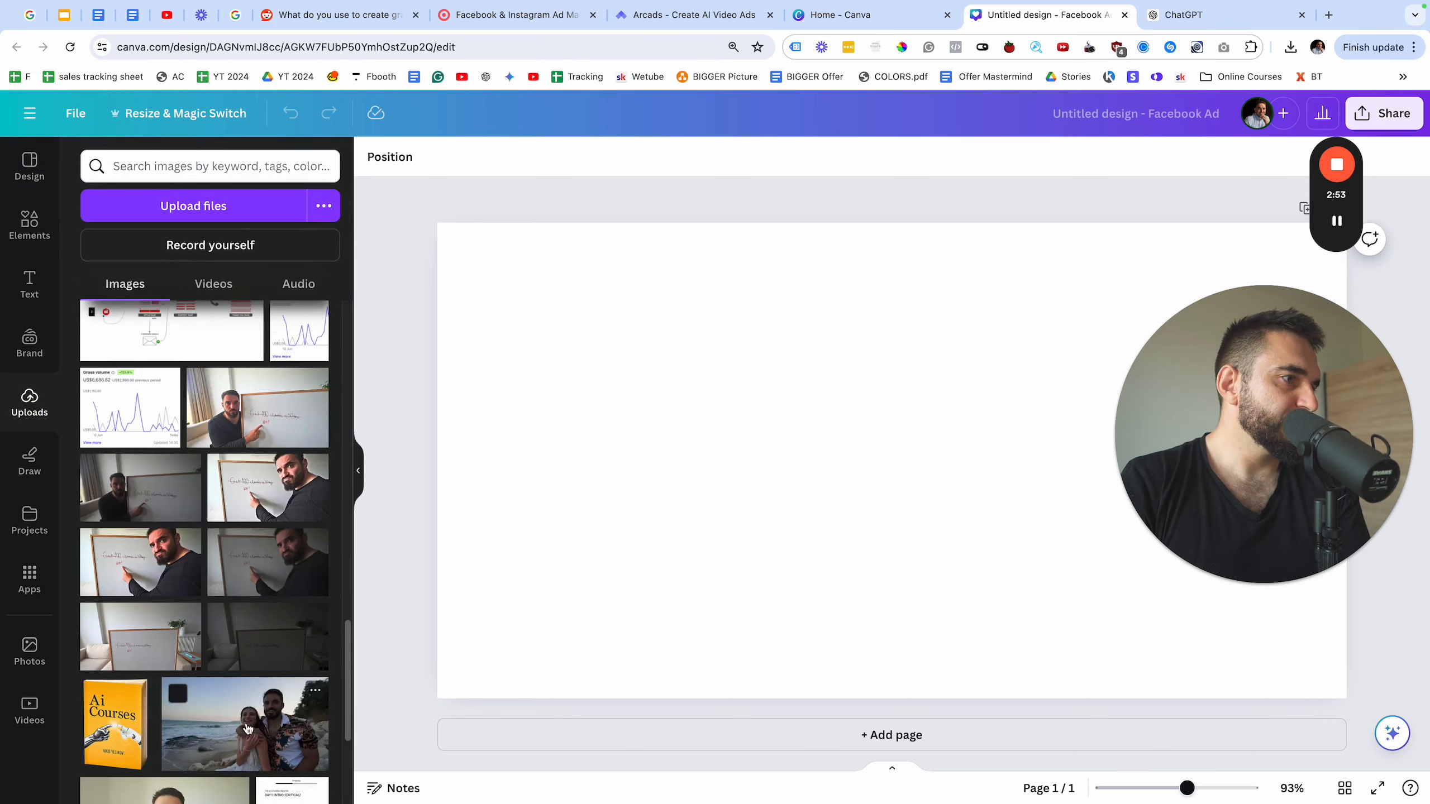
pyautogui.scroll(-5, 210, 691)
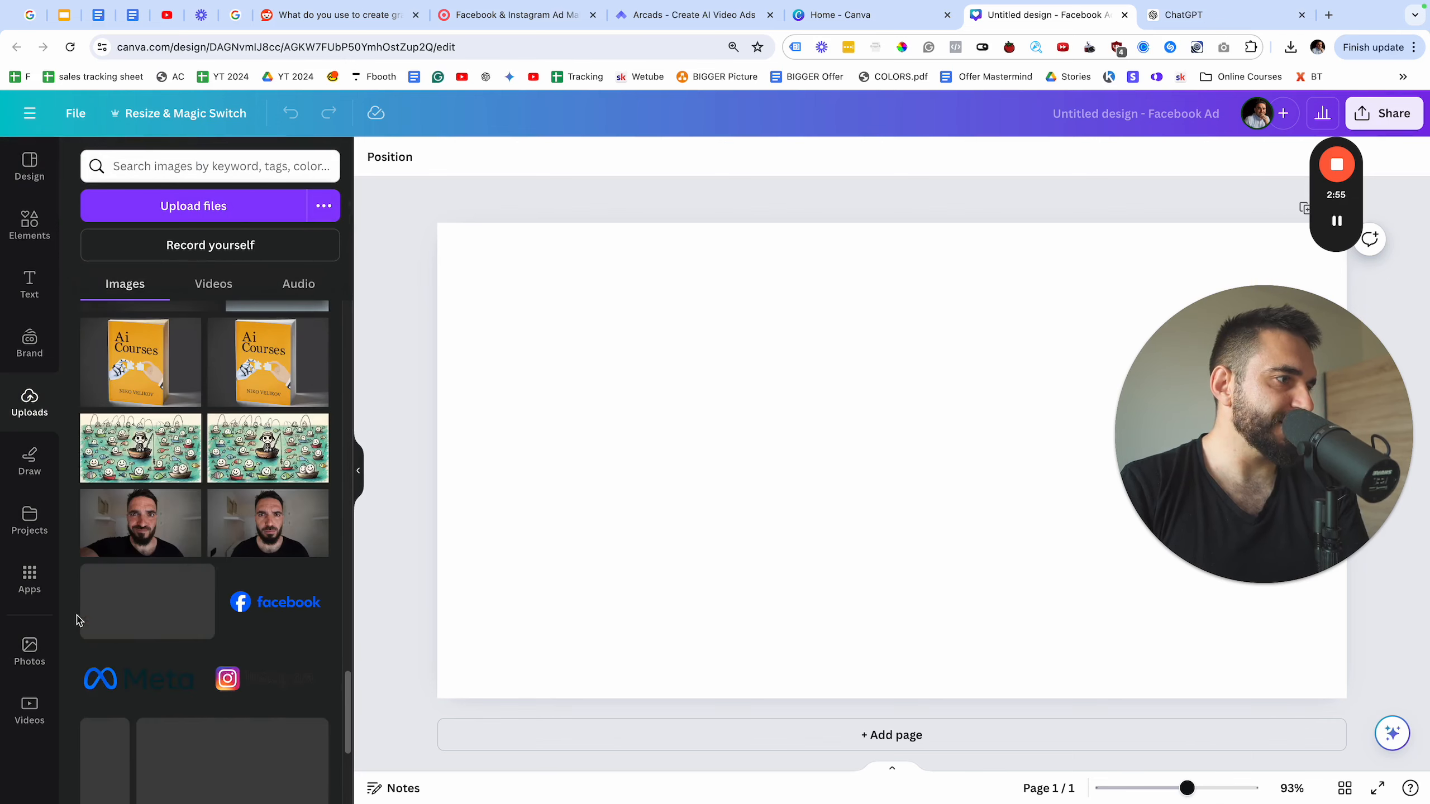
pyautogui.scroll(-5, 218, 775)
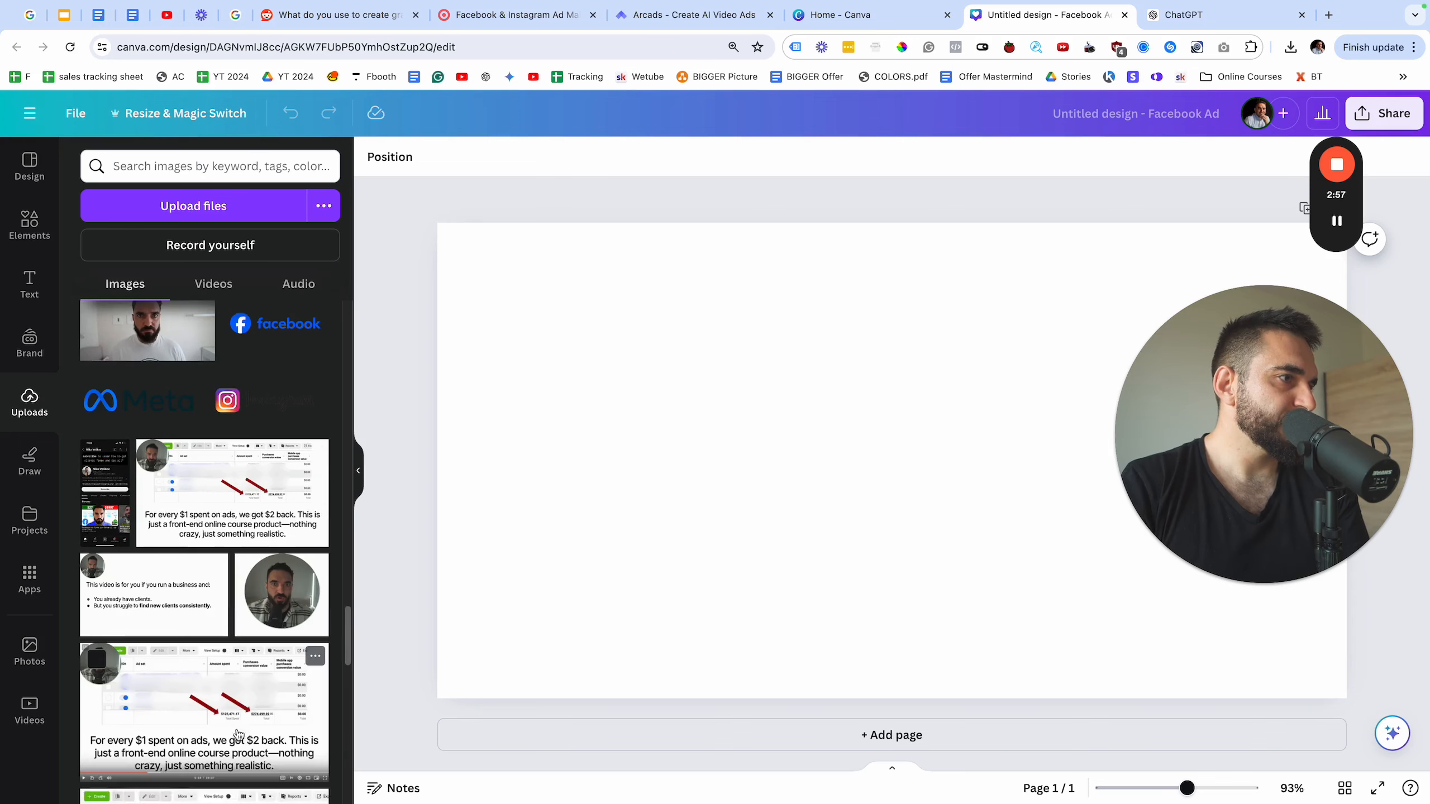
pyautogui.scroll(8, 315, 766)
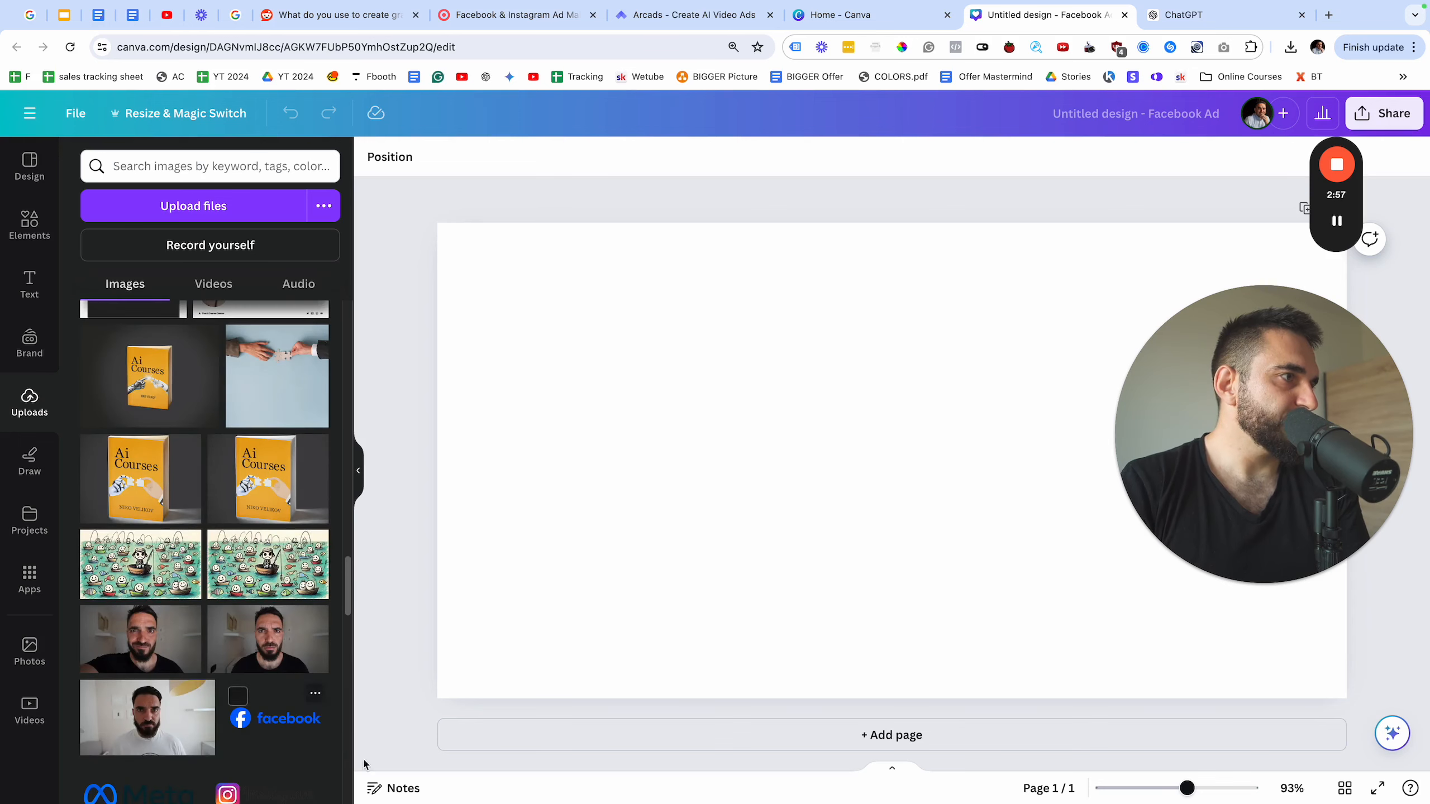
pyautogui.click(161, 724)
# - Reposition the portrait photo and enlarge it until it covers nearly the whole page
pyautogui.moveTo(858, 591); pyautogui.dragTo(697, 504)
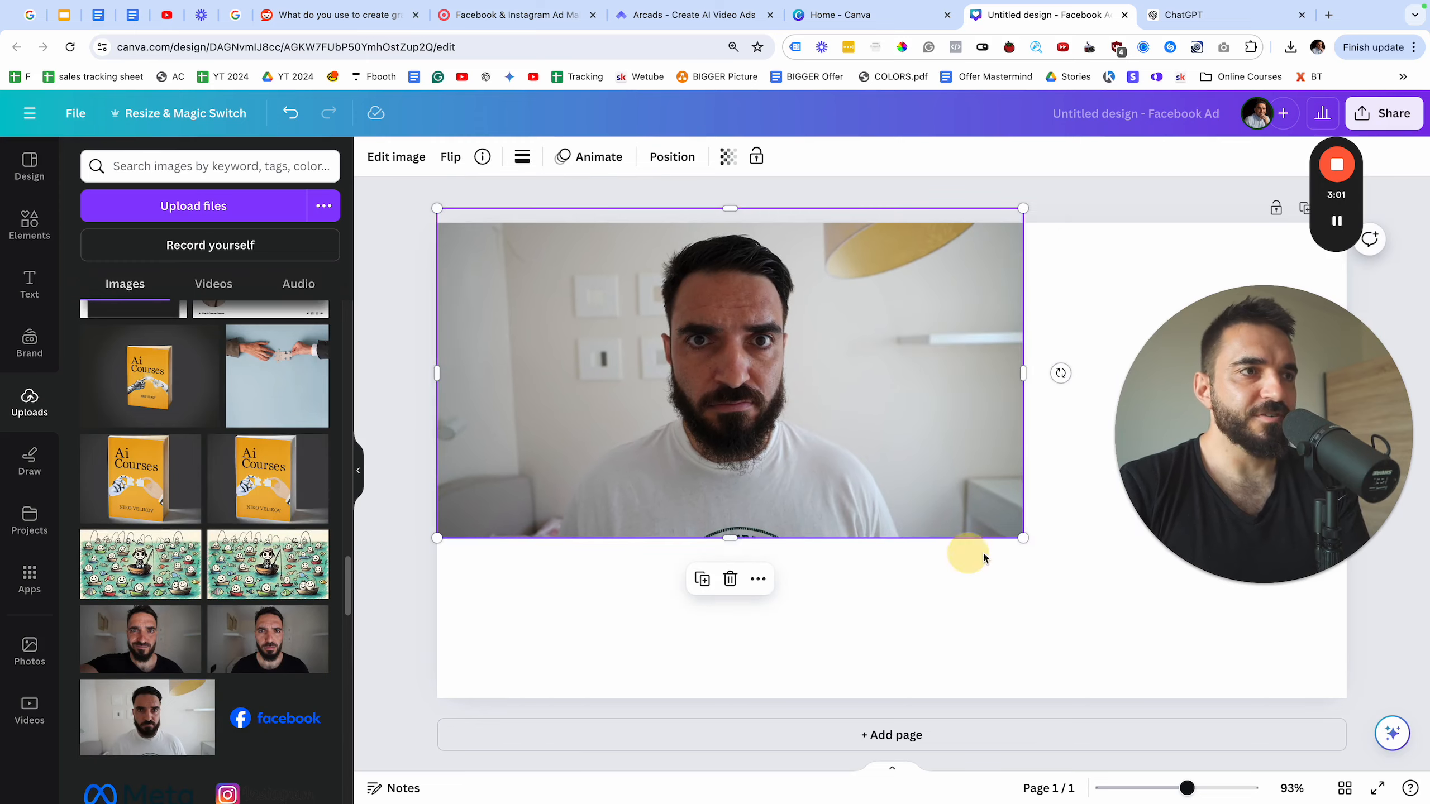
pyautogui.moveTo(1023, 540); pyautogui.dragTo(1367, 701)
pyautogui.moveTo(1050, 586)
pyautogui.mouseDown()
pyautogui.moveTo(1286, 610)
pyautogui.moveTo(1140, 607)
pyautogui.moveTo(1073, 588)
pyautogui.mouseUp()
# - Remove the background of the portrait photo, enlarge the cut-out and centre it on the page
pyautogui.click(399, 159)
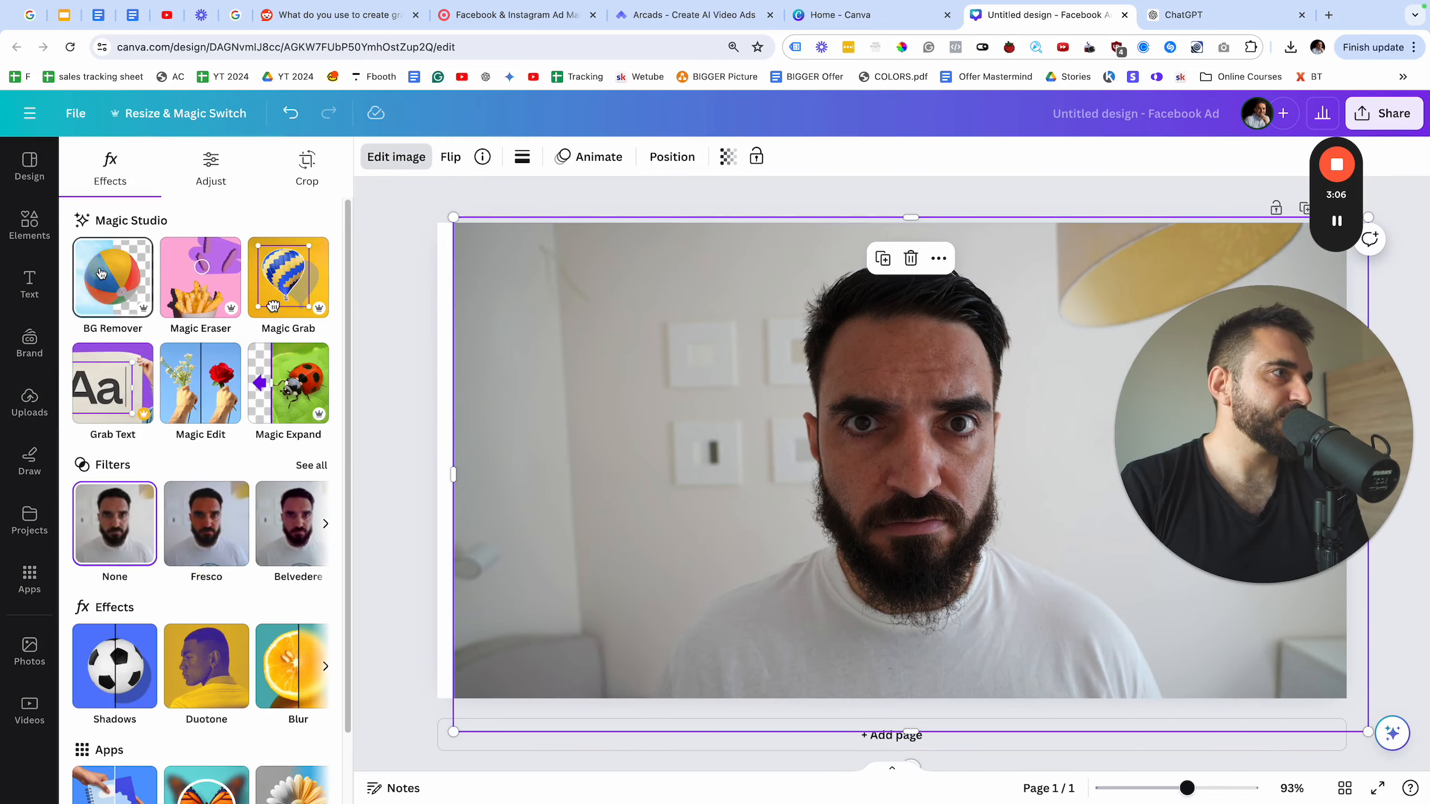
pyautogui.click(100, 273)
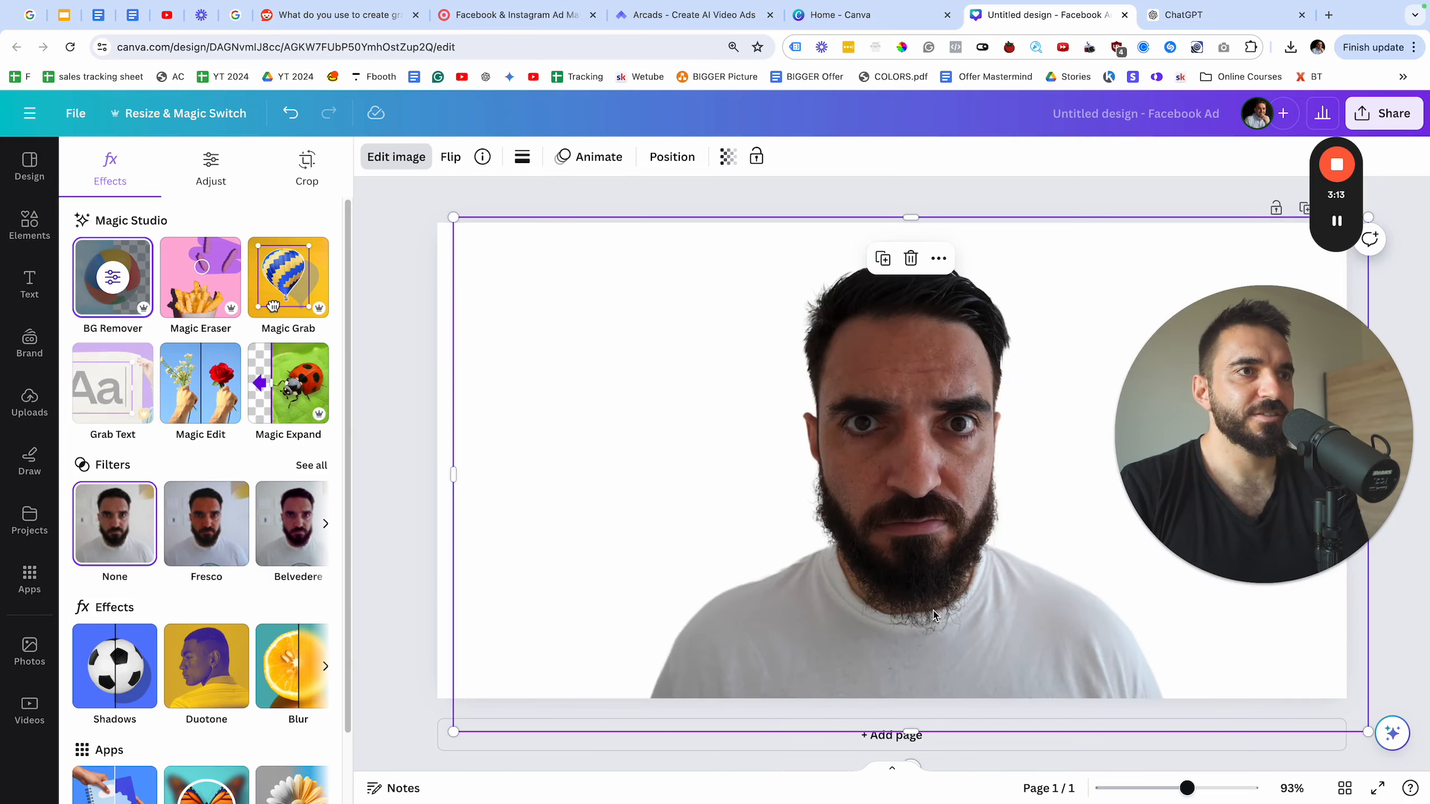
pyautogui.moveTo(933, 615)
pyautogui.mouseDown()
pyautogui.moveTo(855, 552)
pyautogui.moveTo(924, 592)
pyautogui.mouseUp()
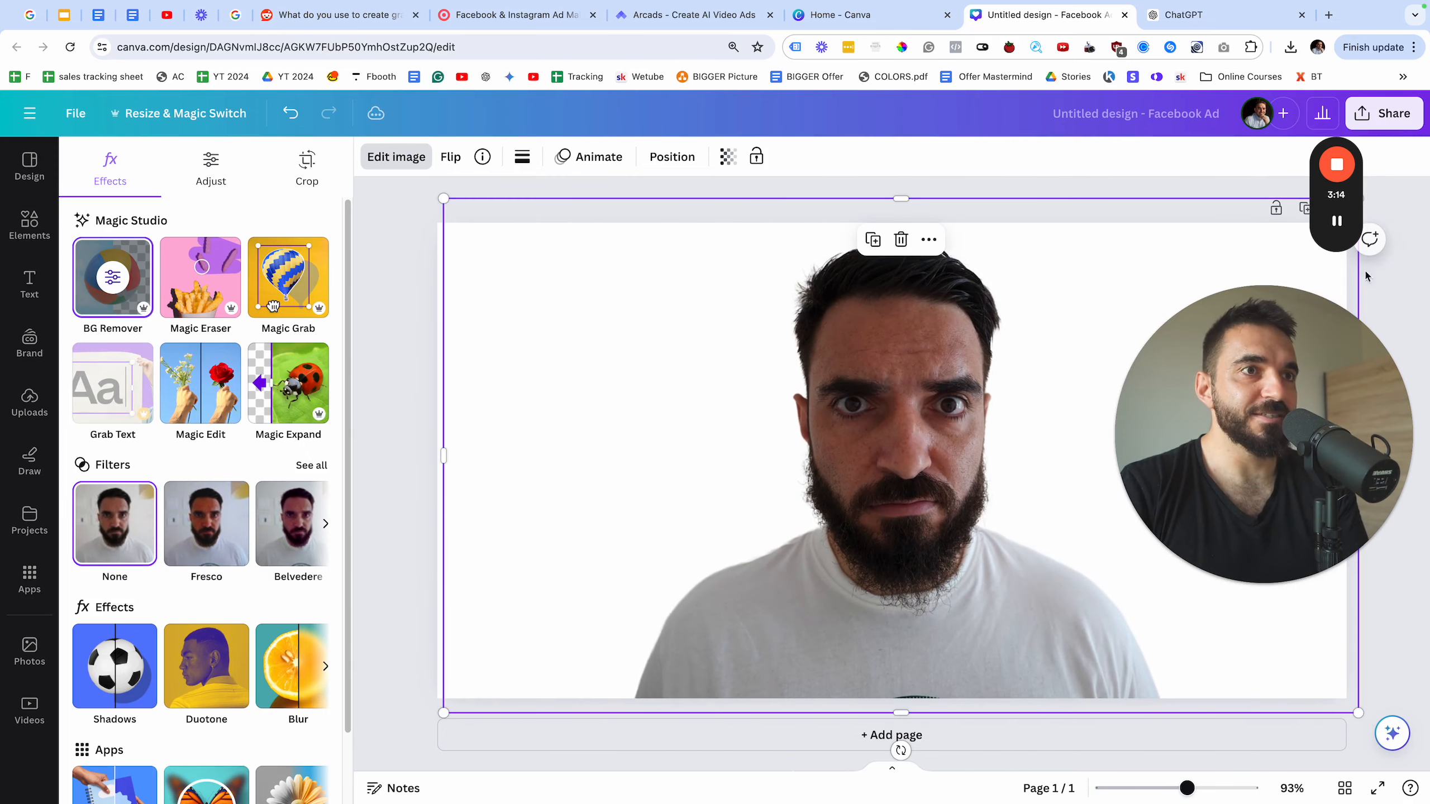
pyautogui.moveTo(1358, 714); pyautogui.dragTo(1428, 753)
pyautogui.moveTo(1134, 601); pyautogui.dragTo(1077, 575)
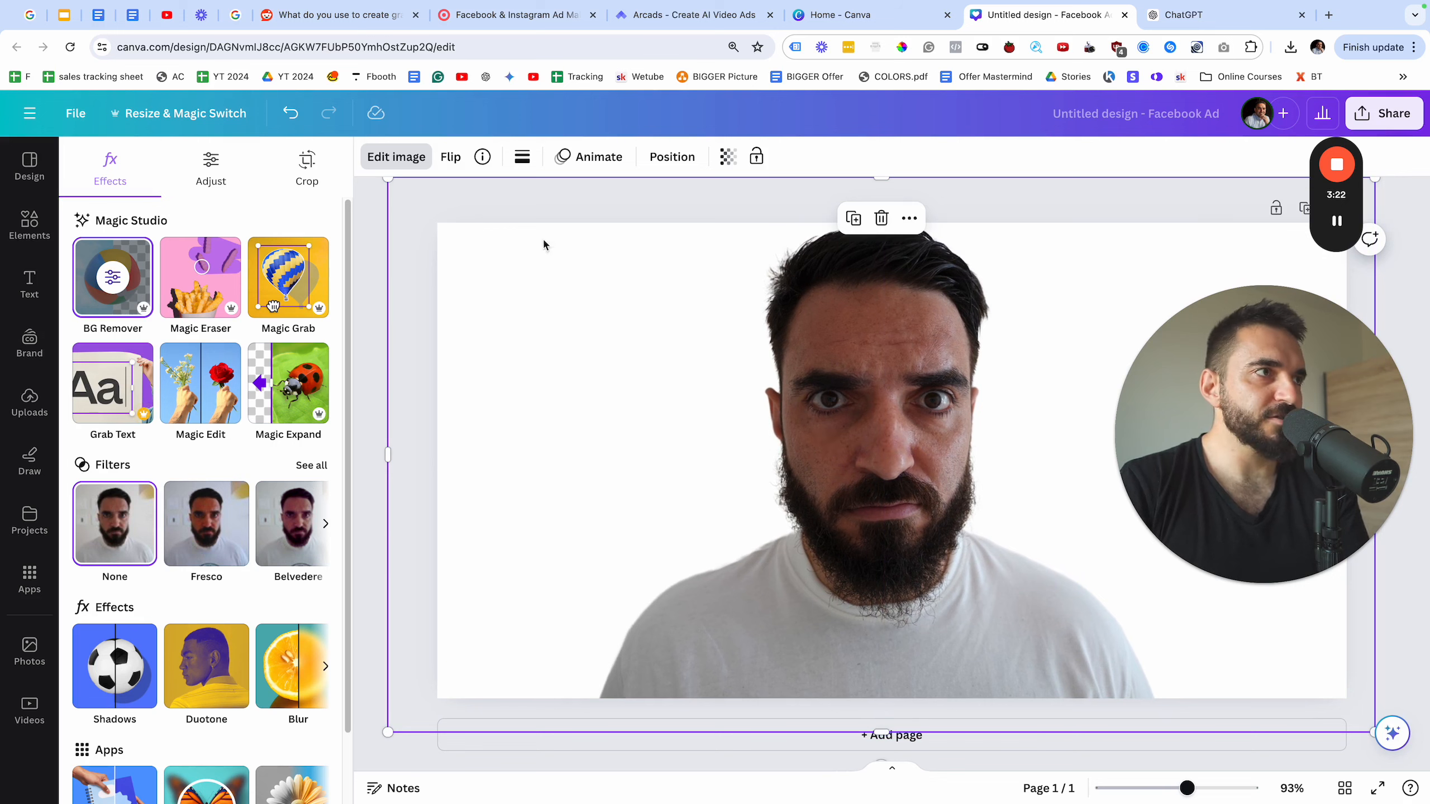
# - Adjust the portrait's tint to 9, brightness to 42 and contrast to -27
pyautogui.click(396, 159)
pyautogui.click(396, 159)
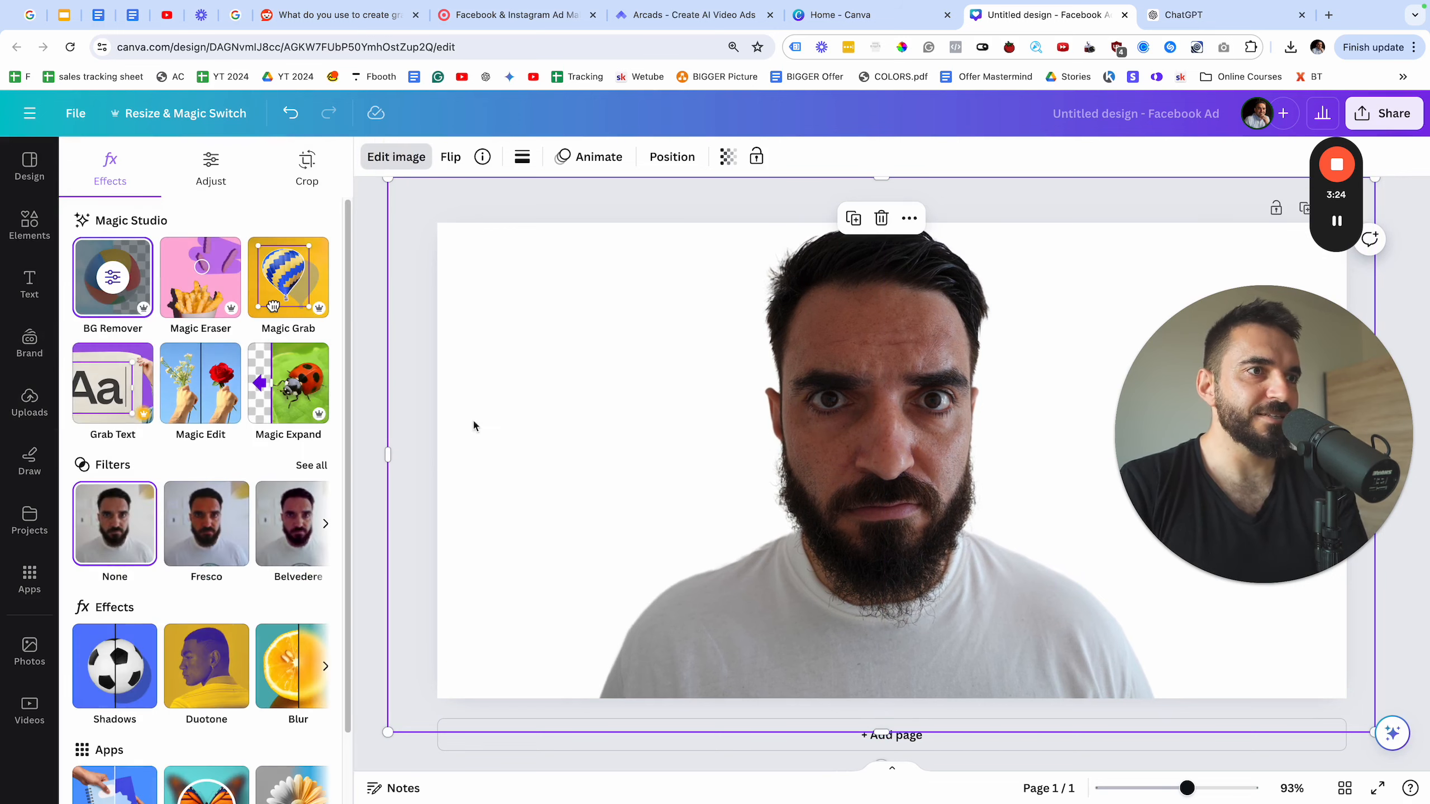
pyautogui.scroll(-2, 265, 501)
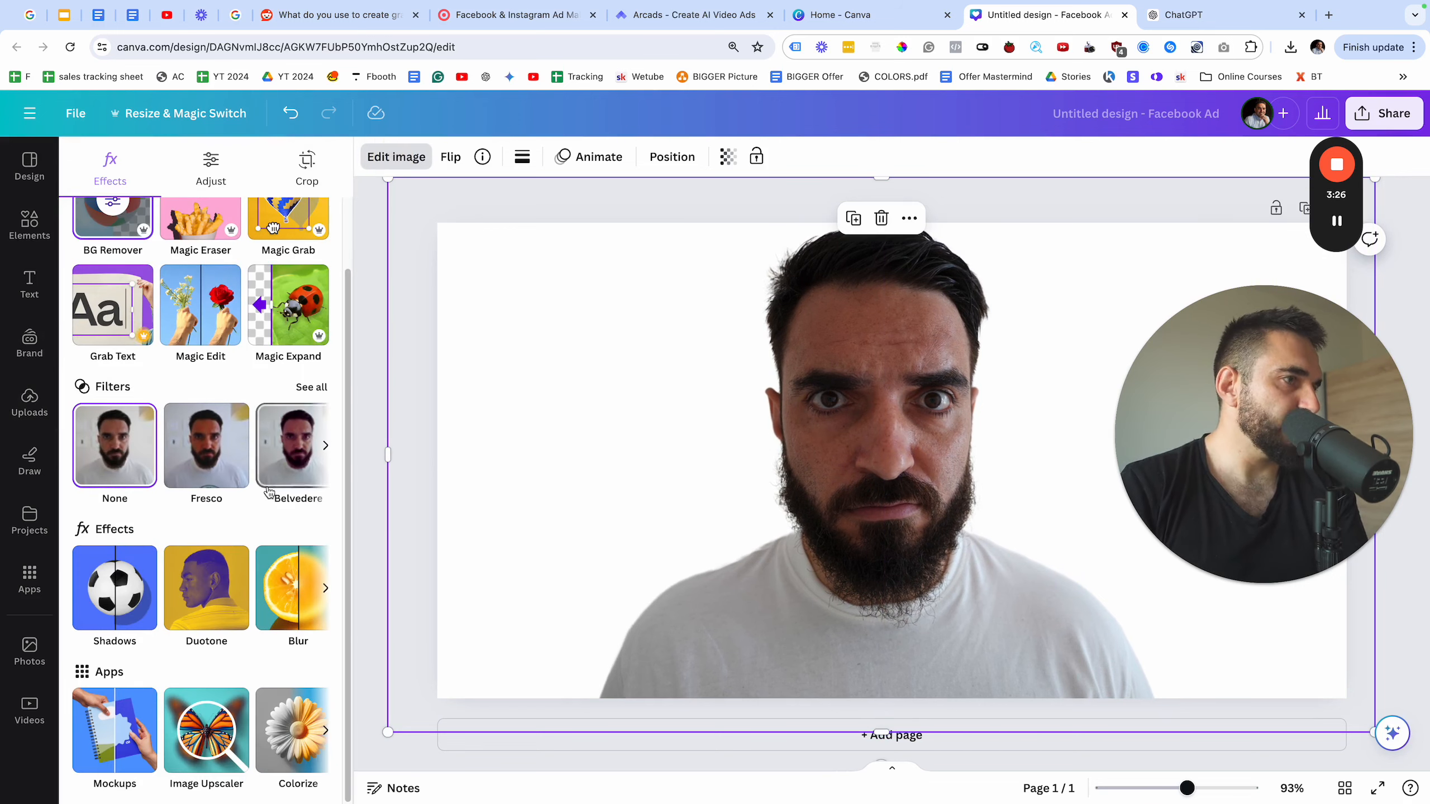
pyautogui.scroll(2, 186, 604)
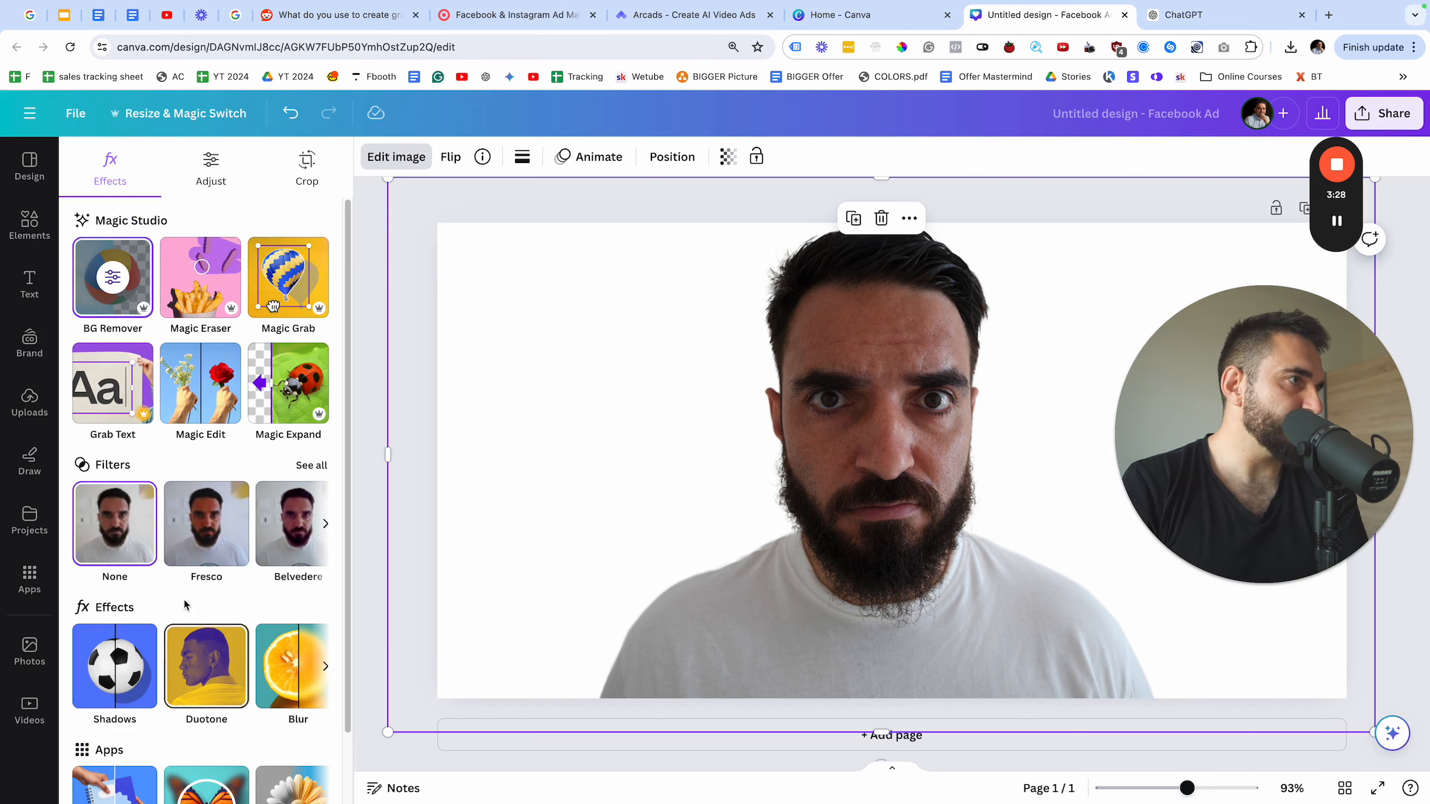
pyautogui.click(211, 165)
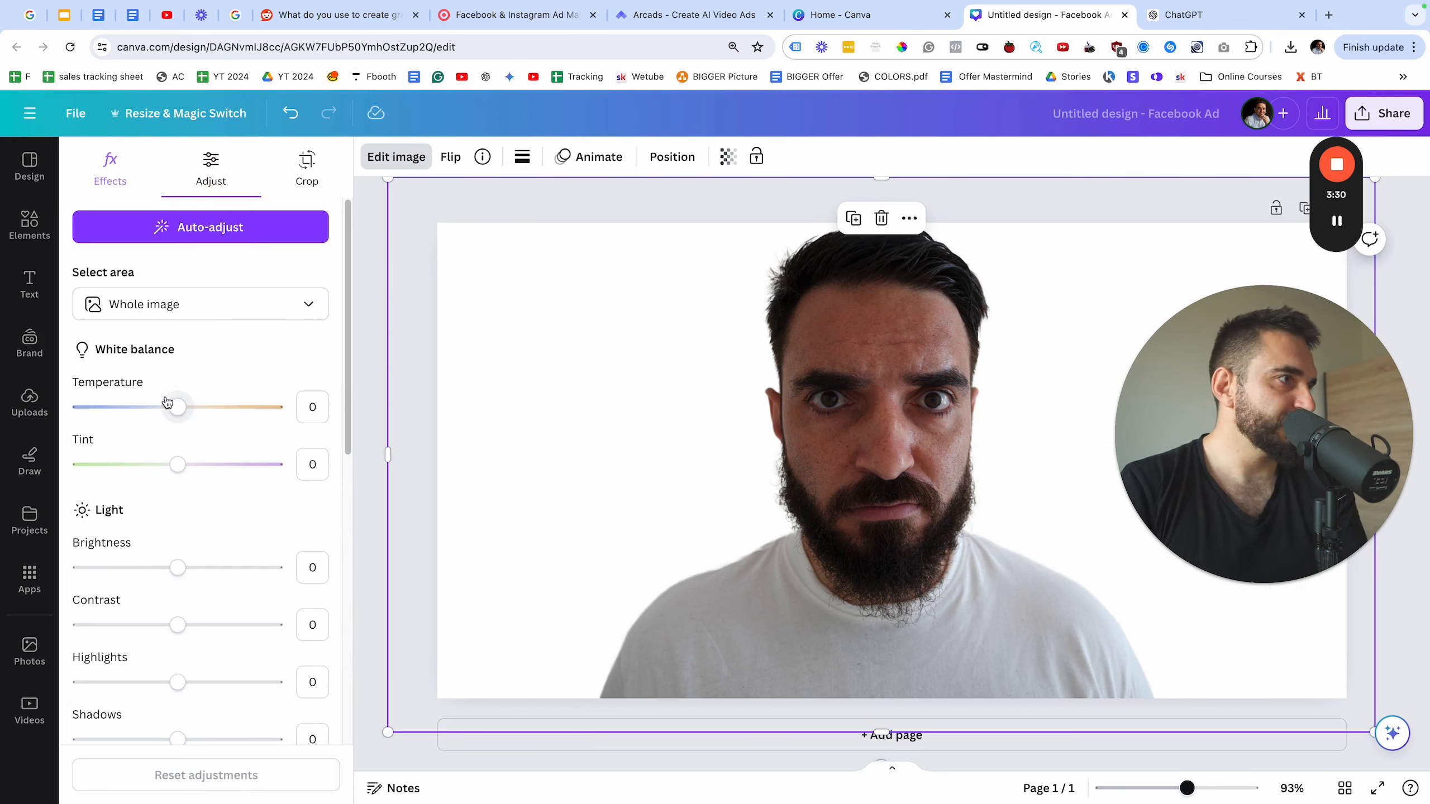
pyautogui.moveTo(204, 421)
pyautogui.mouseDown()
pyautogui.moveTo(38, 408)
pyautogui.moveTo(186, 436)
pyautogui.mouseUp()
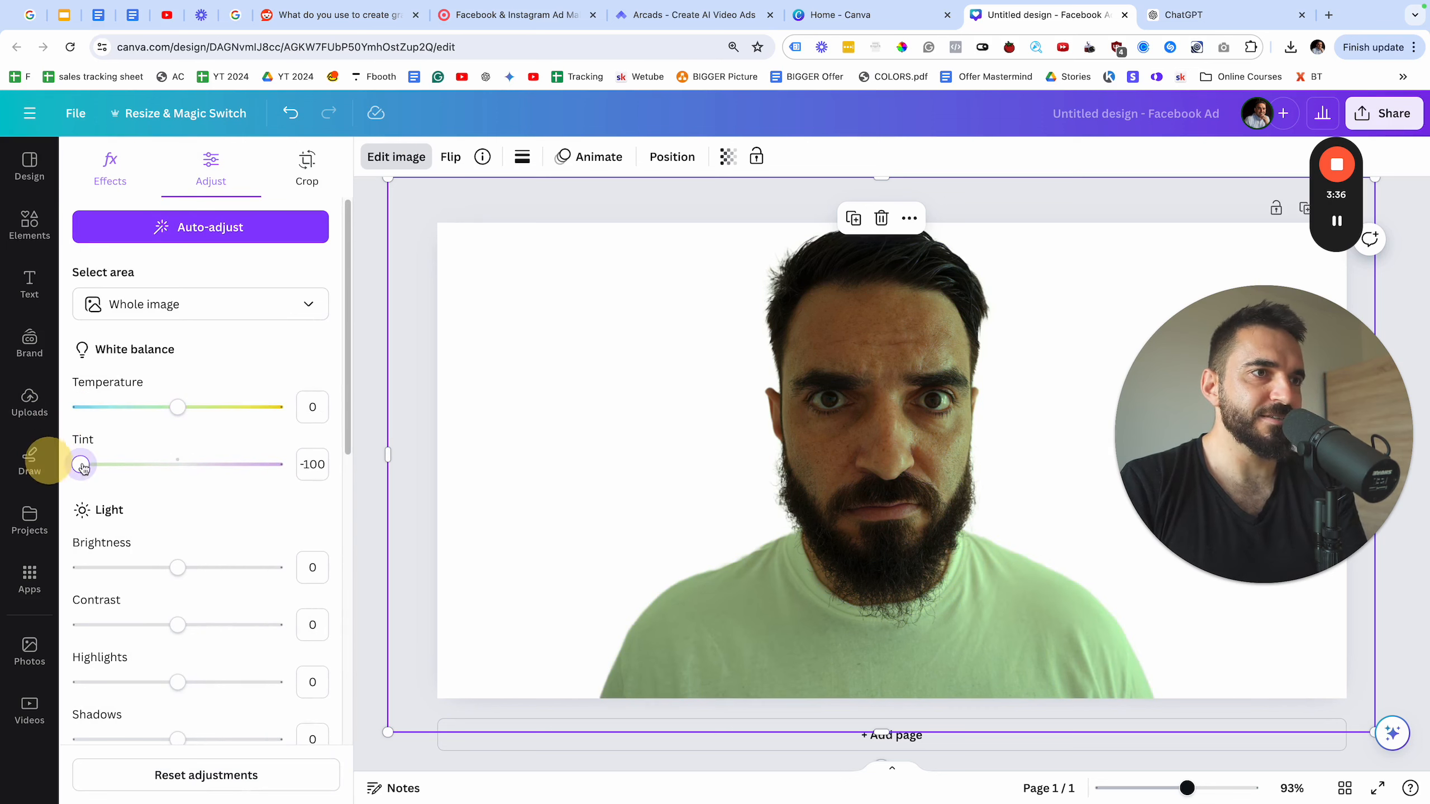
pyautogui.moveTo(166, 574); pyautogui.dragTo(178, 636)
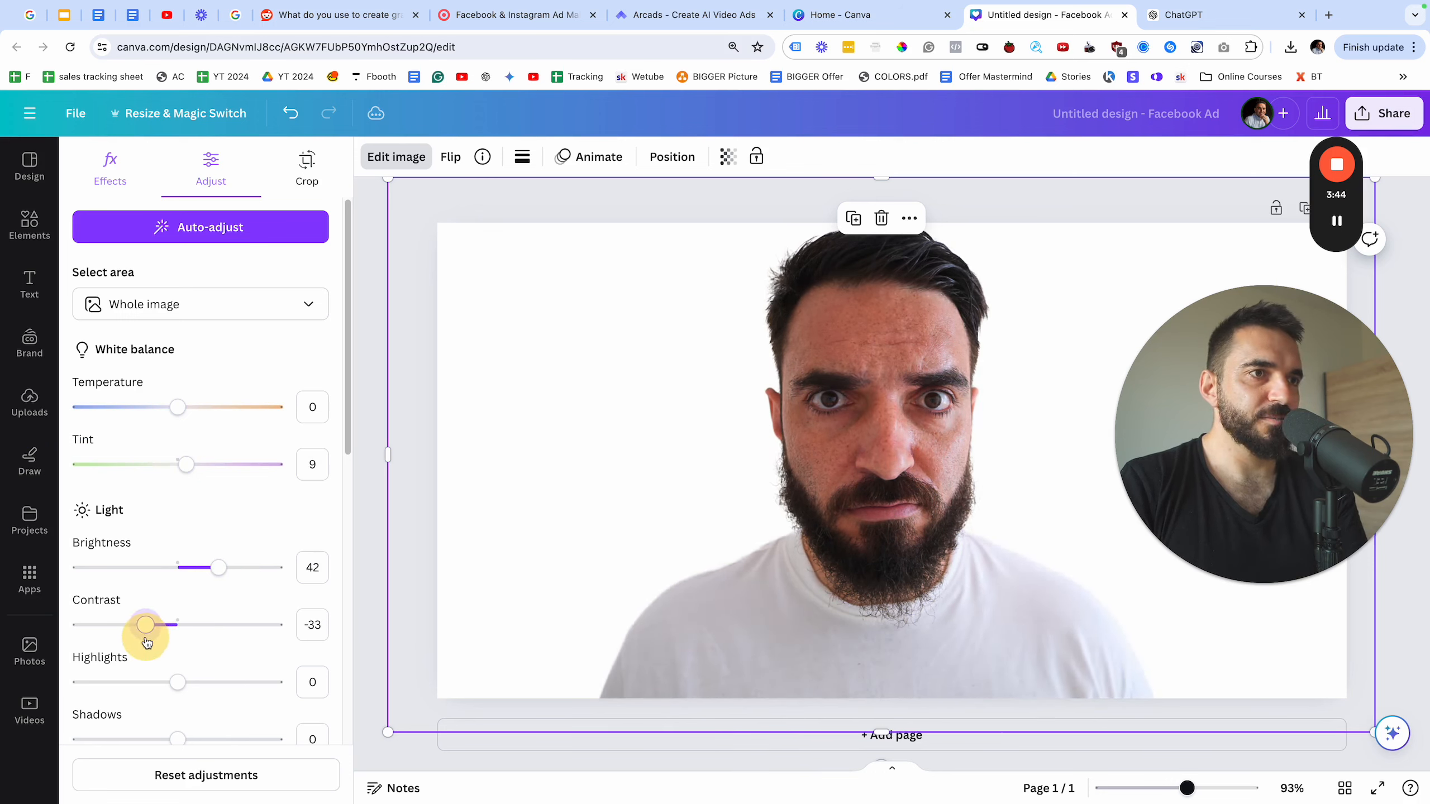
# - Adjust the portrait's highlights to -12, shadows to 90 and blacks to 20
pyautogui.scroll(-1, 182, 643)
pyautogui.moveTo(179, 657)
pyautogui.mouseDown()
pyautogui.moveTo(230, 657)
pyautogui.moveTo(151, 660)
pyautogui.moveTo(167, 668)
pyautogui.mouseUp()
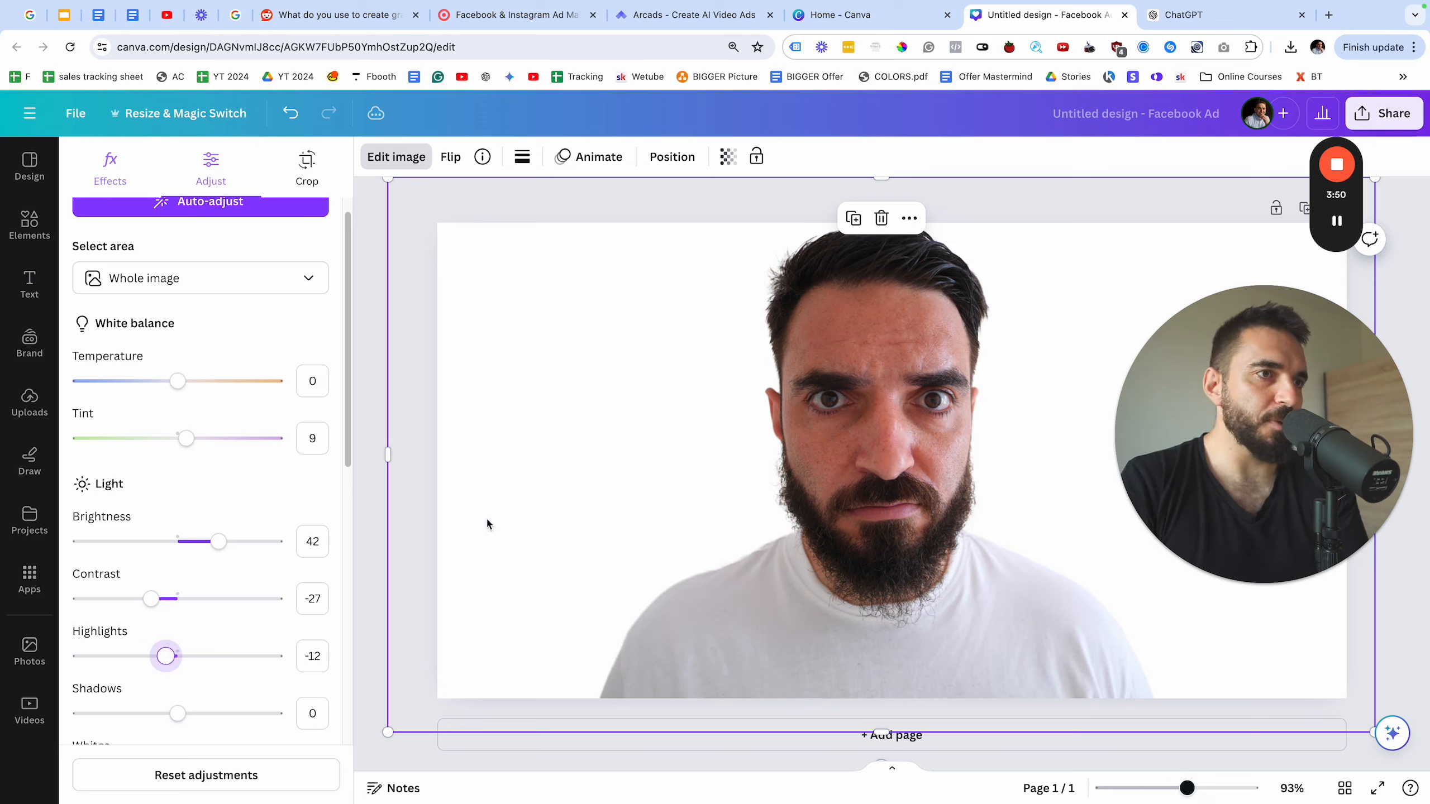
pyautogui.scroll(-1, 209, 688)
pyautogui.moveTo(155, 701); pyautogui.dragTo(270, 703)
pyautogui.scroll(-3, 118, 639)
pyautogui.moveTo(177, 643); pyautogui.dragTo(198, 671)
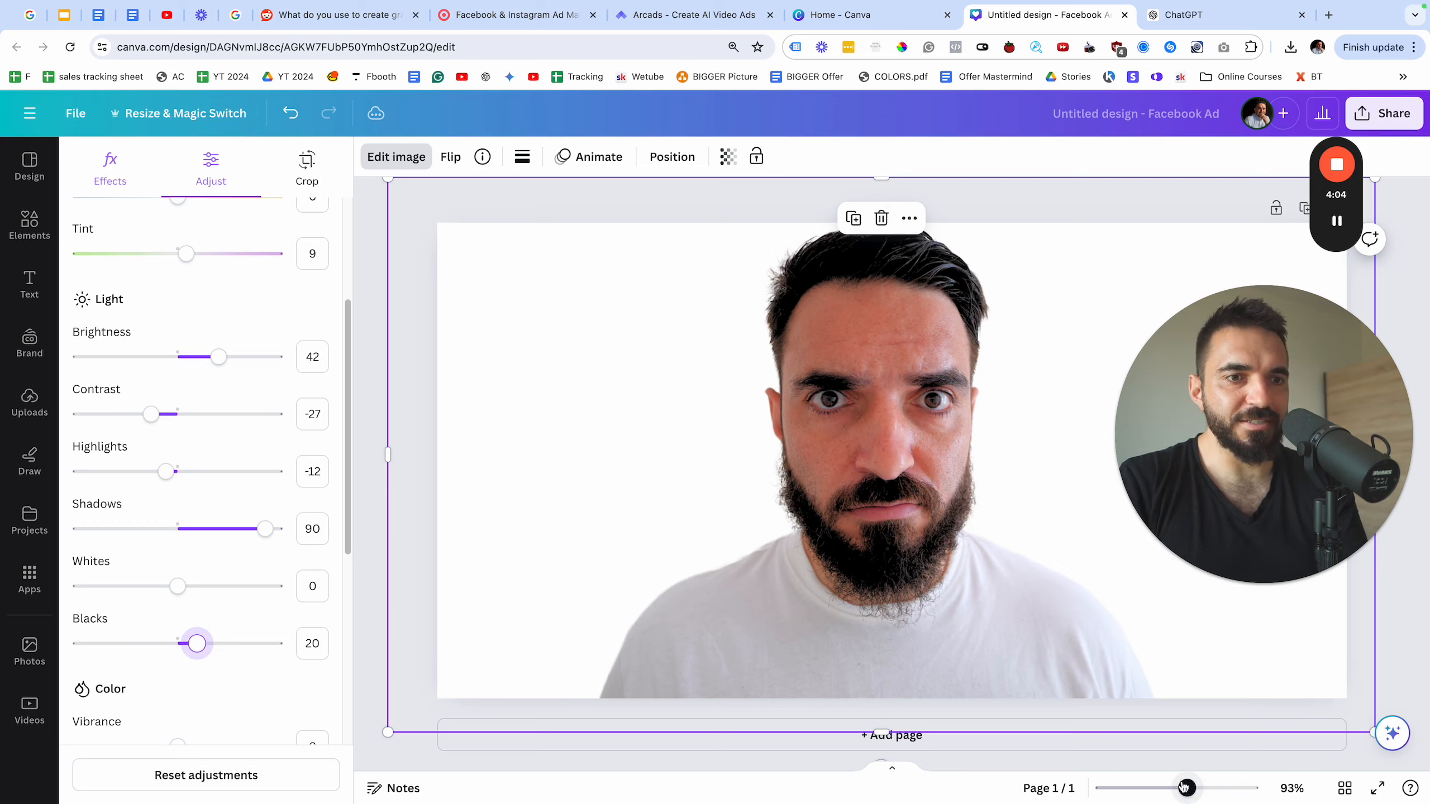
# - Adjust the portrait's texture with sharpness 14, clarity 45 and vignette -6
pyautogui.moveTo(1185, 787); pyautogui.dragTo(1120, 790)
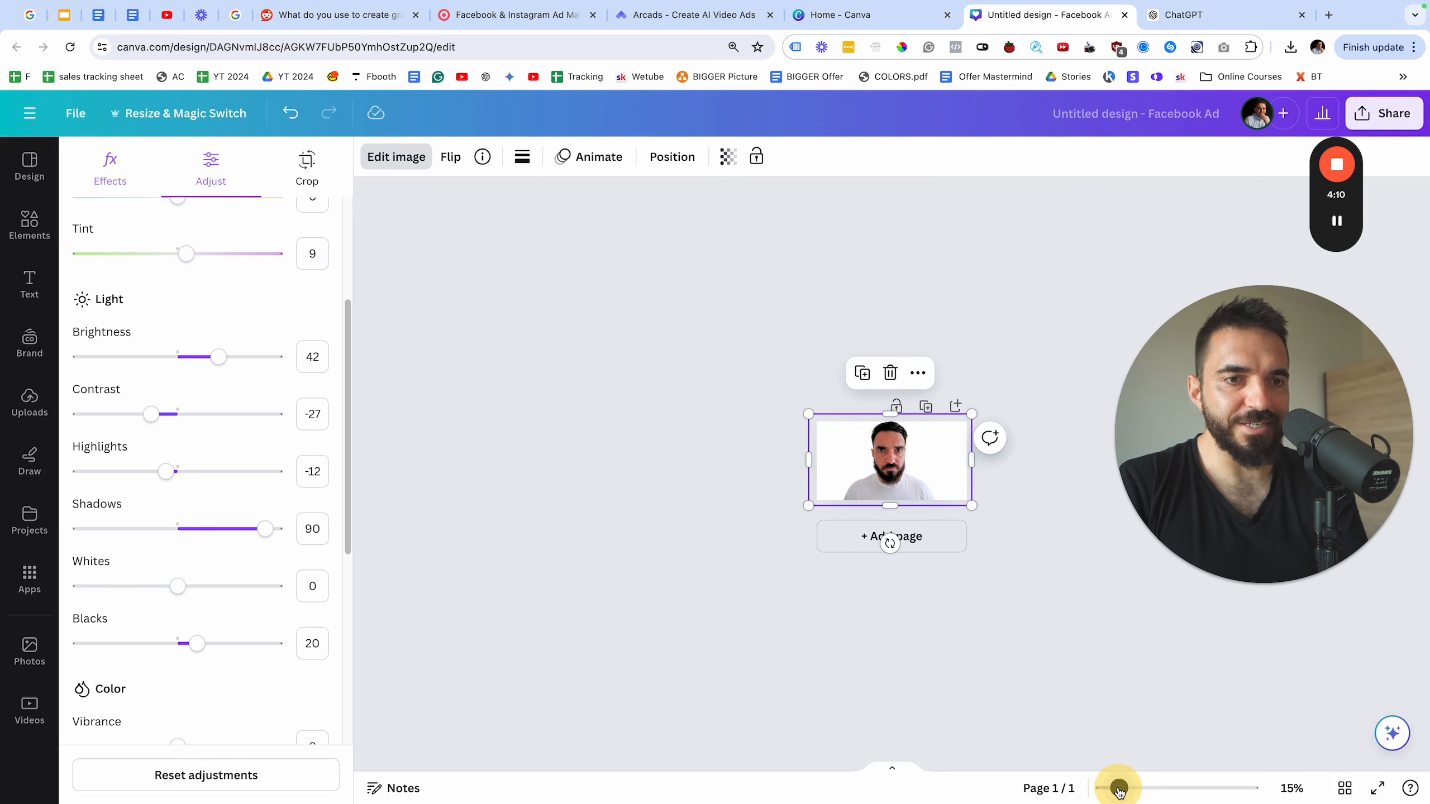
pyautogui.click(964, 479)
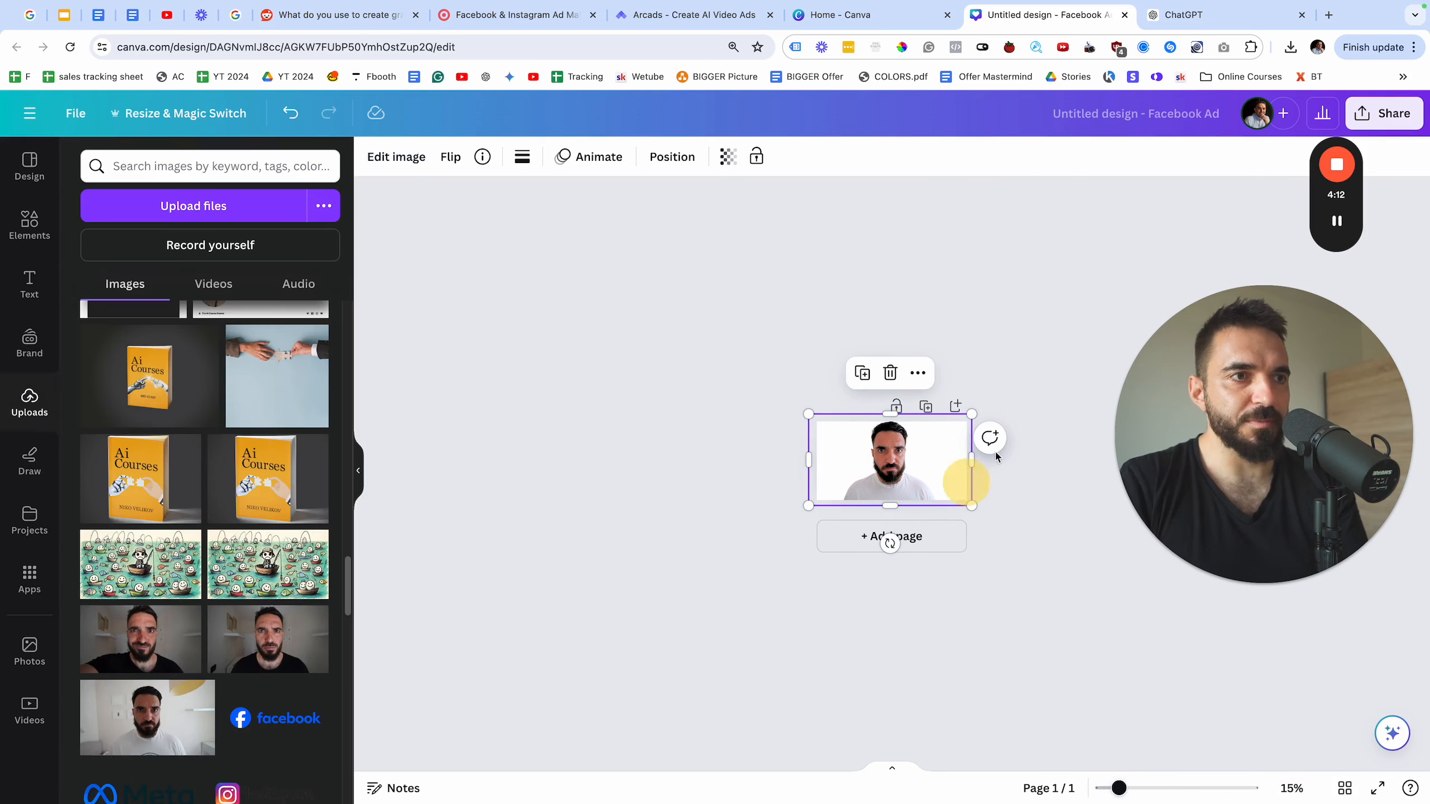
pyautogui.moveTo(1120, 787); pyautogui.dragTo(1192, 787)
pyautogui.click(953, 552)
pyautogui.click(409, 159)
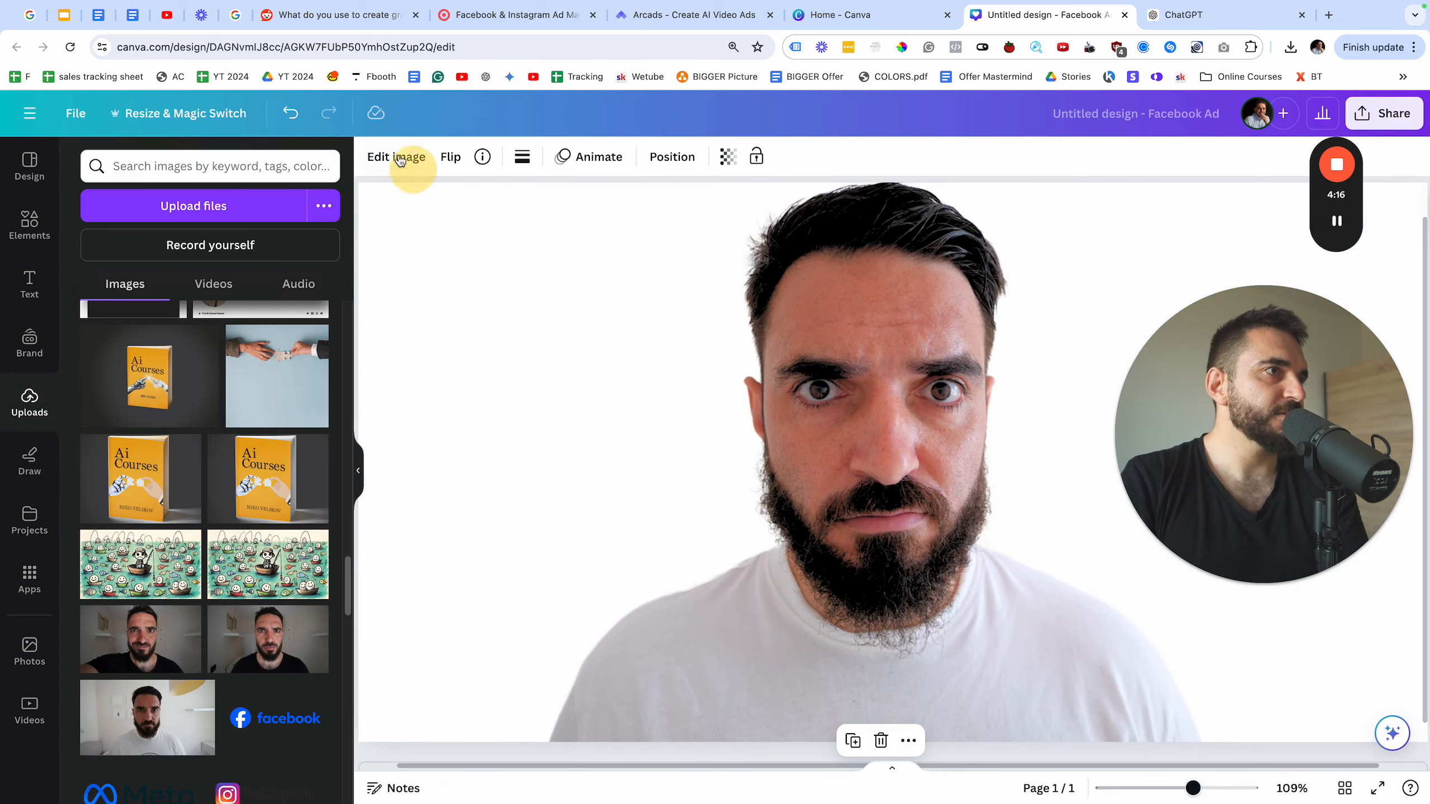
pyautogui.scroll(-2, 237, 530)
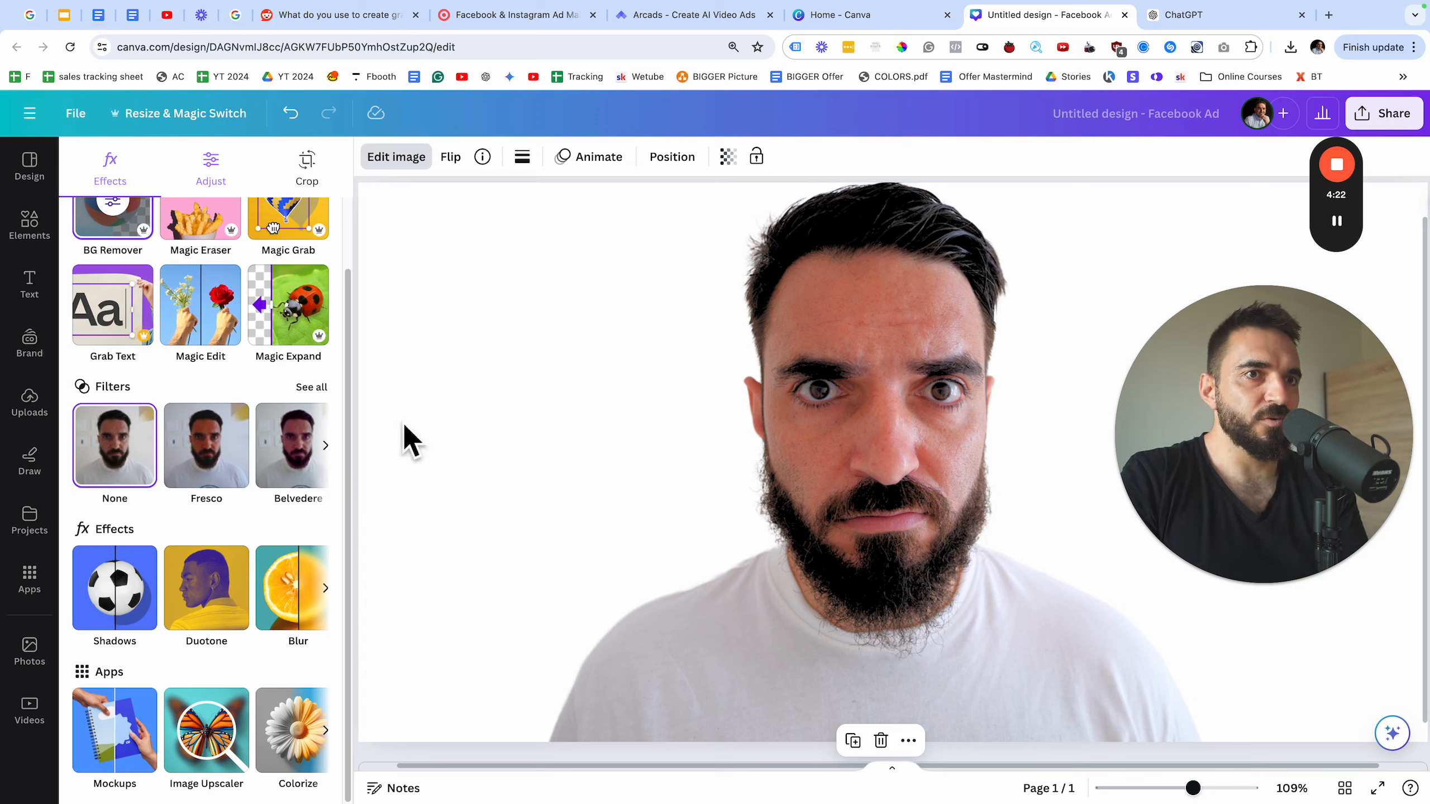
pyautogui.click(210, 162)
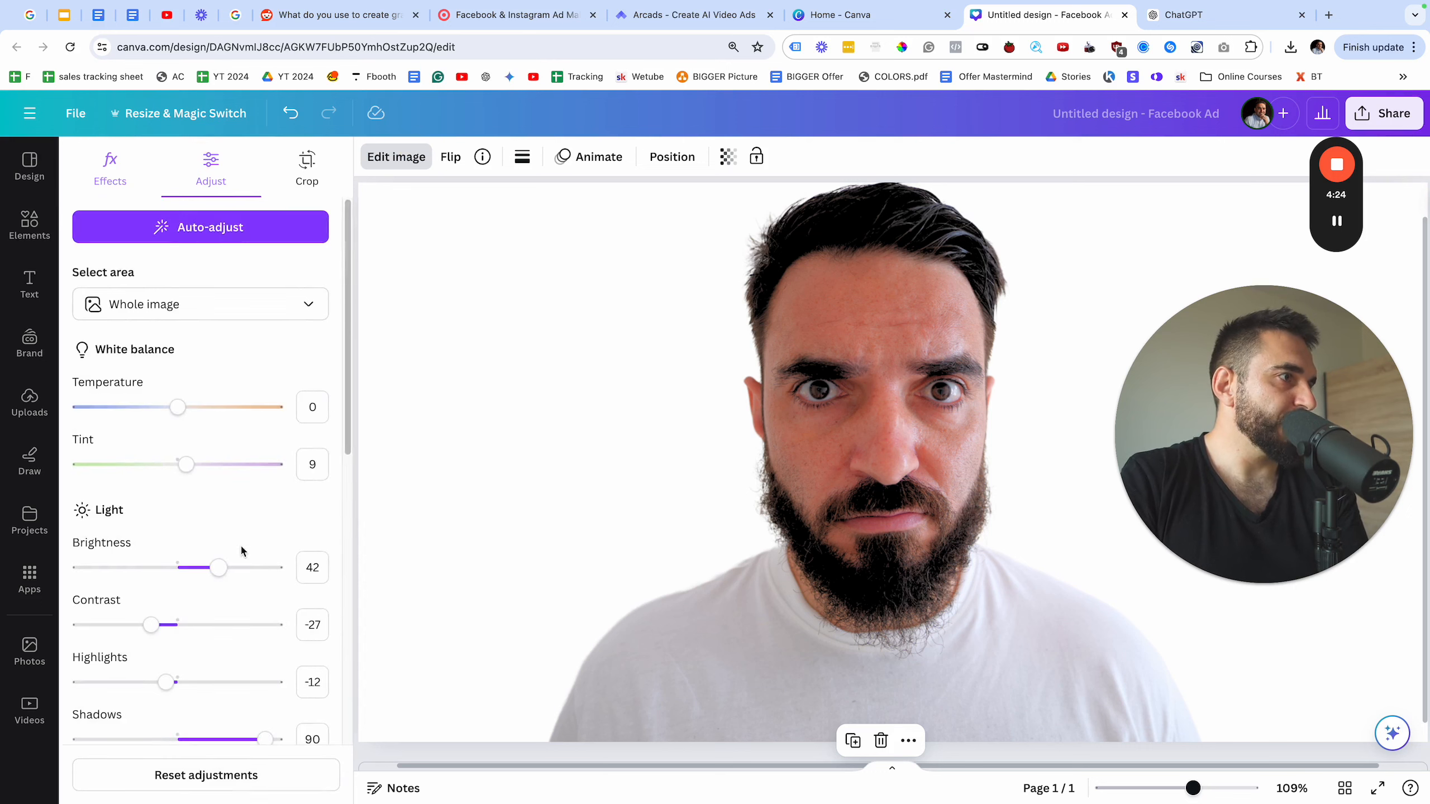
pyautogui.scroll(-5, 213, 597)
pyautogui.scroll(-6, 199, 642)
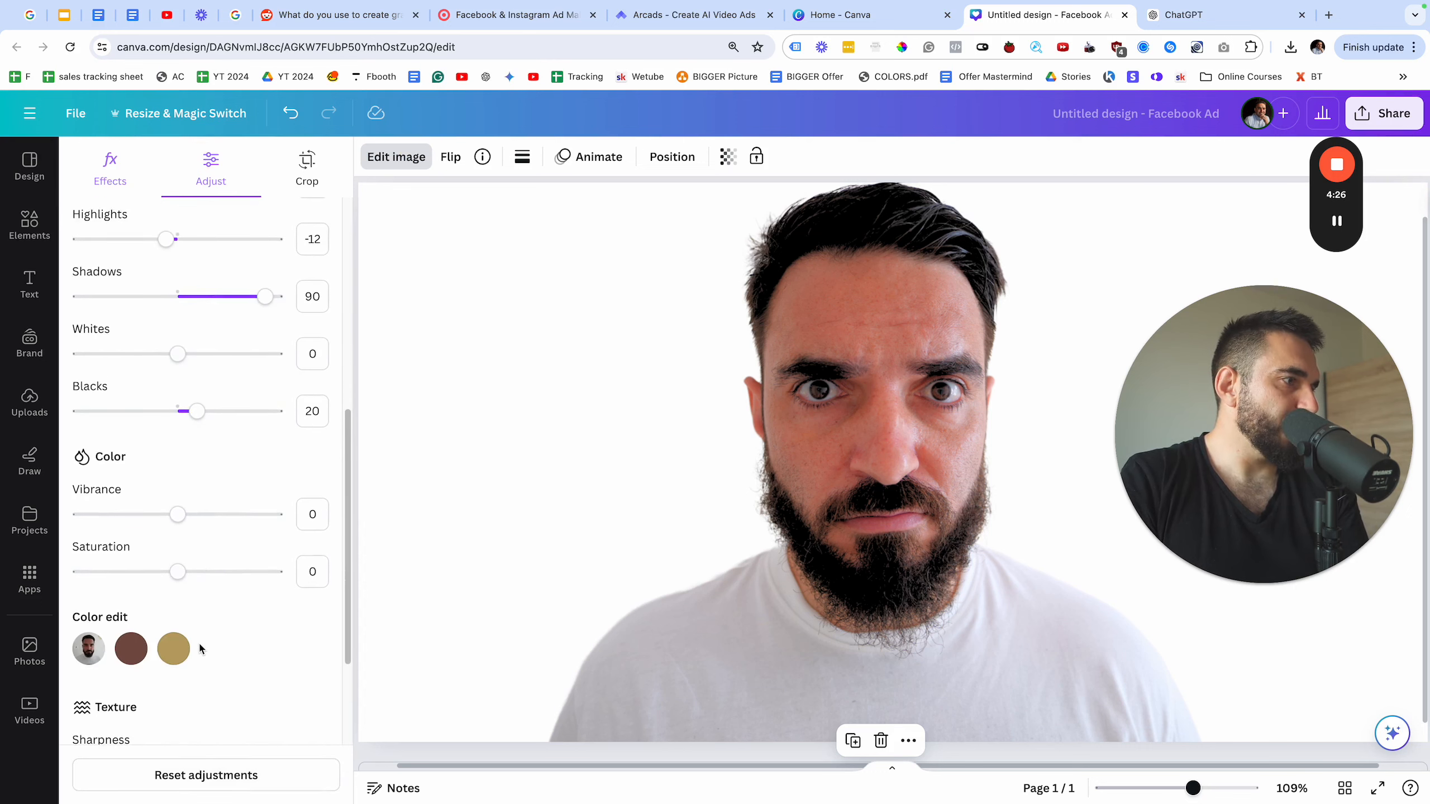
pyautogui.moveTo(191, 605); pyautogui.dragTo(171, 720)
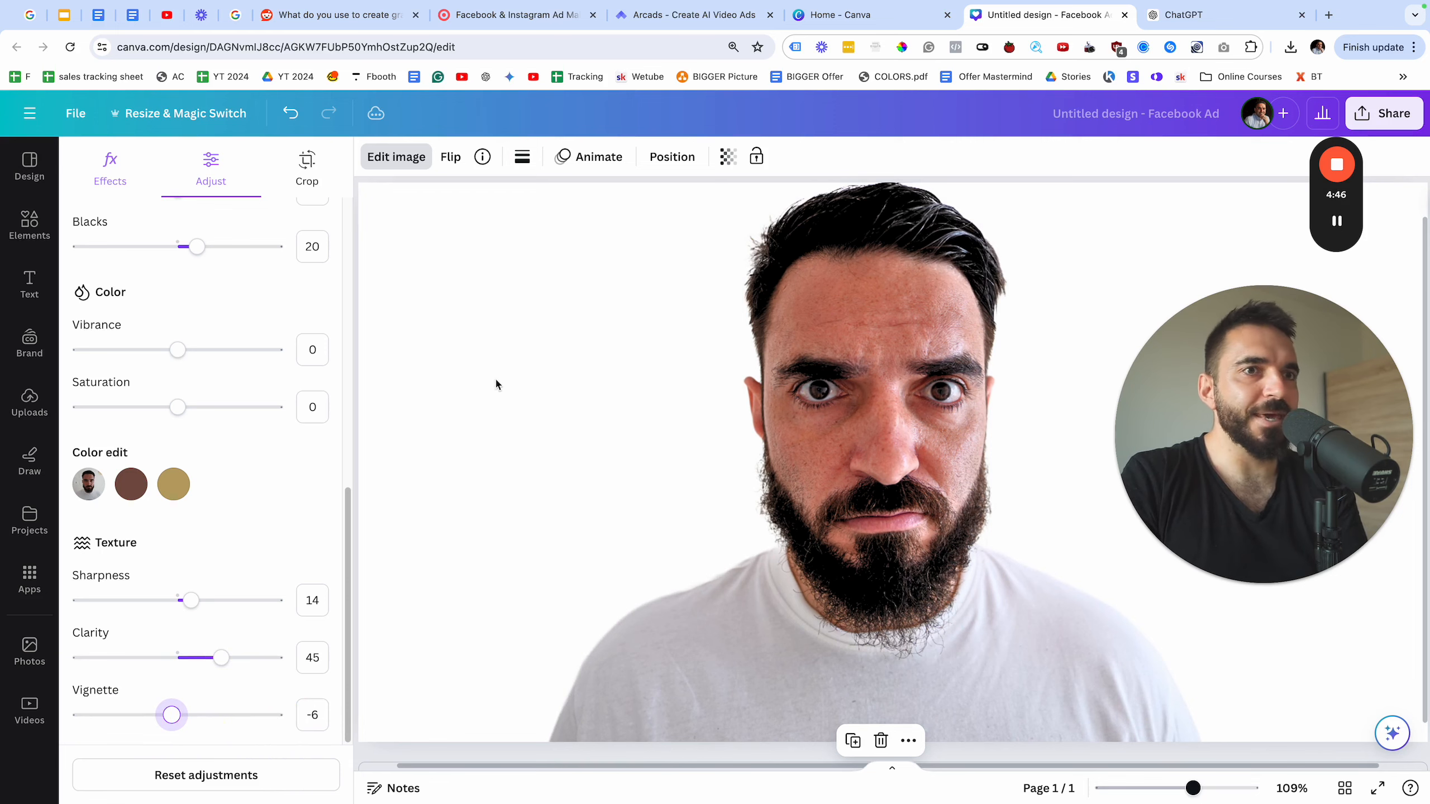
# - Set the red drawing marker's transparency to 14, and set the highlighter to white with a weight of 7
pyautogui.moveTo(1192, 791); pyautogui.dragTo(1266, 788)
pyautogui.scroll(2, 588, 486)
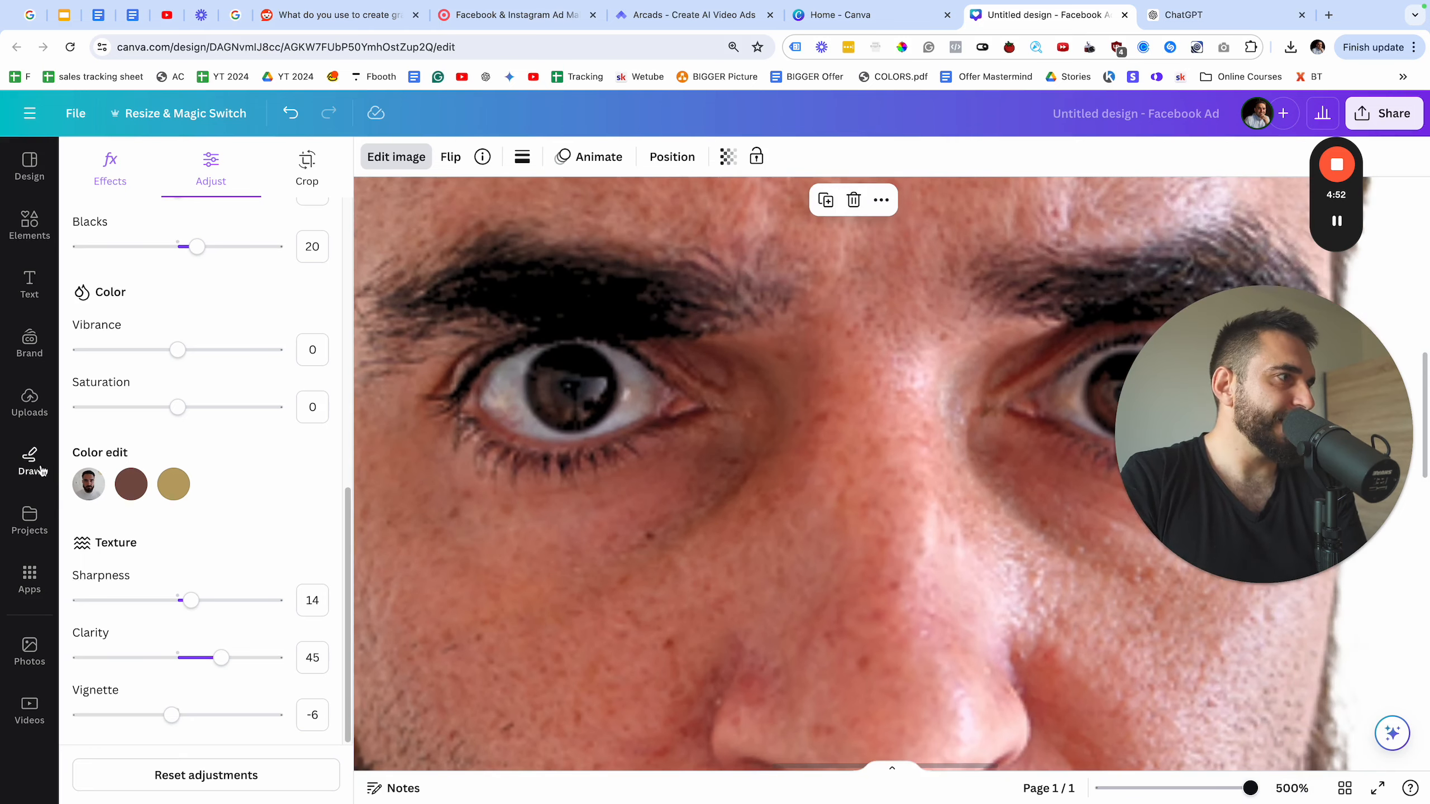
pyautogui.click(29, 460)
pyautogui.click(94, 588)
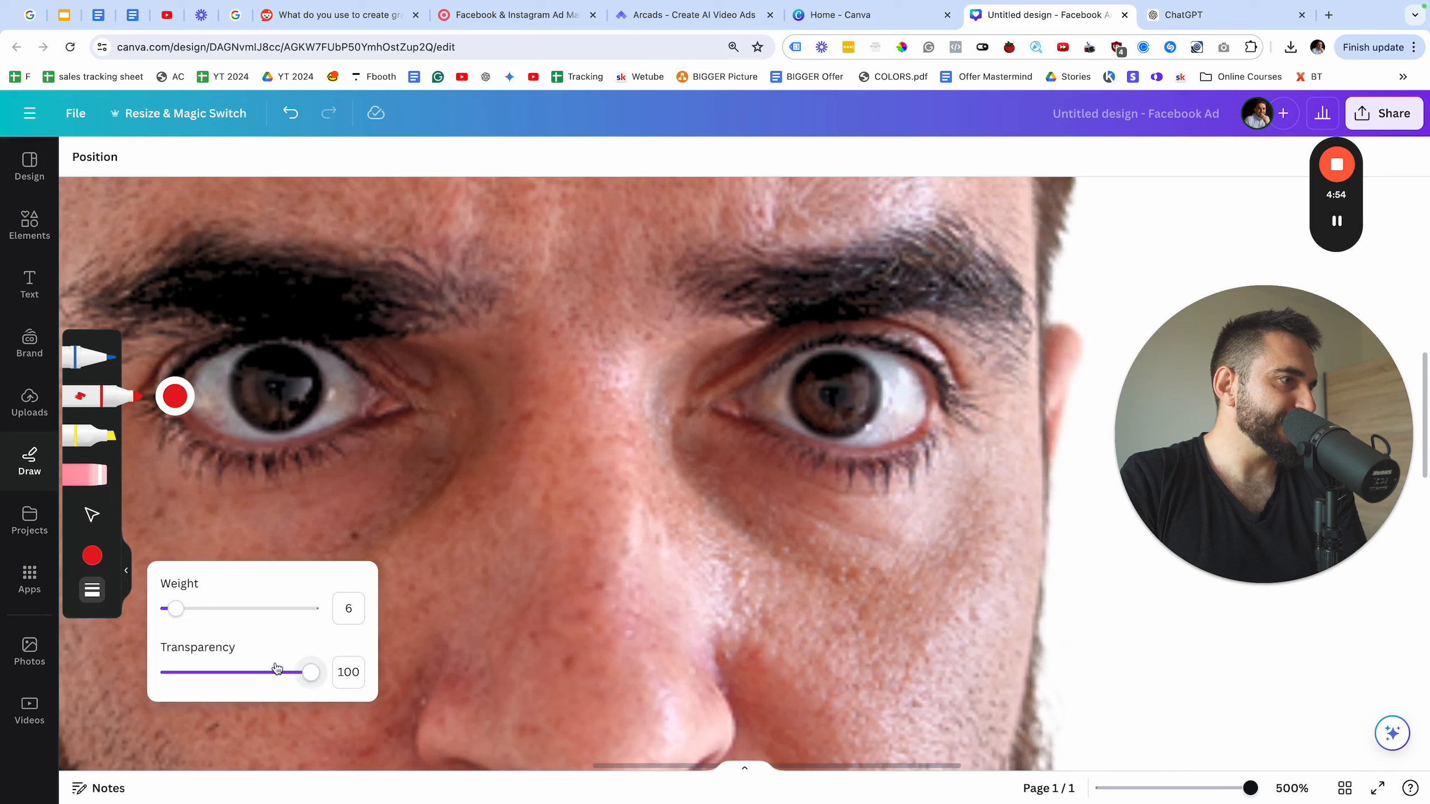
pyautogui.moveTo(309, 672); pyautogui.dragTo(186, 676)
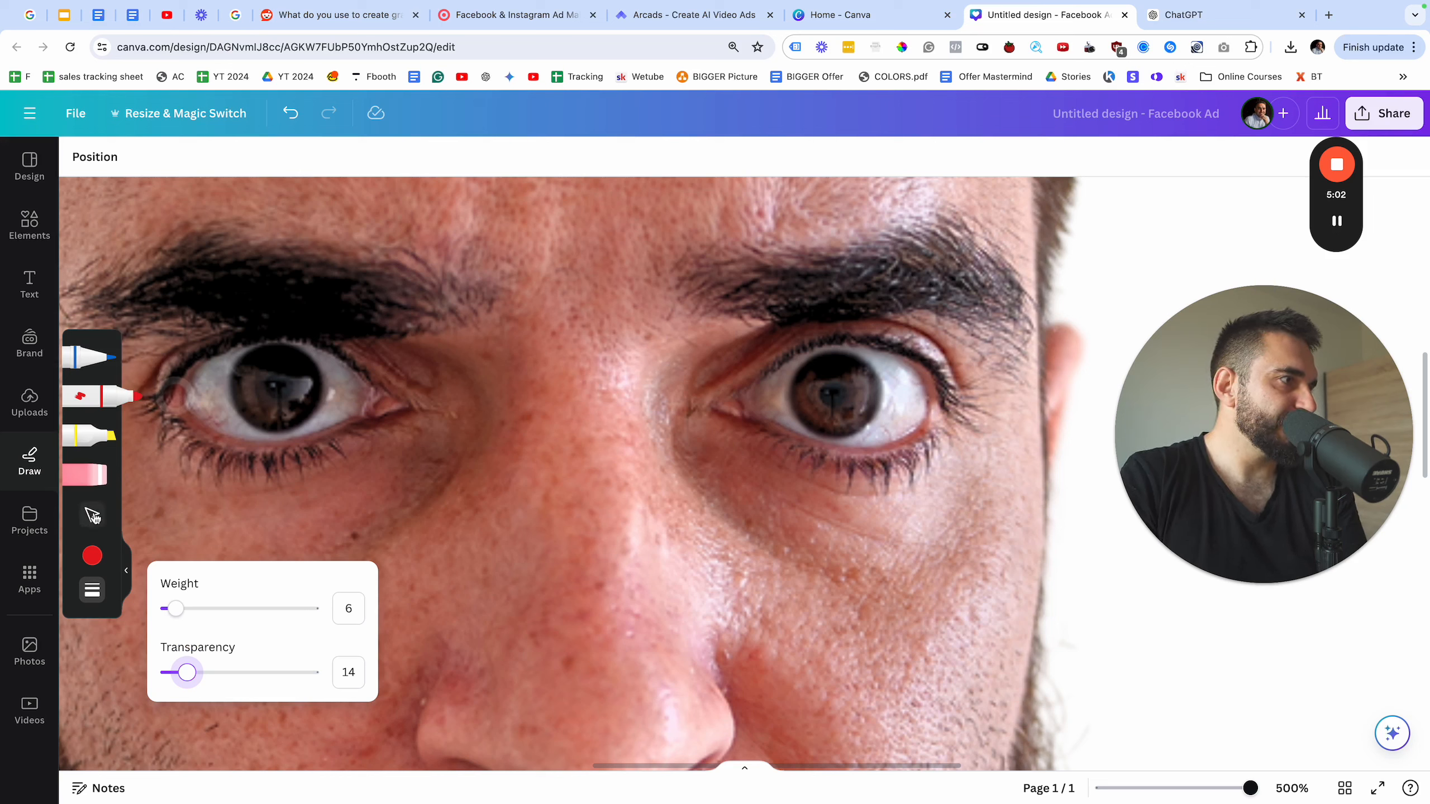
pyautogui.click(93, 439)
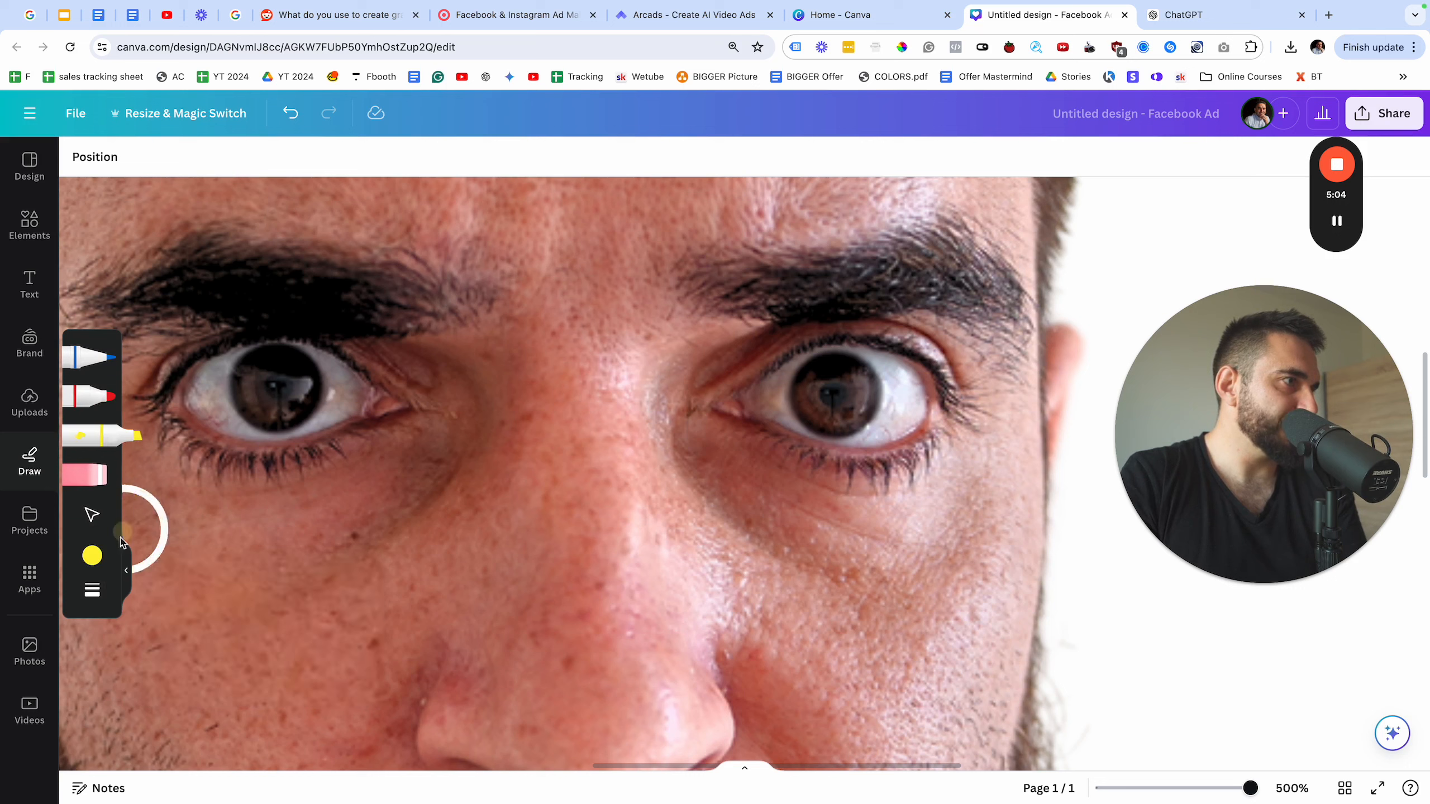
pyautogui.click(92, 556)
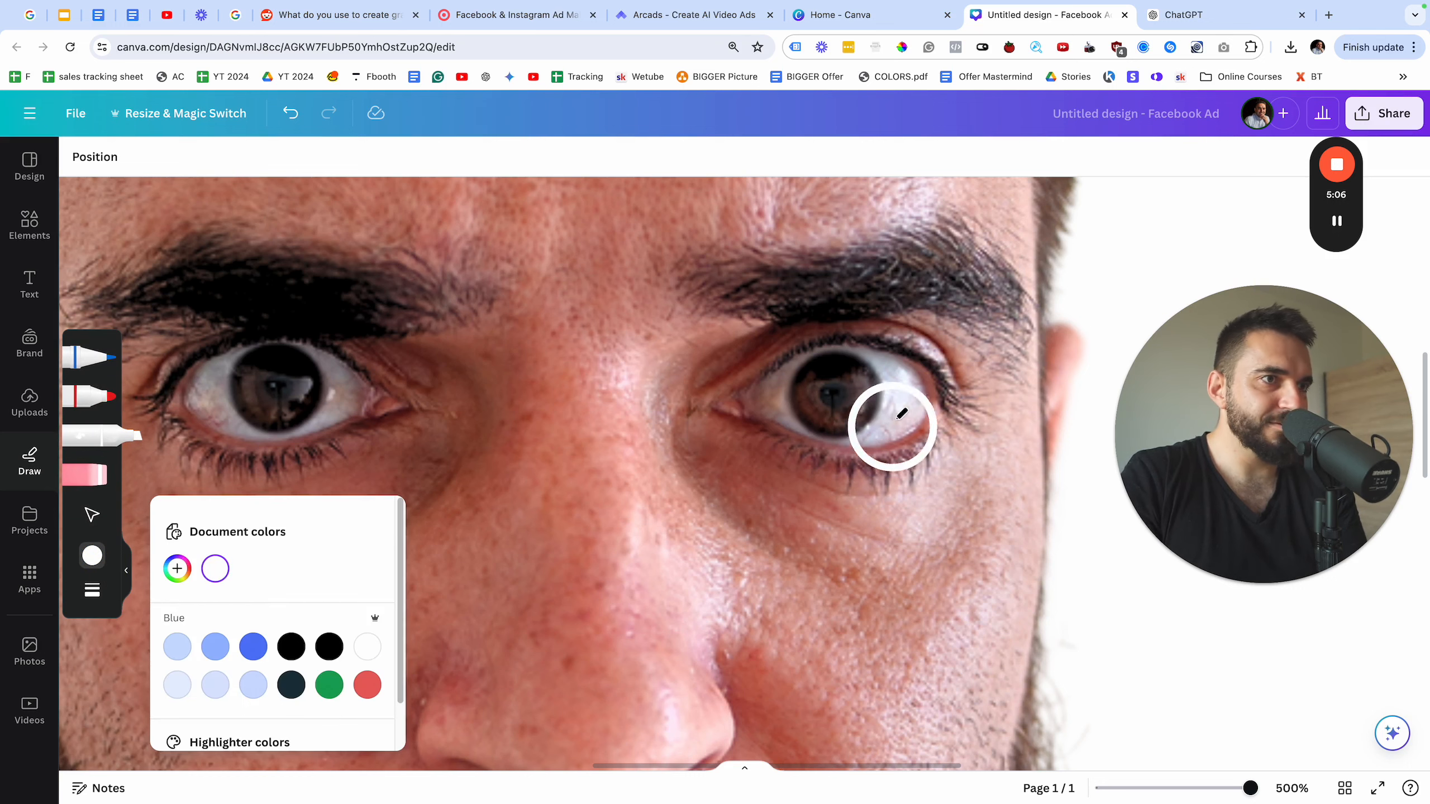
pyautogui.click(92, 590)
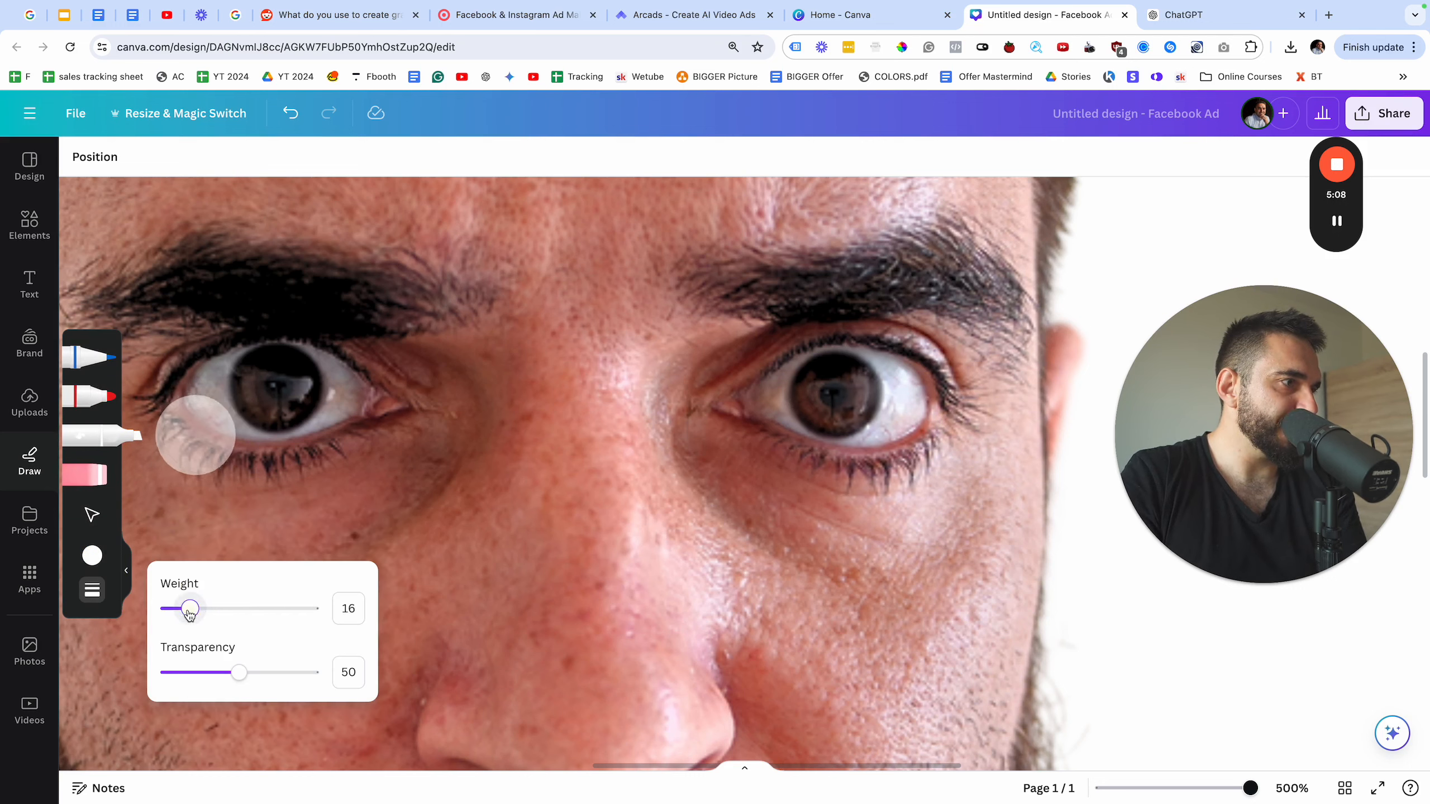
pyautogui.moveTo(193, 608); pyautogui.dragTo(176, 610)
# - Try painting white highlighter marks over the whites and pupils of the portrait's eyes, undoing the strokes
pyautogui.click(897, 390)
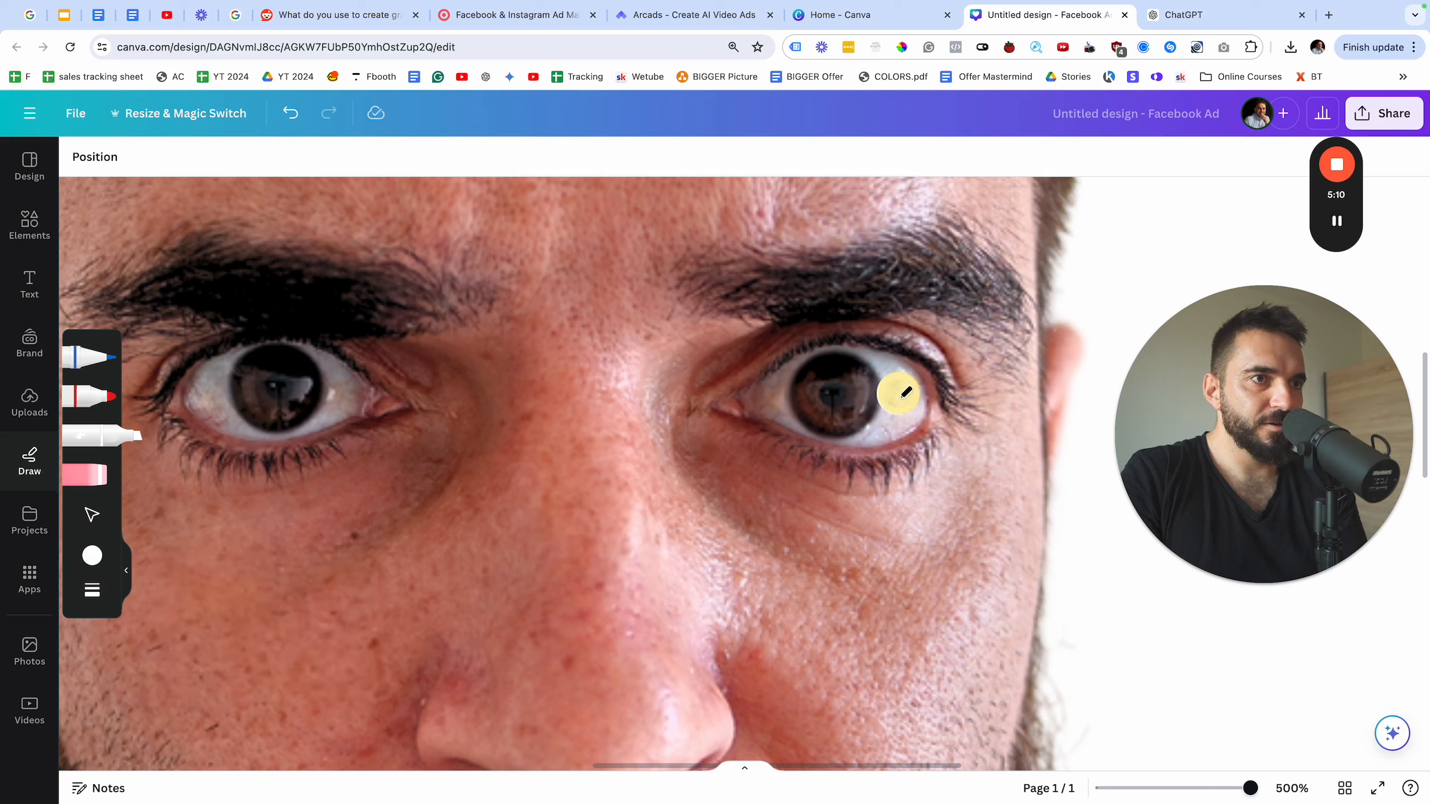
pyautogui.moveTo(908, 393); pyautogui.dragTo(907, 413)
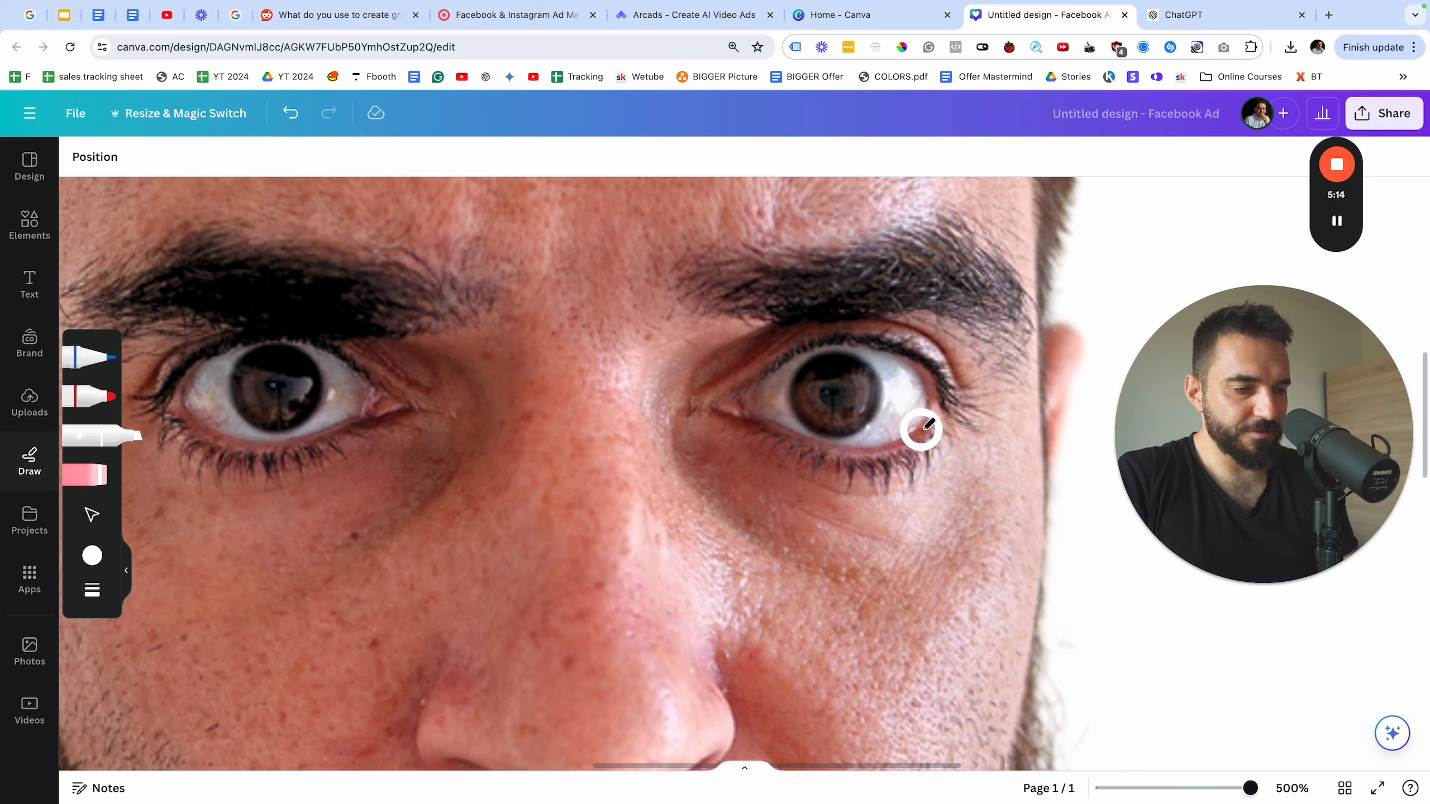
pyautogui.press('super+z')
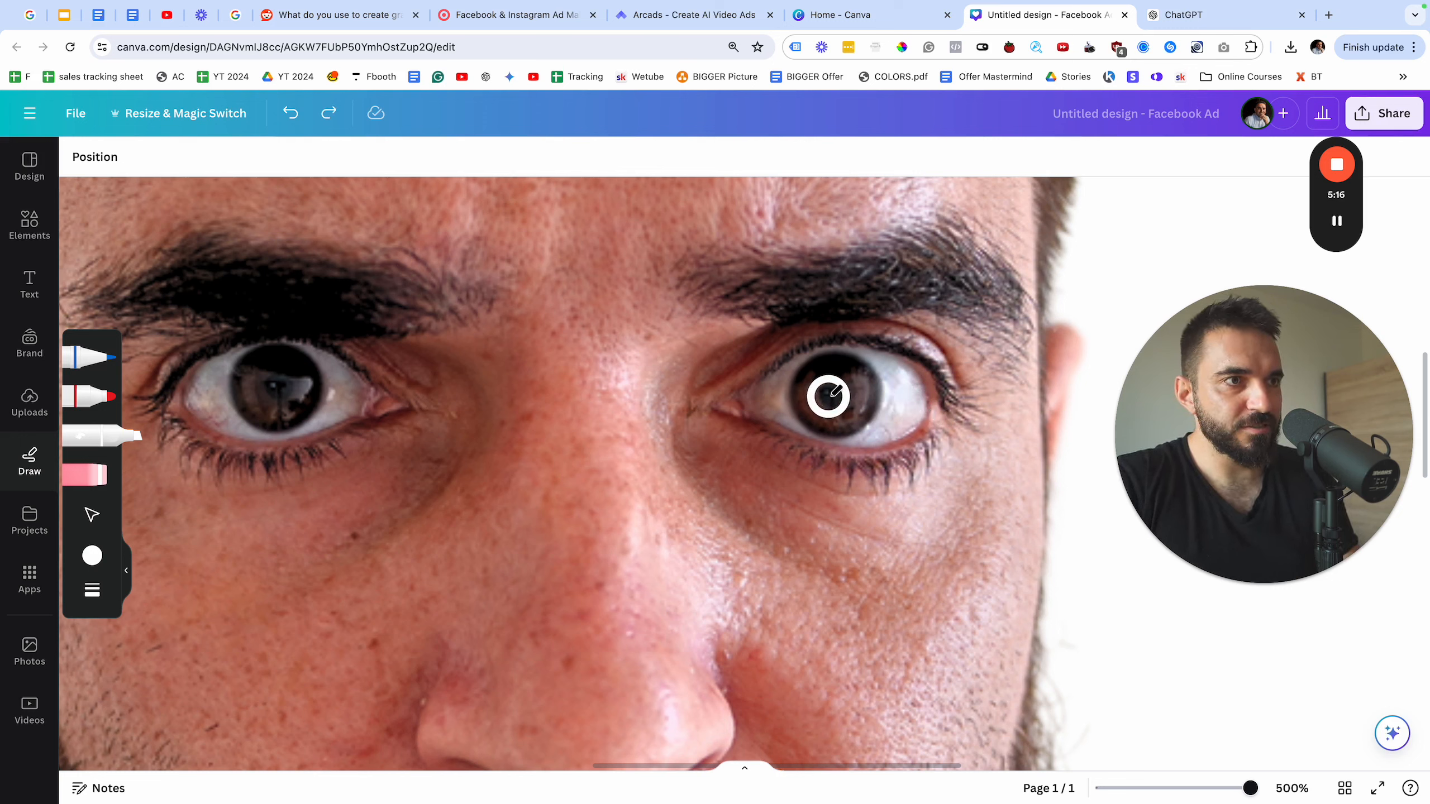
pyautogui.click(829, 396)
pyautogui.moveTo(256, 393); pyautogui.dragTo(277, 388)
pyautogui.press('super+z')
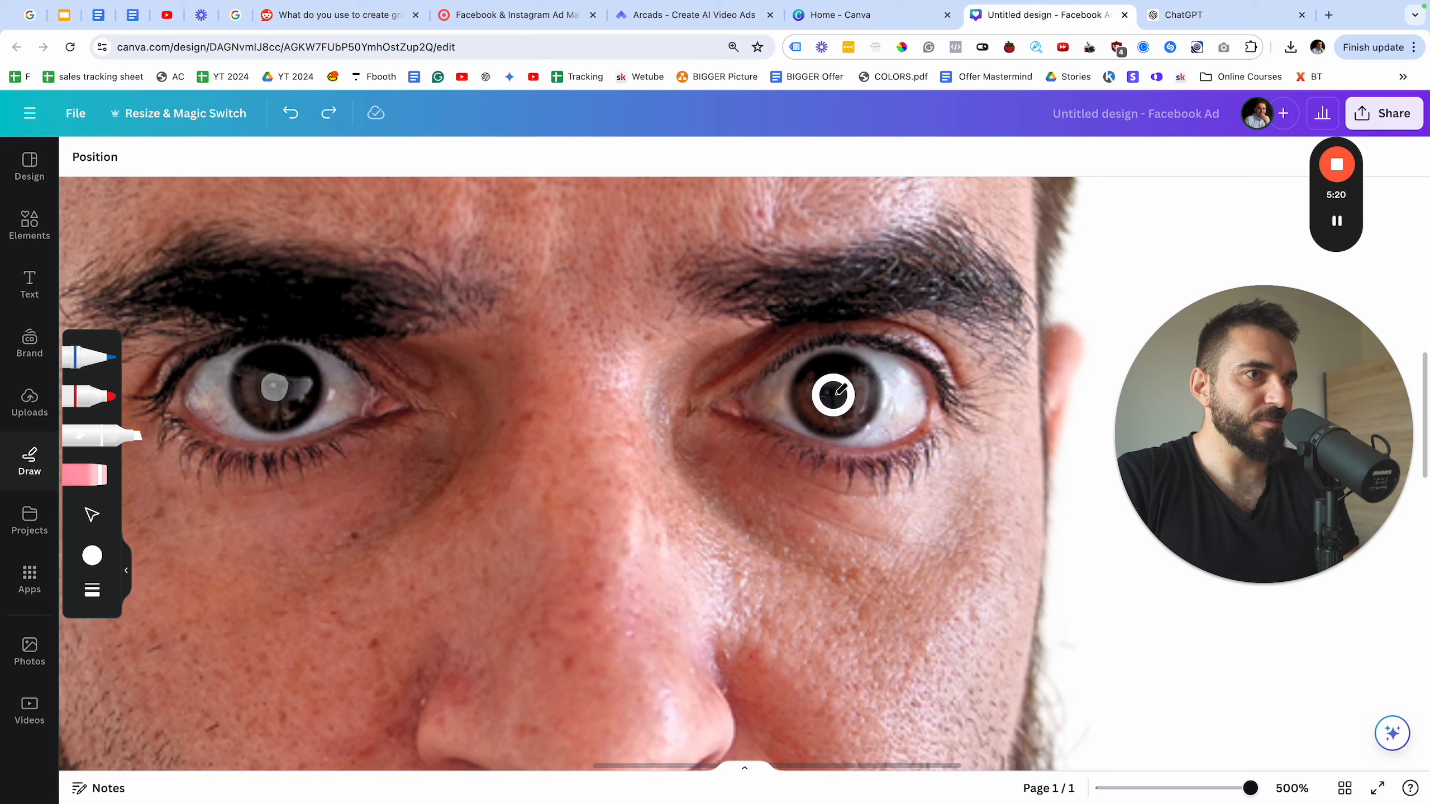
pyautogui.click(833, 395)
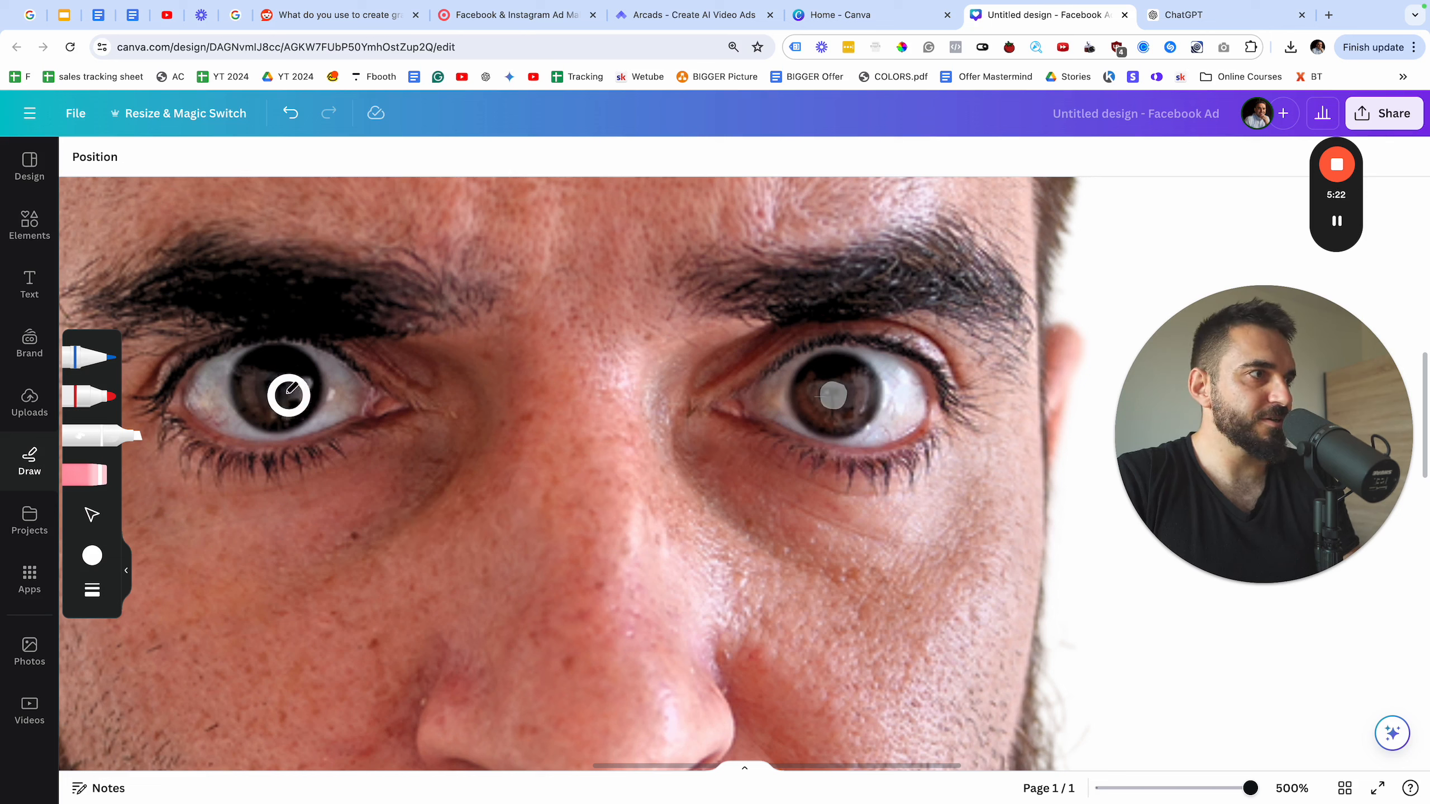
pyautogui.press('super+z')
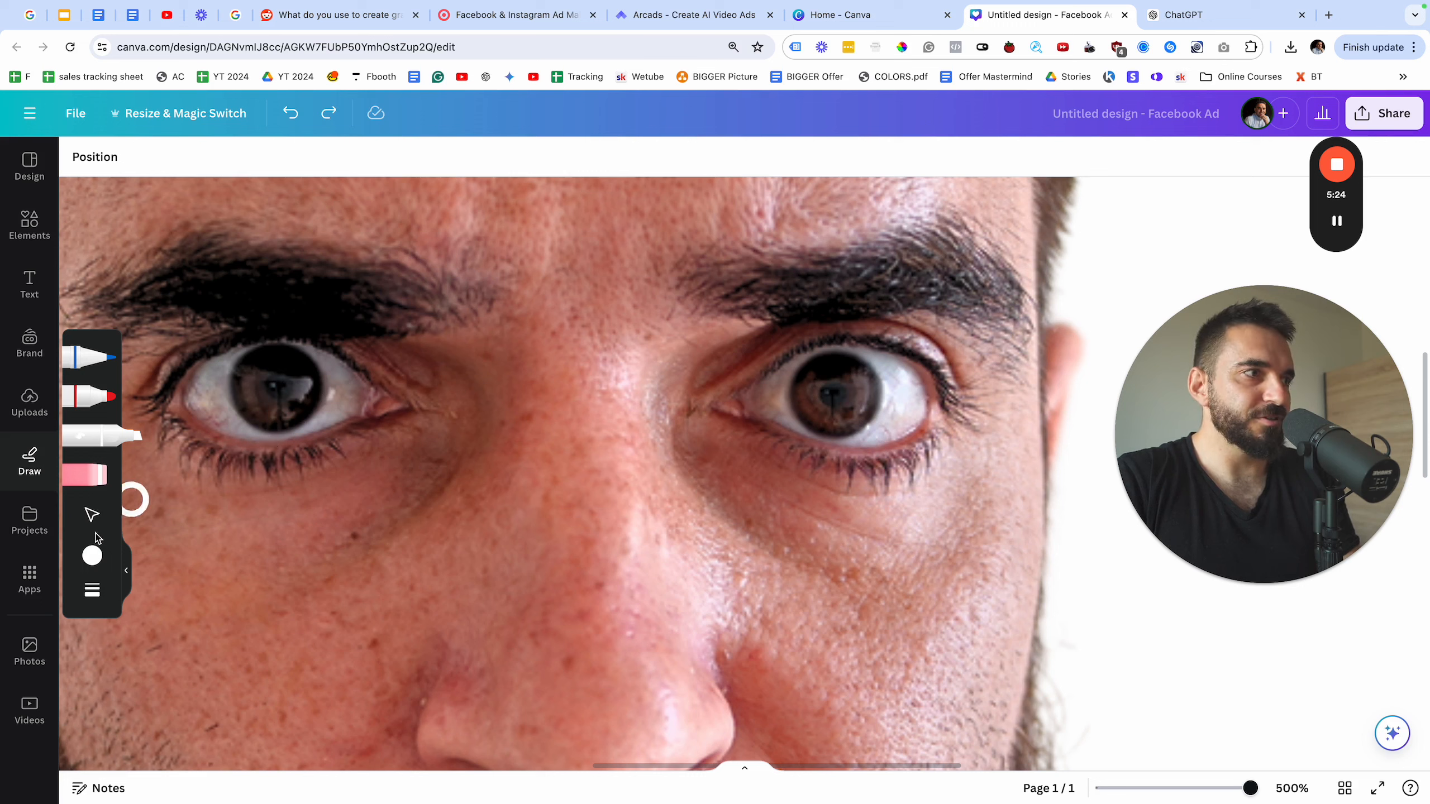
# - Lower the white highlighter's transparency value for a fainter effect on the eyes
pyautogui.click(91, 591)
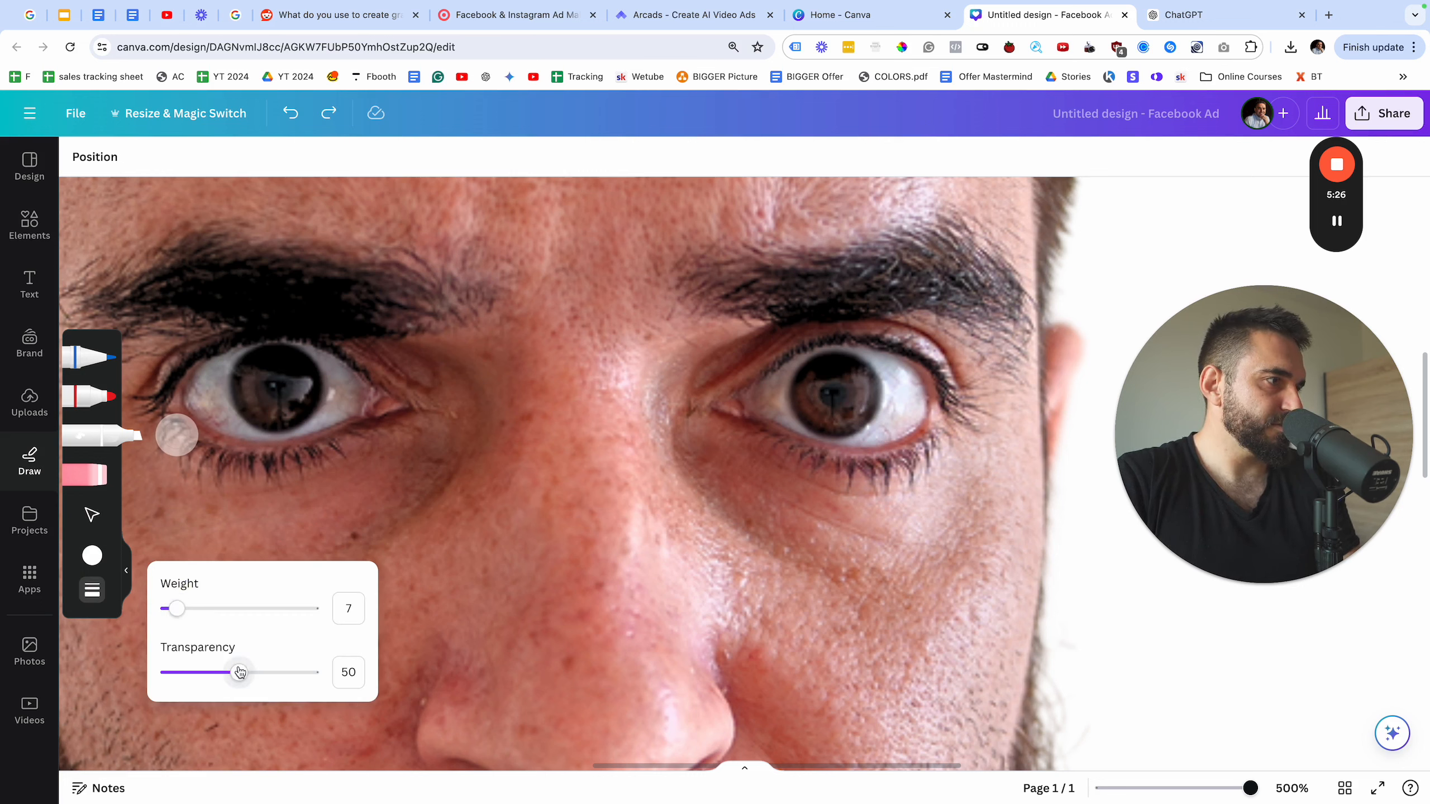
pyautogui.moveTo(239, 671); pyautogui.dragTo(190, 677)
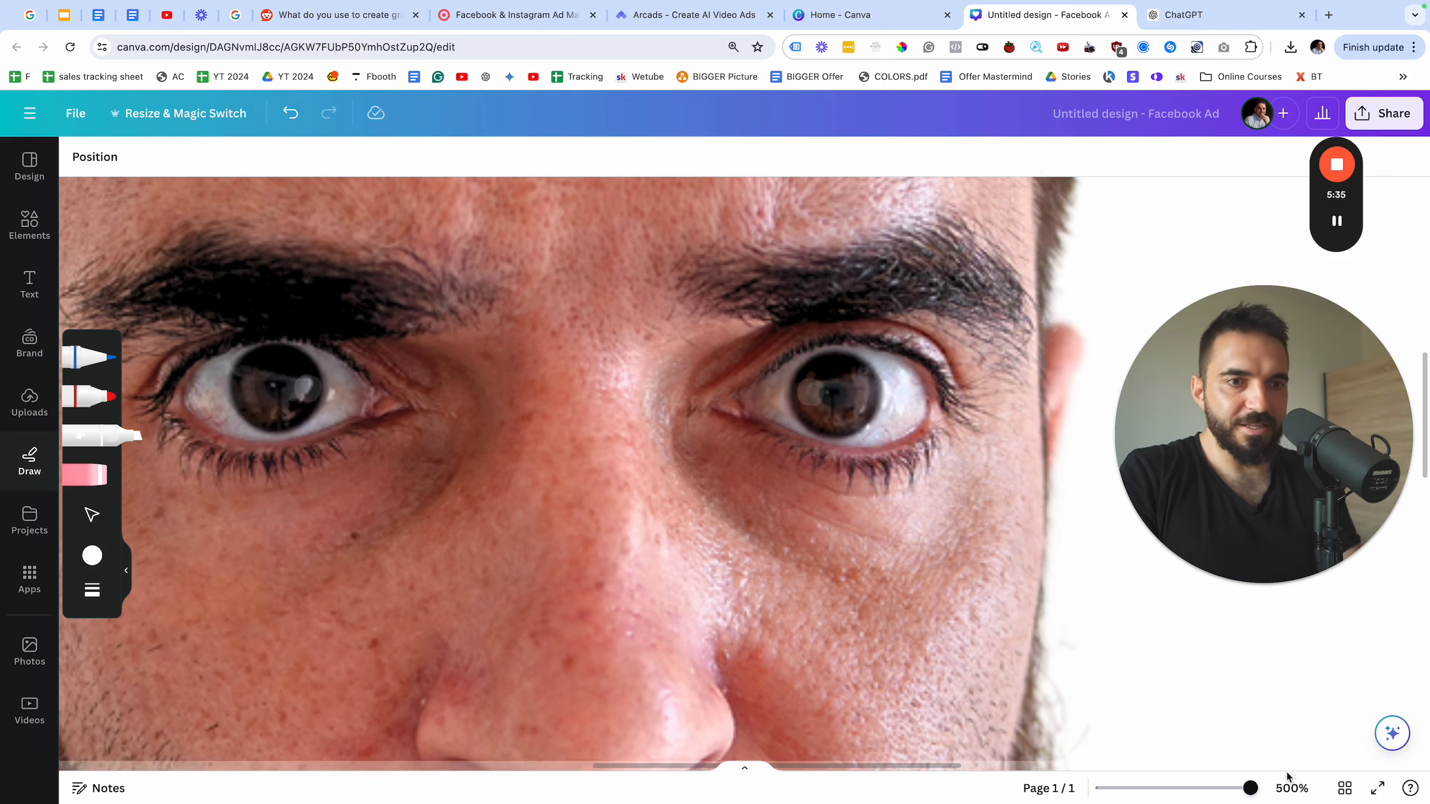
pyautogui.moveTo(1249, 788); pyautogui.dragTo(1186, 789)
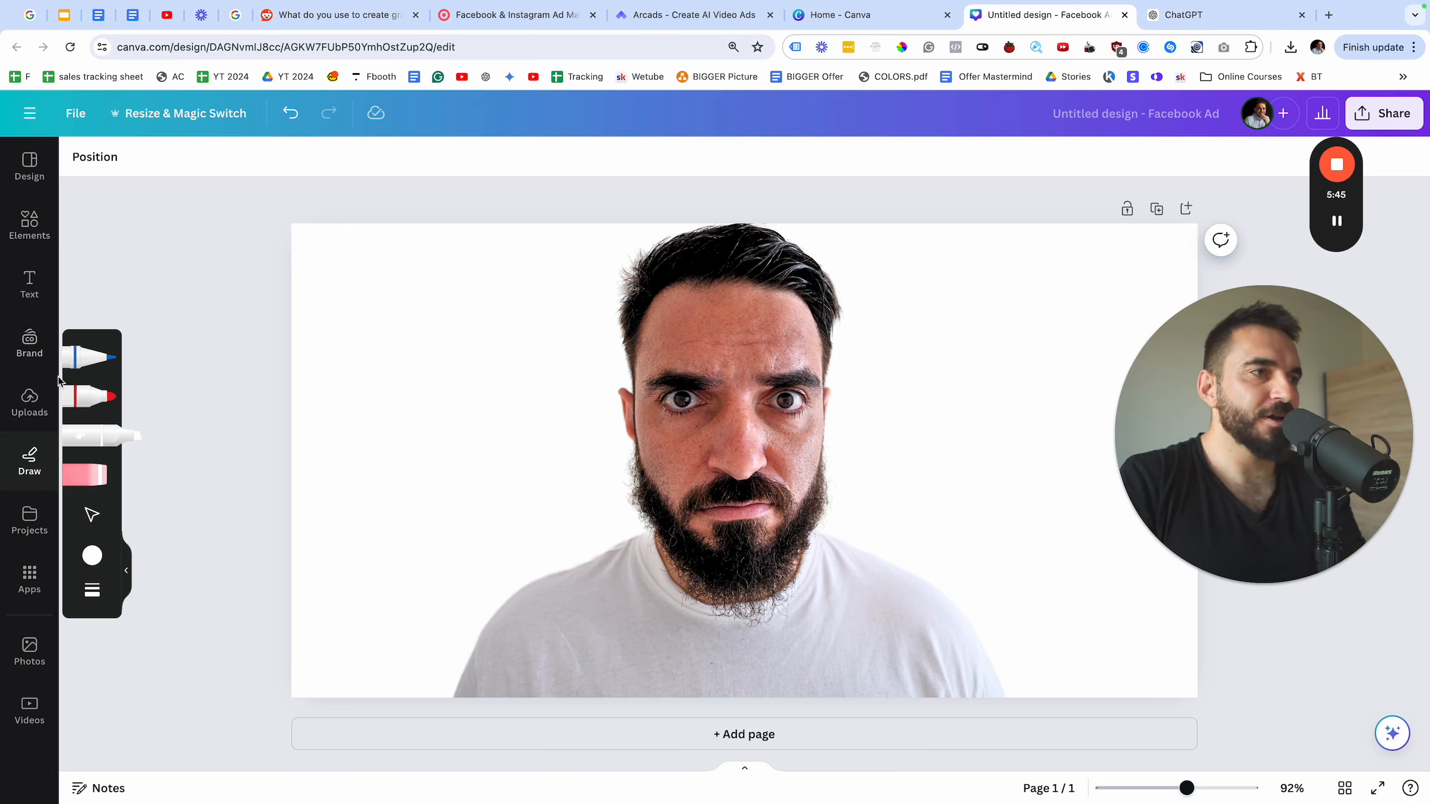
# - Search the elements library for "office" and show all of the photo results
pyautogui.click(29, 224)
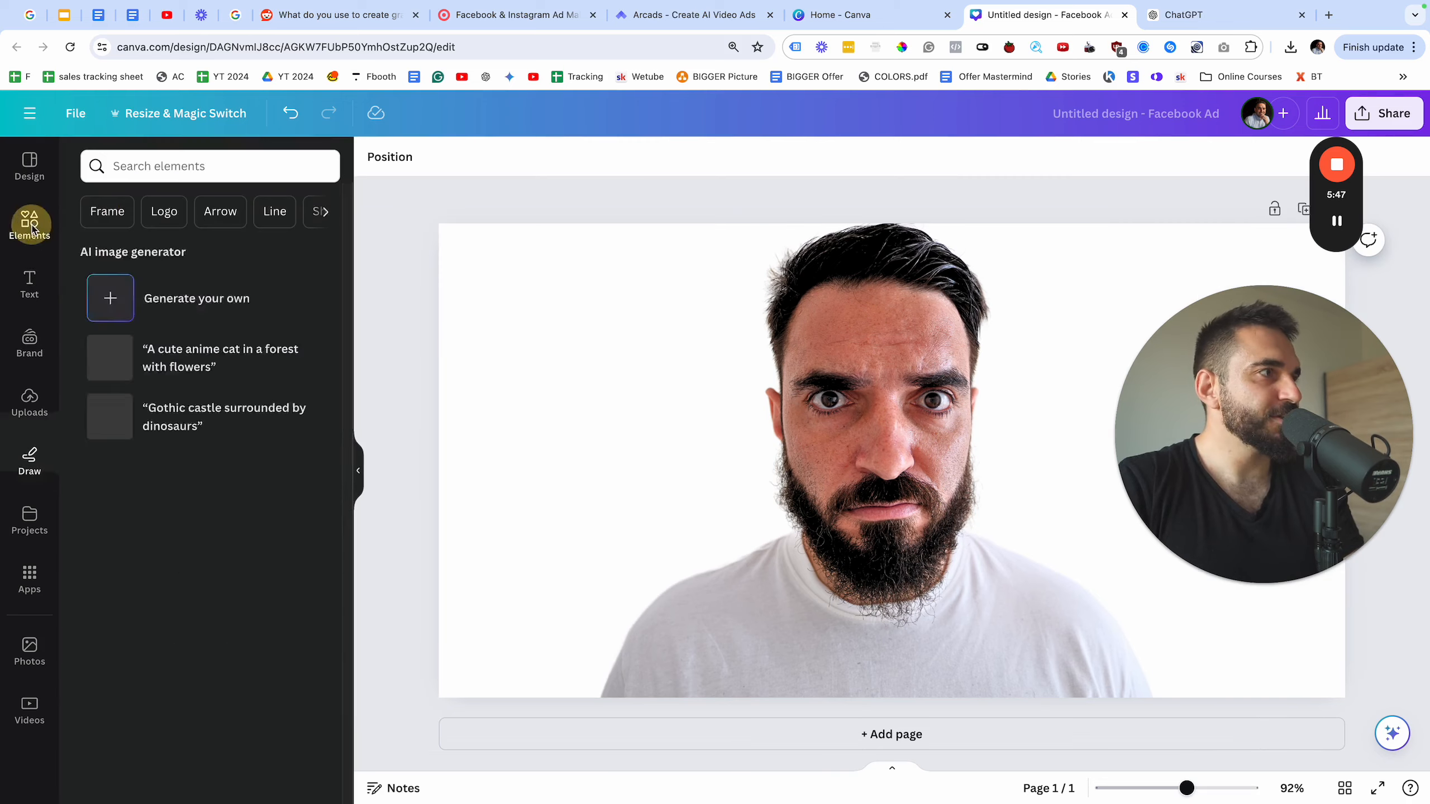
pyautogui.click(34, 419)
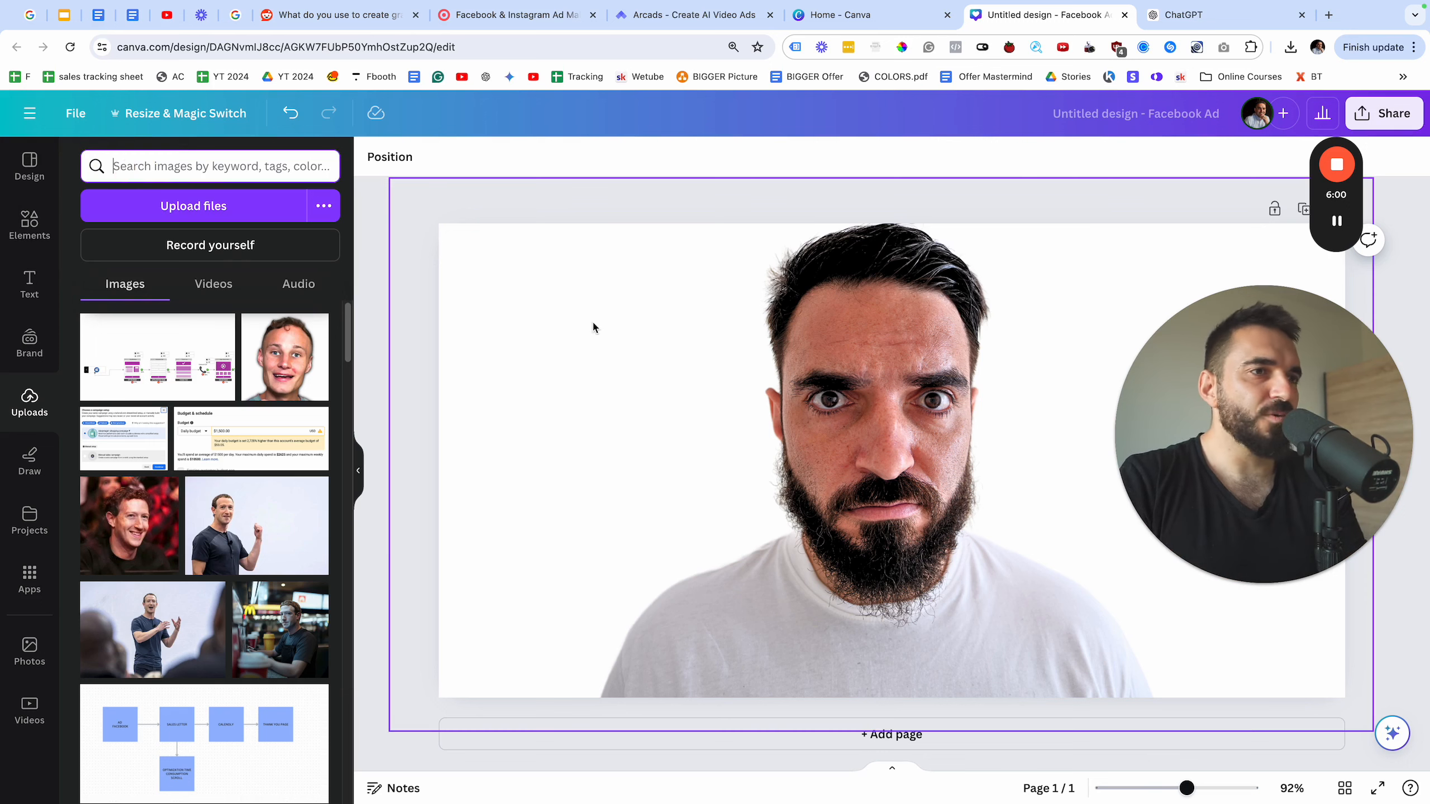
pyautogui.click(22, 216)
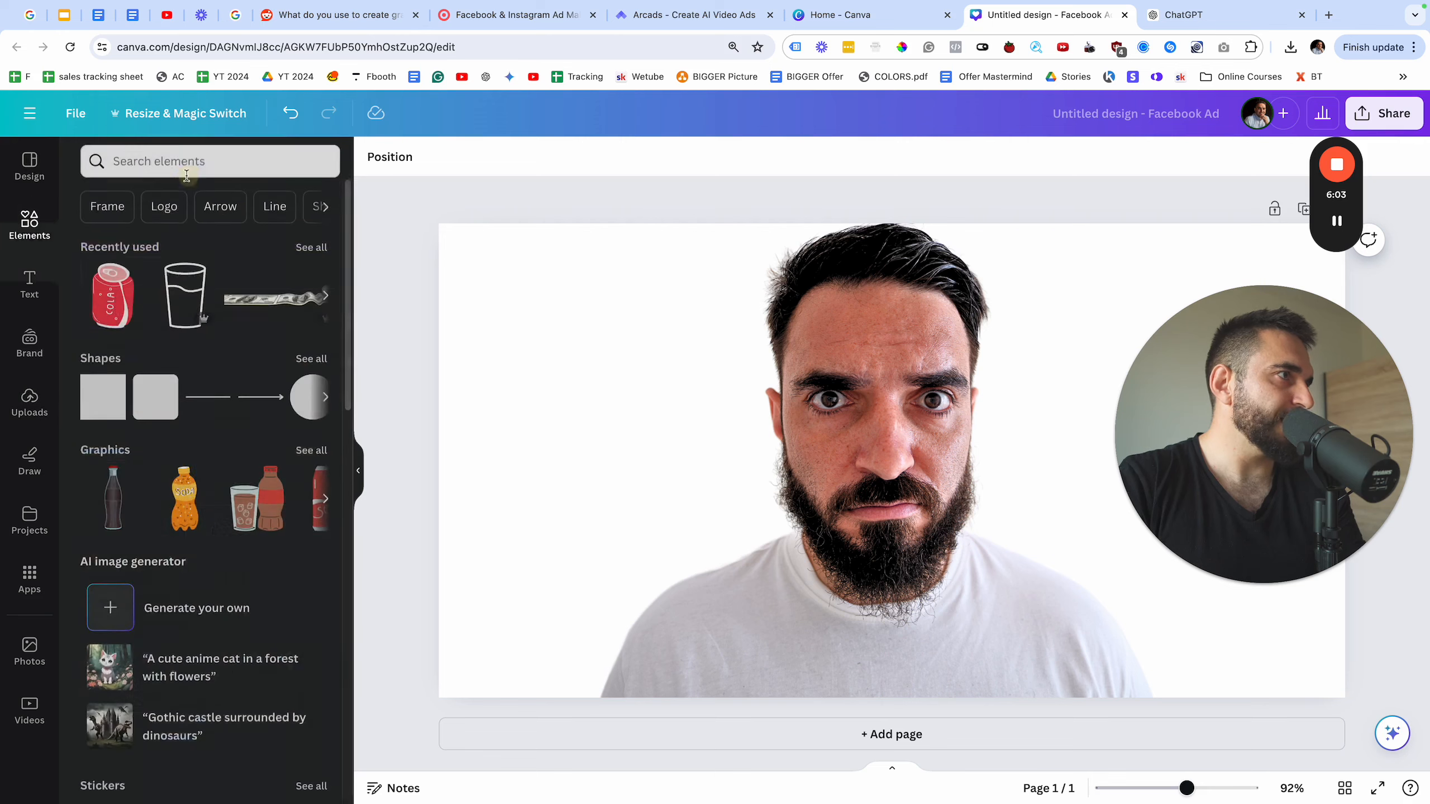
pyautogui.click(138, 163)
pyautogui.write('office')
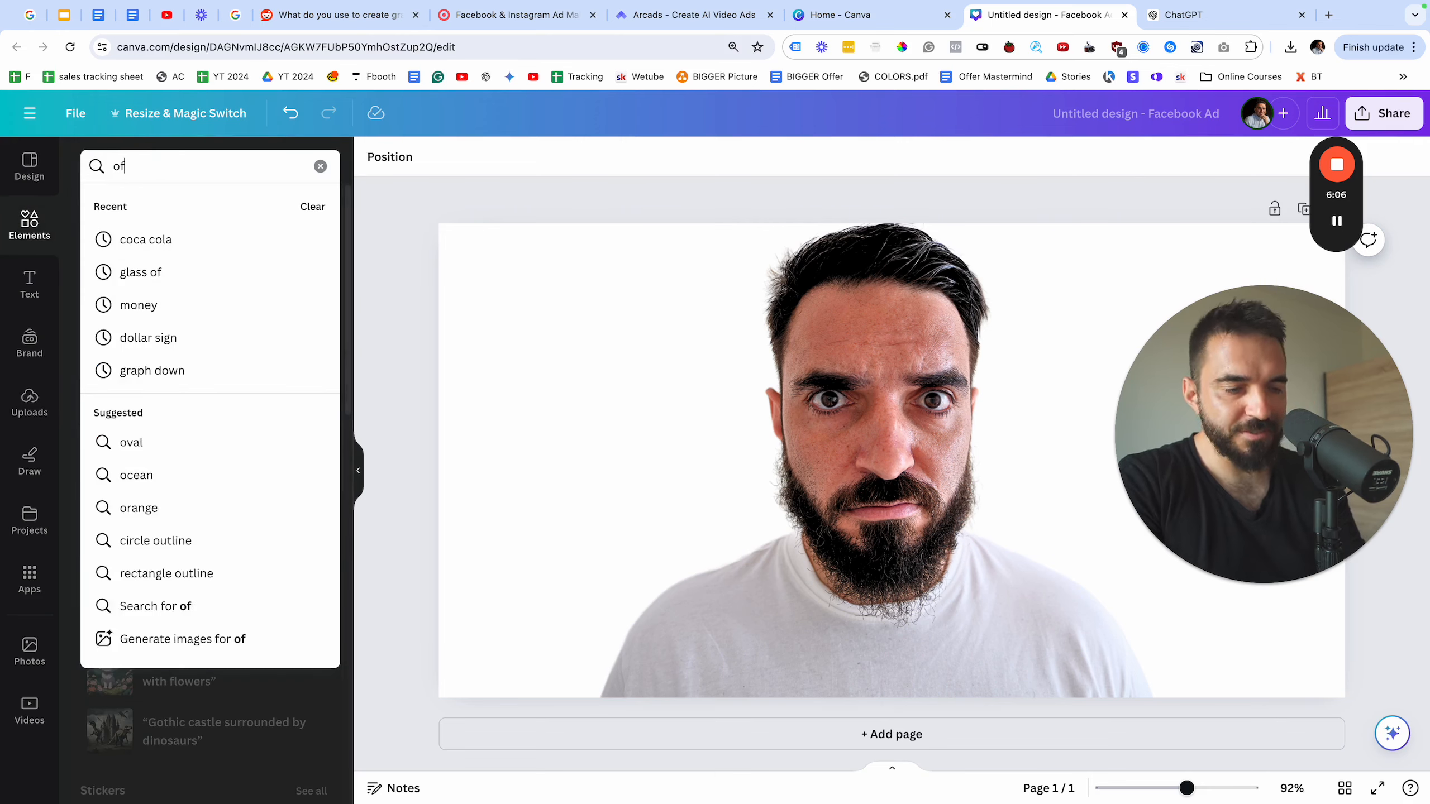
pyautogui.press('Return')
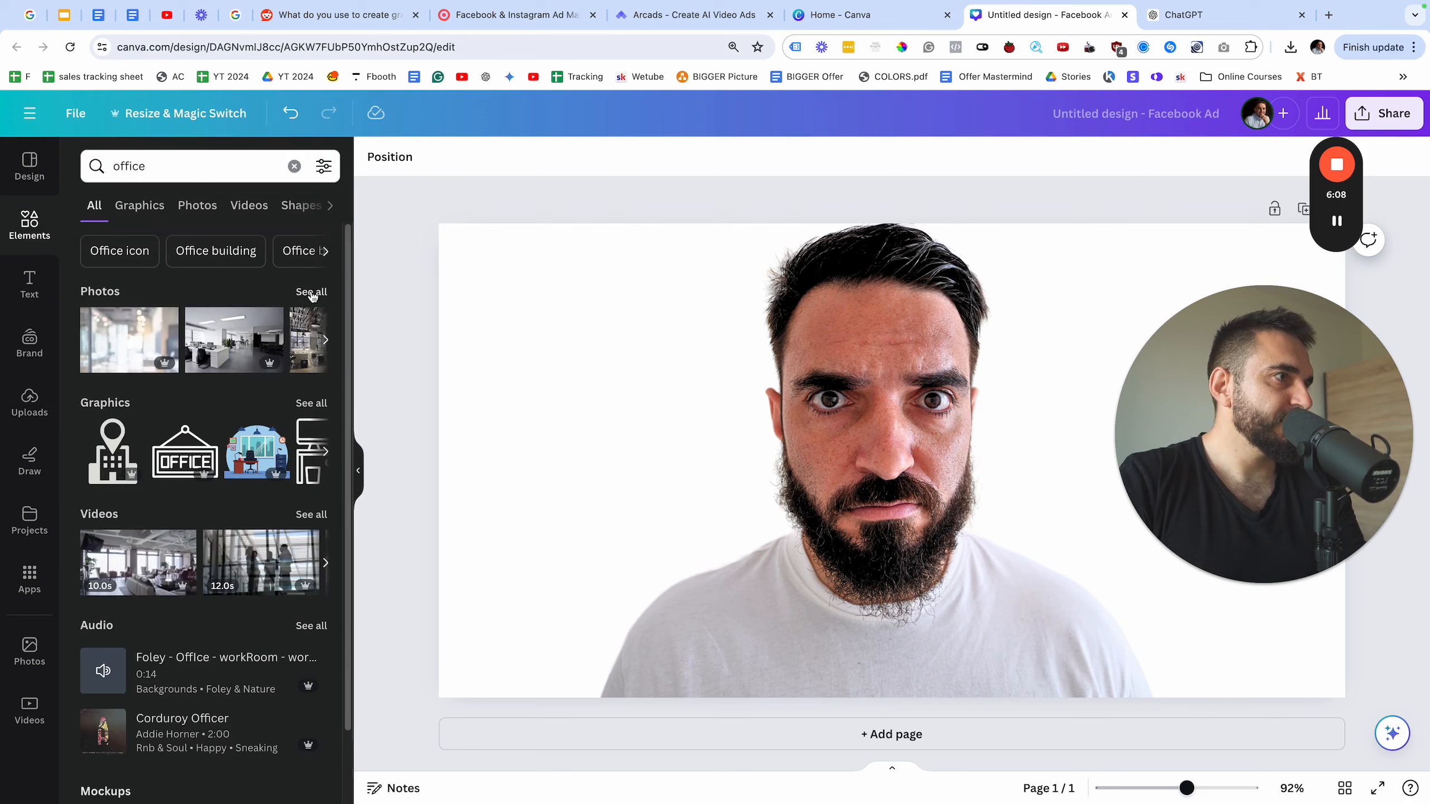
pyautogui.click(311, 292)
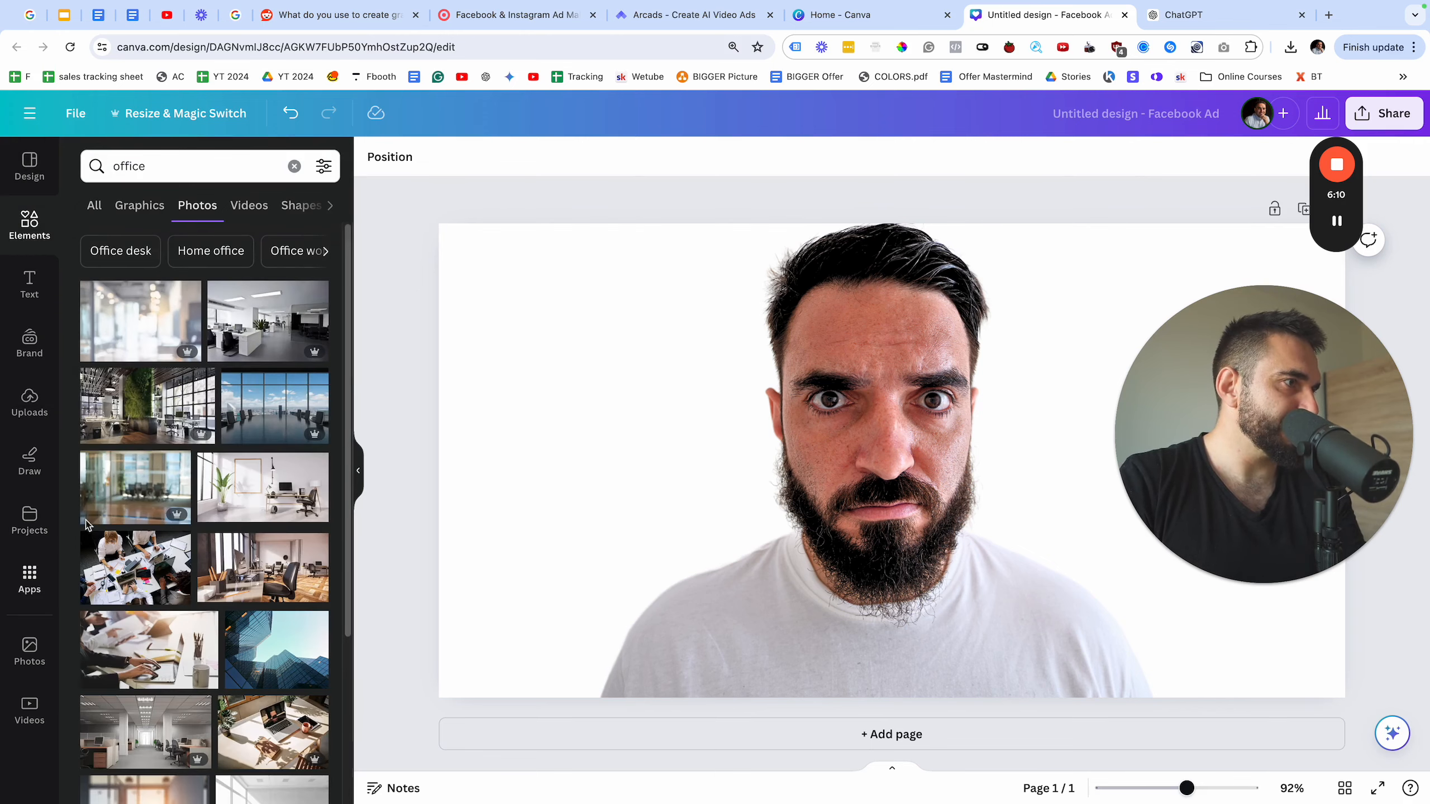
# - Try the office photo with the green plant wall as a full-page backdrop behind the portrait, and delete it
pyautogui.moveTo(113, 428); pyautogui.dragTo(576, 452)
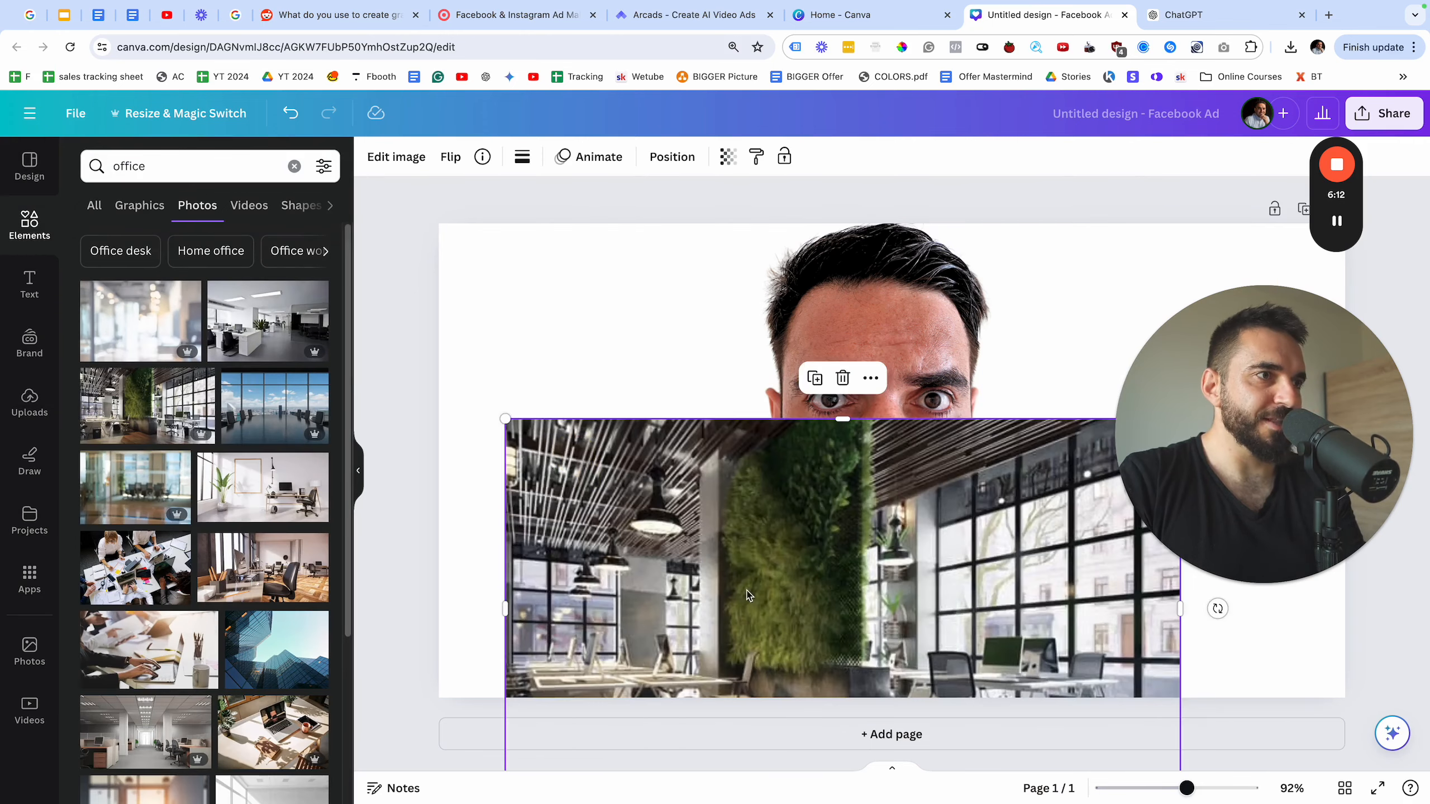
pyautogui.rightClick(693, 485)
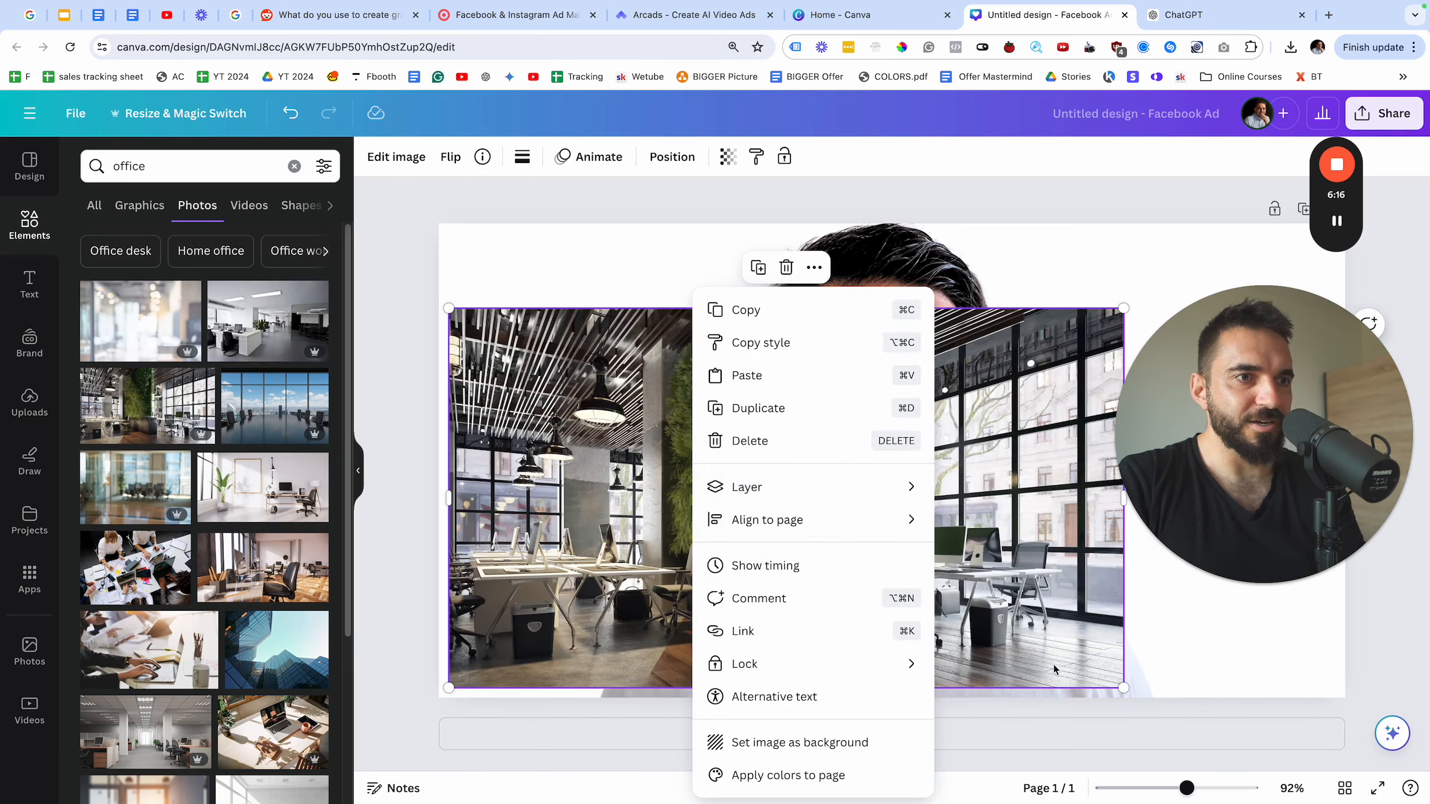
pyautogui.moveTo(851, 489)
pyautogui.click(1007, 553)
pyautogui.moveTo(1264, 434); pyautogui.dragTo(1264, 282)
pyautogui.moveTo(1124, 687); pyautogui.dragTo(1402, 797)
pyautogui.moveTo(1138, 601); pyautogui.dragTo(1092, 479)
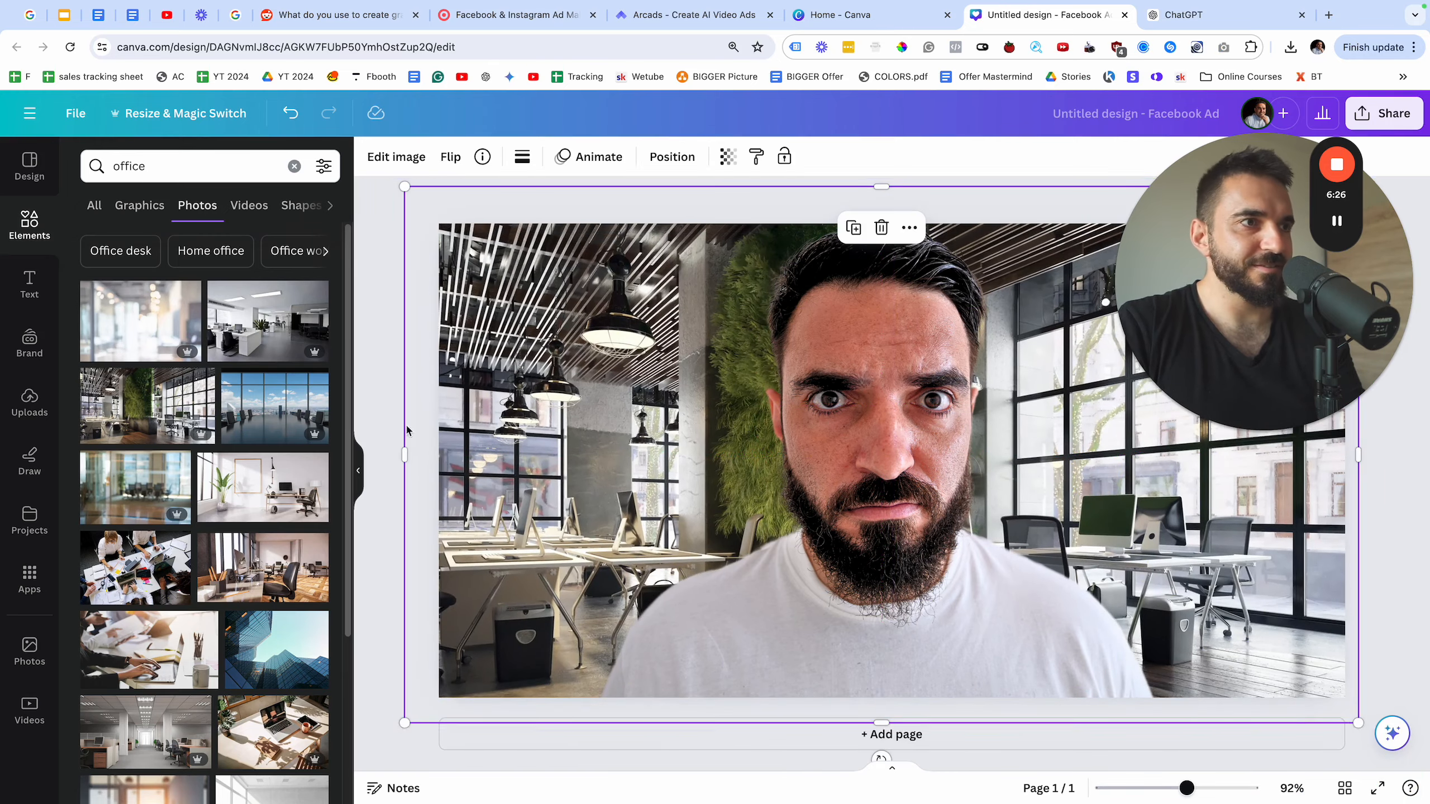
pyautogui.moveTo(643, 371); pyautogui.dragTo(576, 393)
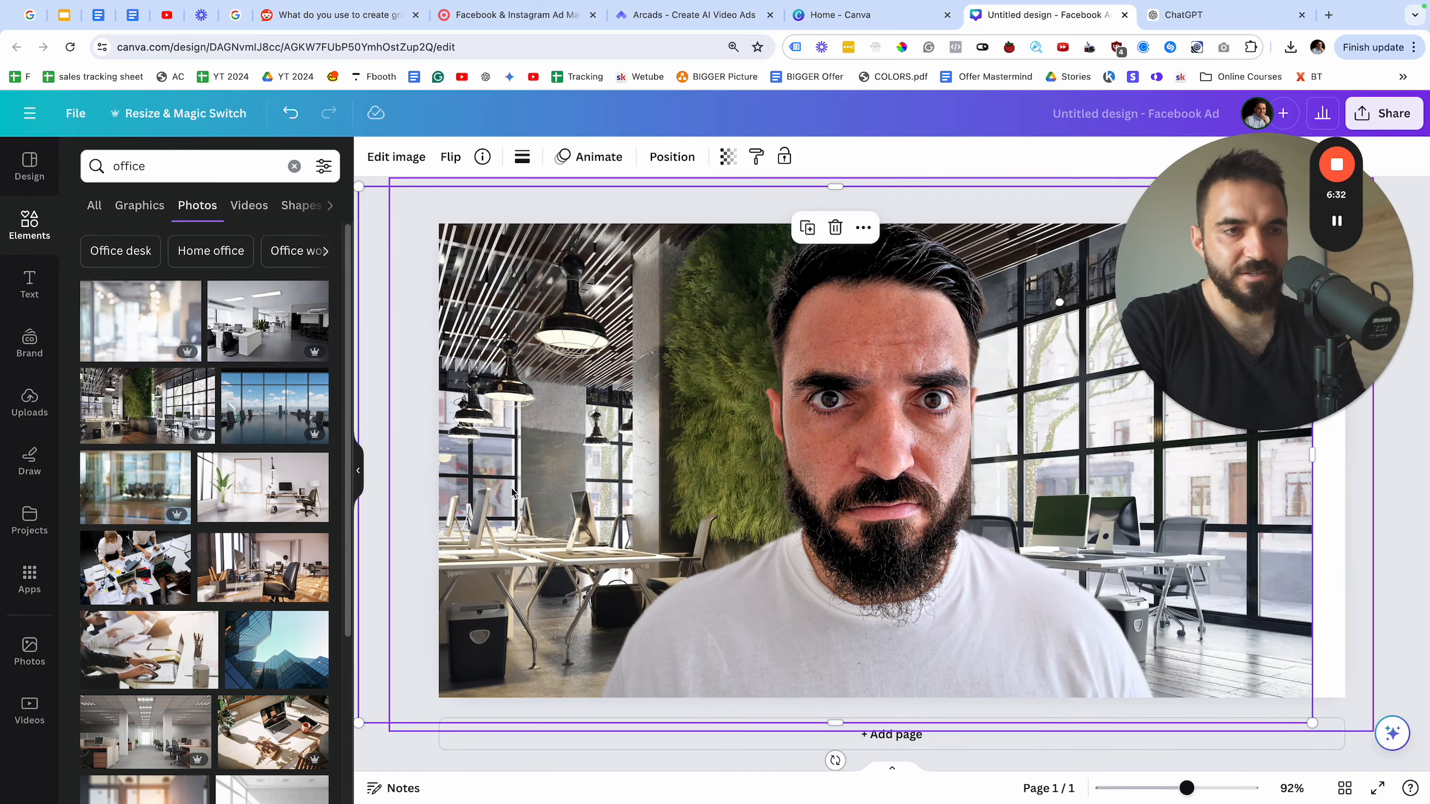
pyautogui.press('Delete')
# - Add the white office photo with the potted plant and desk, and enlarge it to cover the whole page
pyautogui.click(274, 497)
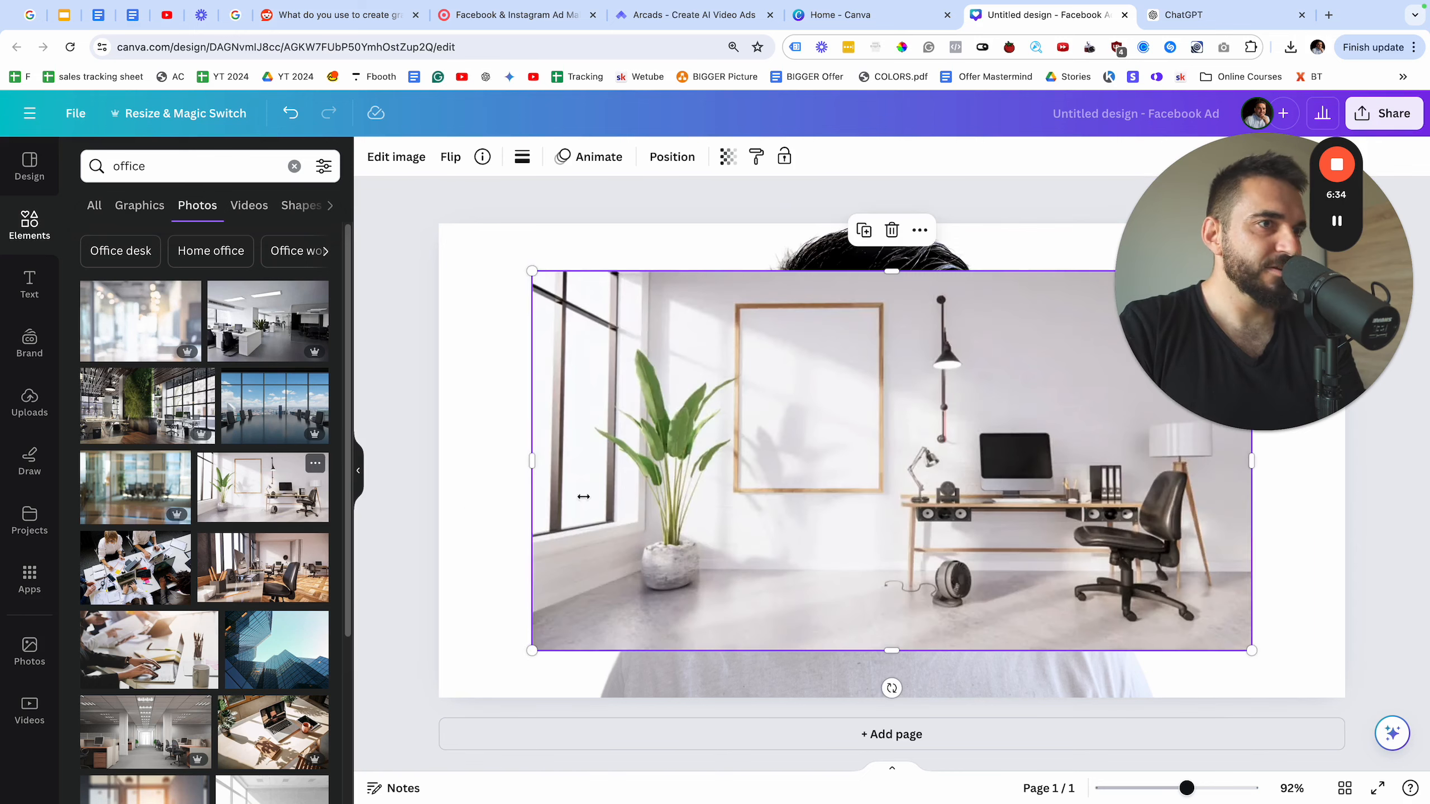
pyautogui.moveTo(907, 451); pyautogui.dragTo(648, 424)
pyautogui.moveTo(1074, 585); pyautogui.dragTo(1311, 780)
pyautogui.moveTo(1134, 542)
pyautogui.mouseDown()
pyautogui.moveTo(1127, 582)
pyautogui.moveTo(1121, 533)
pyautogui.mouseUp()
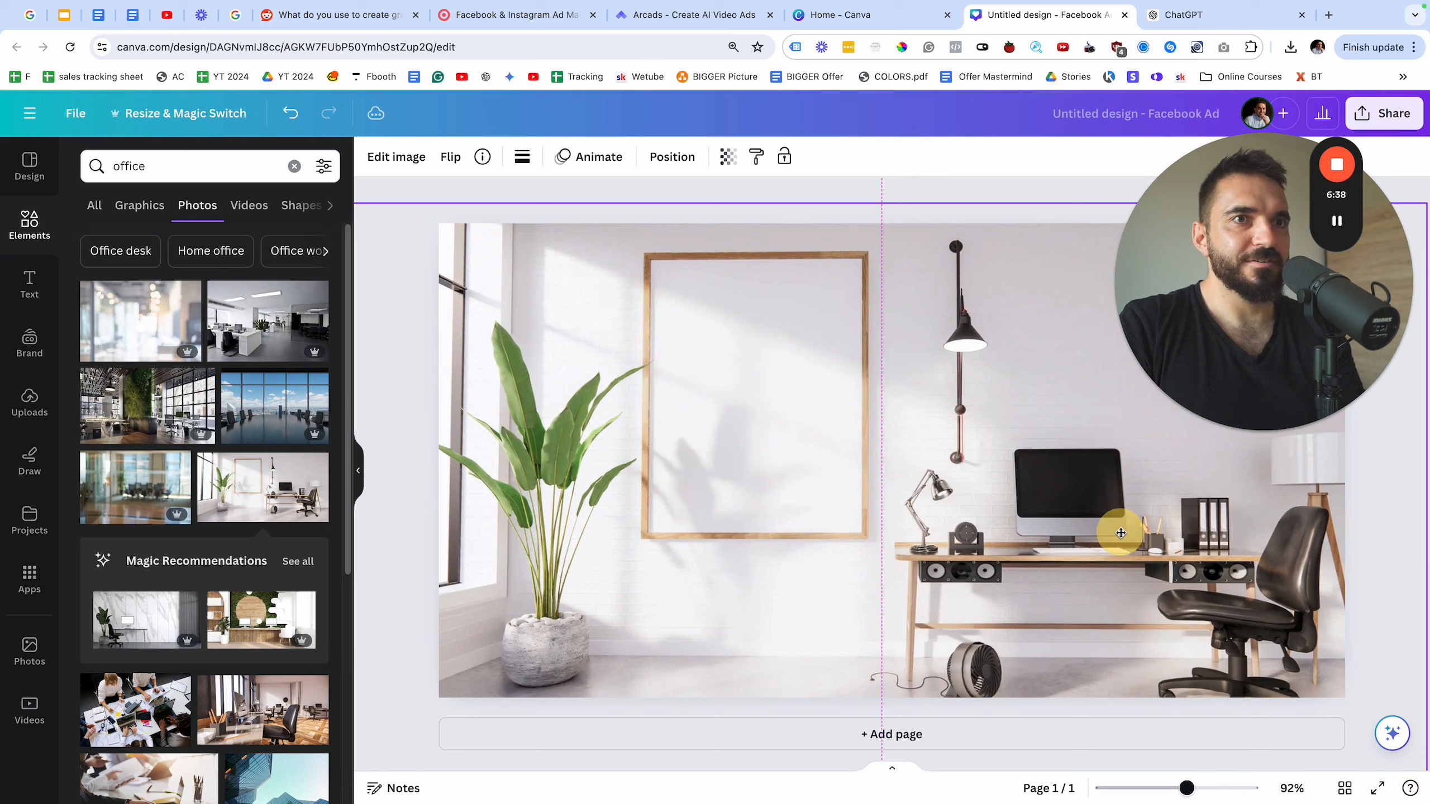
# - Send the white office photo to the back so it sits behind the portrait
pyautogui.rightClick(763, 440)
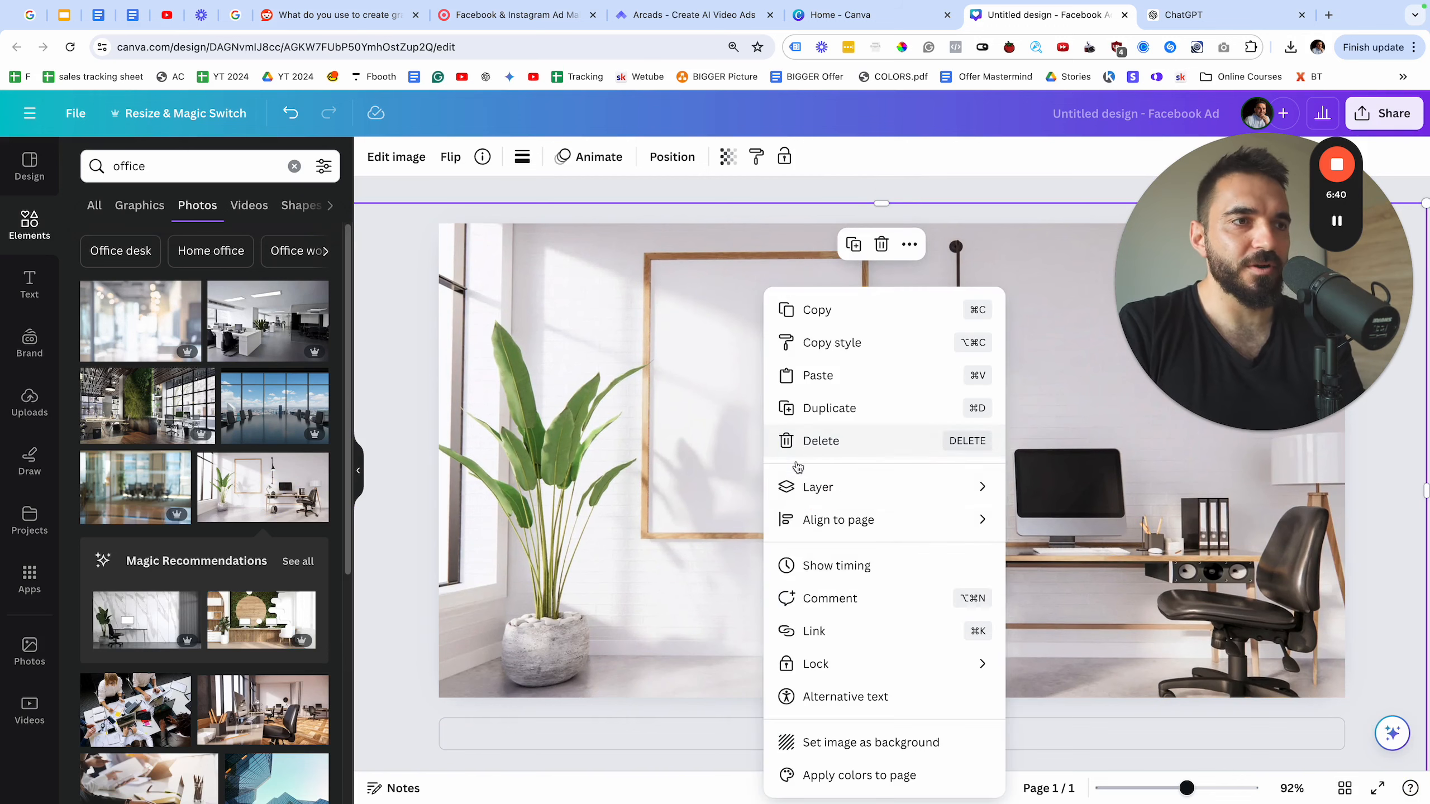
pyautogui.moveTo(843, 477)
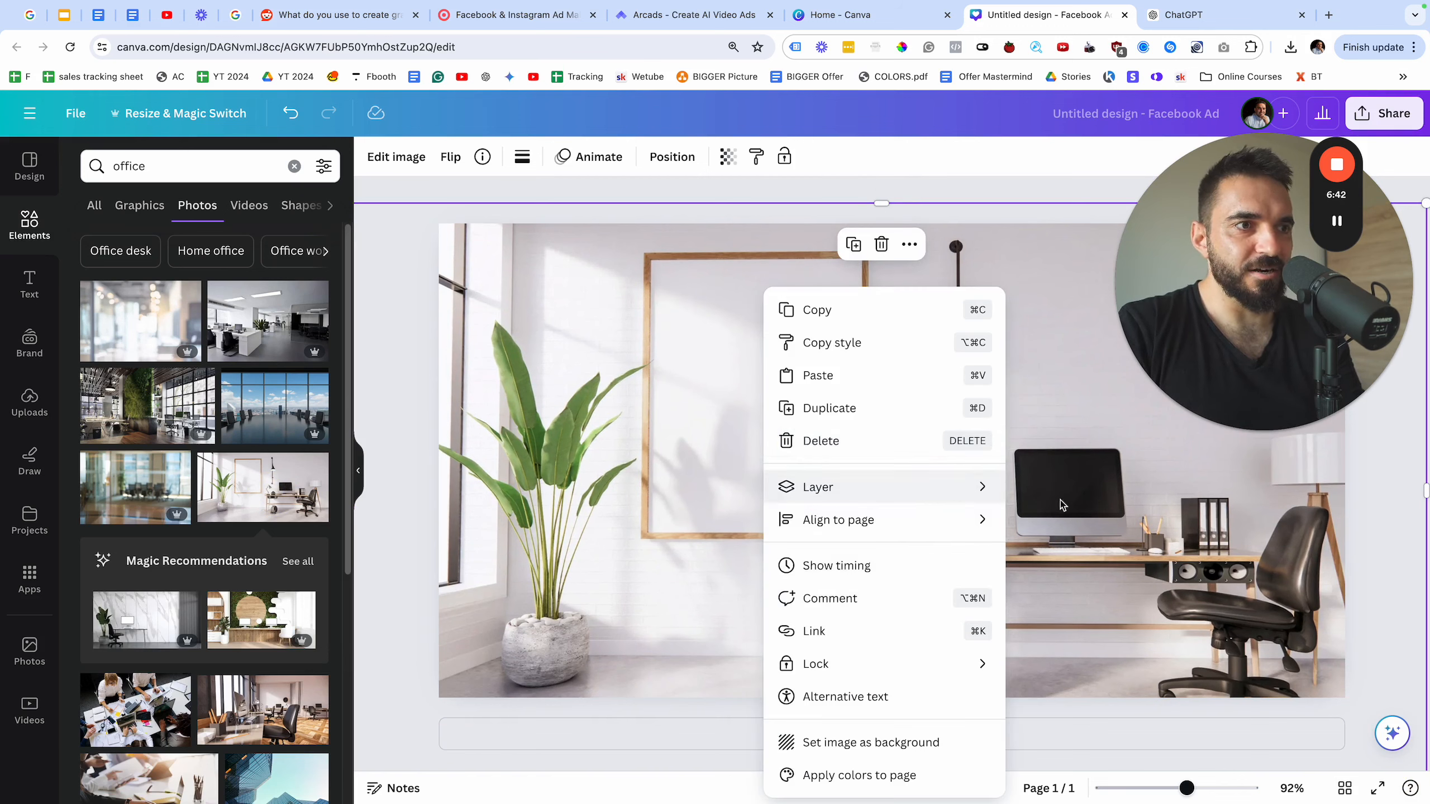
pyautogui.click(1082, 586)
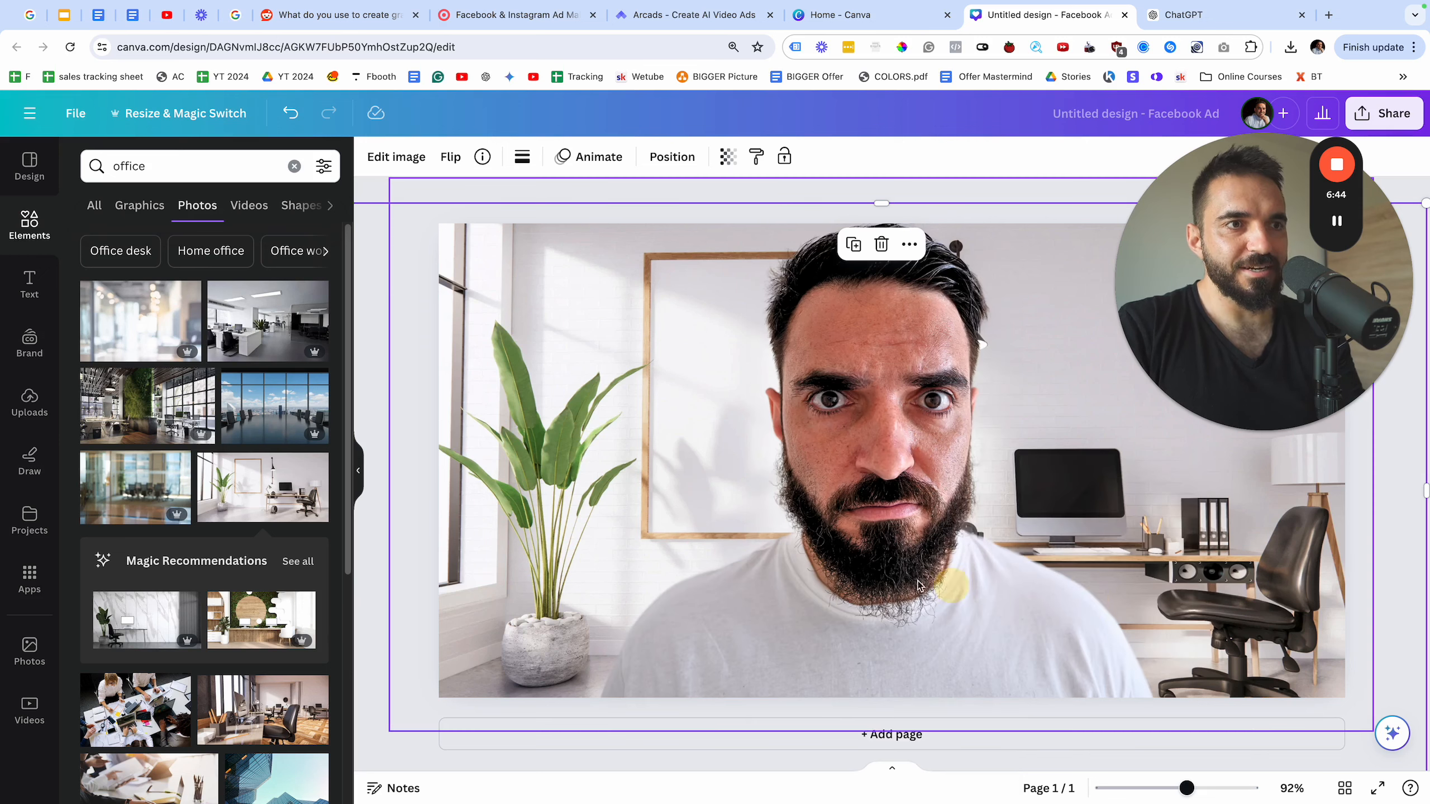
# - Crop the empty area off the left side of the portrait cut-out's frame
pyautogui.click(499, 291)
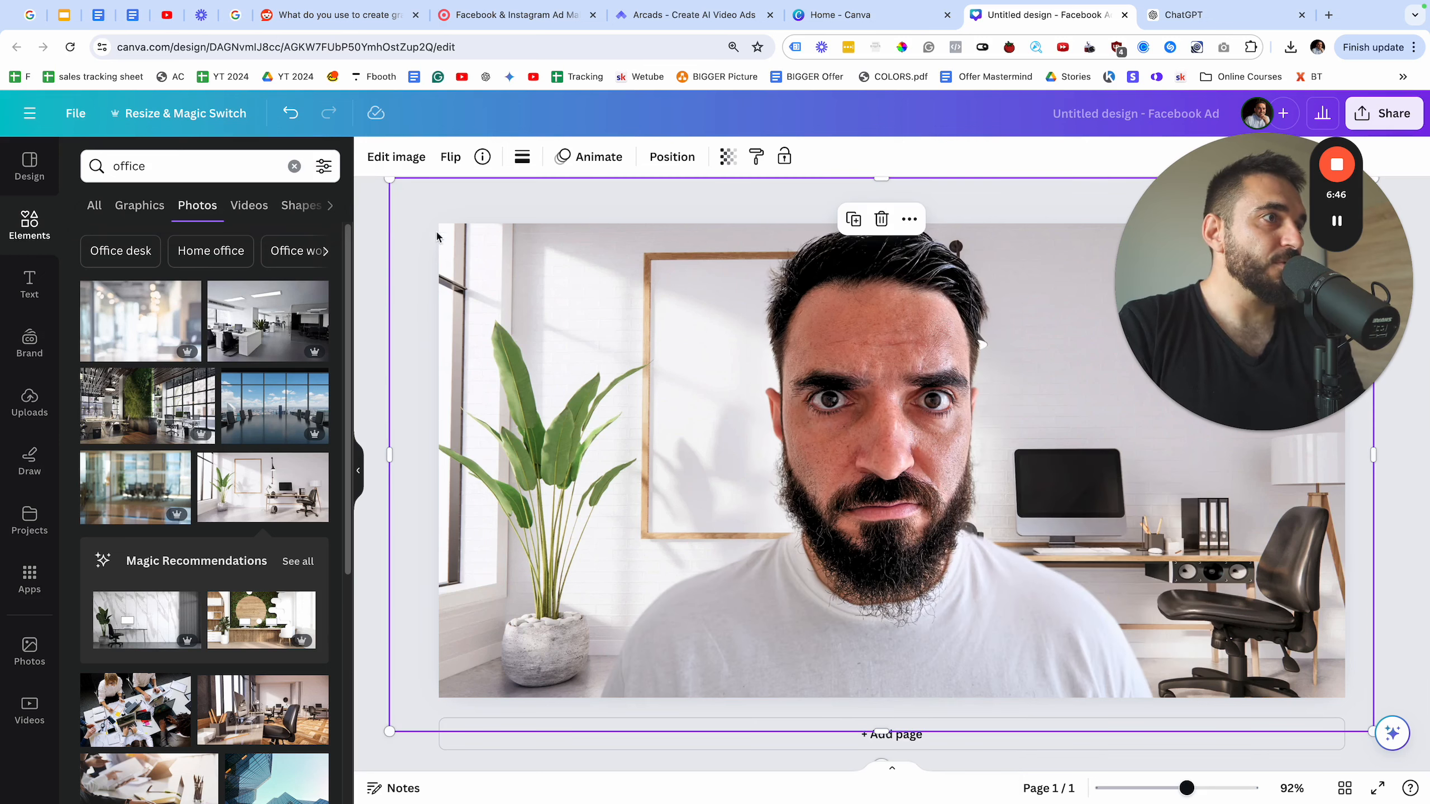
pyautogui.moveTo(392, 454); pyautogui.dragTo(522, 478)
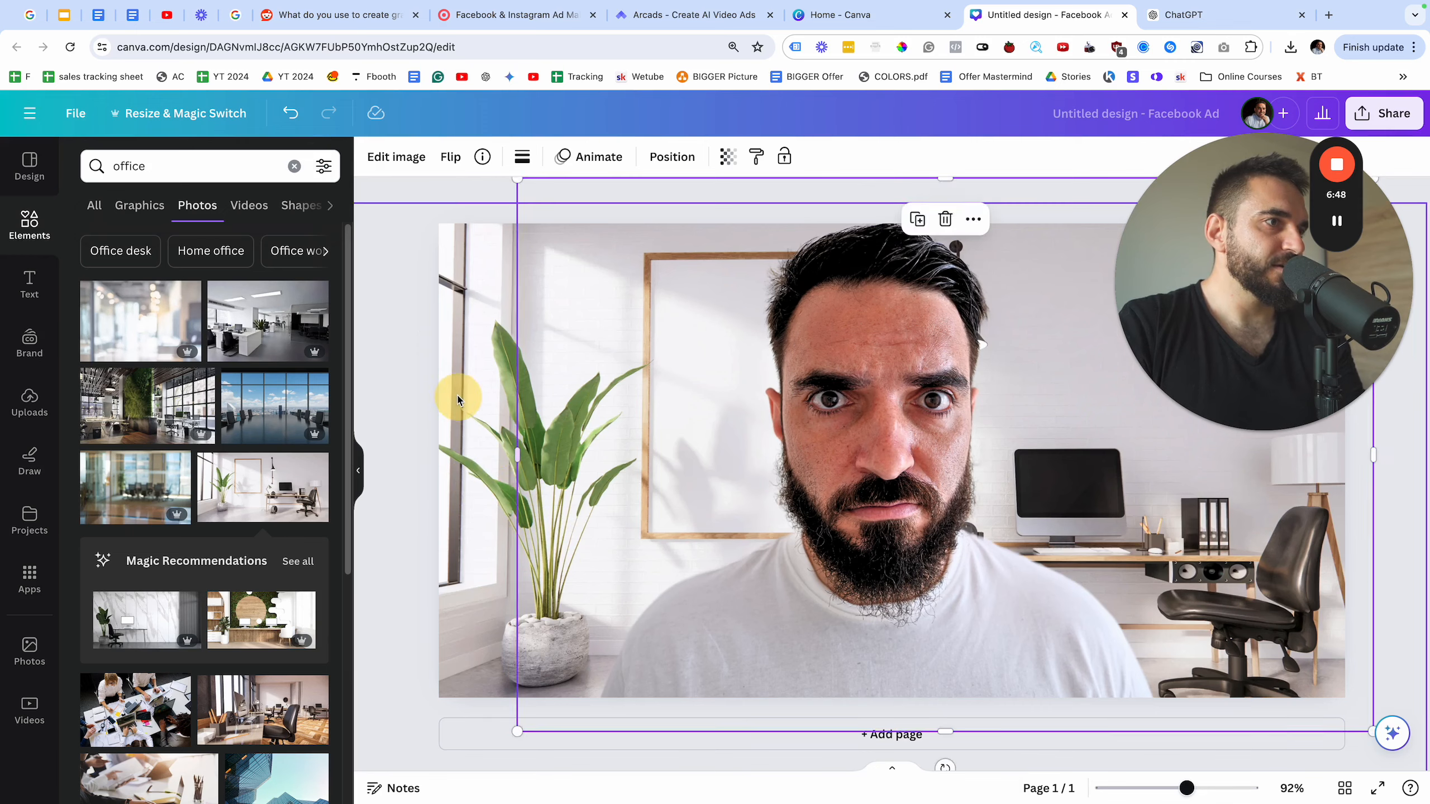
# - Apply the Blur effect to the whole office background photo and adjust its intensity for a strong blur
pyautogui.click(458, 398)
pyautogui.click(398, 155)
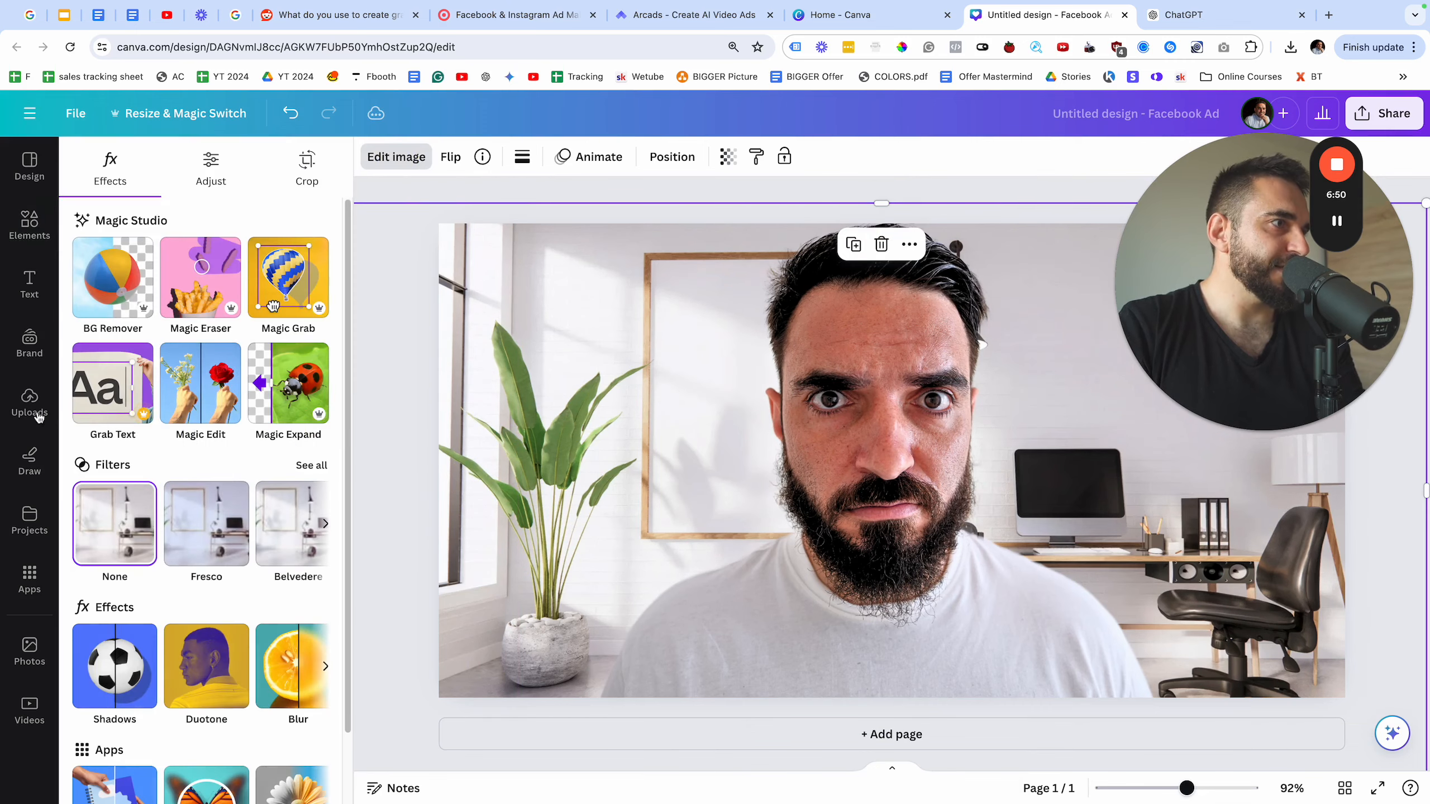
pyautogui.scroll(-2, 238, 620)
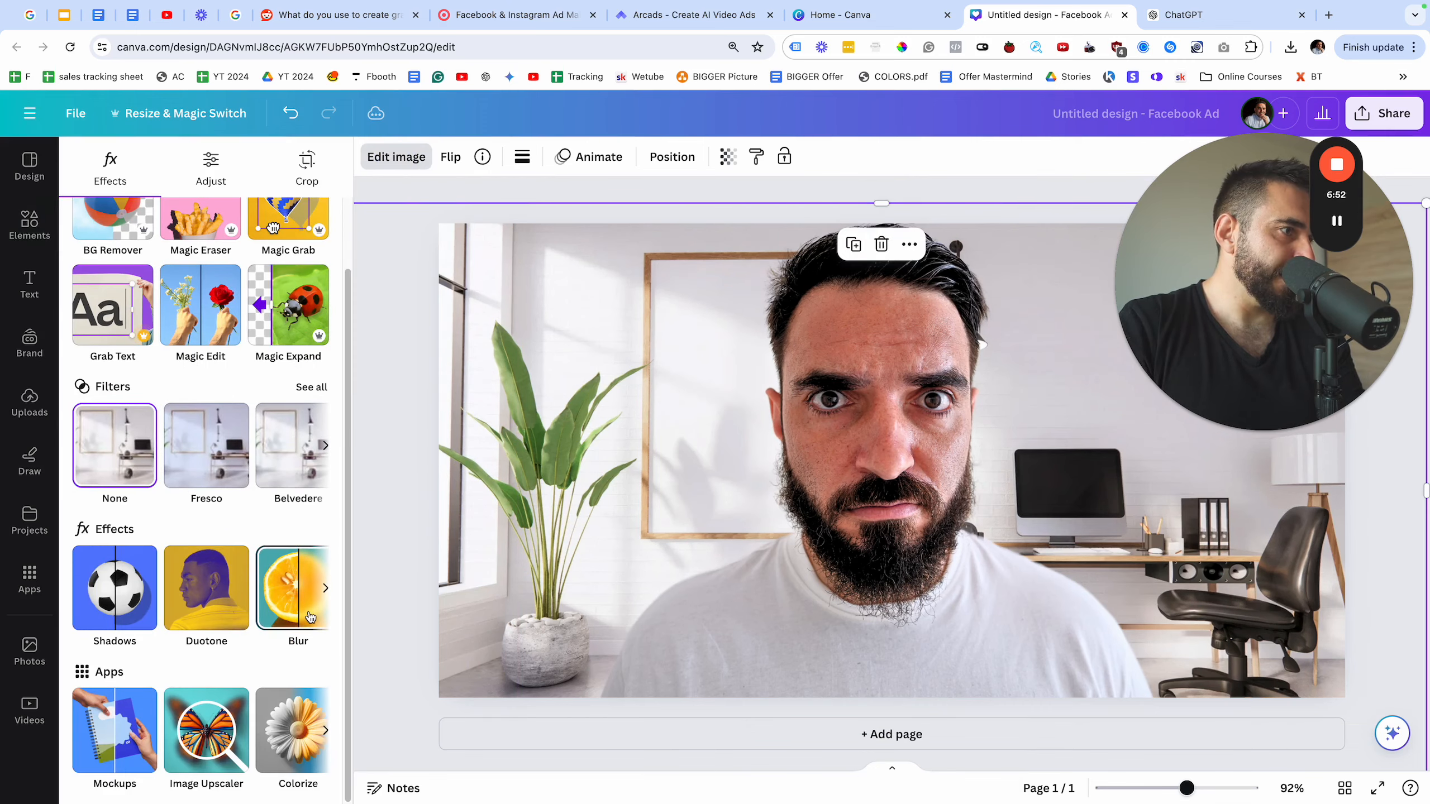
pyautogui.click(309, 616)
pyautogui.click(283, 224)
pyautogui.moveTo(186, 280)
pyautogui.mouseDown()
pyautogui.moveTo(86, 287)
pyautogui.moveTo(187, 298)
pyautogui.mouseUp()
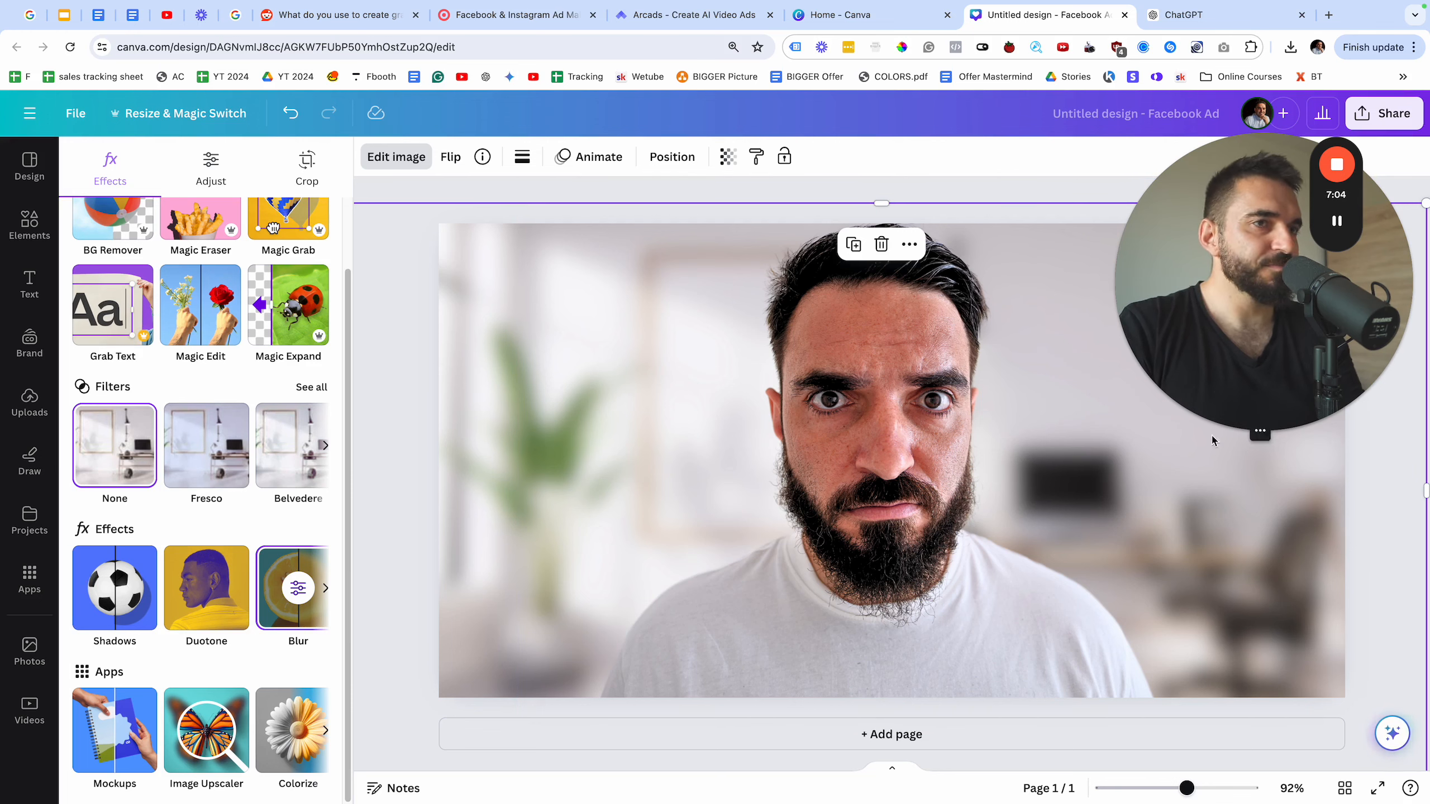
pyautogui.click(1400, 583)
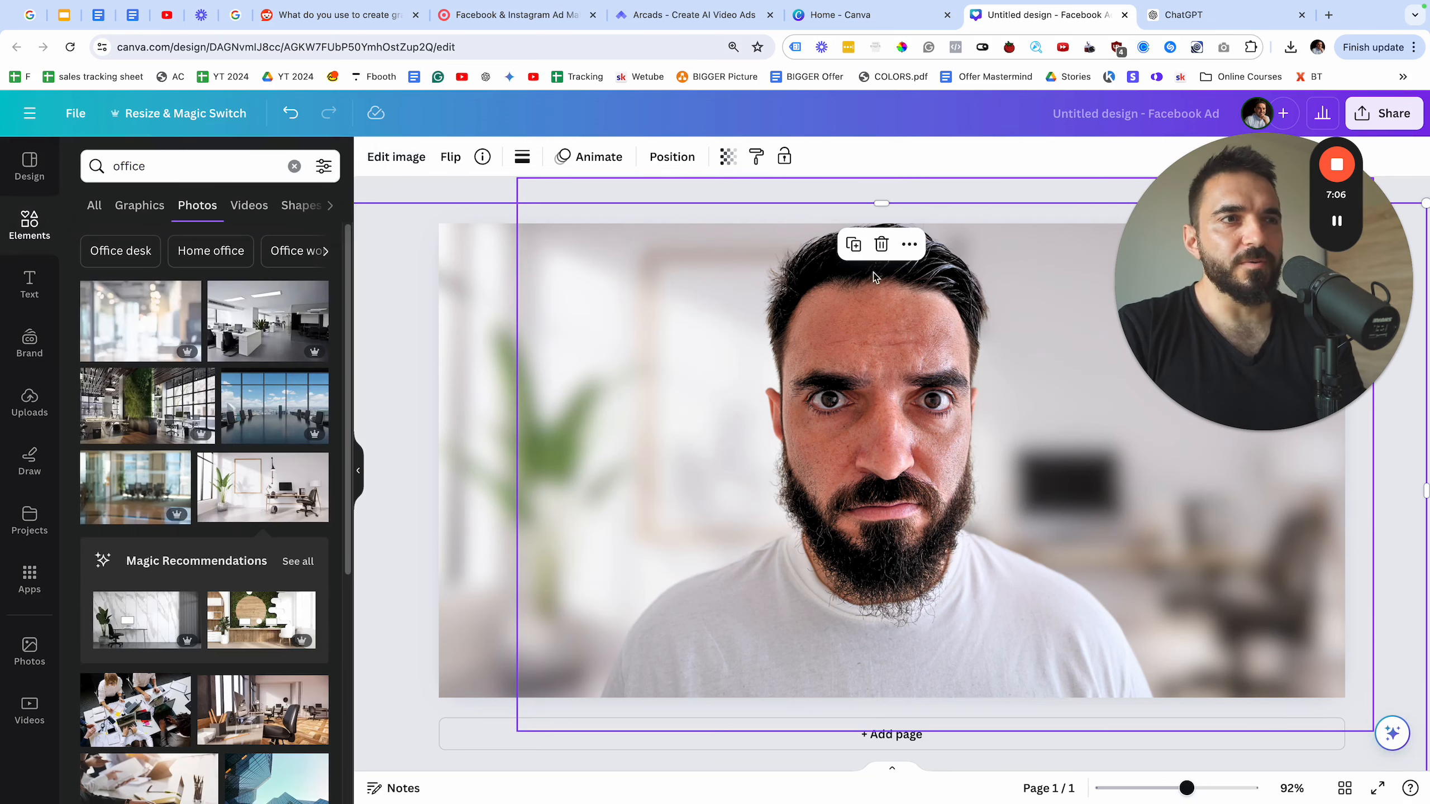
# - Search the elements for "re" and add the suggested rectangle shape to the page
pyautogui.click(919, 534)
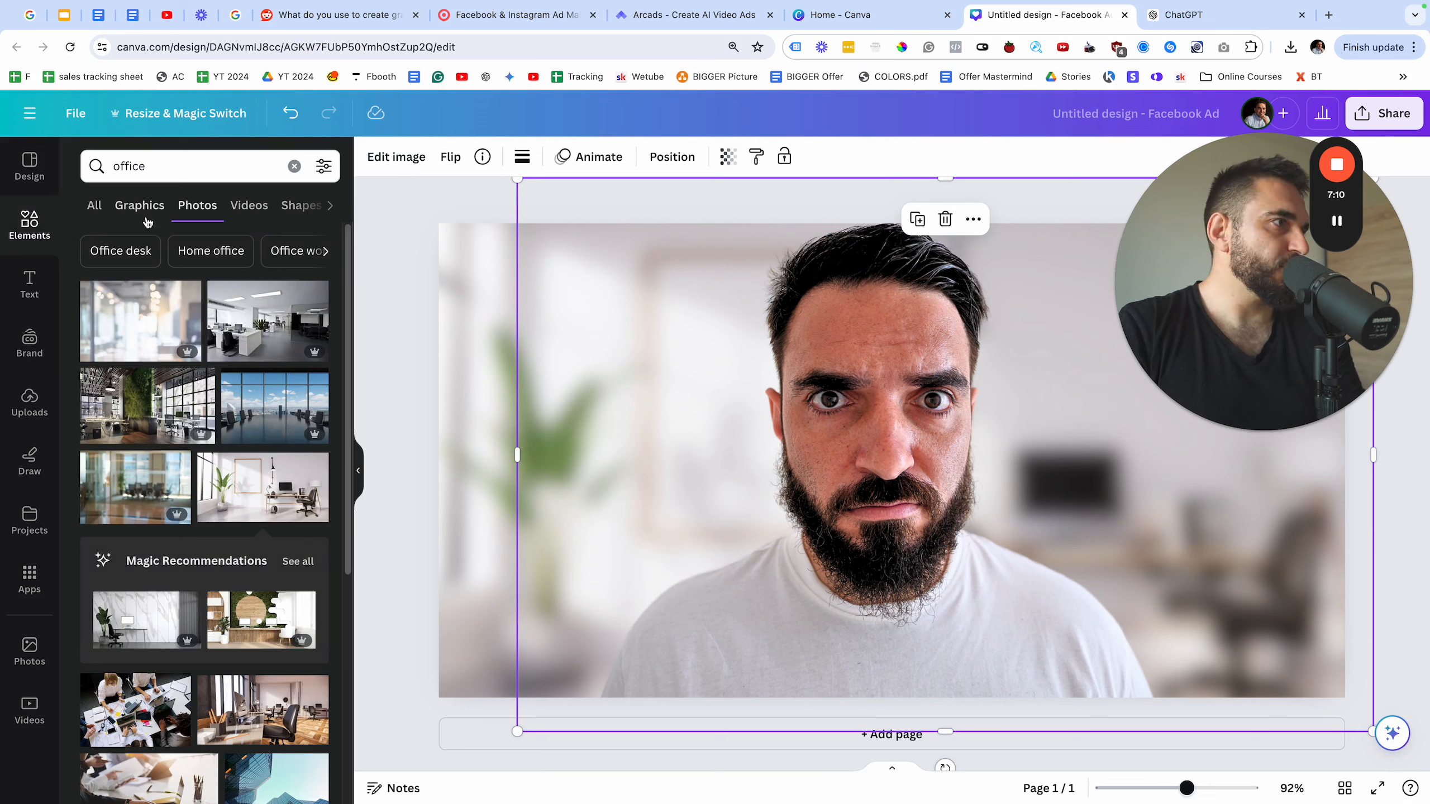
pyautogui.doubleClick(158, 168)
pyautogui.write('re')
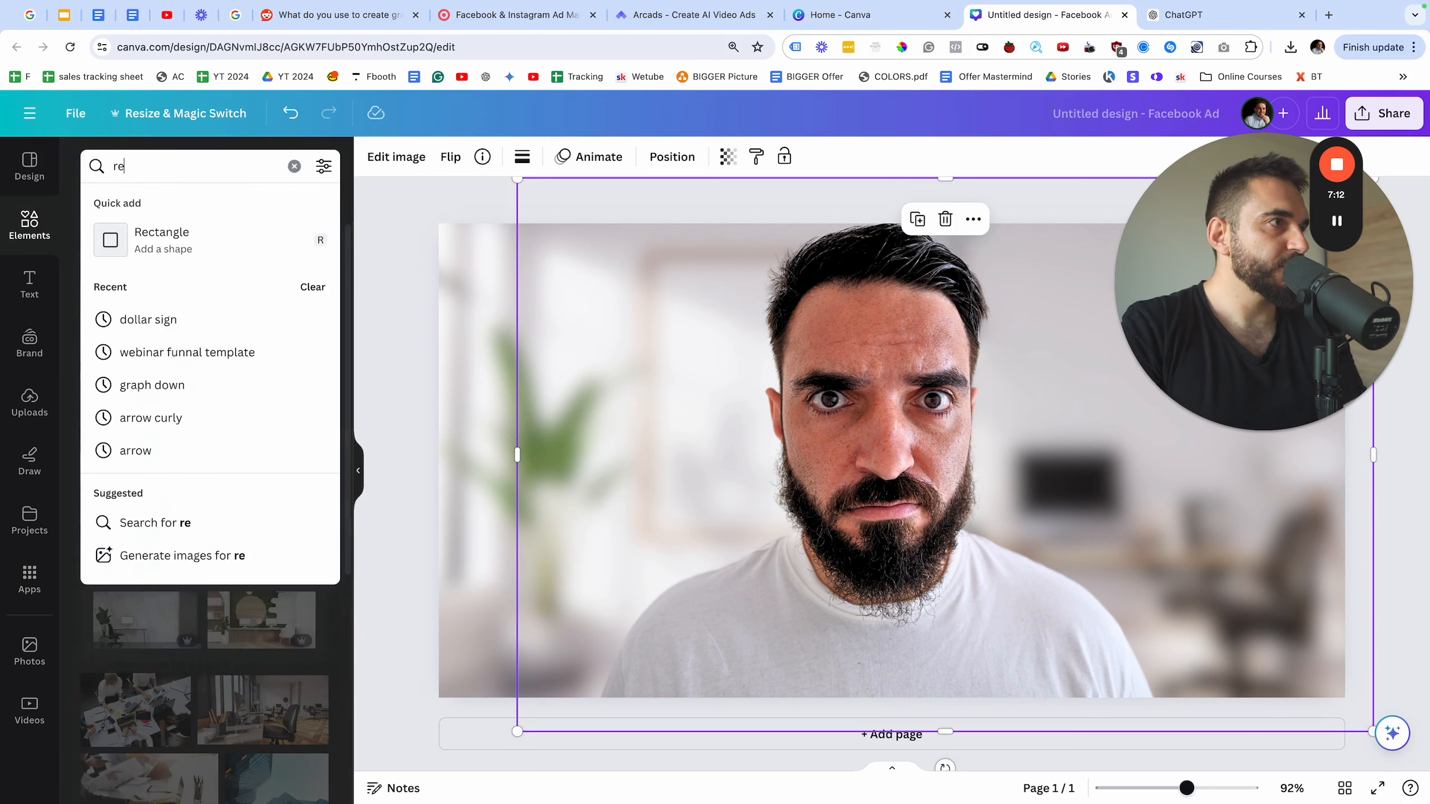
pyautogui.click(127, 258)
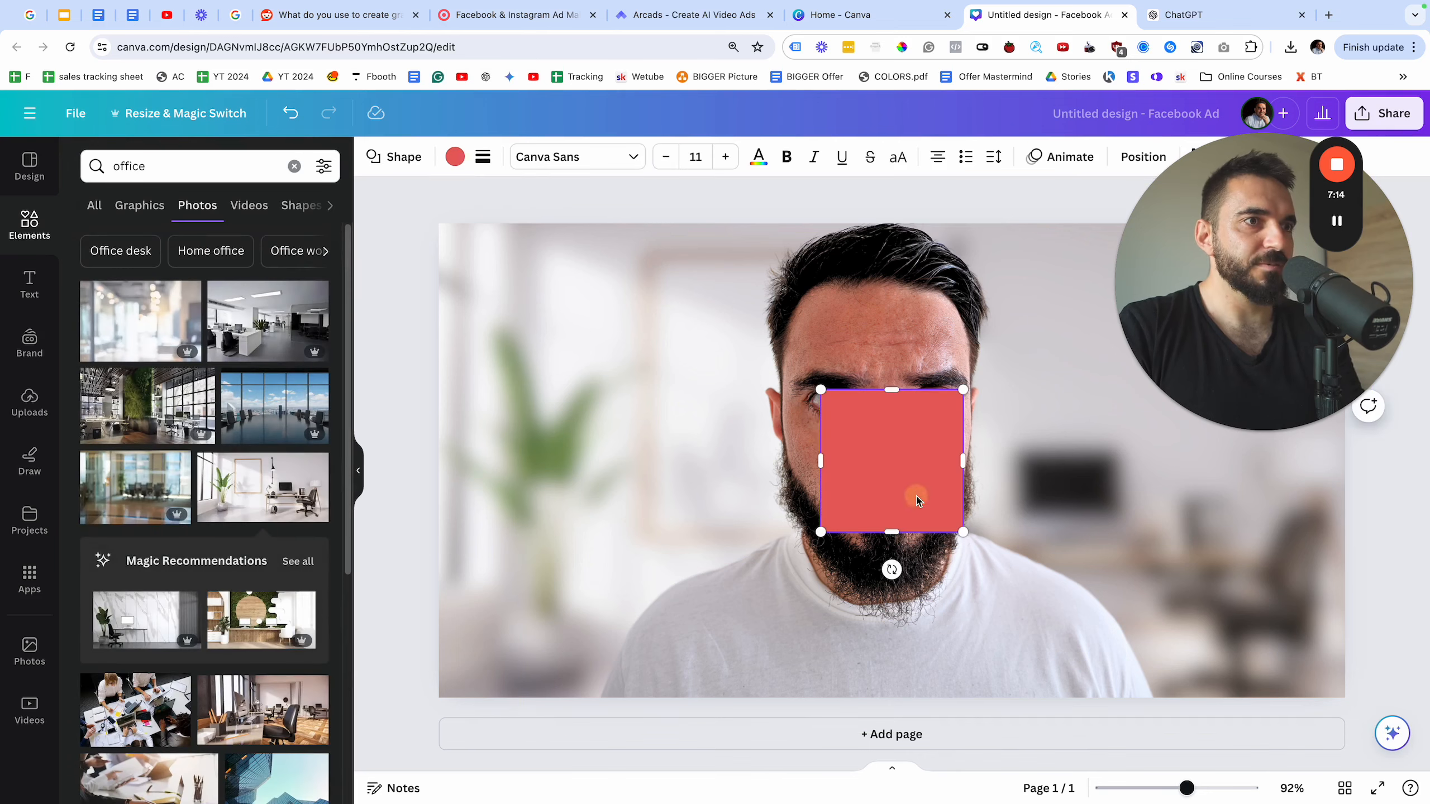
# - Stretch the rectangle into a banner across the full width of the page's top and fill it with the Brand Kit's medium blue
pyautogui.moveTo(881, 465); pyautogui.dragTo(497, 263)
pyautogui.moveTo(574, 316); pyautogui.dragTo(998, 319)
pyautogui.moveTo(1395, 313); pyautogui.dragTo(1415, 330)
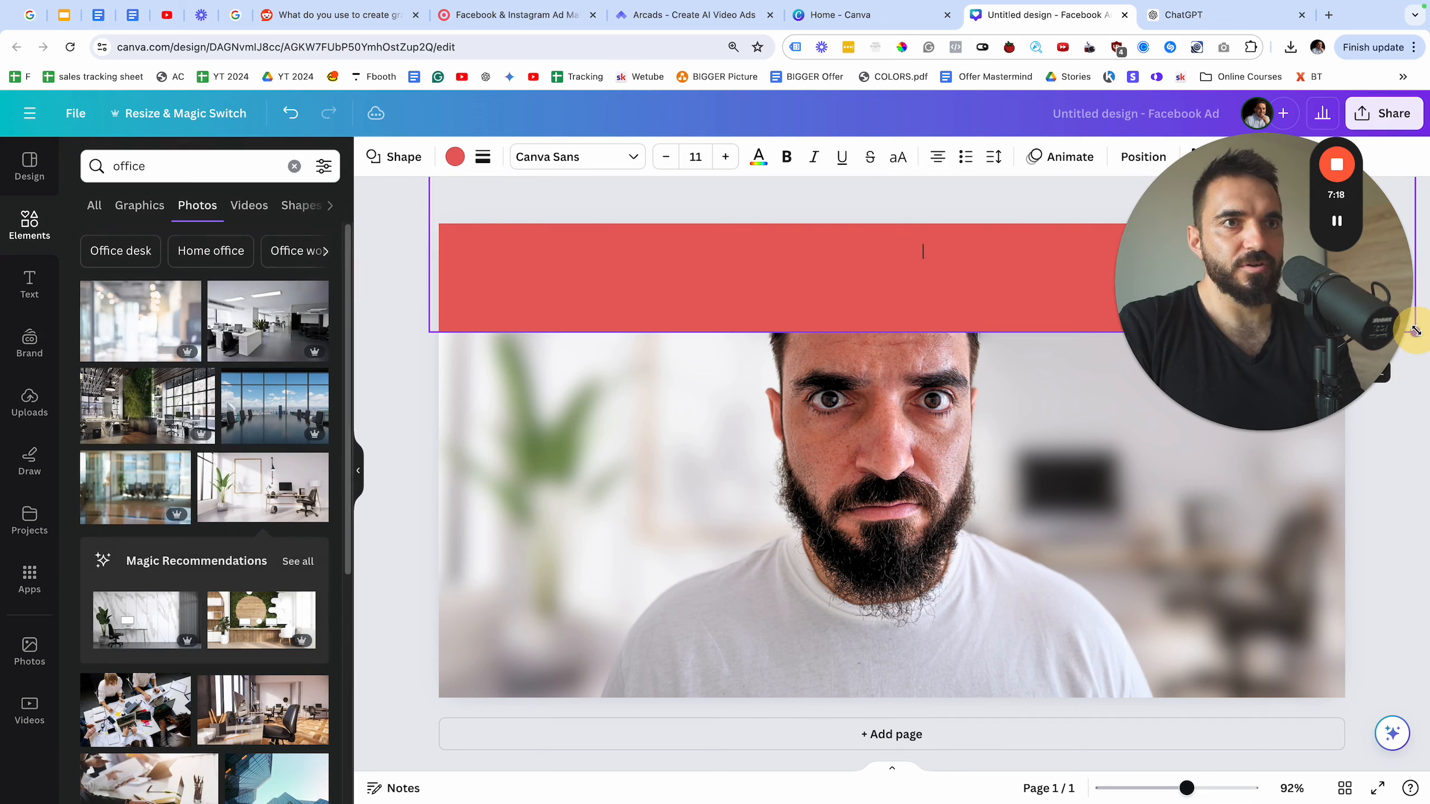
pyautogui.click(454, 157)
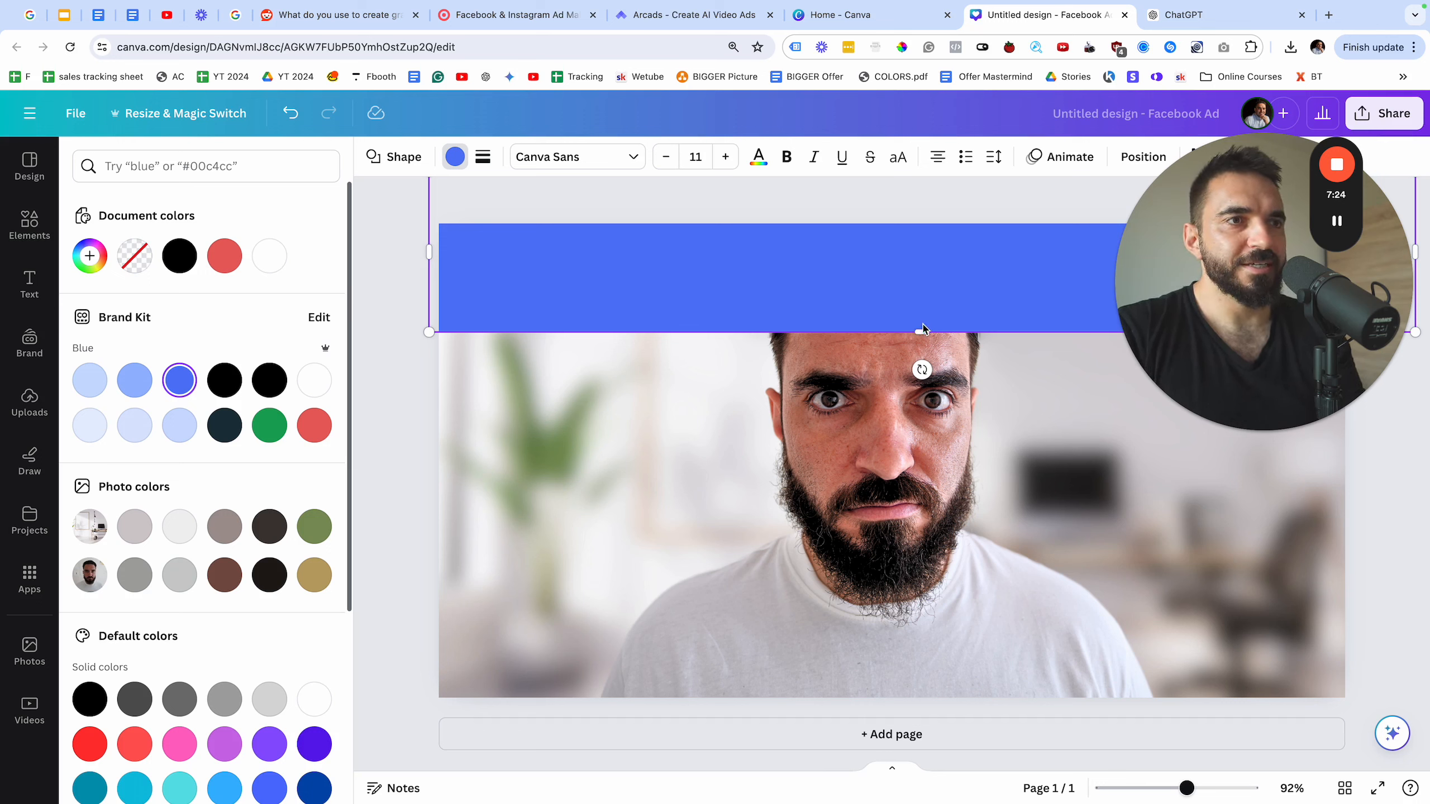
pyautogui.moveTo(915, 338); pyautogui.dragTo(915, 341)
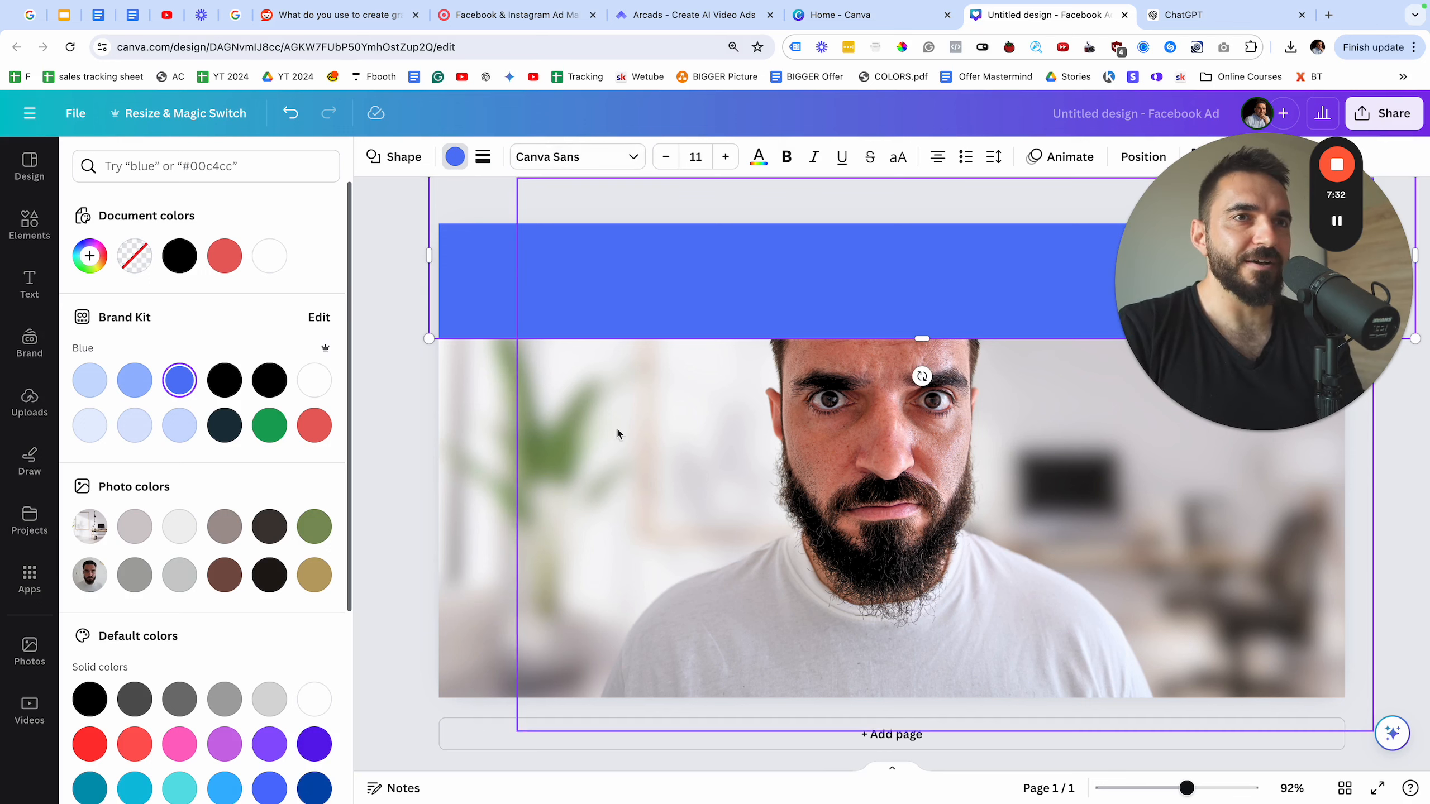
# - Try to place the blue banner behind the portrait by sending it to the back
pyautogui.rightClick(679, 288)
pyautogui.moveTo(788, 454)
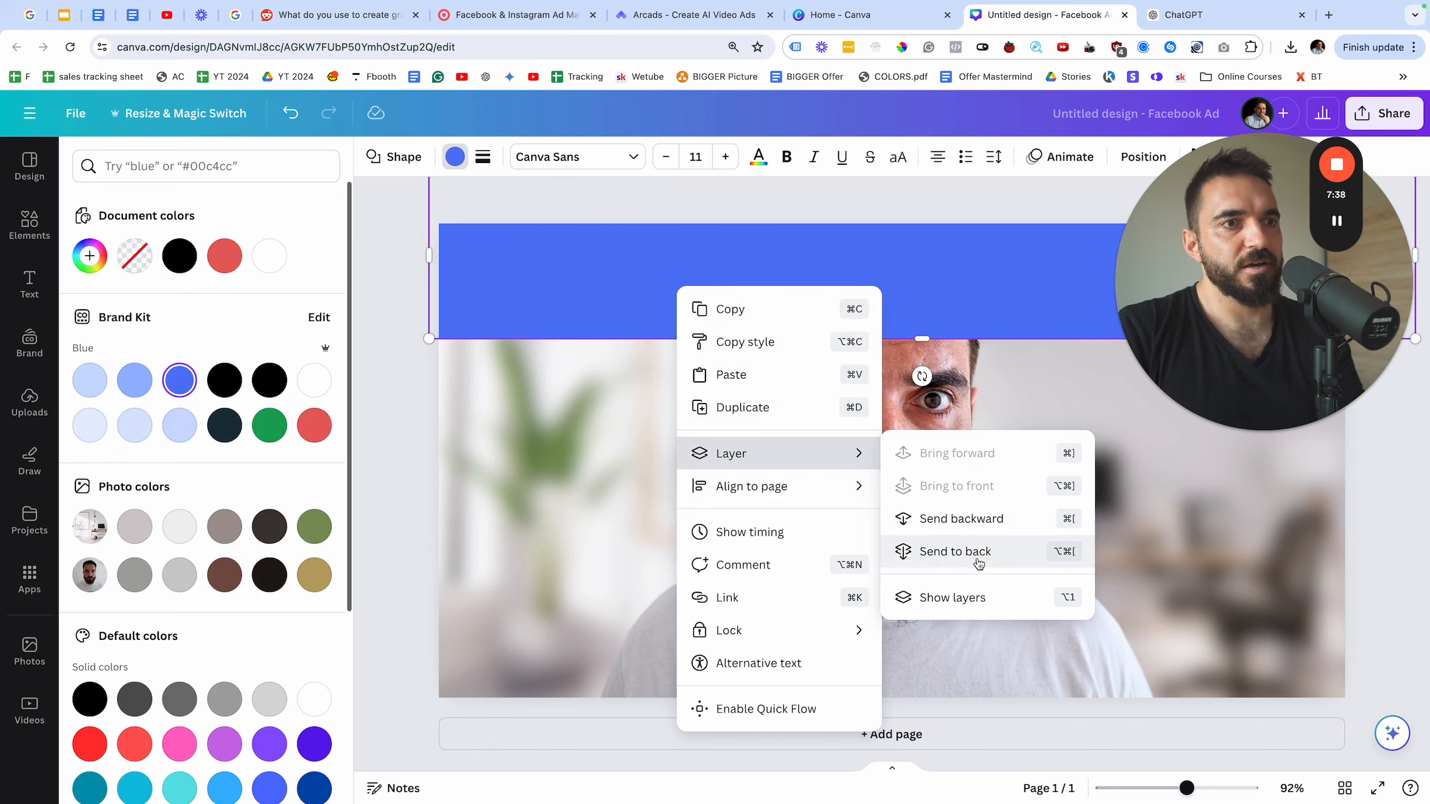
pyautogui.click(979, 563)
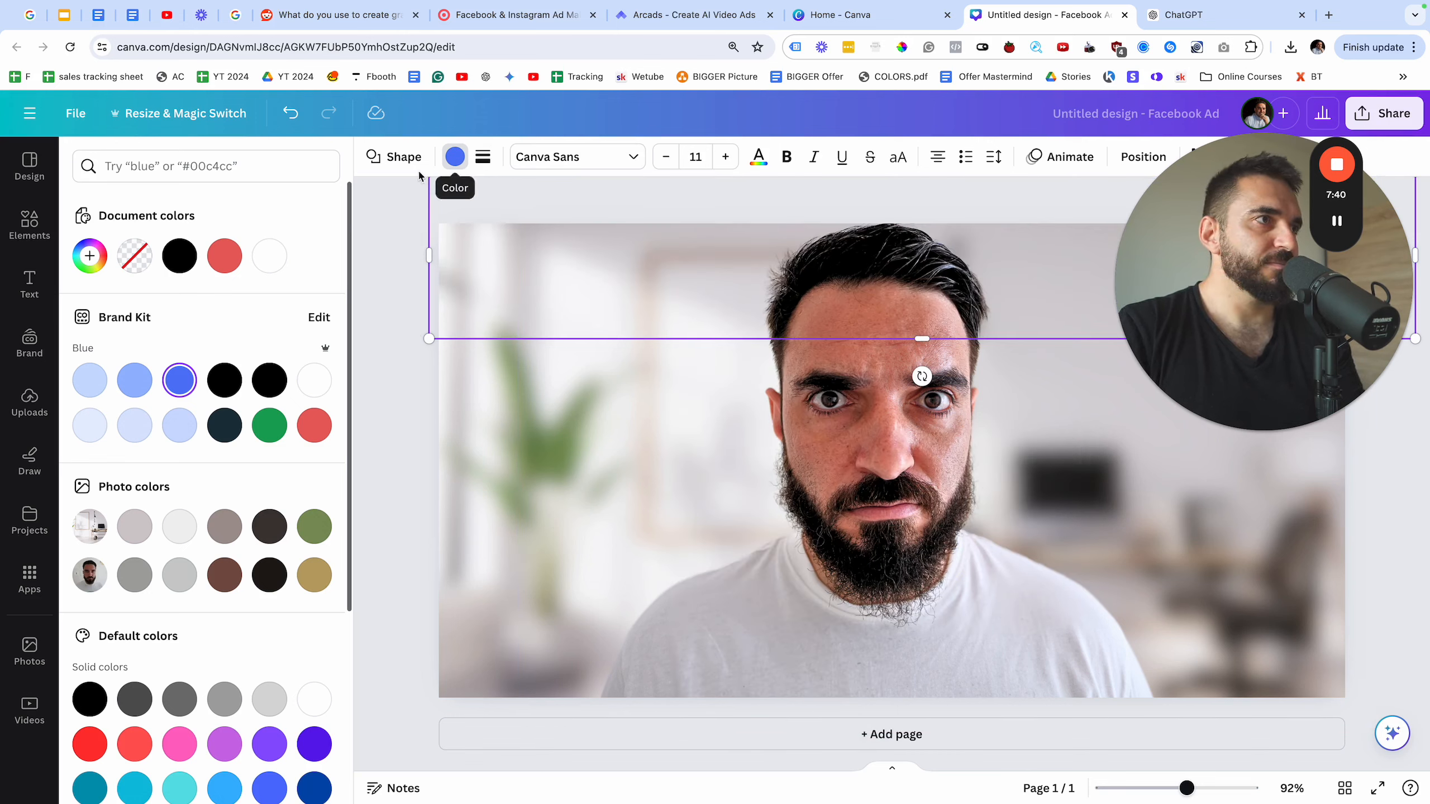
# - Show the page's layers and move the blue banner directly above the portrait layer
pyautogui.rightClick(460, 259)
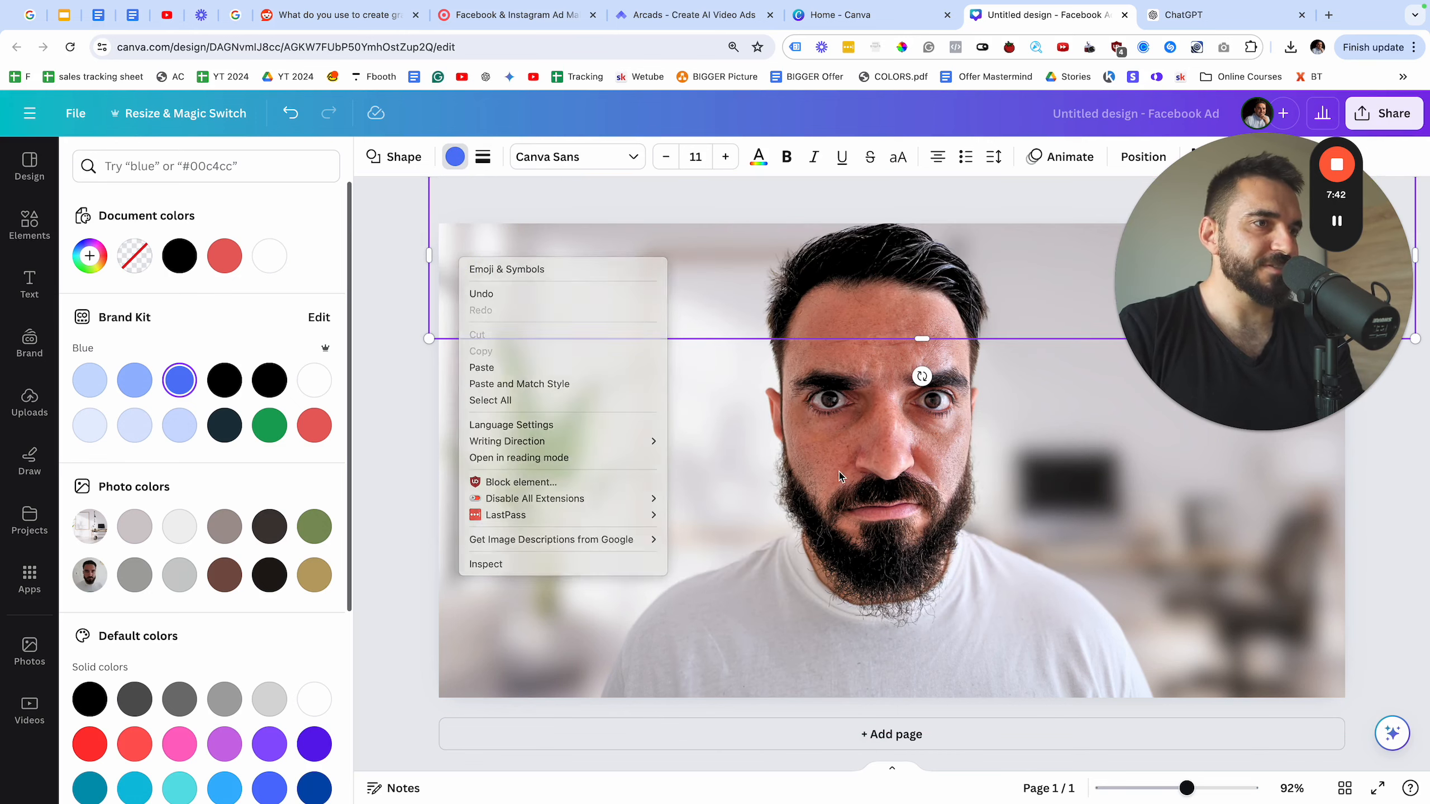
pyautogui.click(757, 405)
pyautogui.rightClick(757, 405)
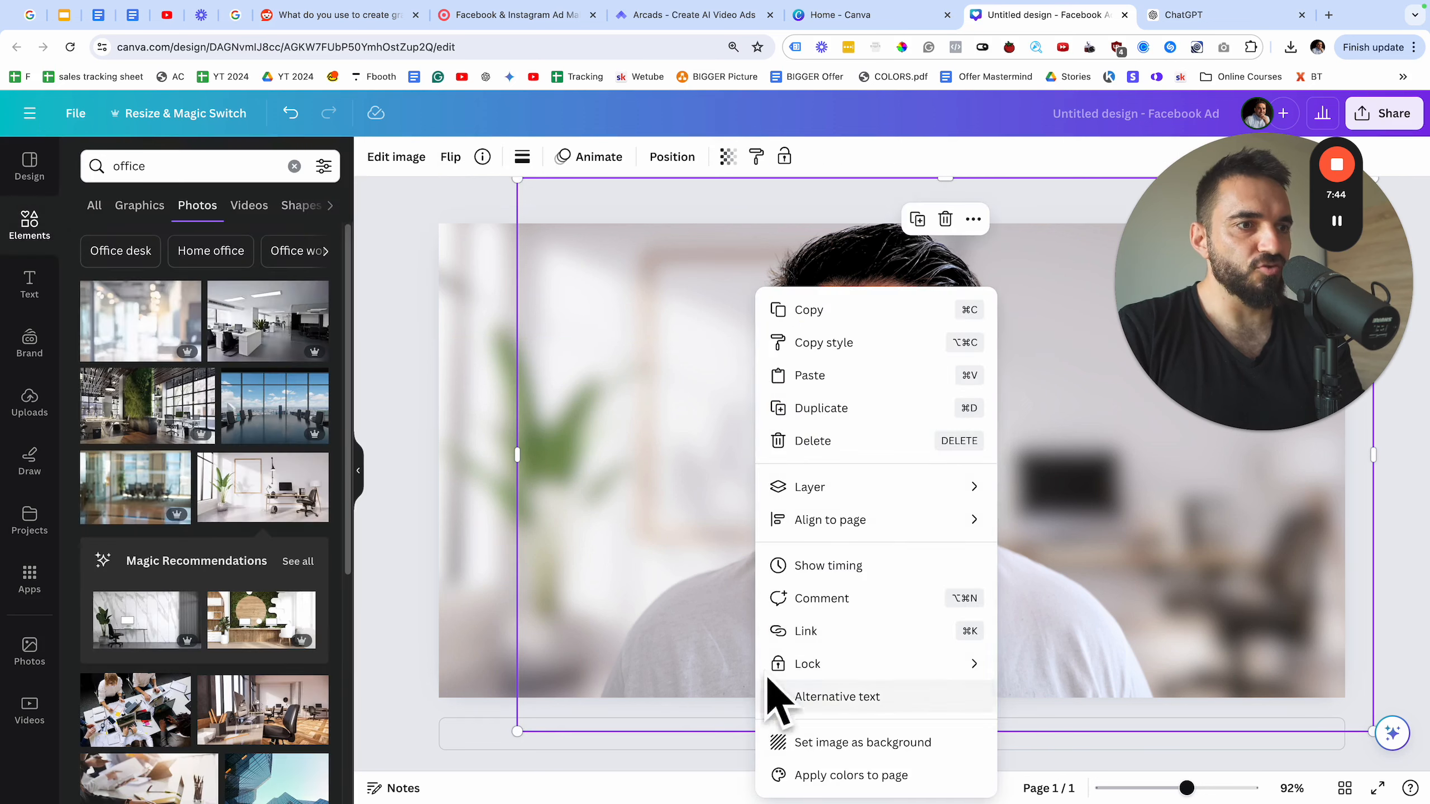
pyautogui.click(821, 495)
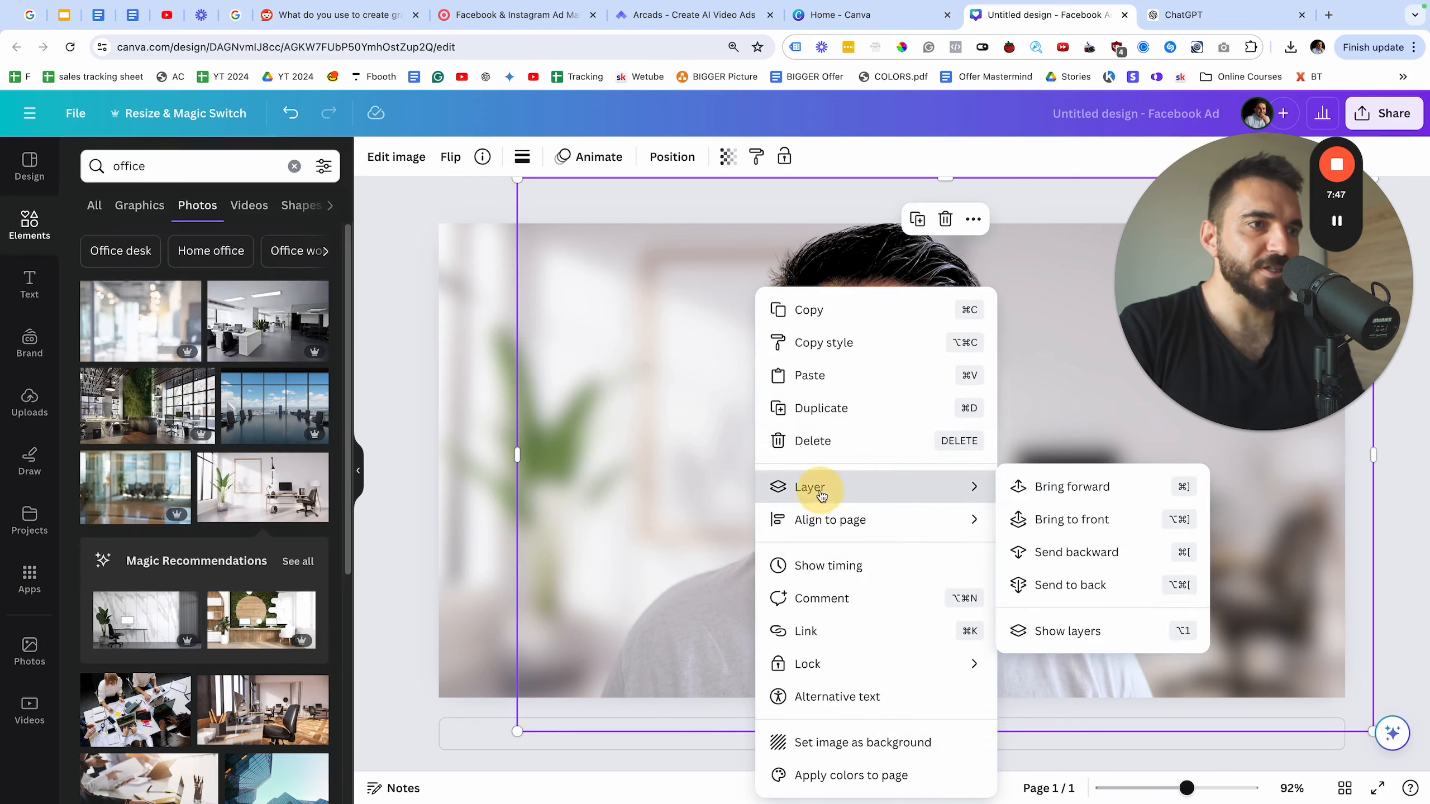
pyautogui.click(1106, 628)
pyautogui.moveTo(240, 465); pyautogui.dragTo(255, 327)
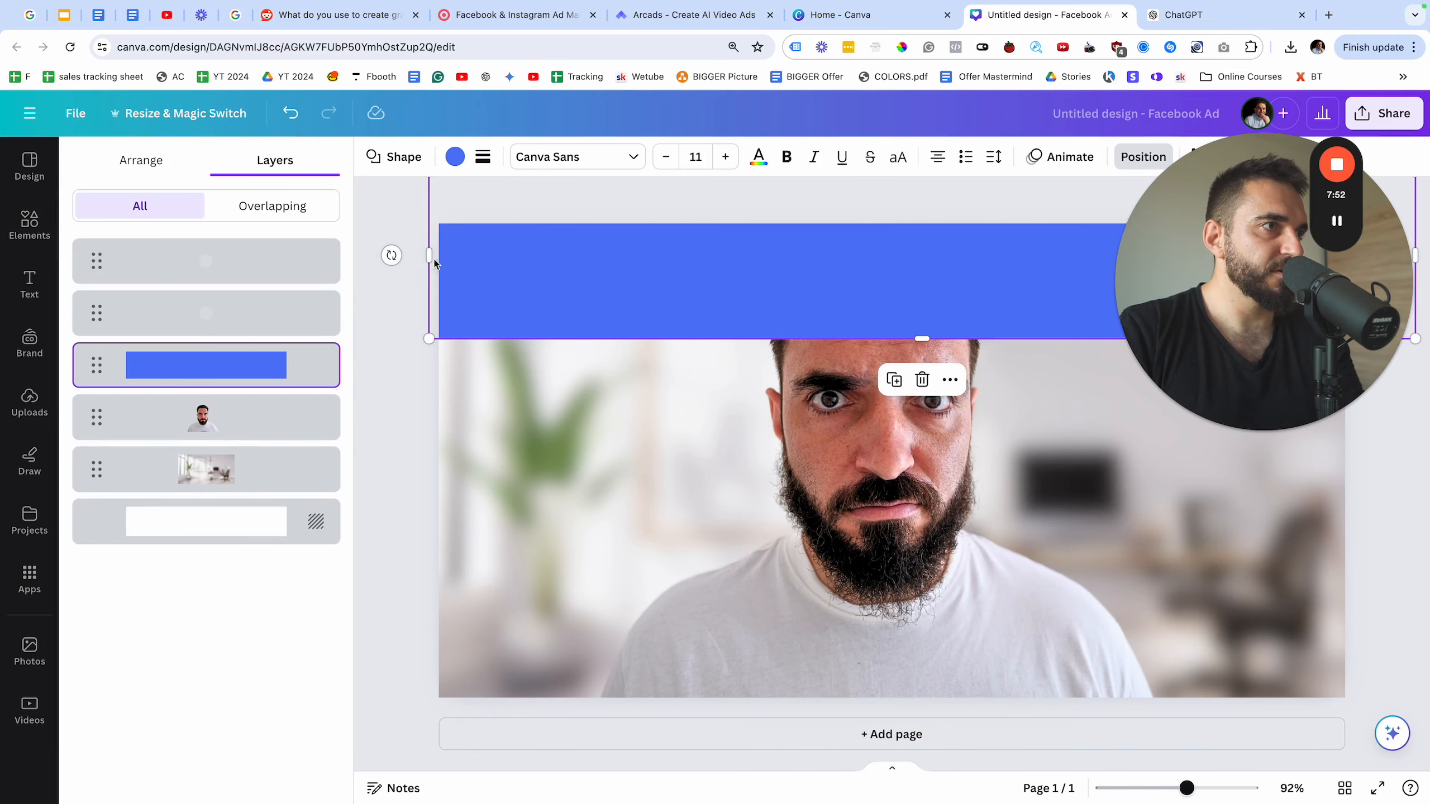
# - Shorten the blue banner to the right half of the page and place a copy of it over the left half
pyautogui.moveTo(430, 255); pyautogui.dragTo(883, 272)
pyautogui.press('super+c')
pyautogui.press('super+v')
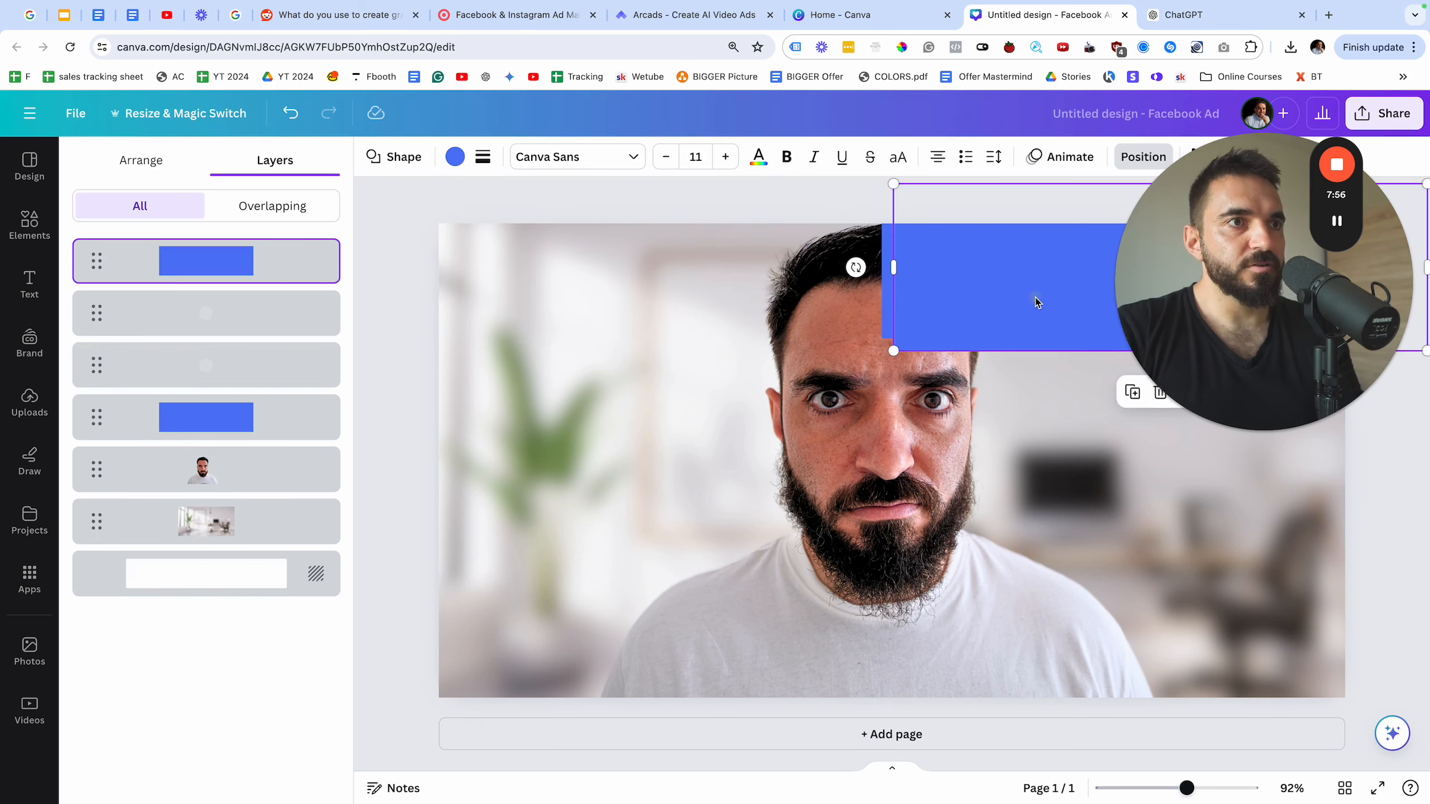
pyautogui.moveTo(1031, 299); pyautogui.dragTo(470, 284)
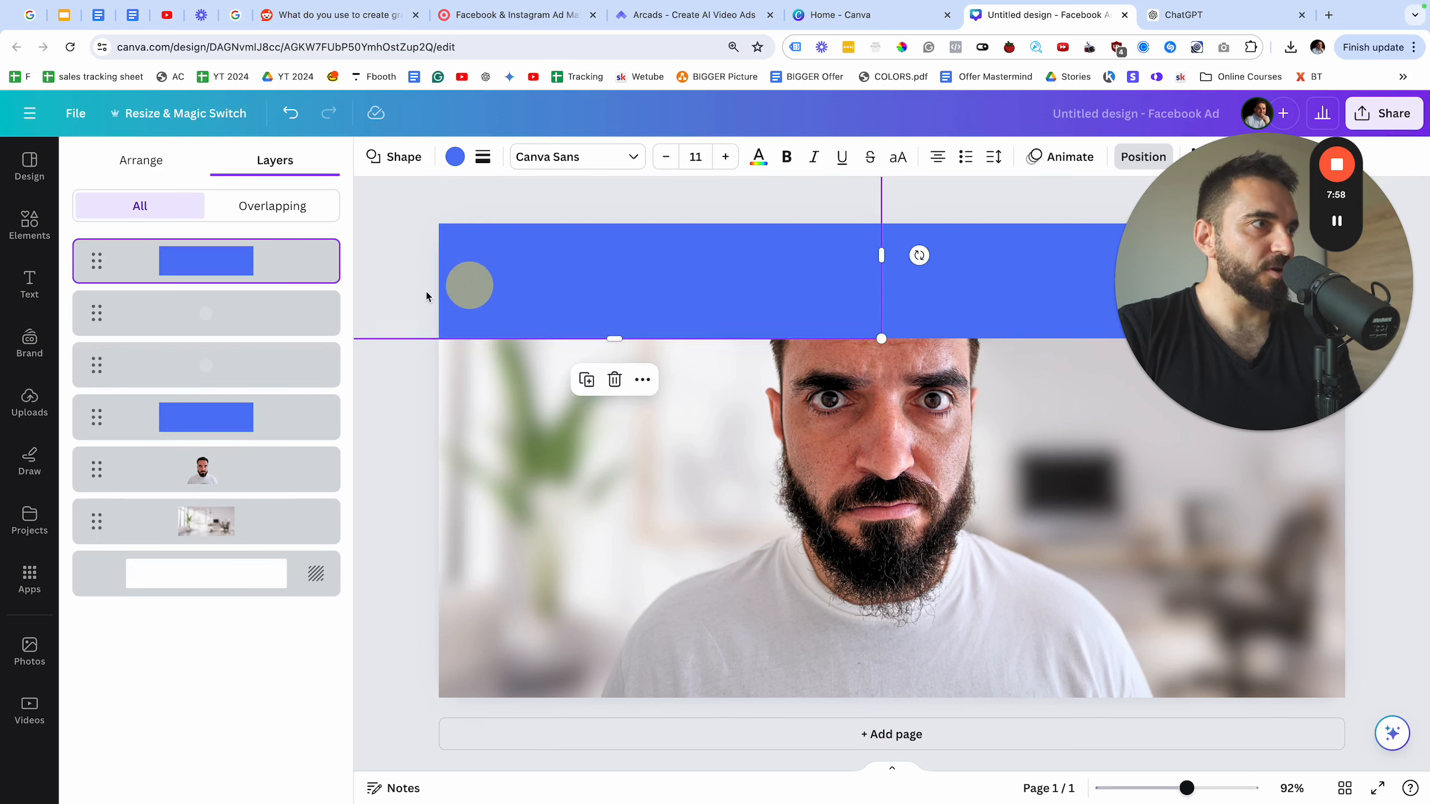
# - Move the left blue banner beneath the portrait layer, and fill the right banner with Brand Kit green and the left banner with red
pyautogui.moveTo(180, 268); pyautogui.dragTo(223, 417)
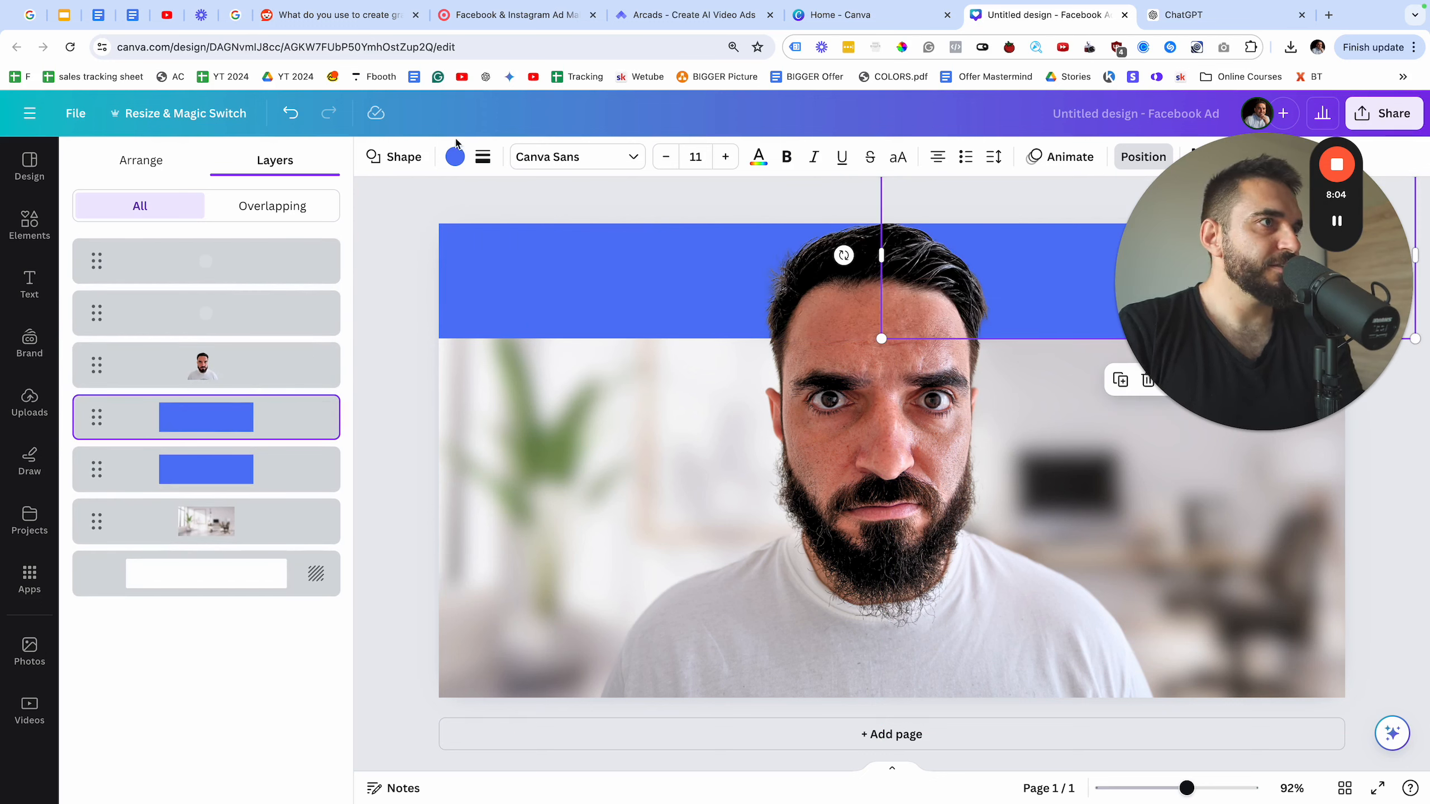
pyautogui.click(455, 156)
pyautogui.click(278, 383)
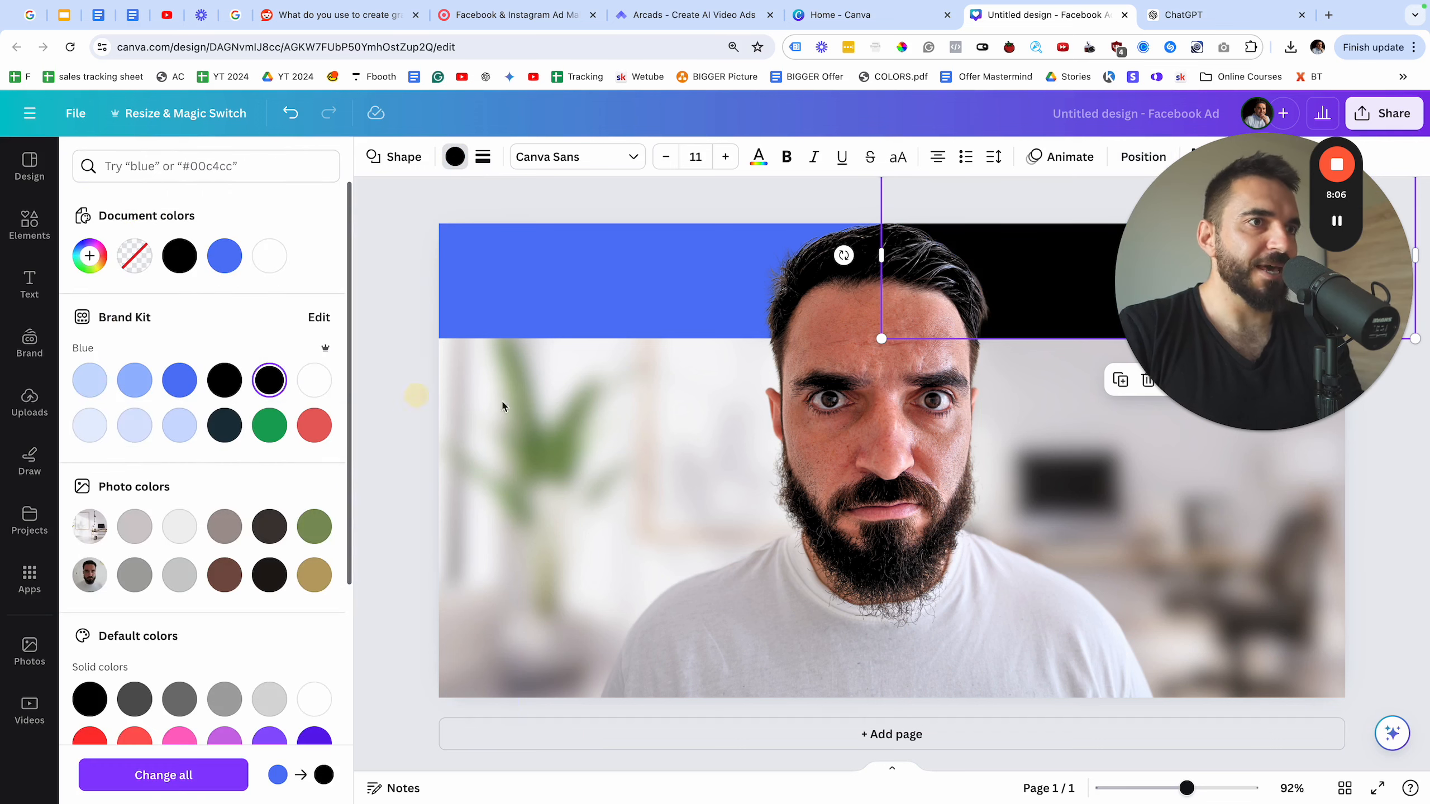
pyautogui.click(270, 437)
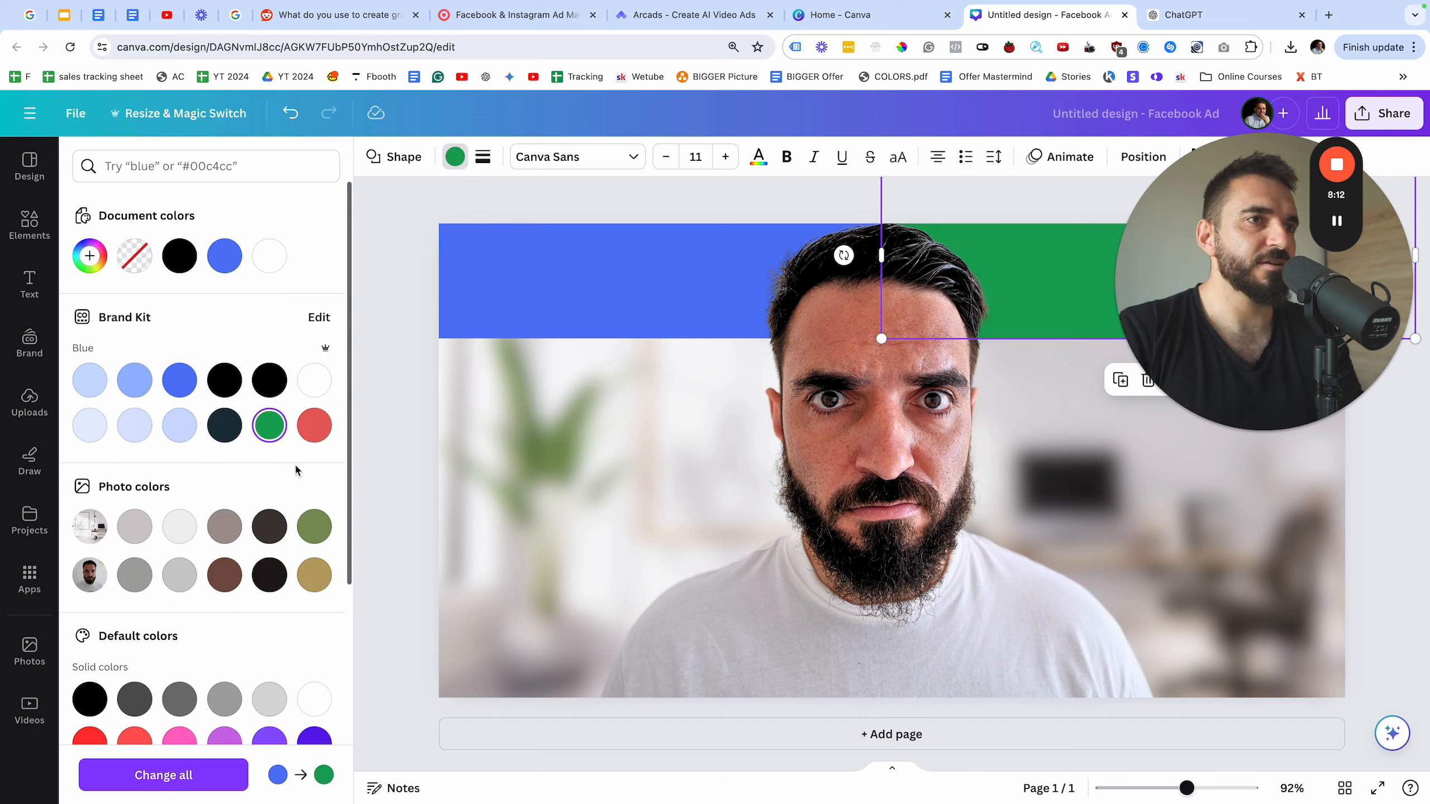
pyautogui.click(463, 274)
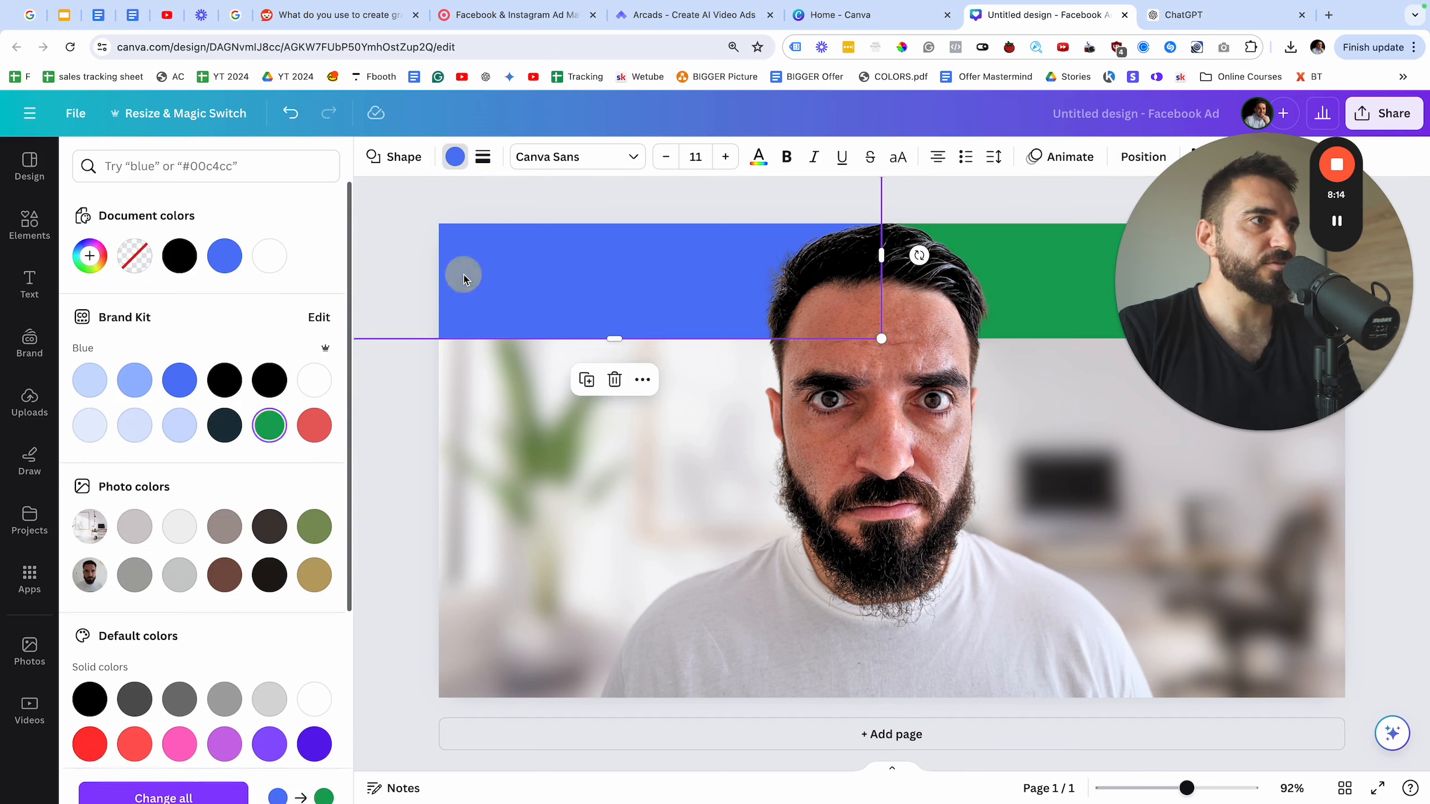
pyautogui.click(89, 743)
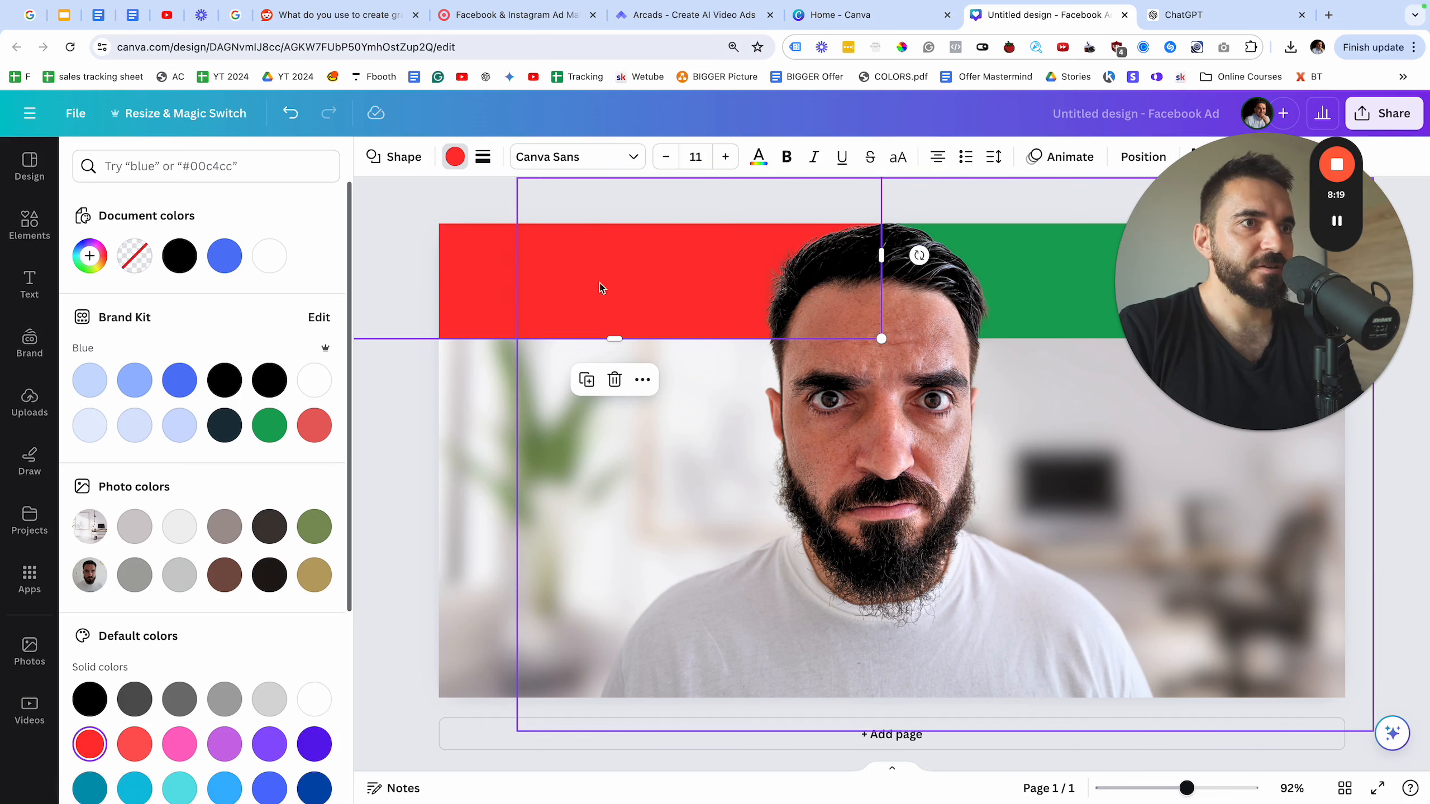
# - Enter the text DAY 1 directly inside the red banner shape
pyautogui.click(387, 224)
pyautogui.click(34, 304)
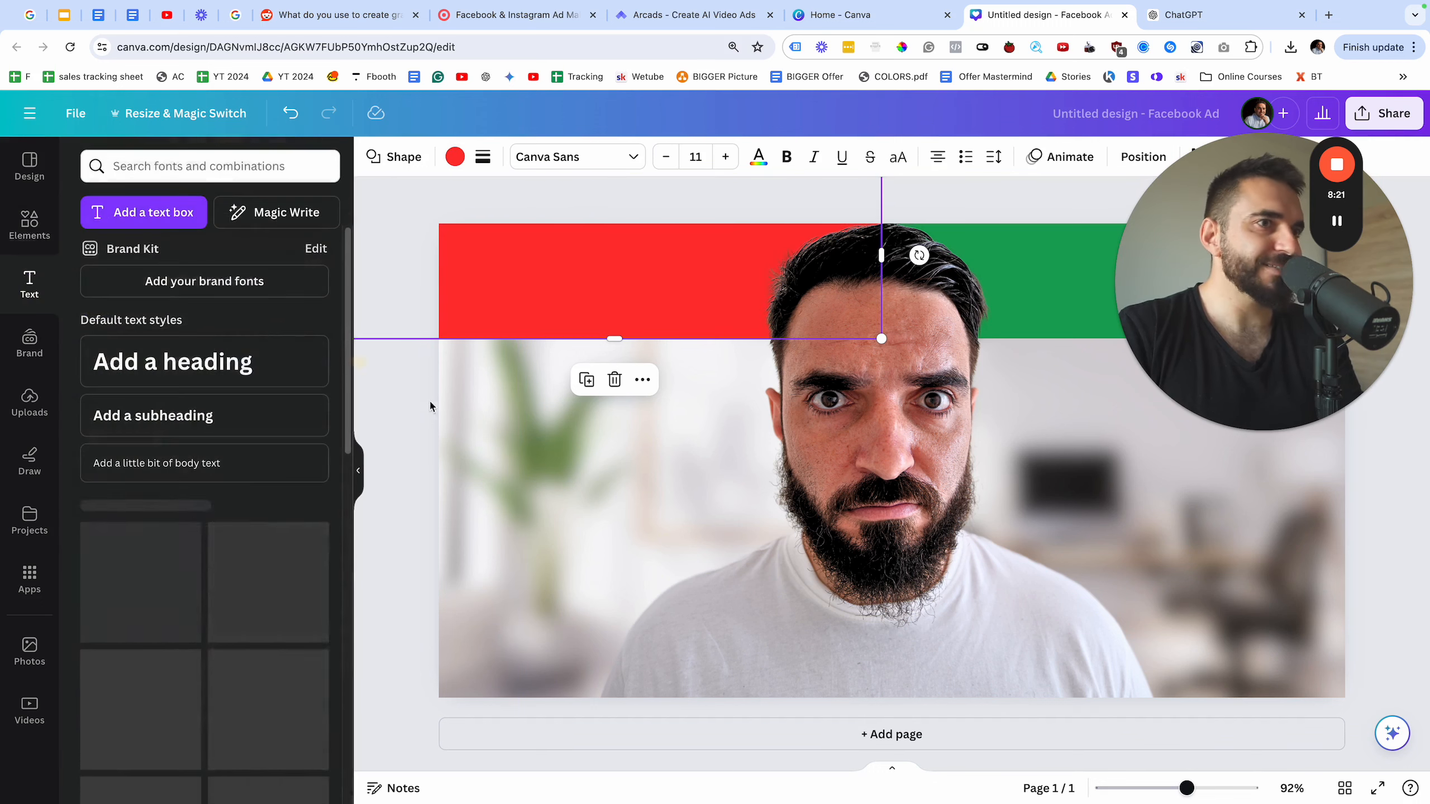
pyautogui.click(477, 250)
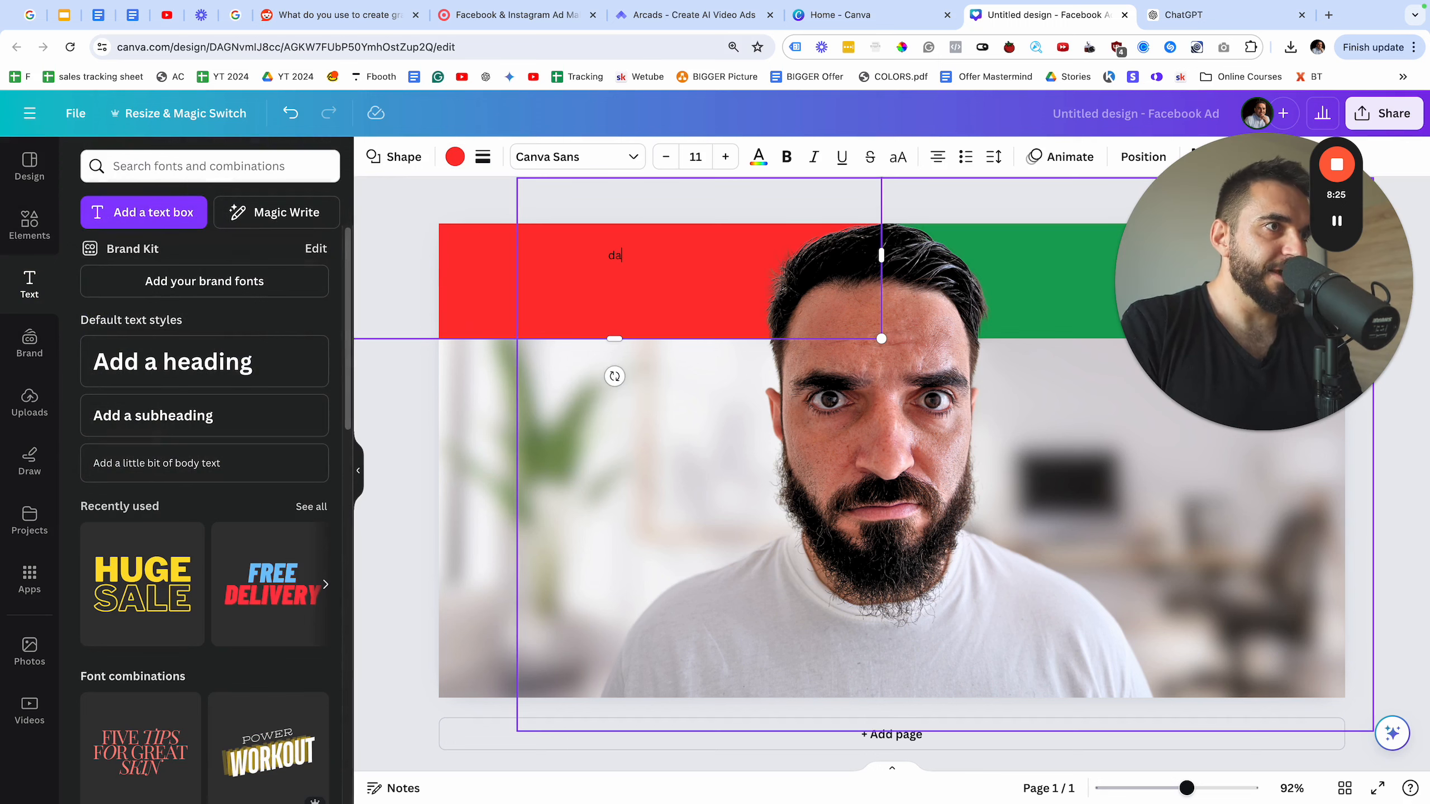
pyautogui.write('d')
pyautogui.press('BackSpace')
pyautogui.write('DAY 1')
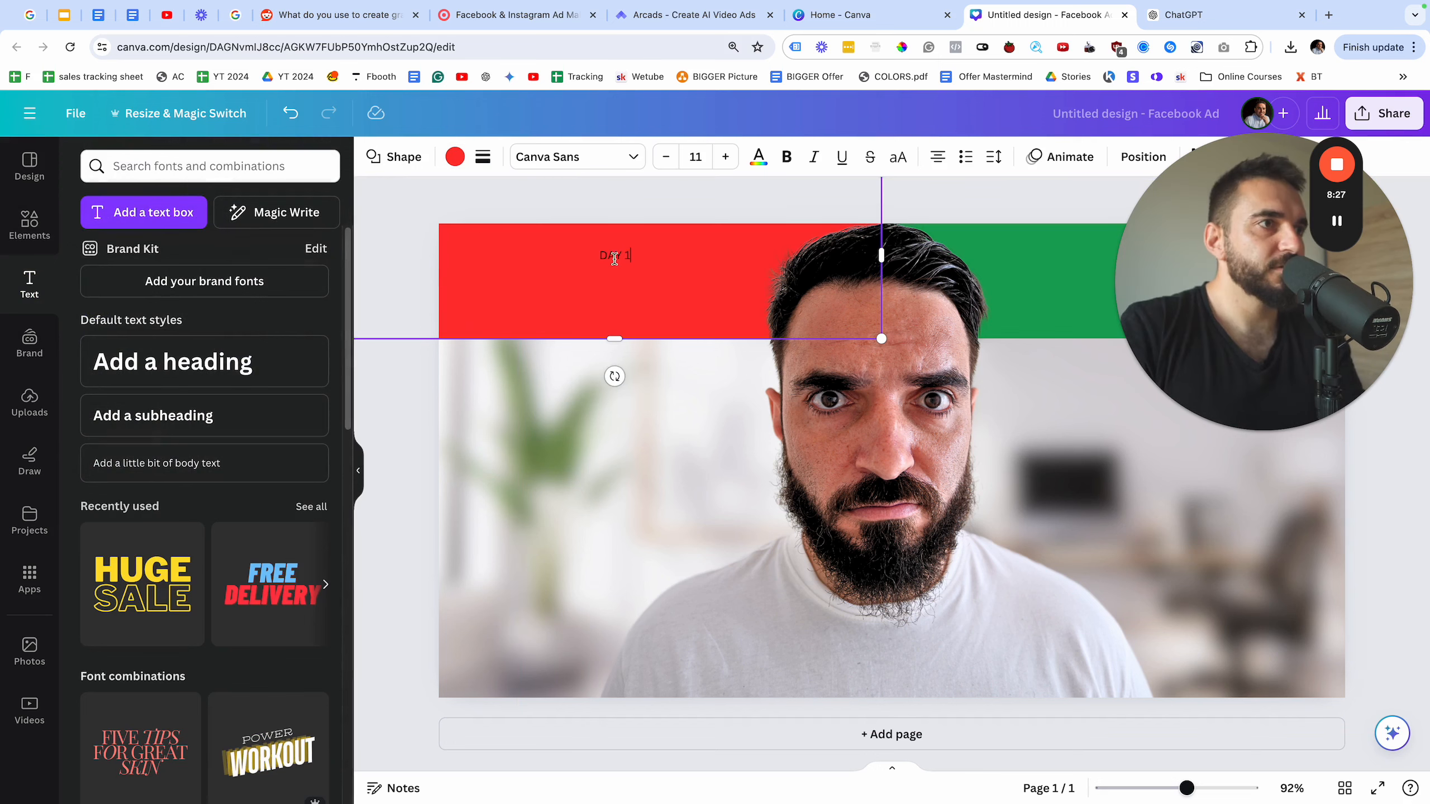
pyautogui.tripleClick(614, 258)
pyautogui.click(567, 160)
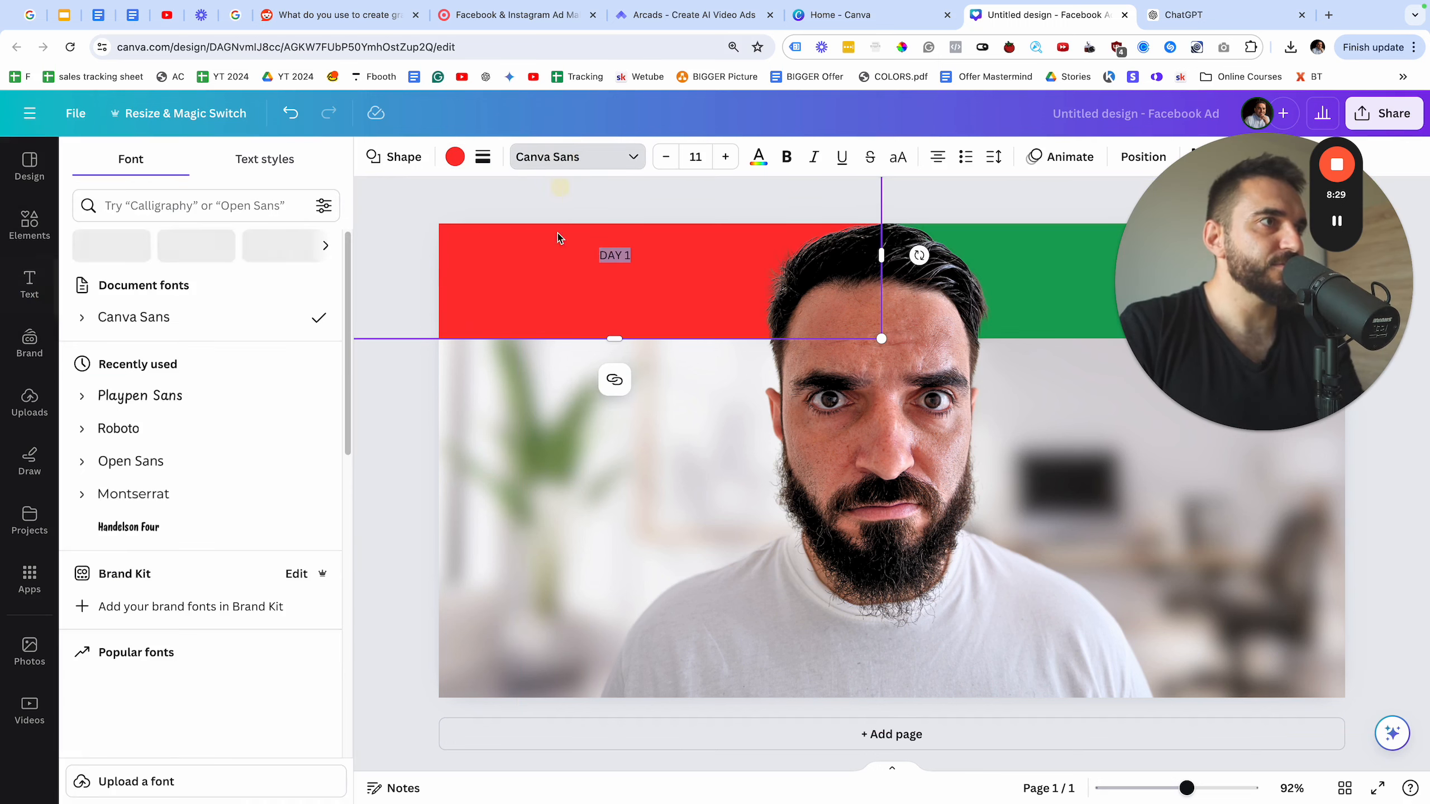
pyautogui.click(455, 156)
pyautogui.click(314, 256)
pyautogui.hotkey('ctrl', 'z')
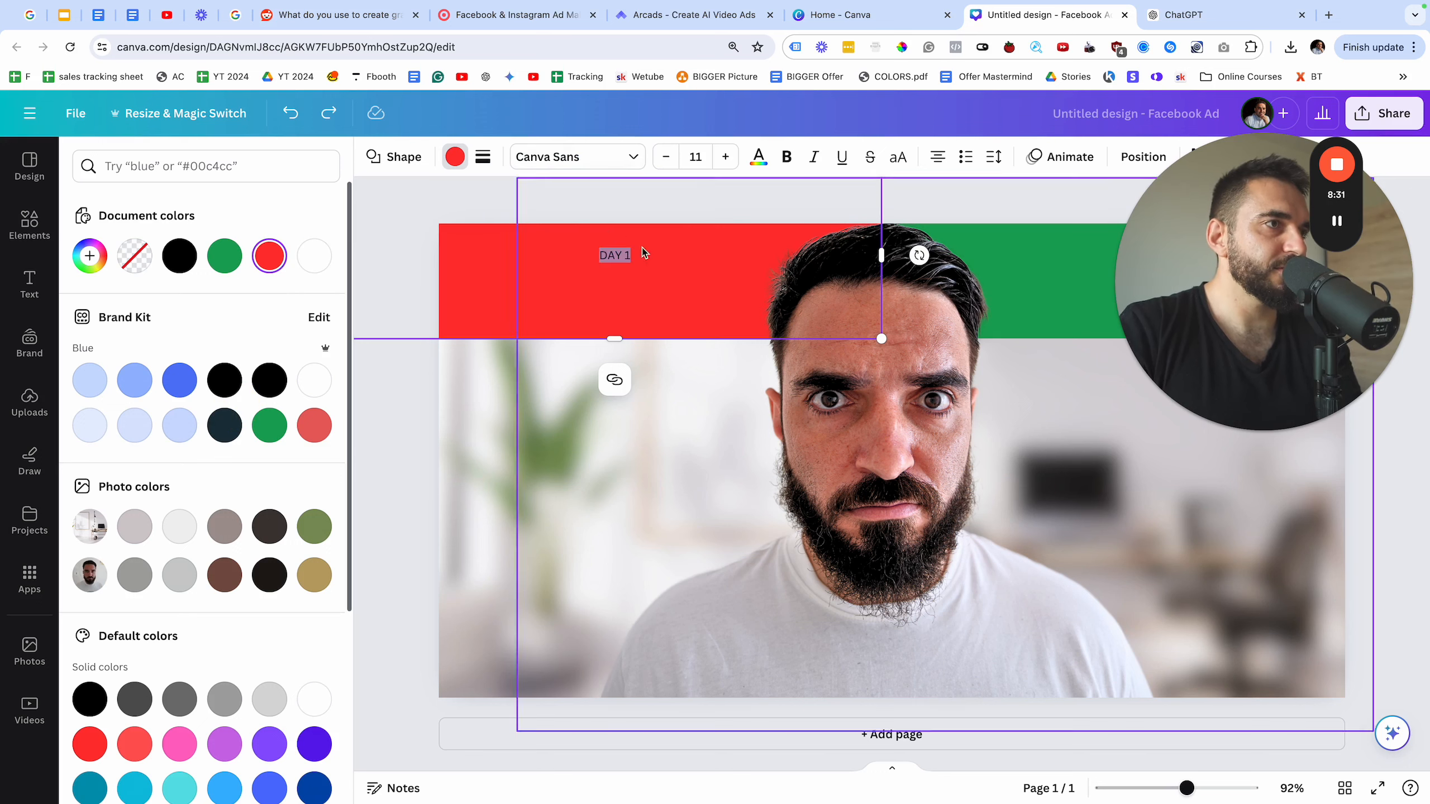
# - Set the colour of the DAY 1 text inside the red banner to white
pyautogui.click(613, 255)
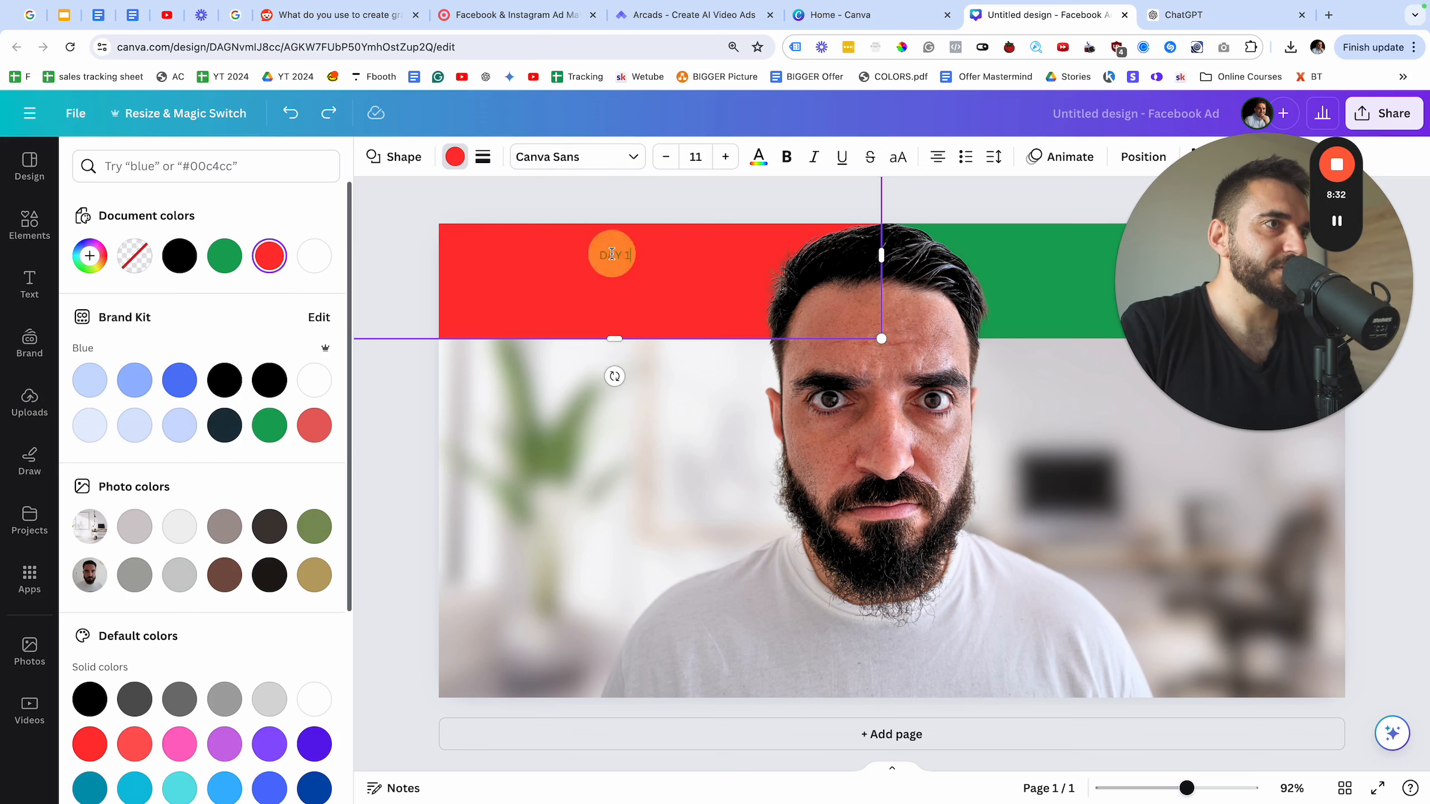
pyautogui.click(758, 157)
pyautogui.click(271, 257)
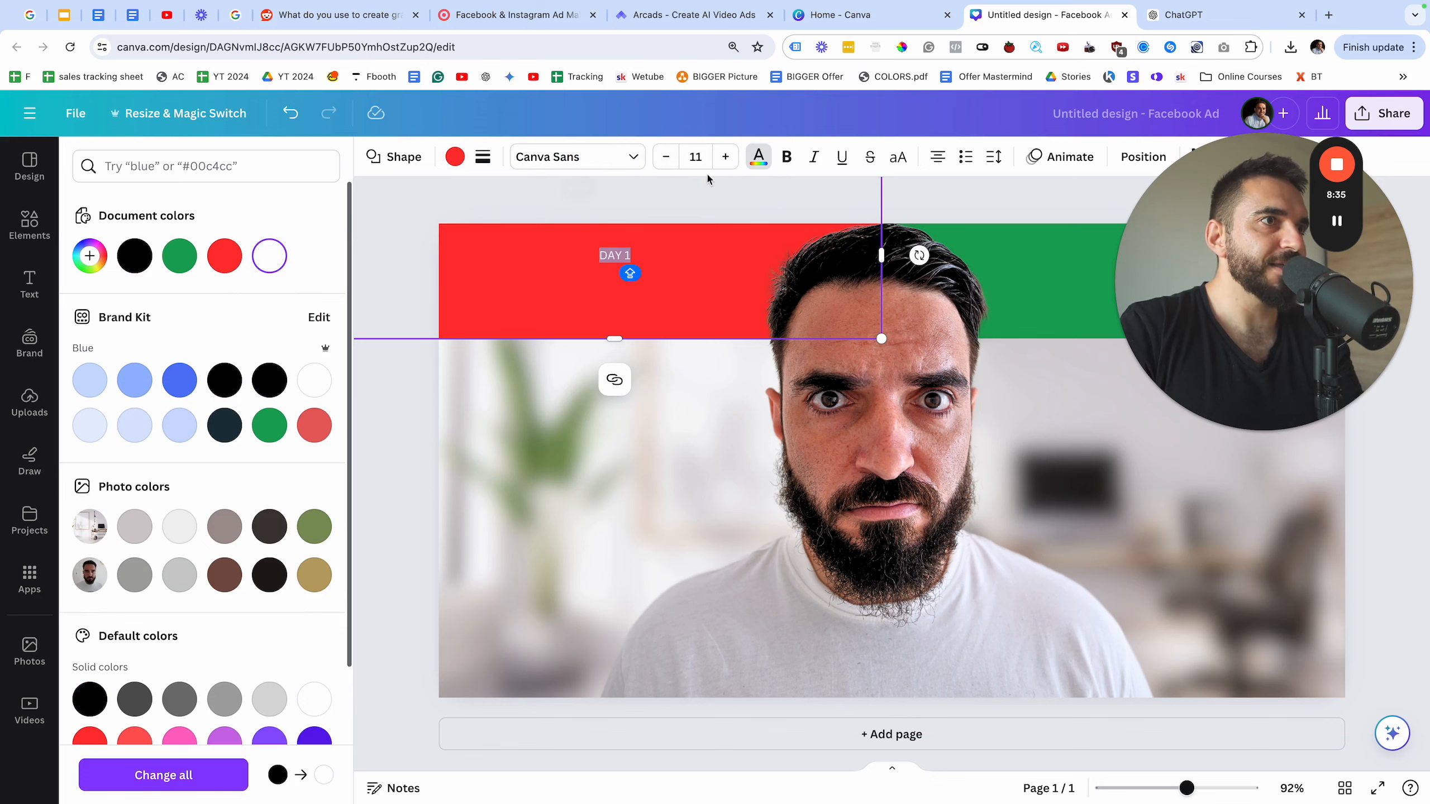
pyautogui.click(698, 157)
pyautogui.click(707, 157)
pyautogui.press('BackSpace')
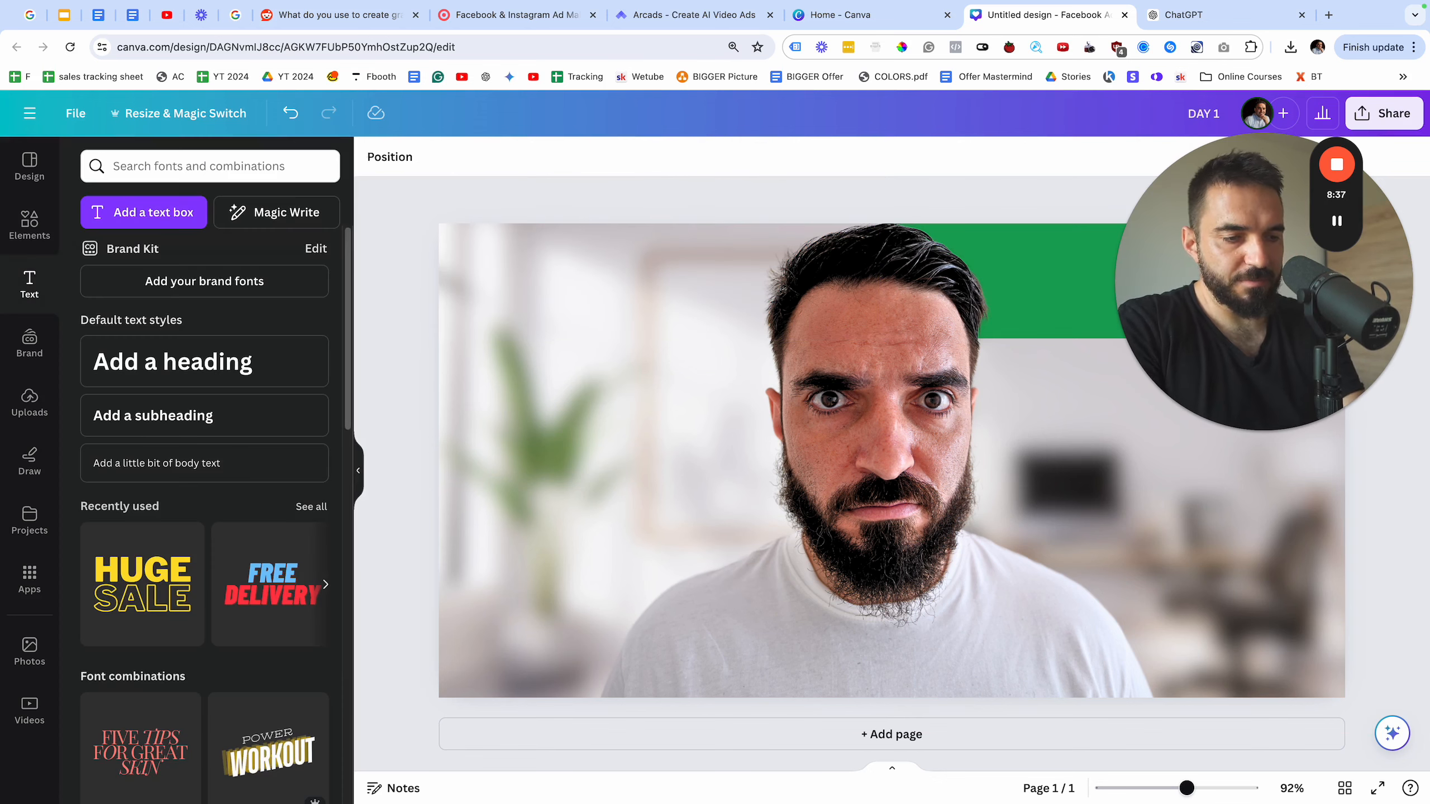
pyautogui.hotkey('ctrl', 'z')
pyautogui.doubleClick(591, 257)
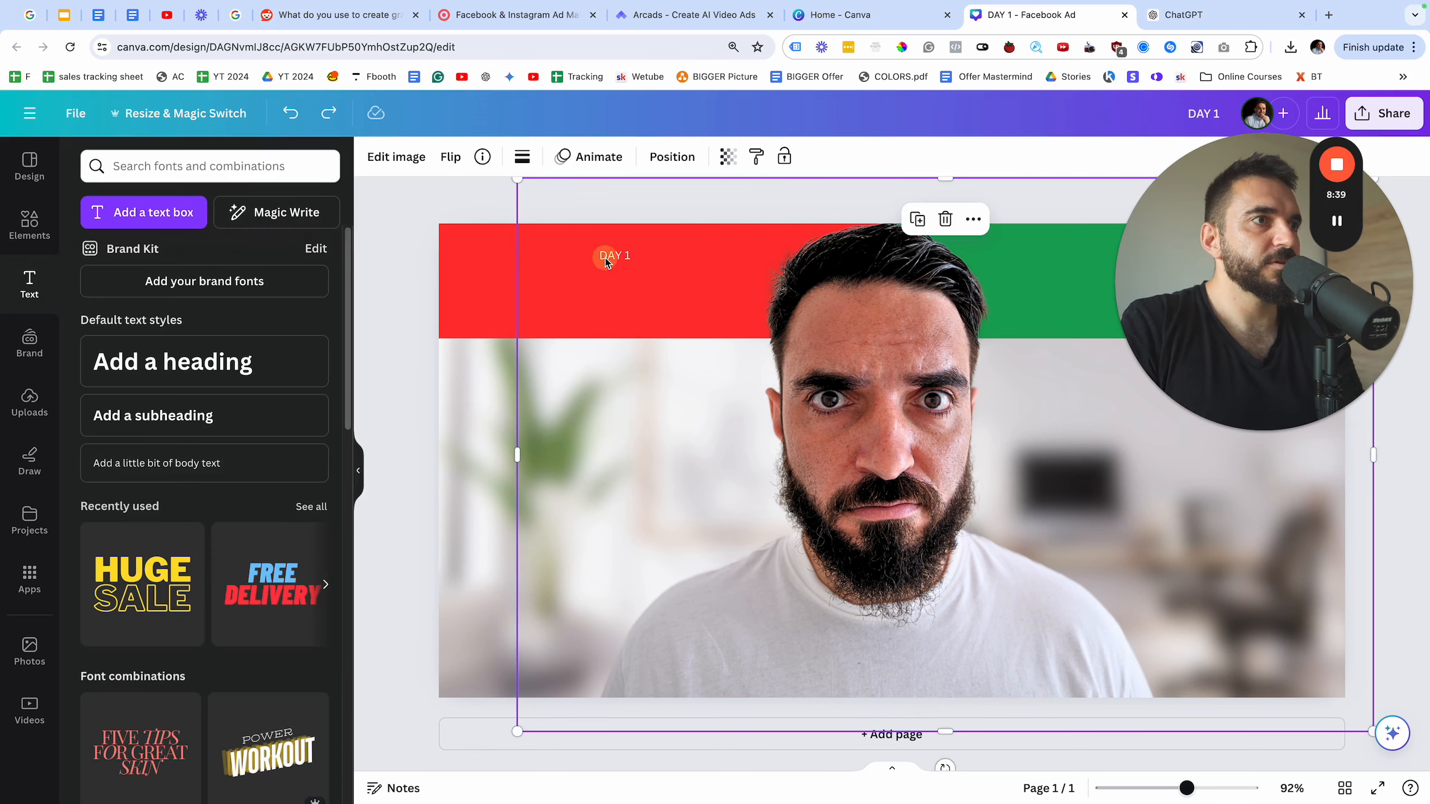
pyautogui.press('Return')
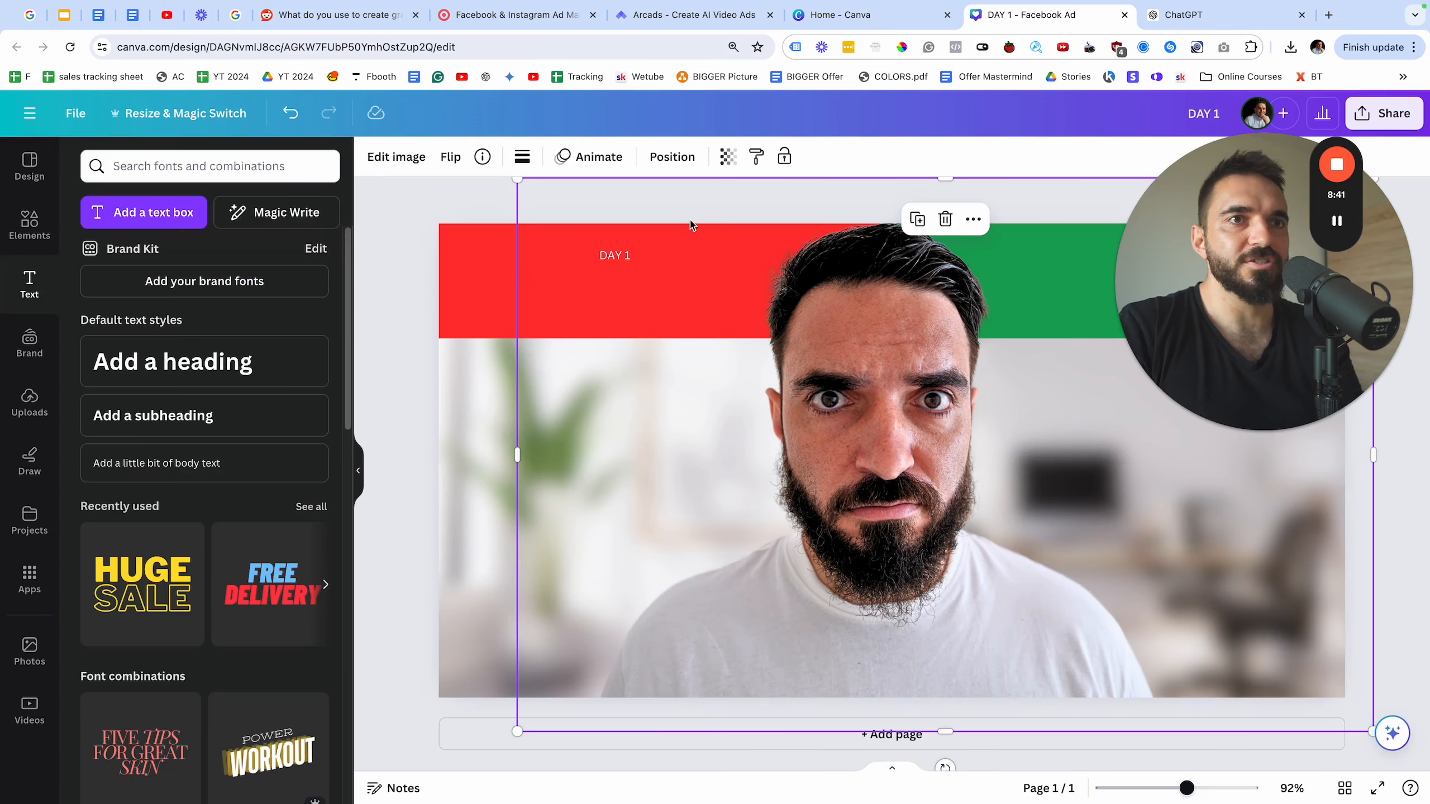
pyautogui.click(467, 268)
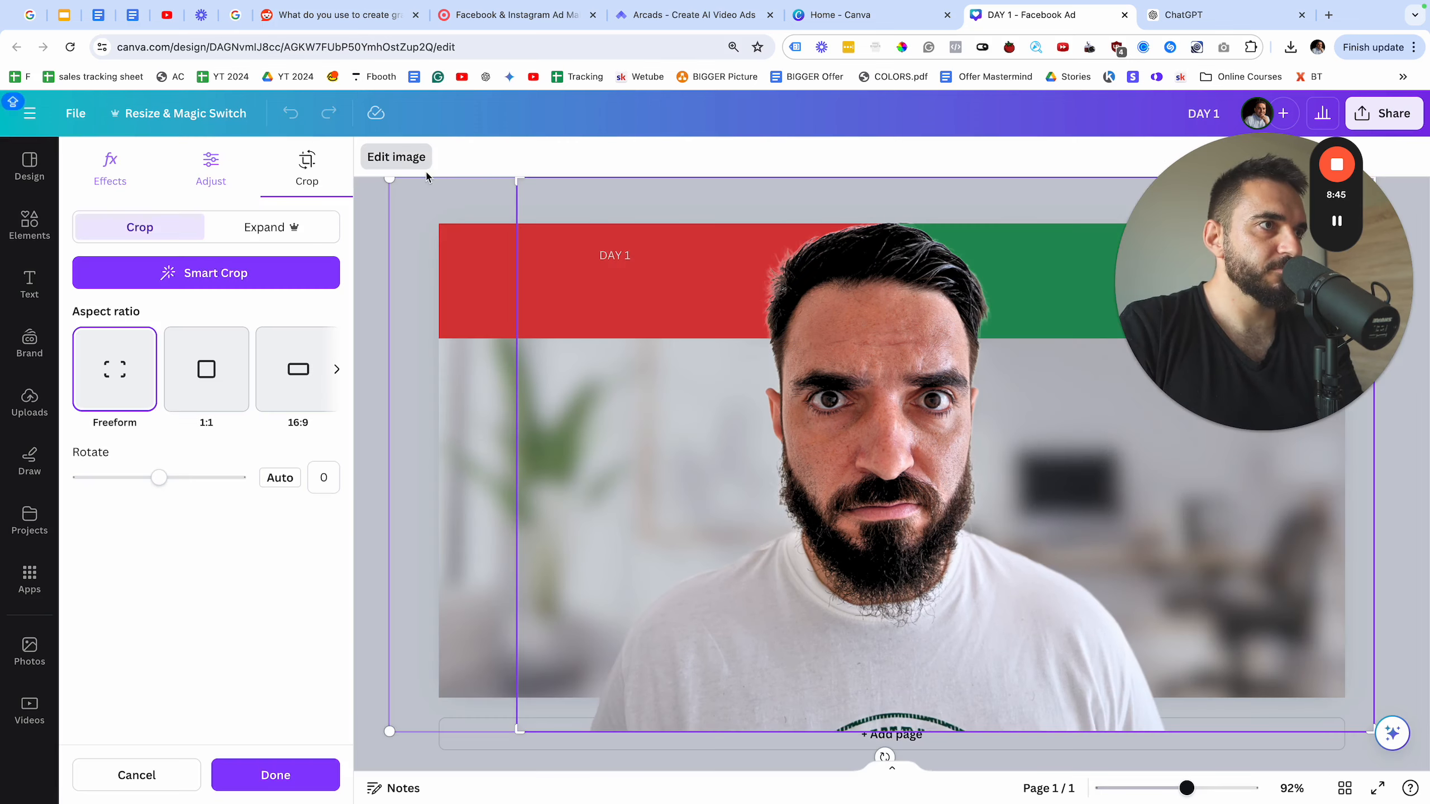
pyautogui.moveTo(1289, 195); pyautogui.dragTo(1325, 661)
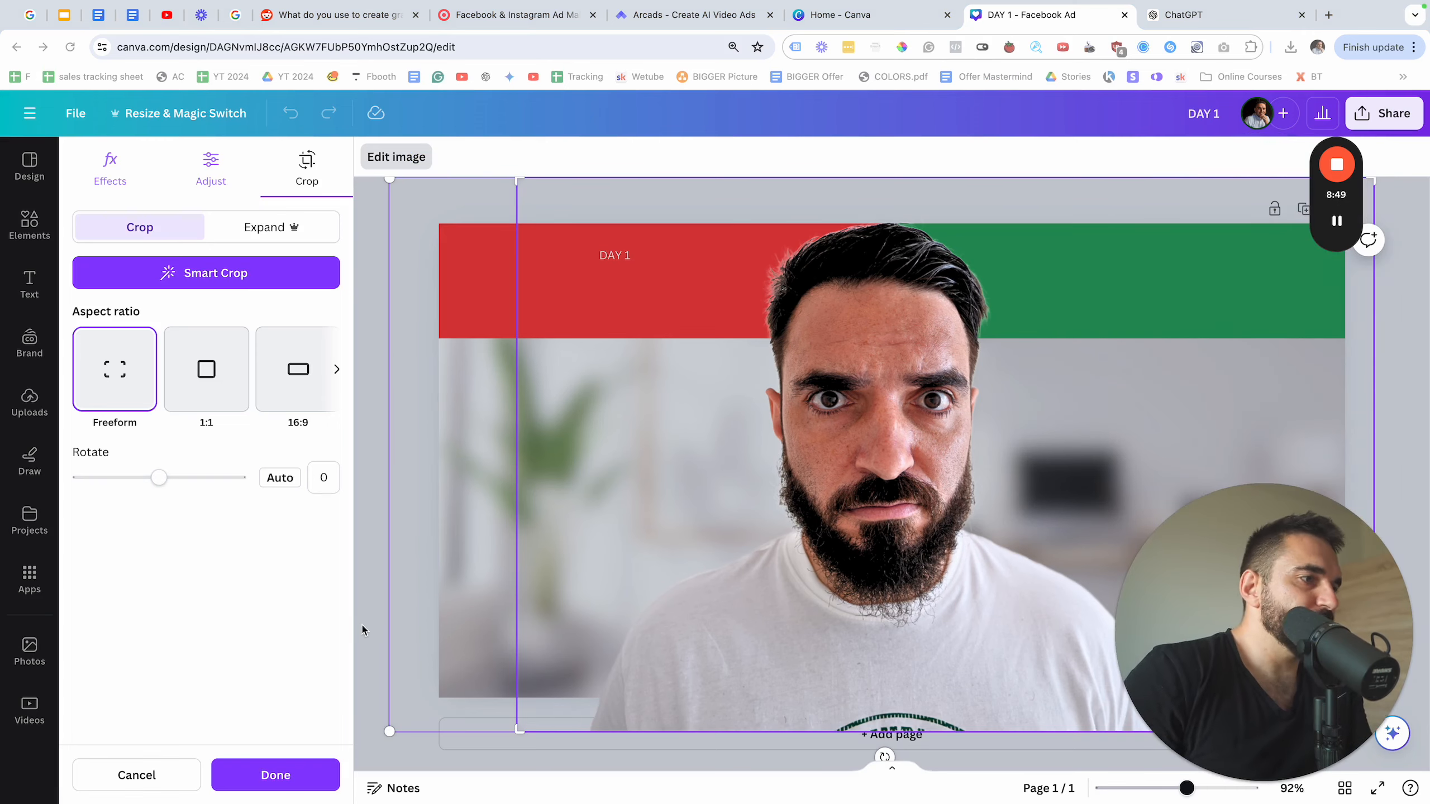
pyautogui.click(275, 775)
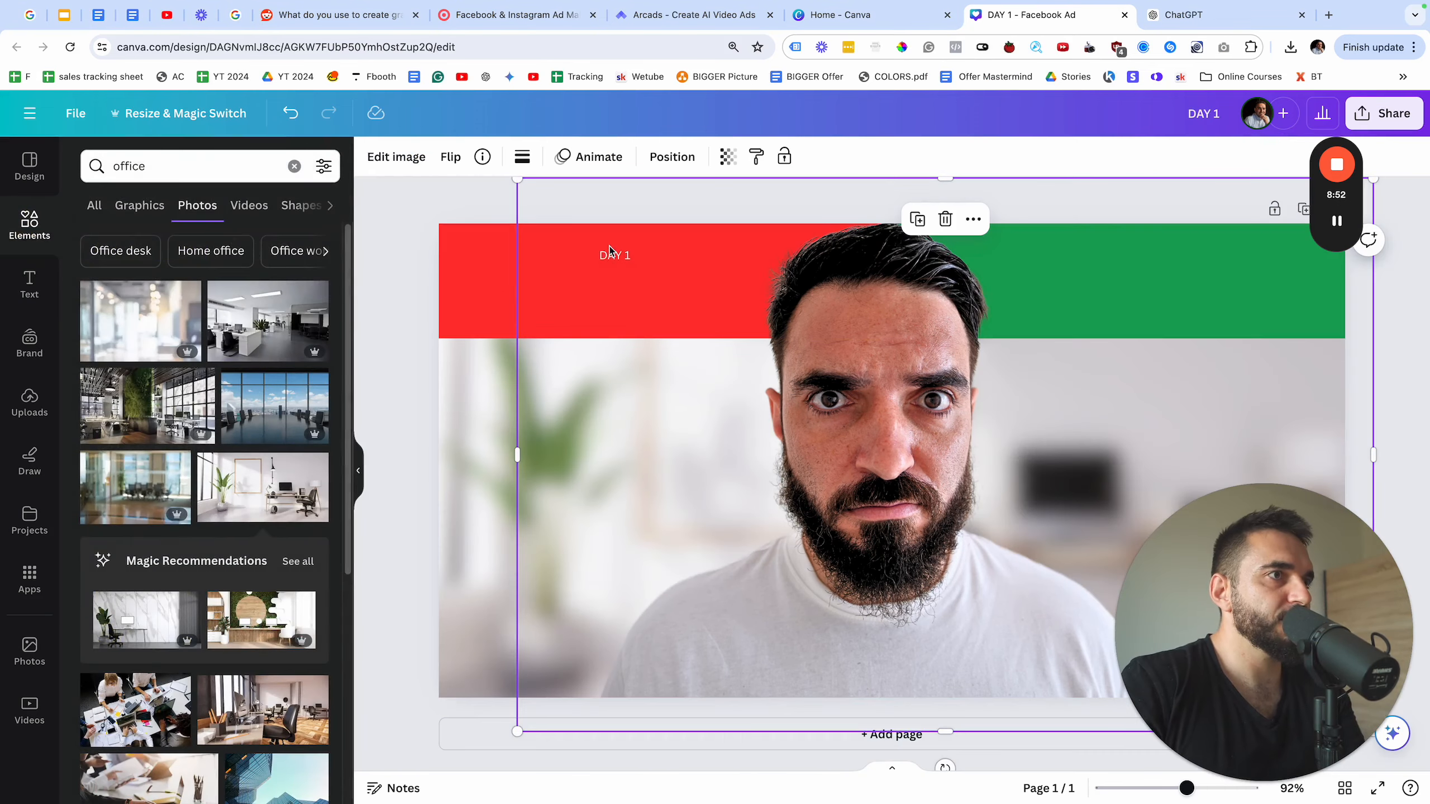
# - Show the page's layers and move the red banner to the top of the layer stack
pyautogui.rightClick(452, 255)
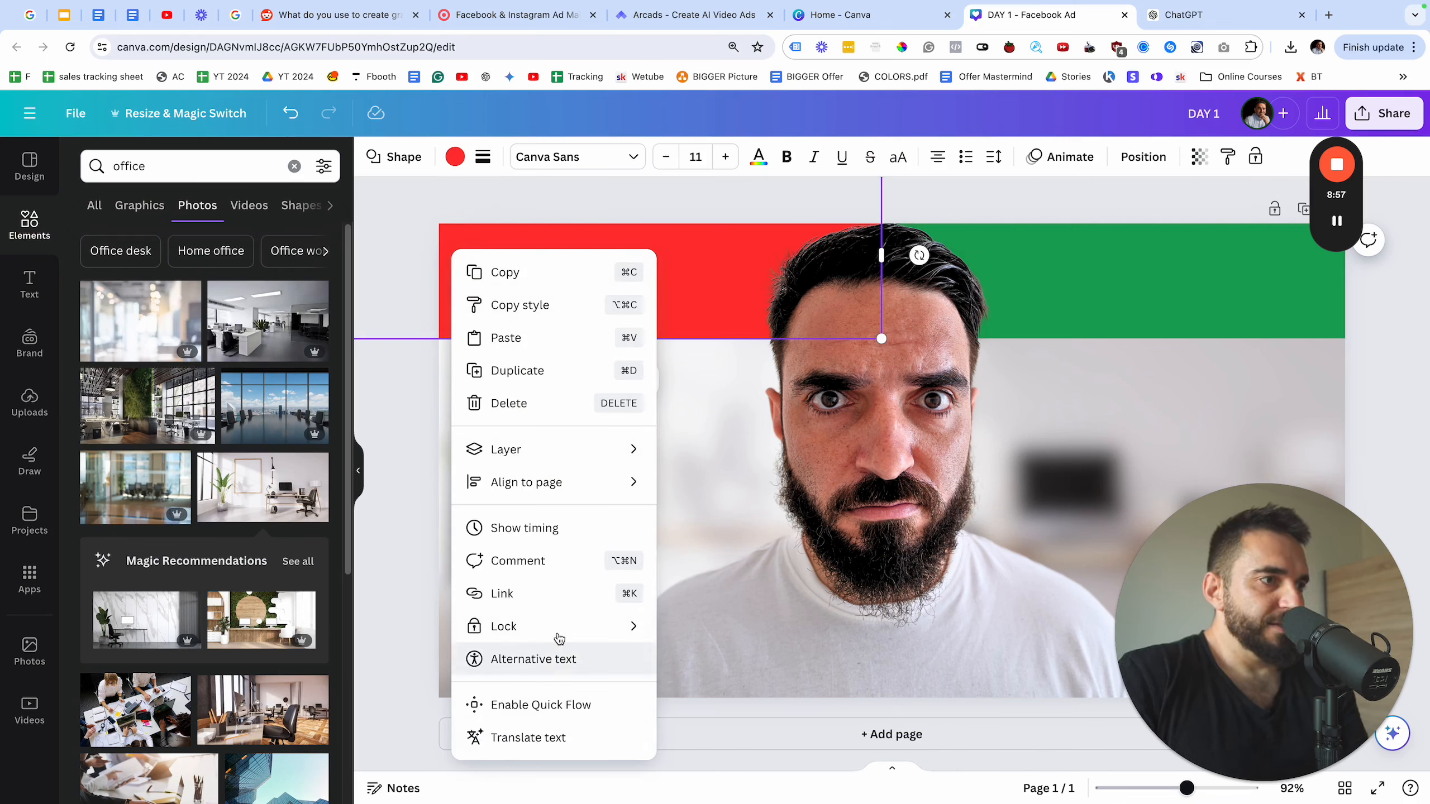
pyautogui.moveTo(560, 633)
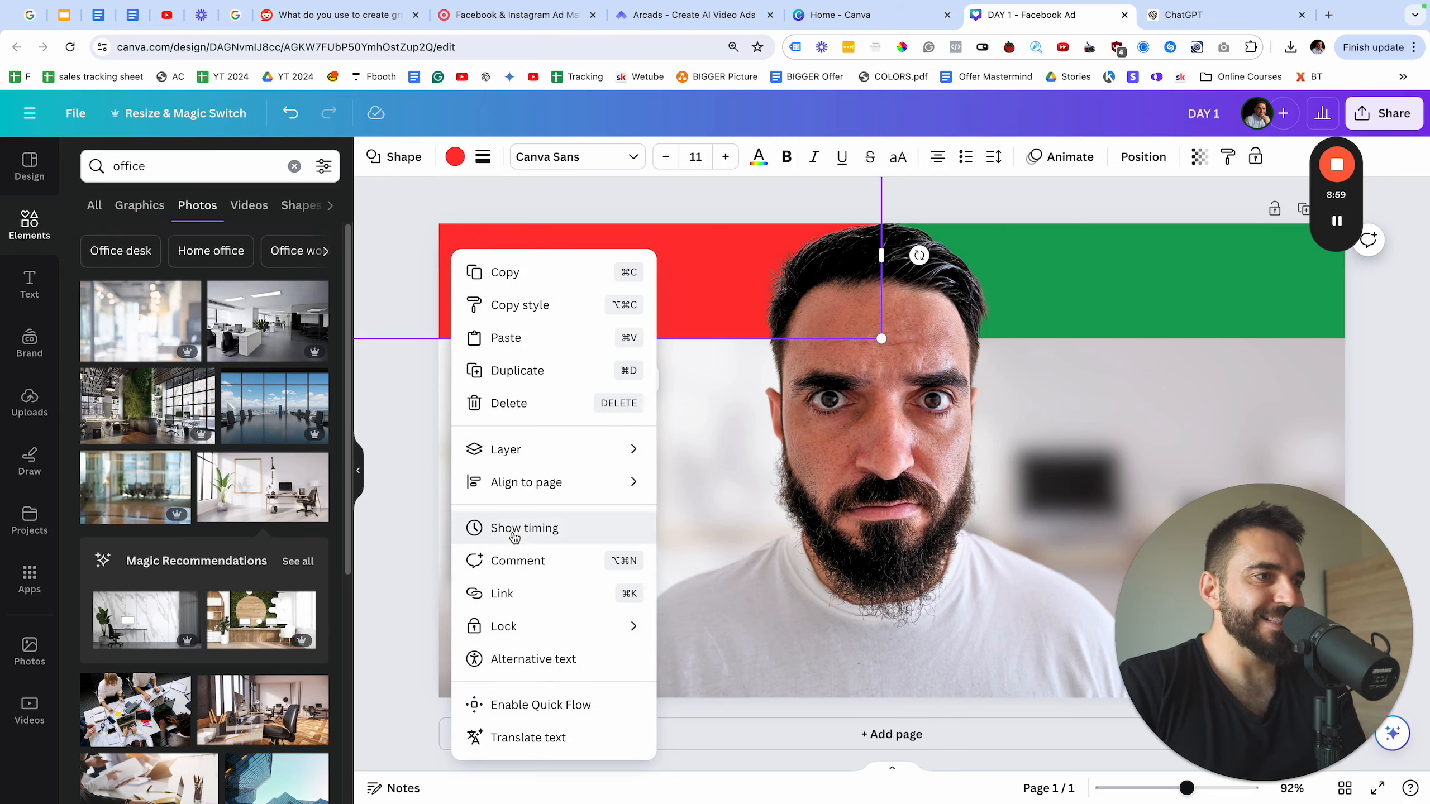
pyautogui.moveTo(552, 454)
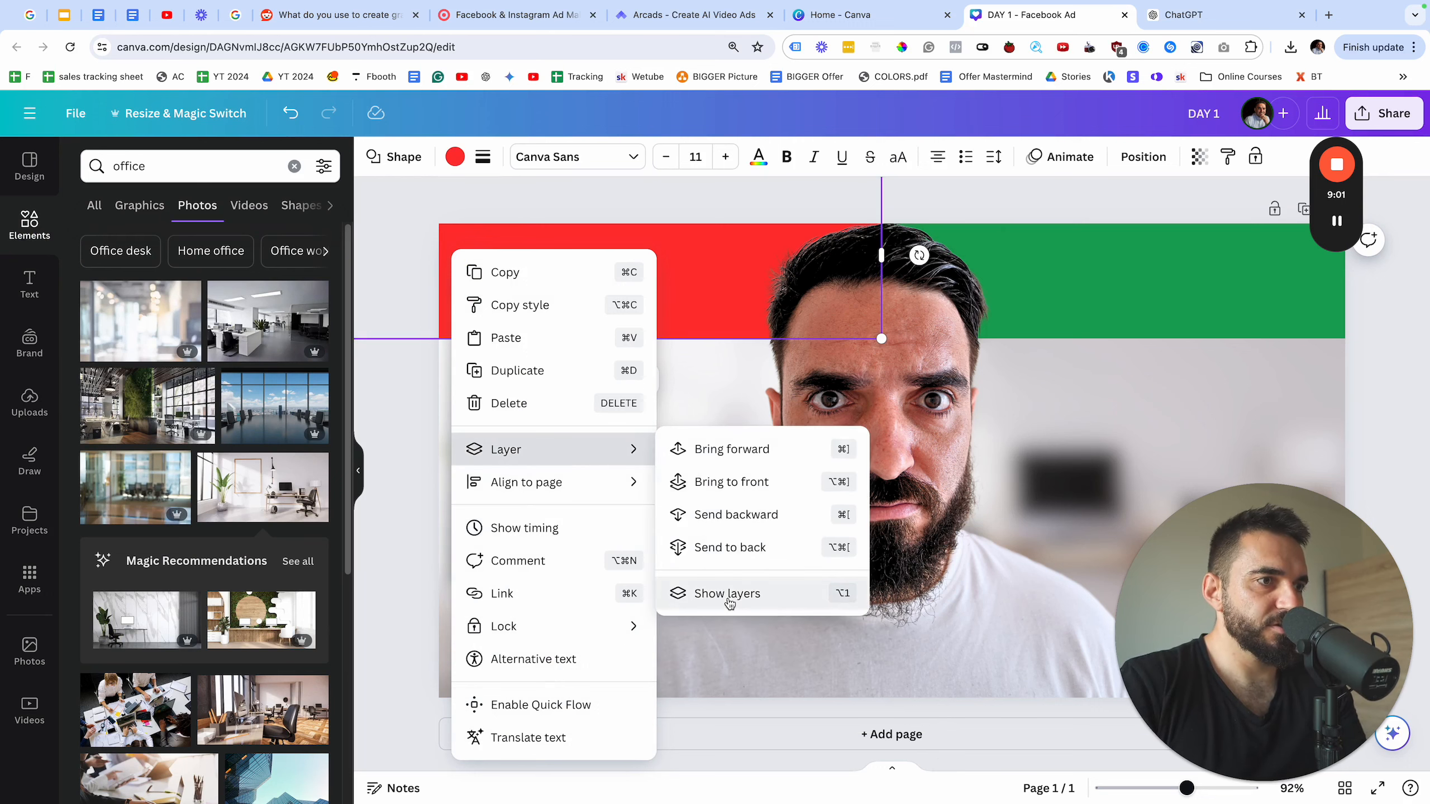
pyautogui.click(727, 593)
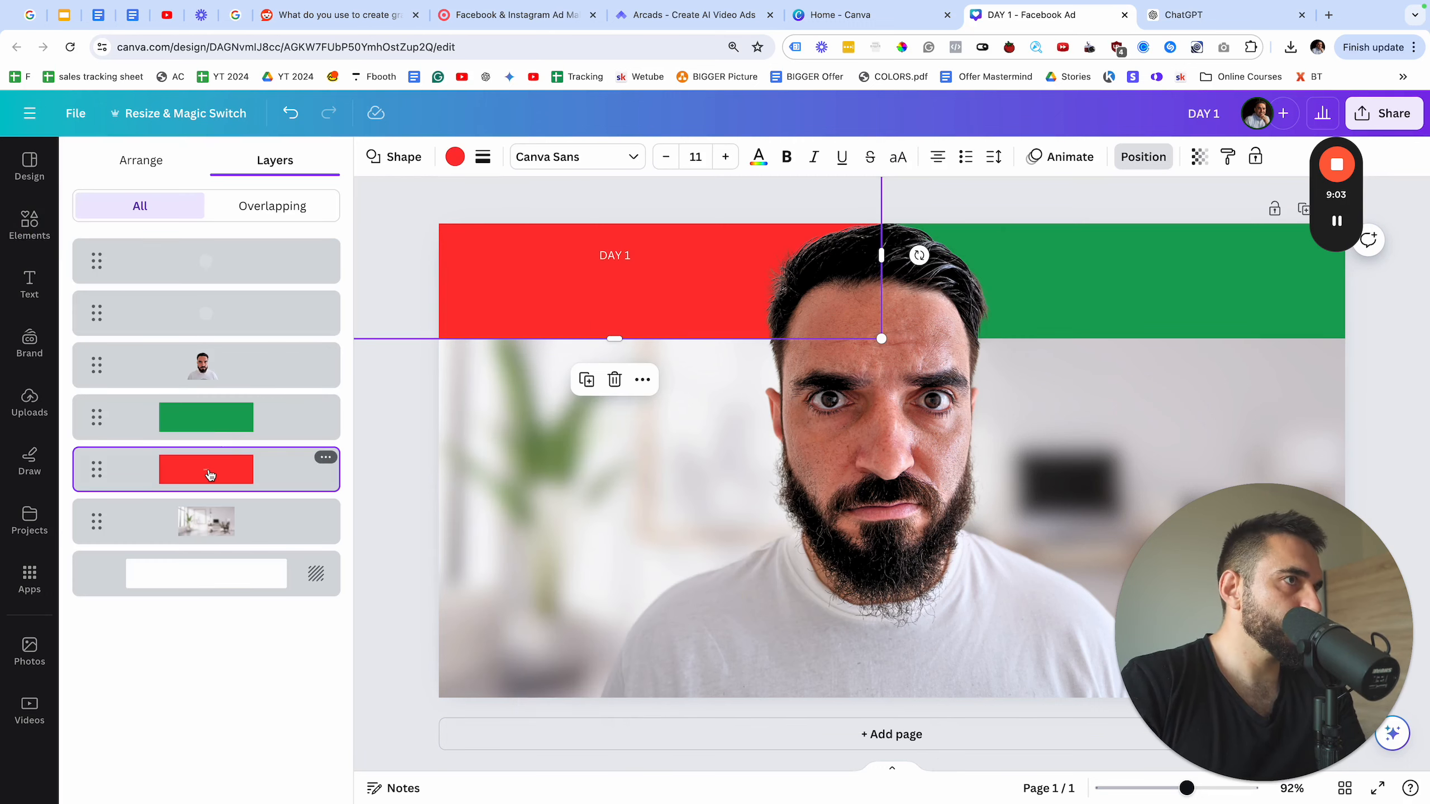
pyautogui.moveTo(210, 475); pyautogui.dragTo(231, 248)
# - Set the font size of the DAY 1 text inside the red banner to 90
pyautogui.doubleClick(596, 253)
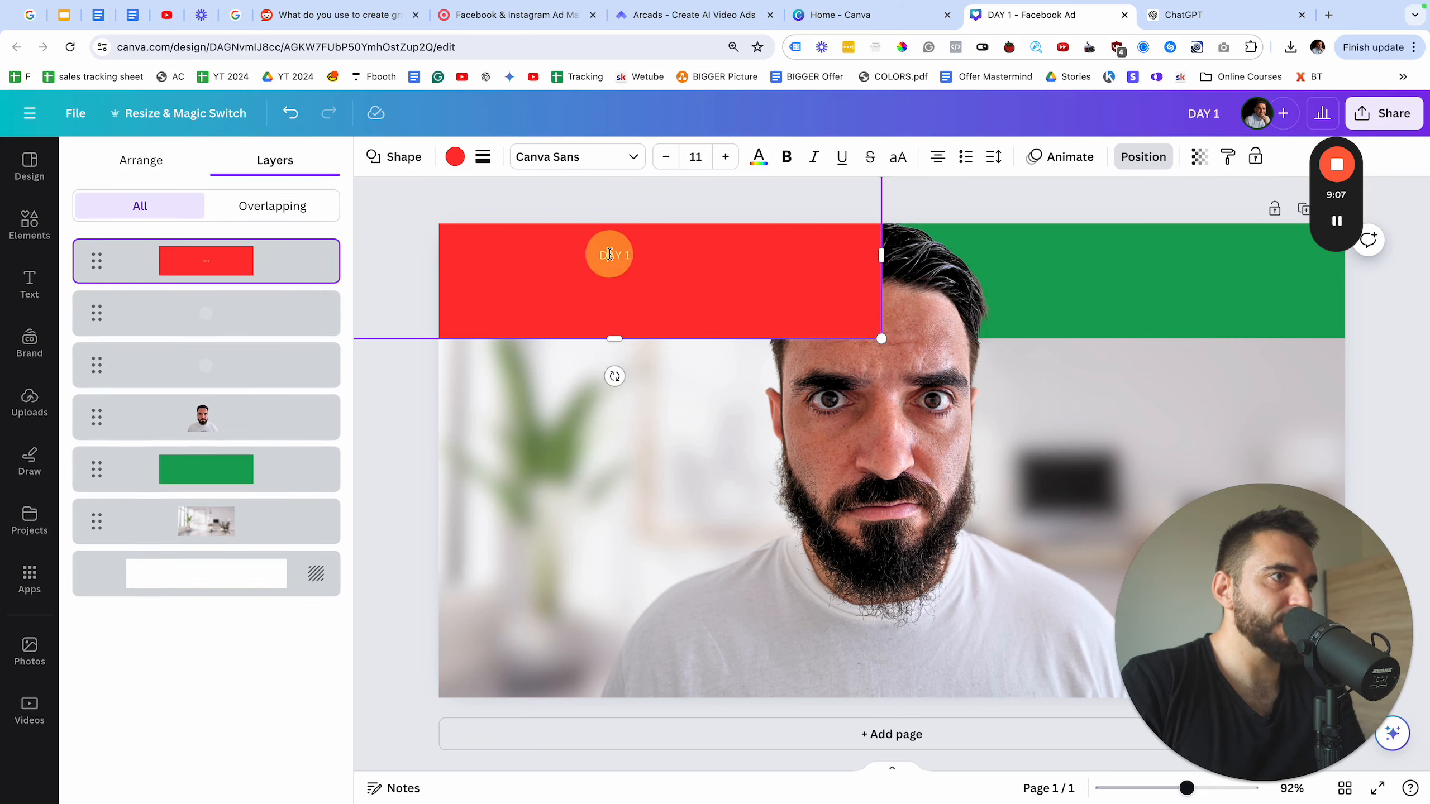
pyautogui.click(727, 158)
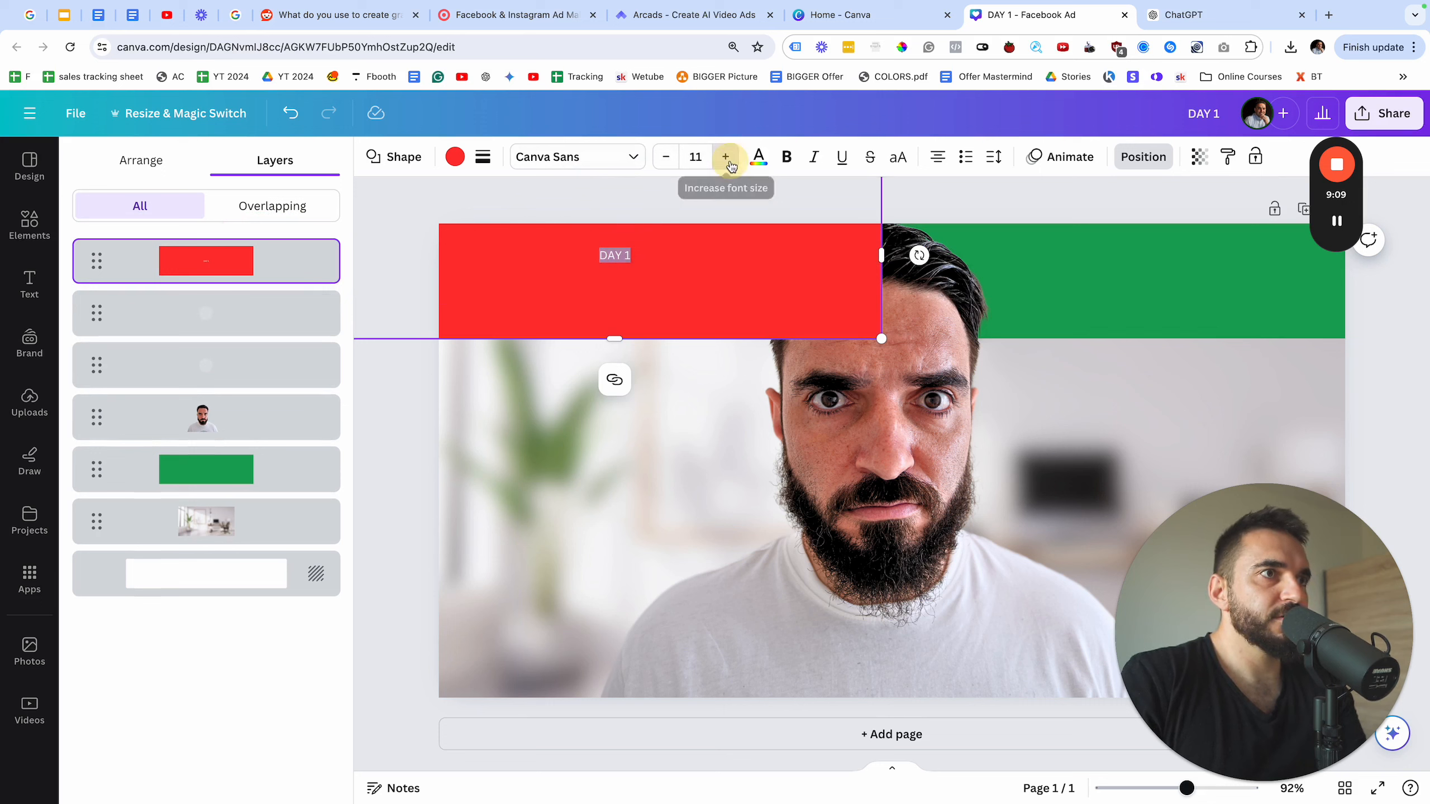
pyautogui.click(728, 160)
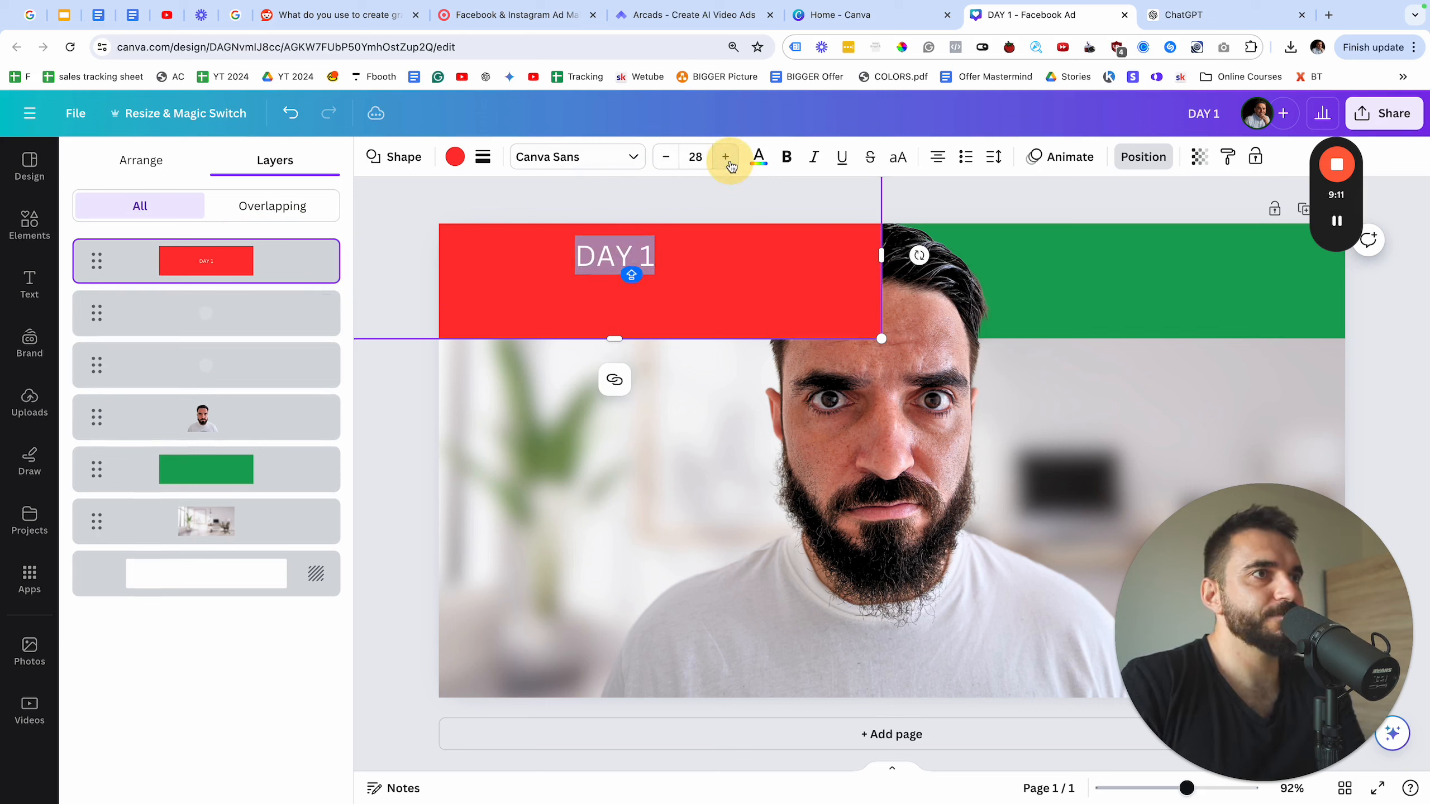
pyautogui.click(727, 159)
pyautogui.click(727, 159)
pyautogui.click(727, 159)
pyautogui.click(727, 159)
pyautogui.click(727, 159)
pyautogui.click(694, 161)
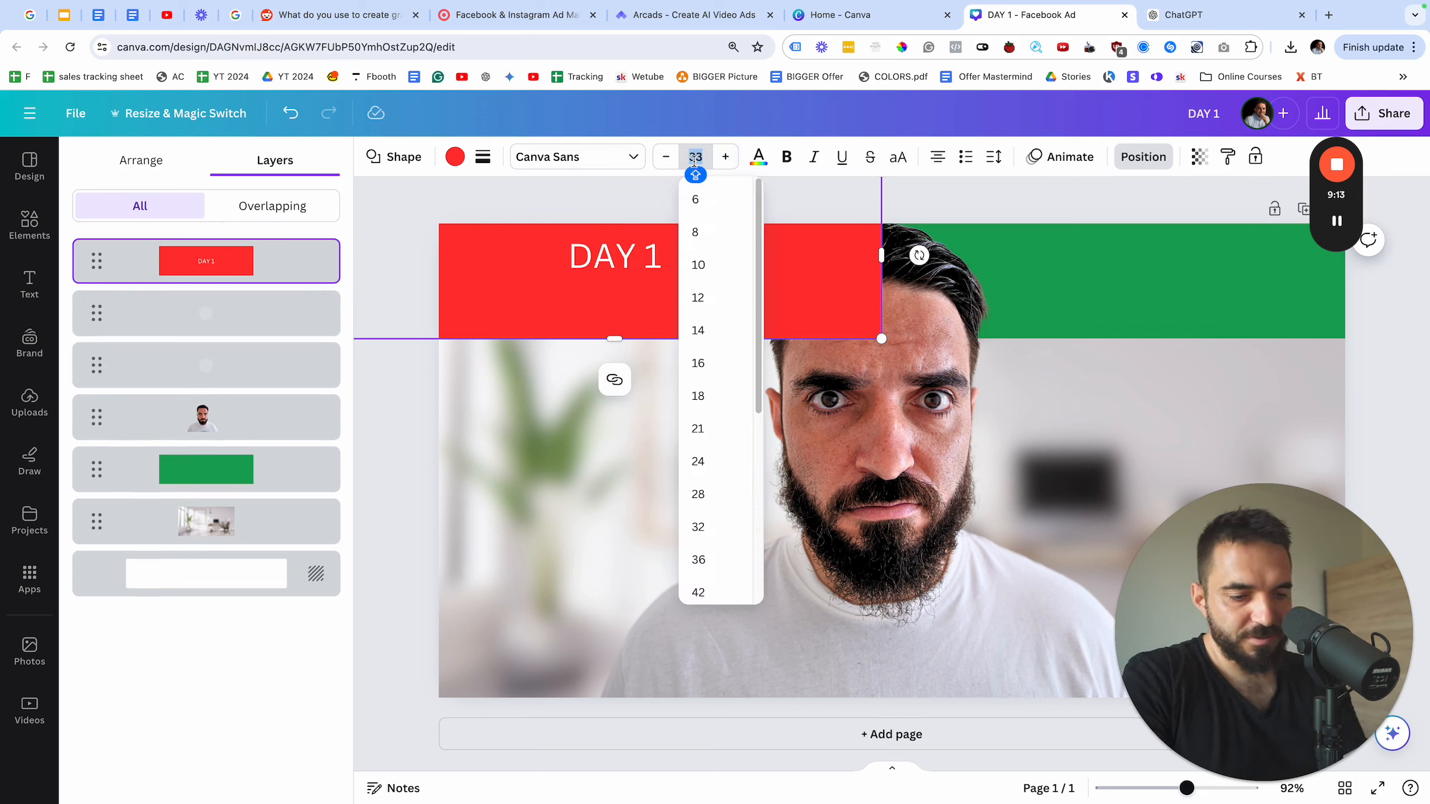
pyautogui.press('Return')
# - Remove the DAY 1 text from inside the red banner
pyautogui.click(599, 265)
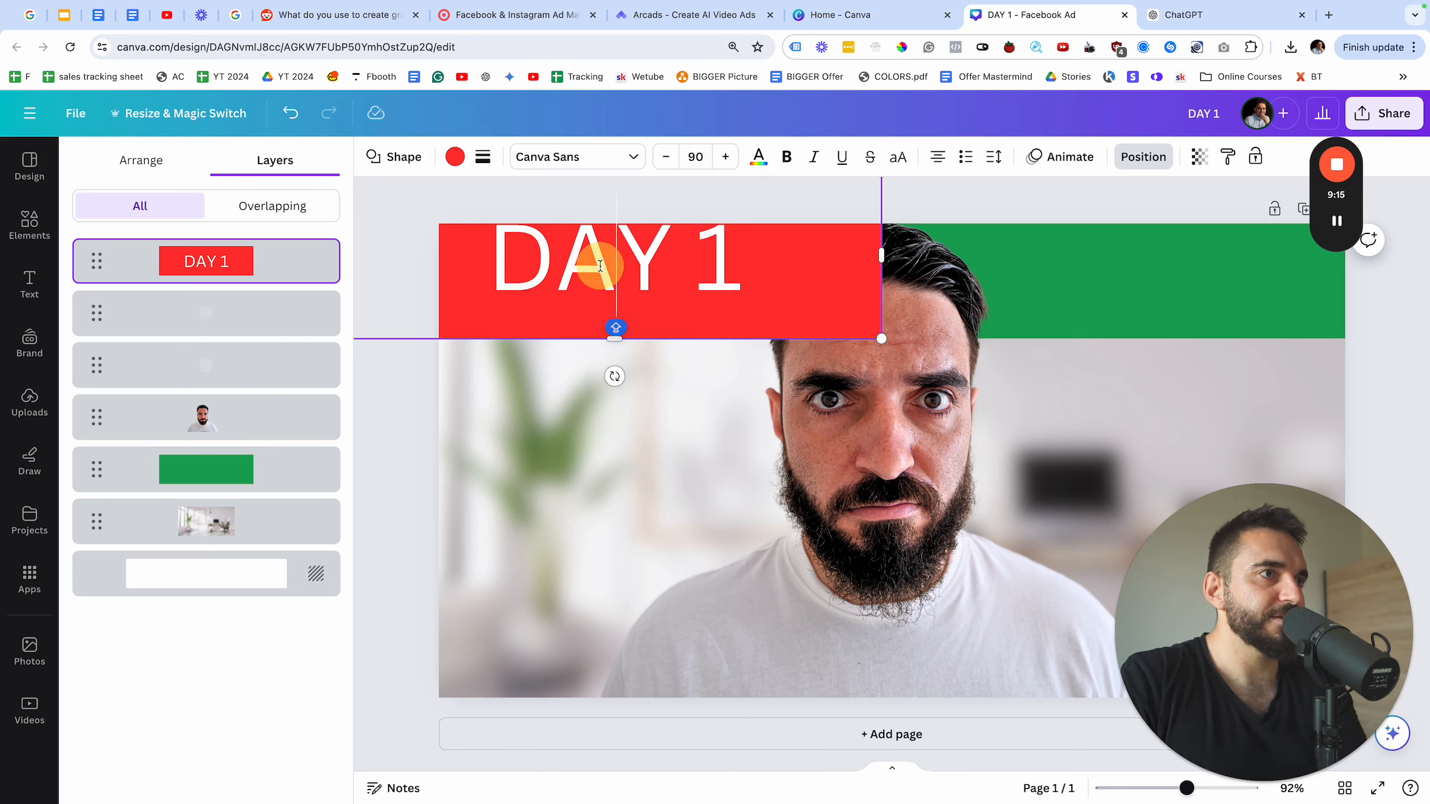
pyautogui.click(598, 263)
pyautogui.click(683, 258)
pyautogui.click(784, 281)
pyautogui.click(632, 380)
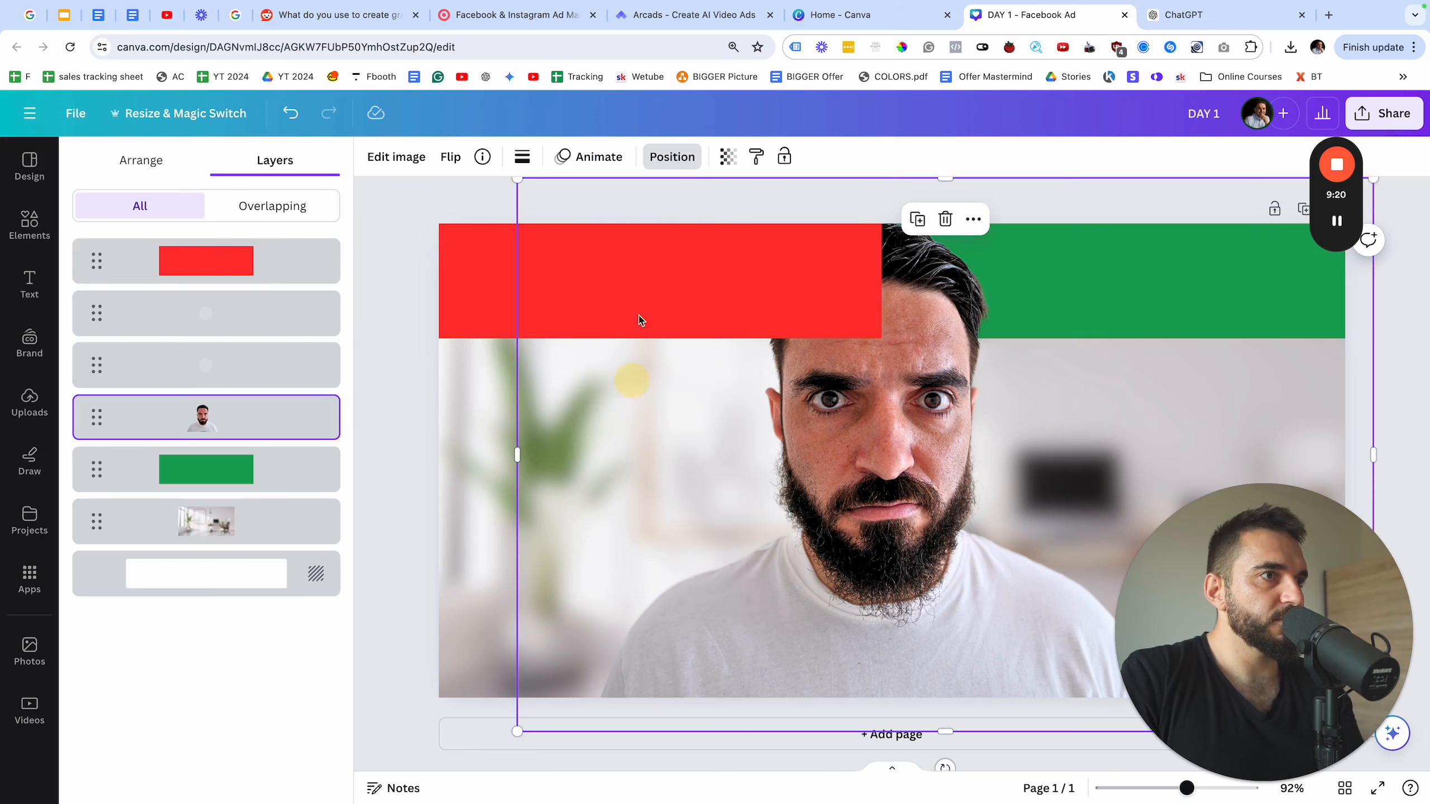
pyautogui.click(640, 320)
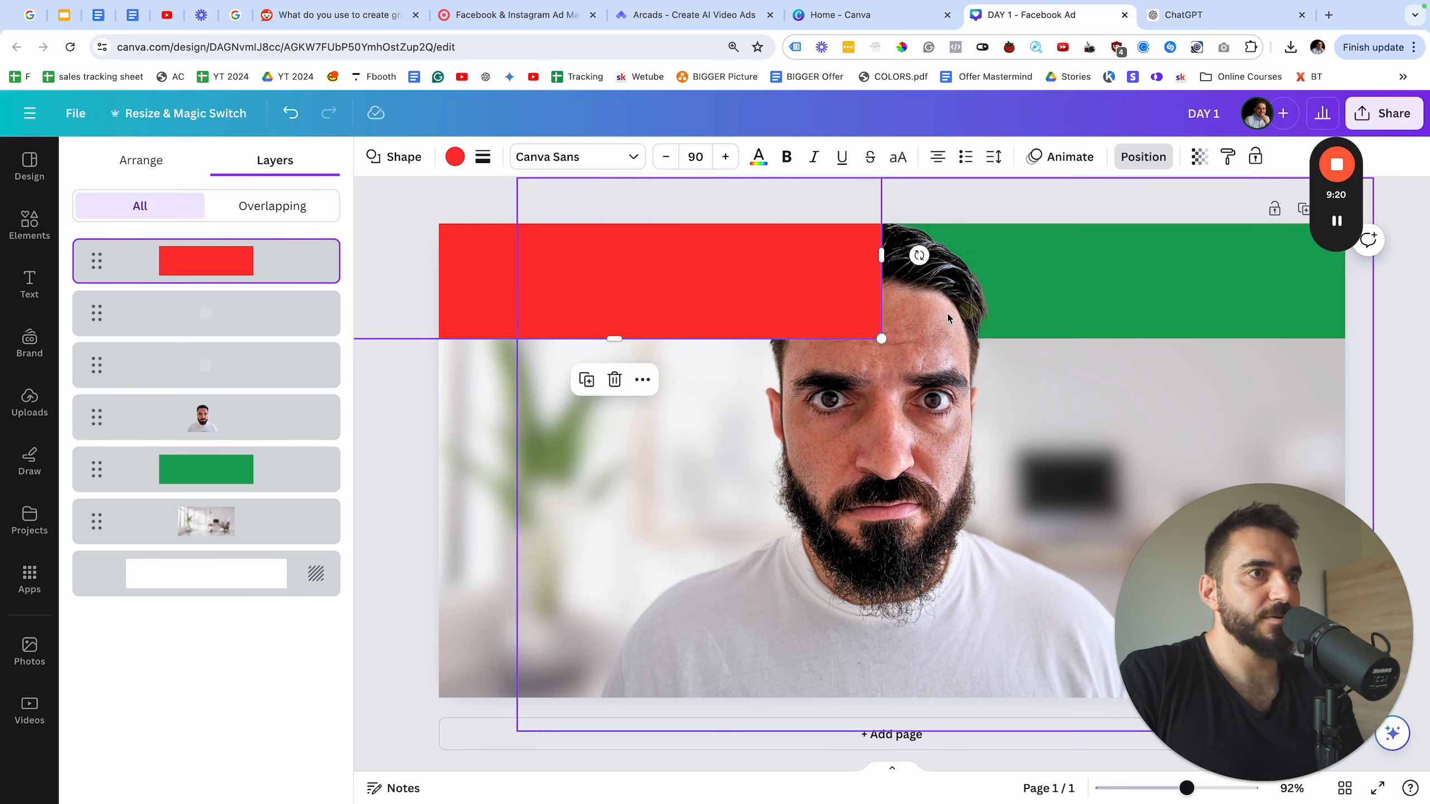
# - Add a separate heading text box to the page that reads DAY 1
pyautogui.click(29, 281)
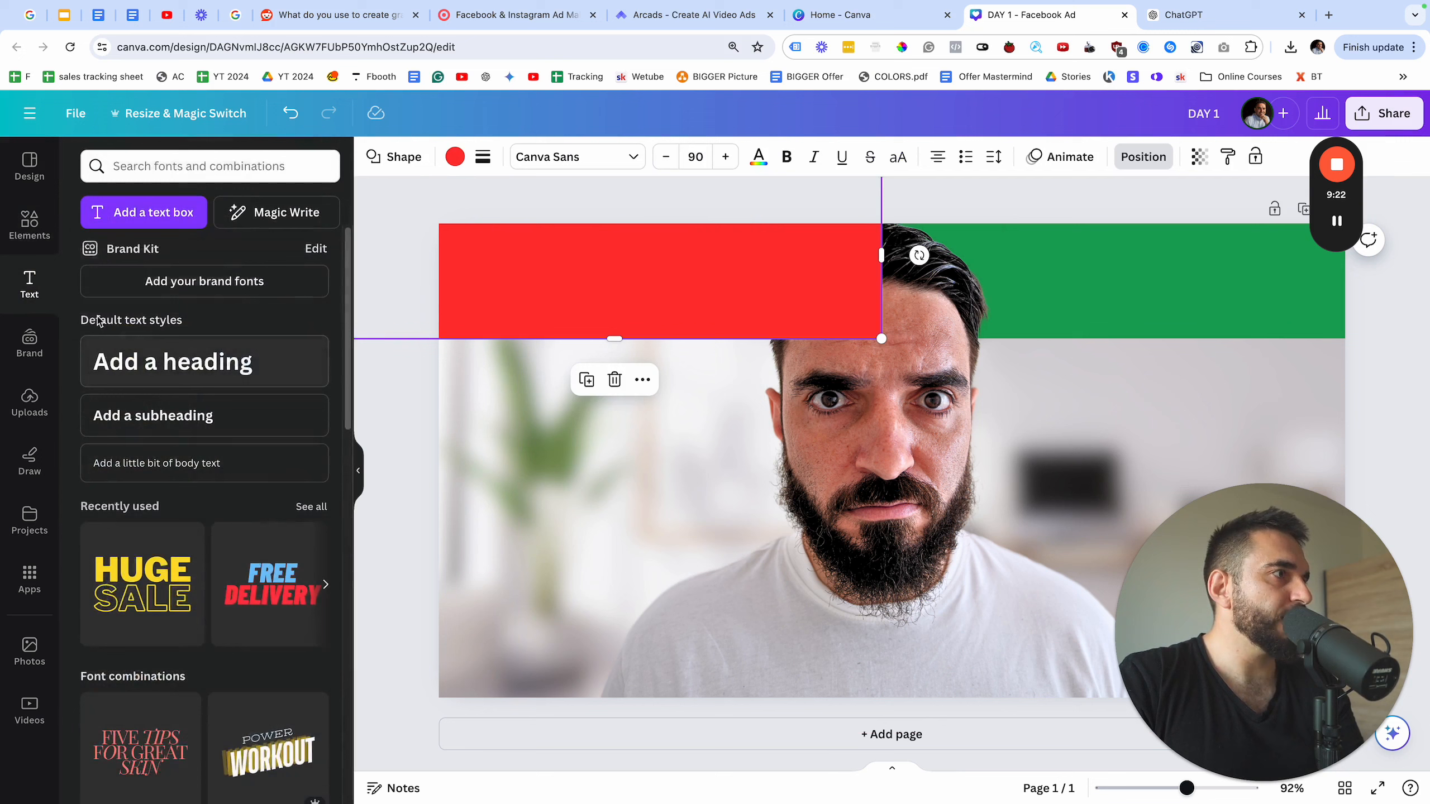
pyautogui.click(165, 366)
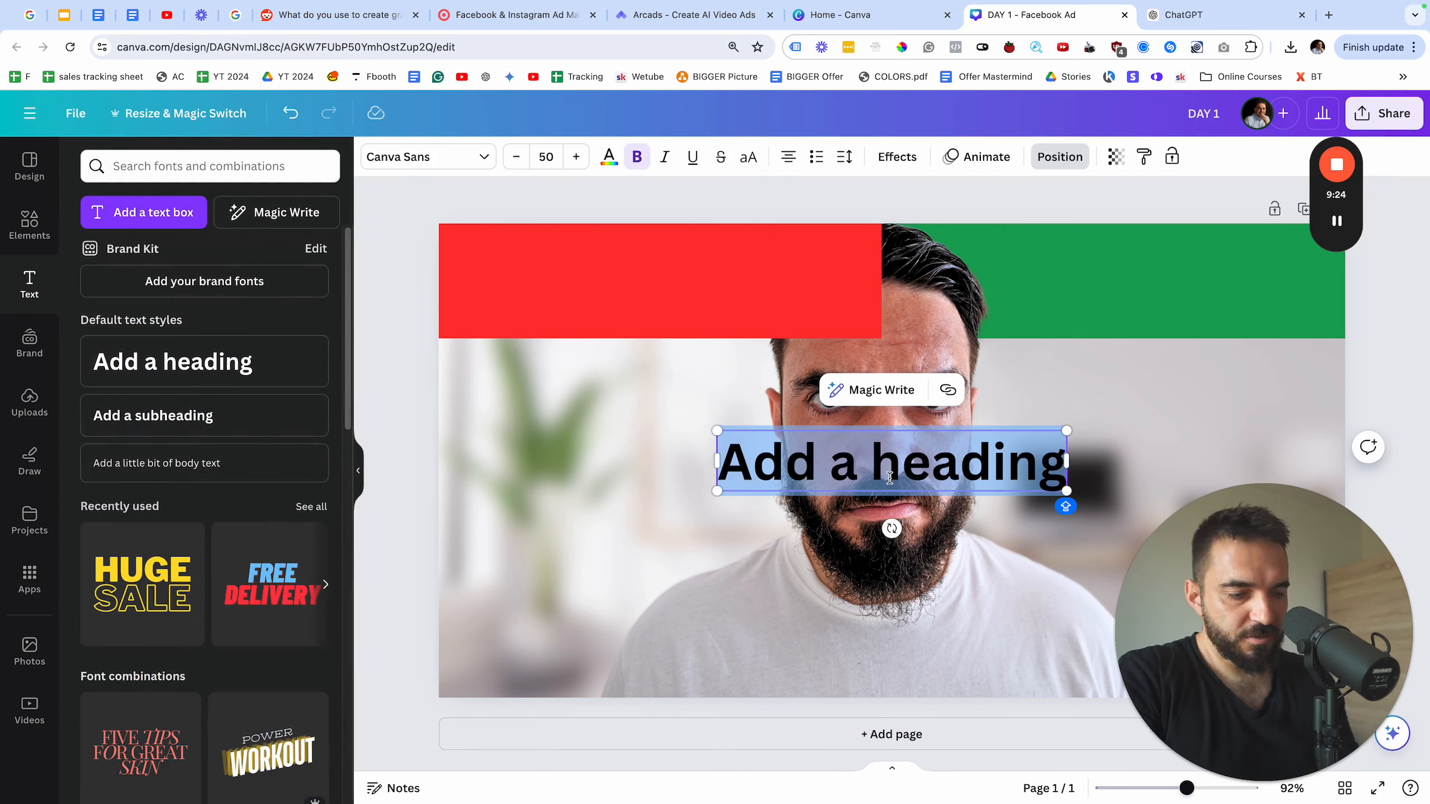
pyautogui.write('DAY 1')
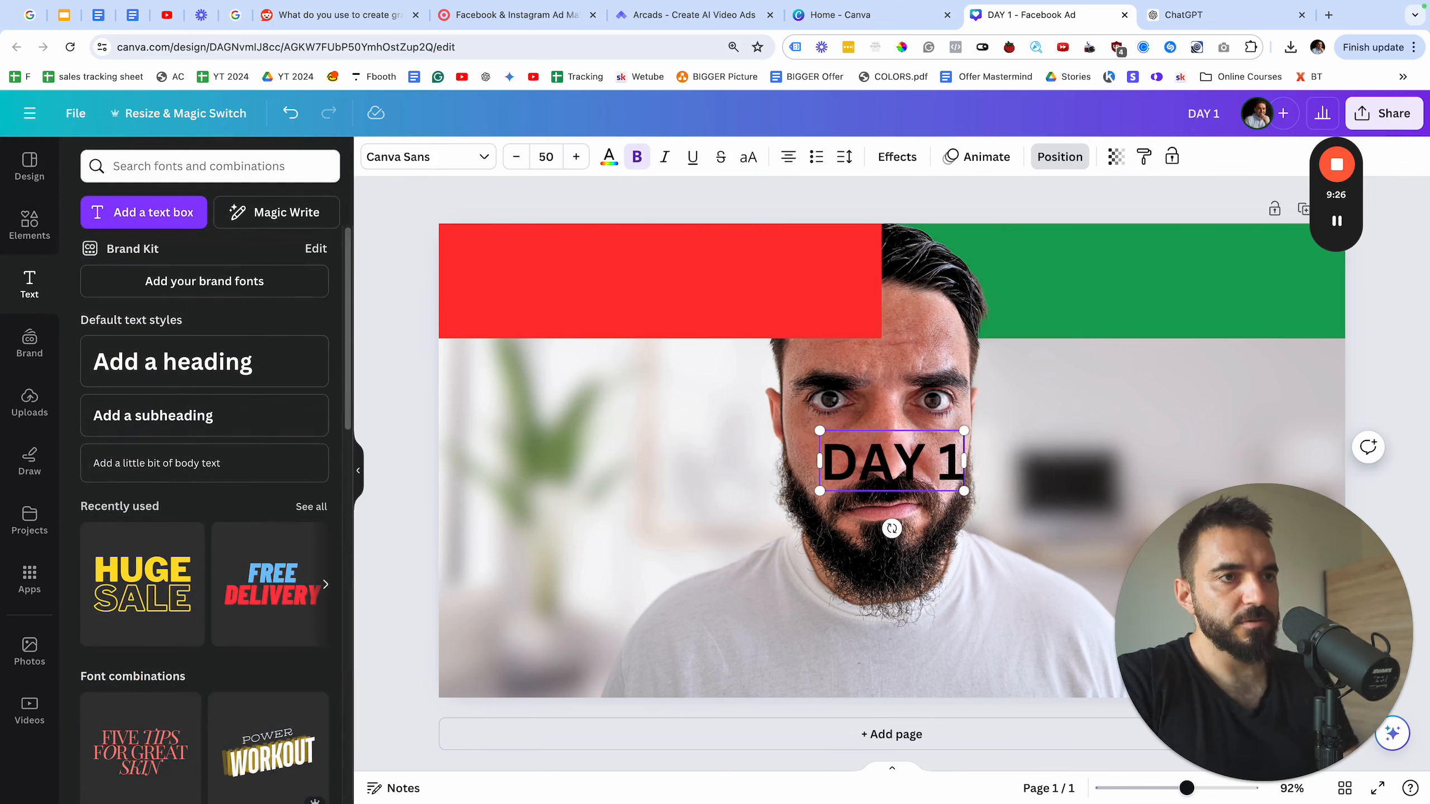
# - Colour the DAY 1 heading white, enlarge it to font size 104 and place it over the red banner
pyautogui.click(923, 438)
pyautogui.tripleClick(917, 455)
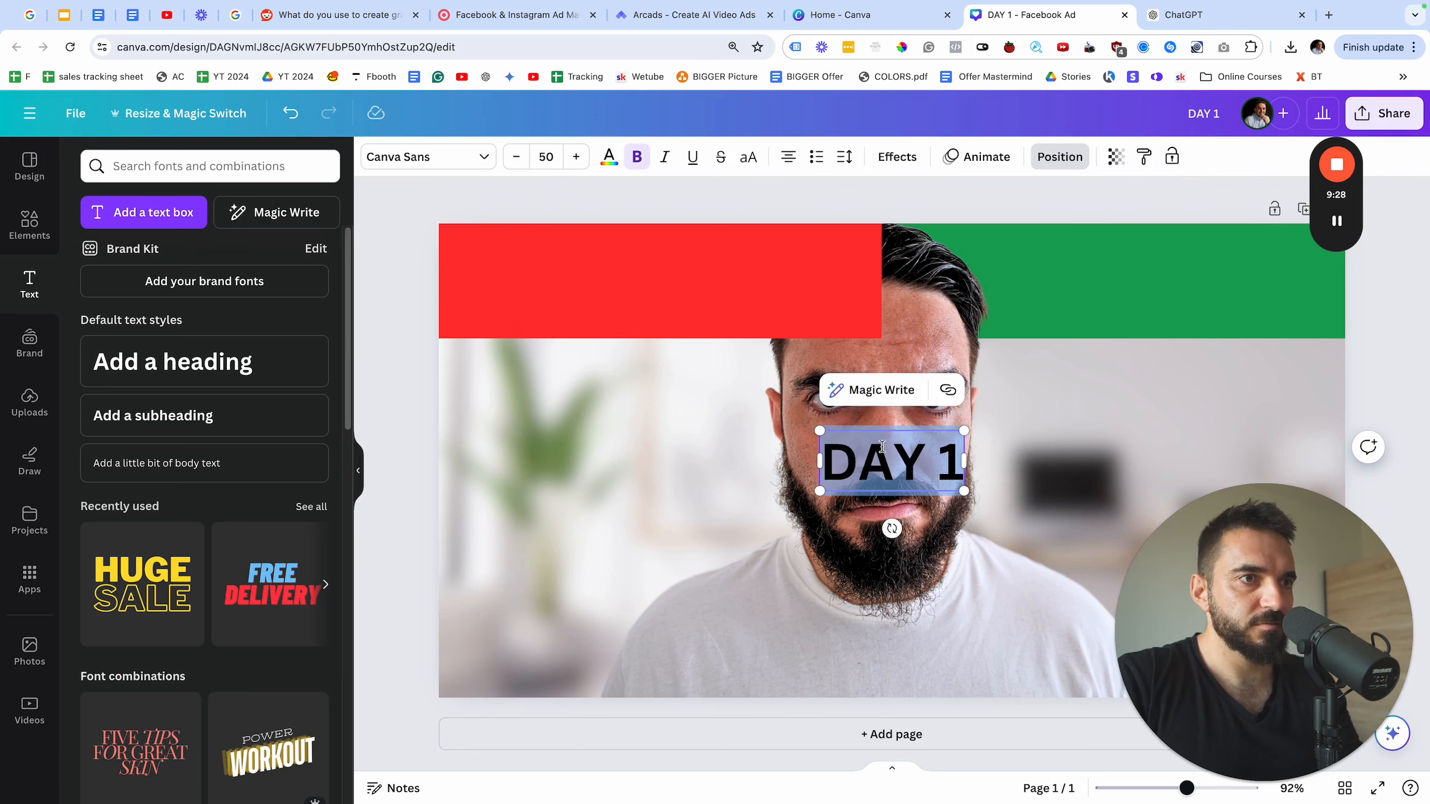
pyautogui.click(608, 159)
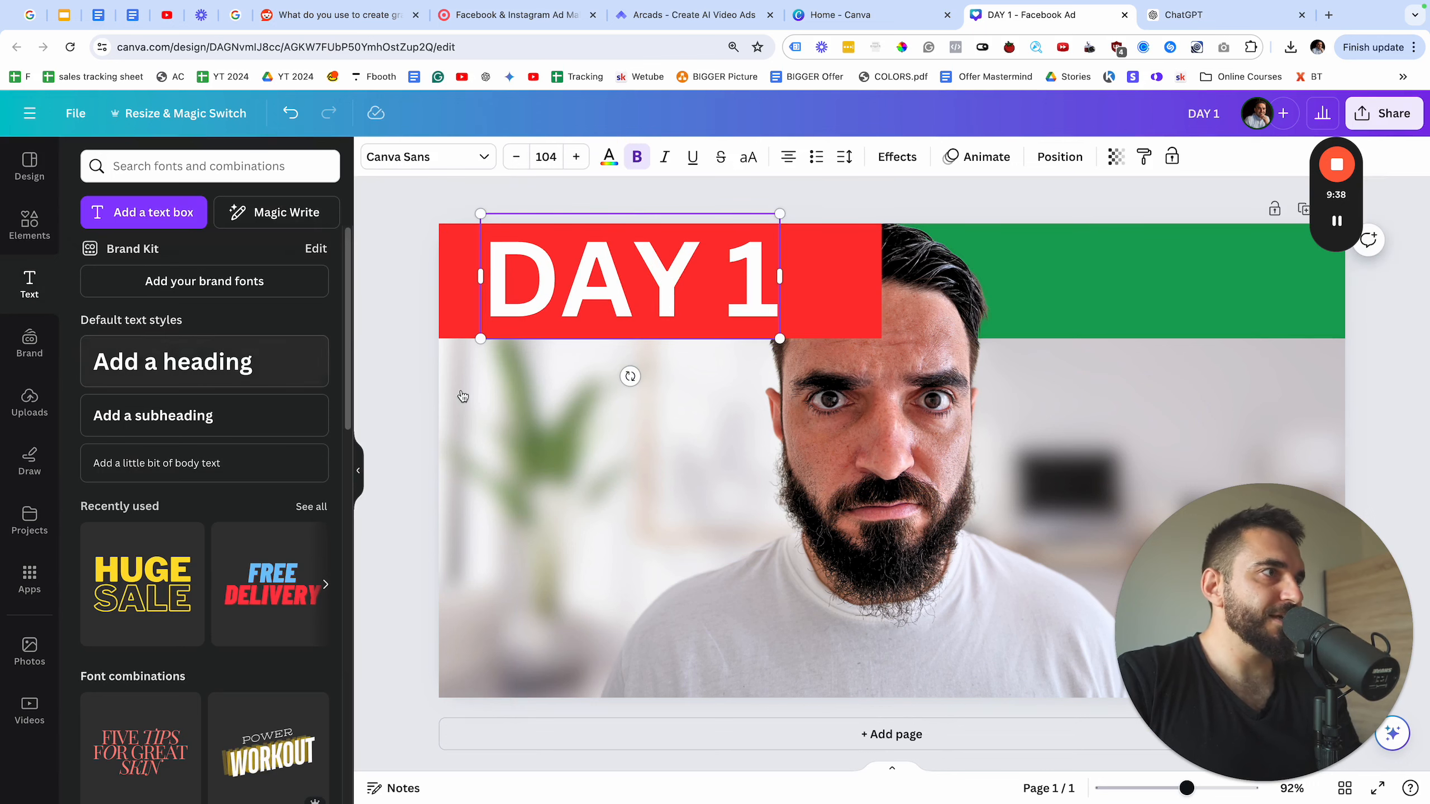
pyautogui.click(629, 360)
pyautogui.click(691, 286)
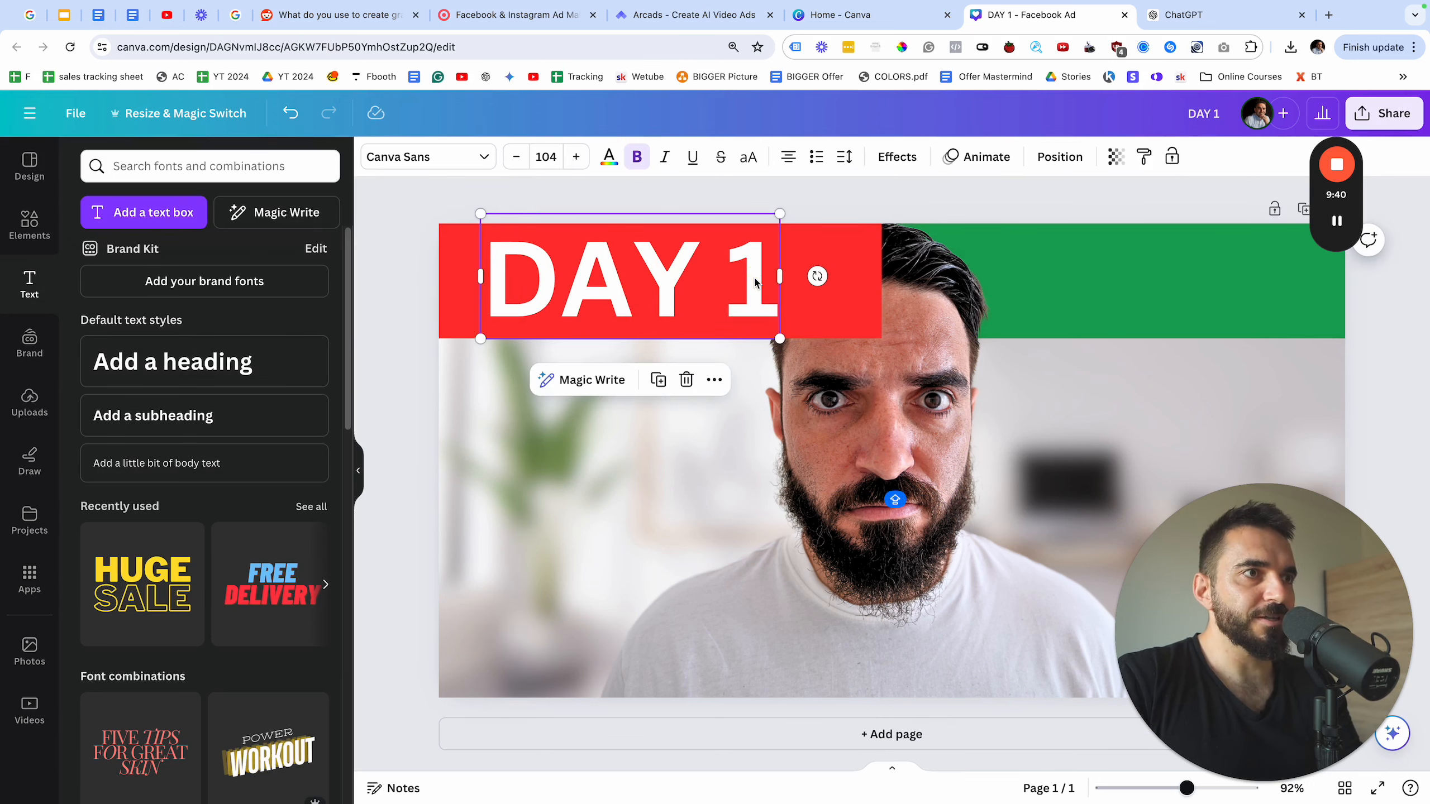
# - Duplicate the DAY 1 heading onto the green banner and change the copy's text to DAY 5
pyautogui.click(1077, 327)
pyautogui.click(636, 290)
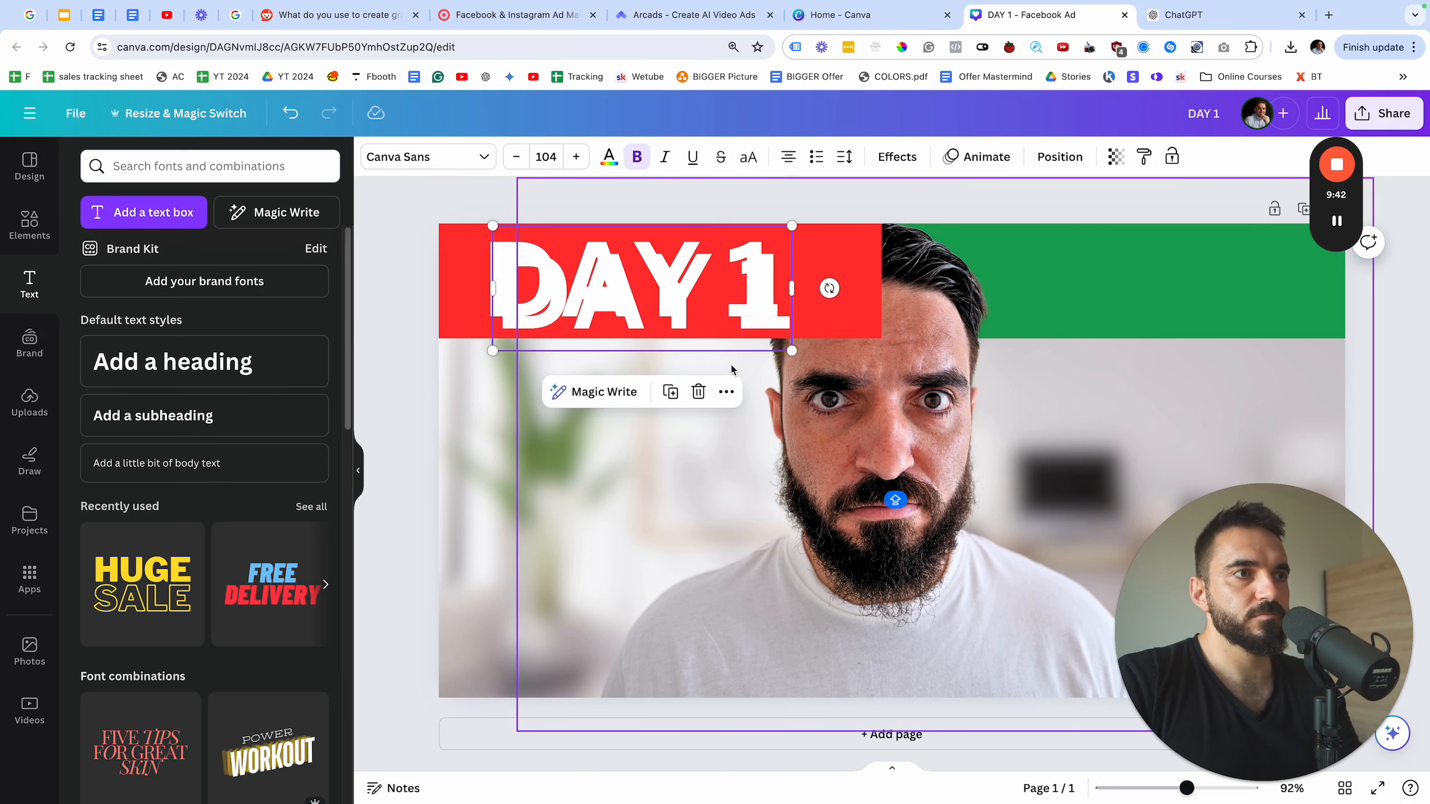
pyautogui.moveTo(637, 290); pyautogui.dragTo(1158, 296)
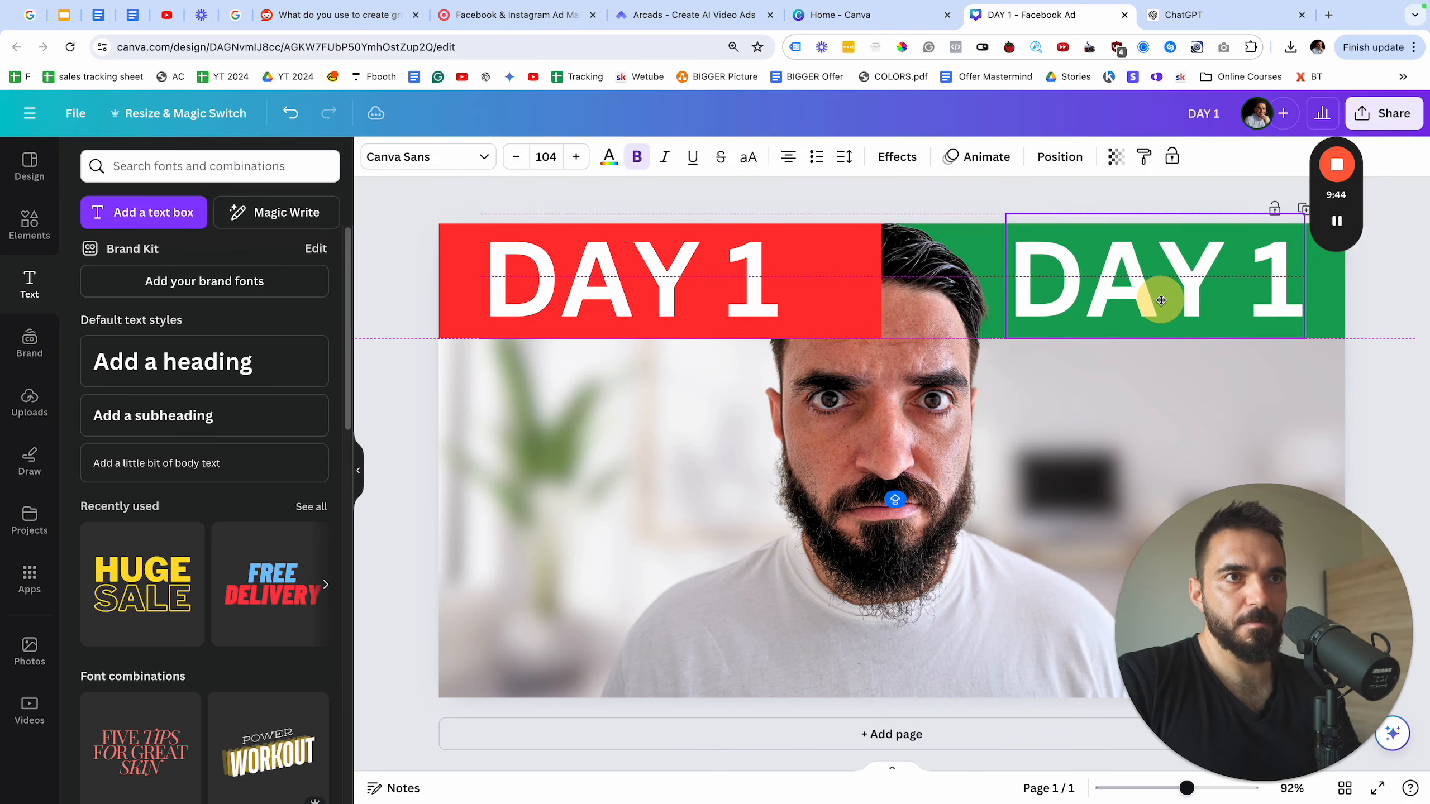
pyautogui.doubleClick(1279, 284)
pyautogui.write('DAY 5')
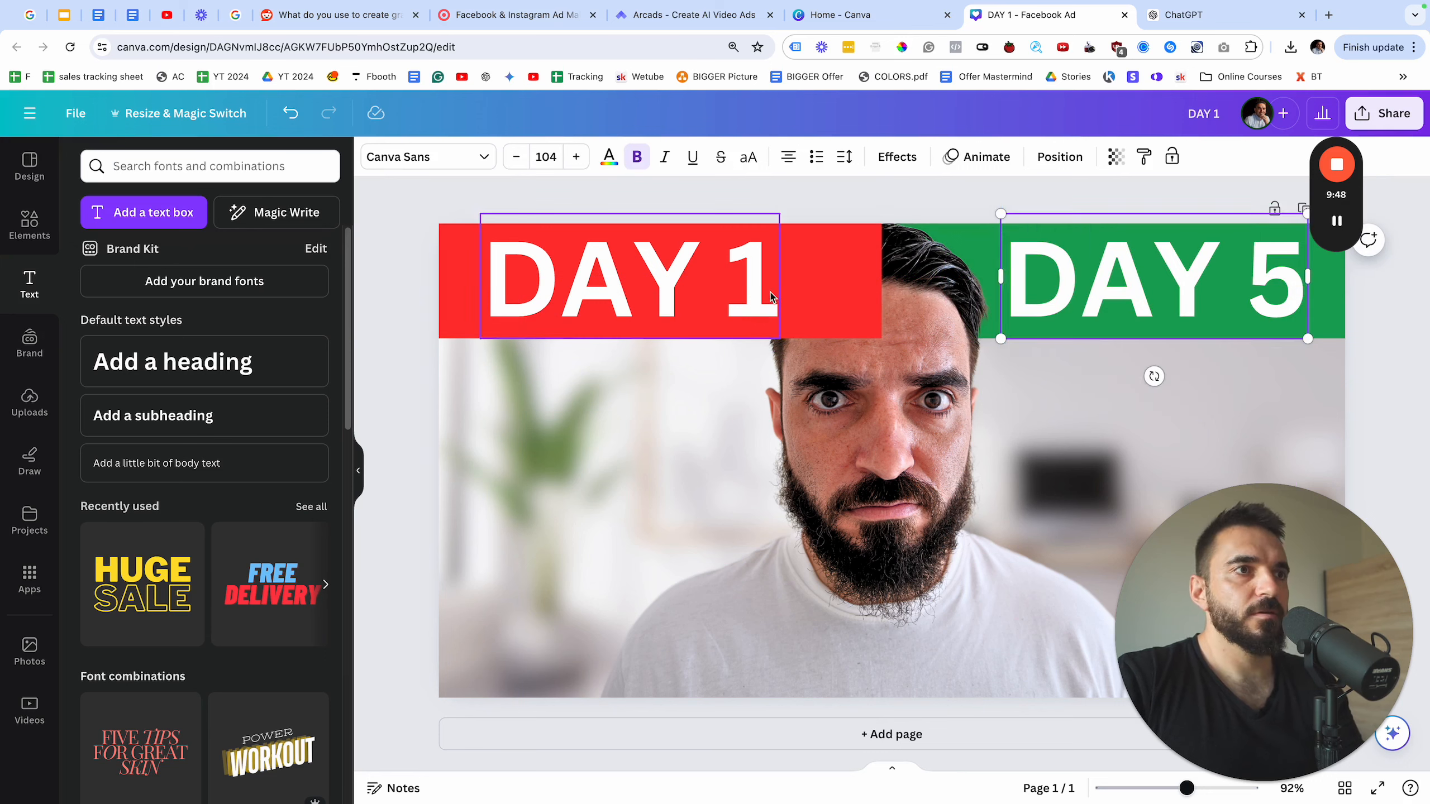
# - Try sending the red banner to the very back of the layer order
pyautogui.click(732, 288)
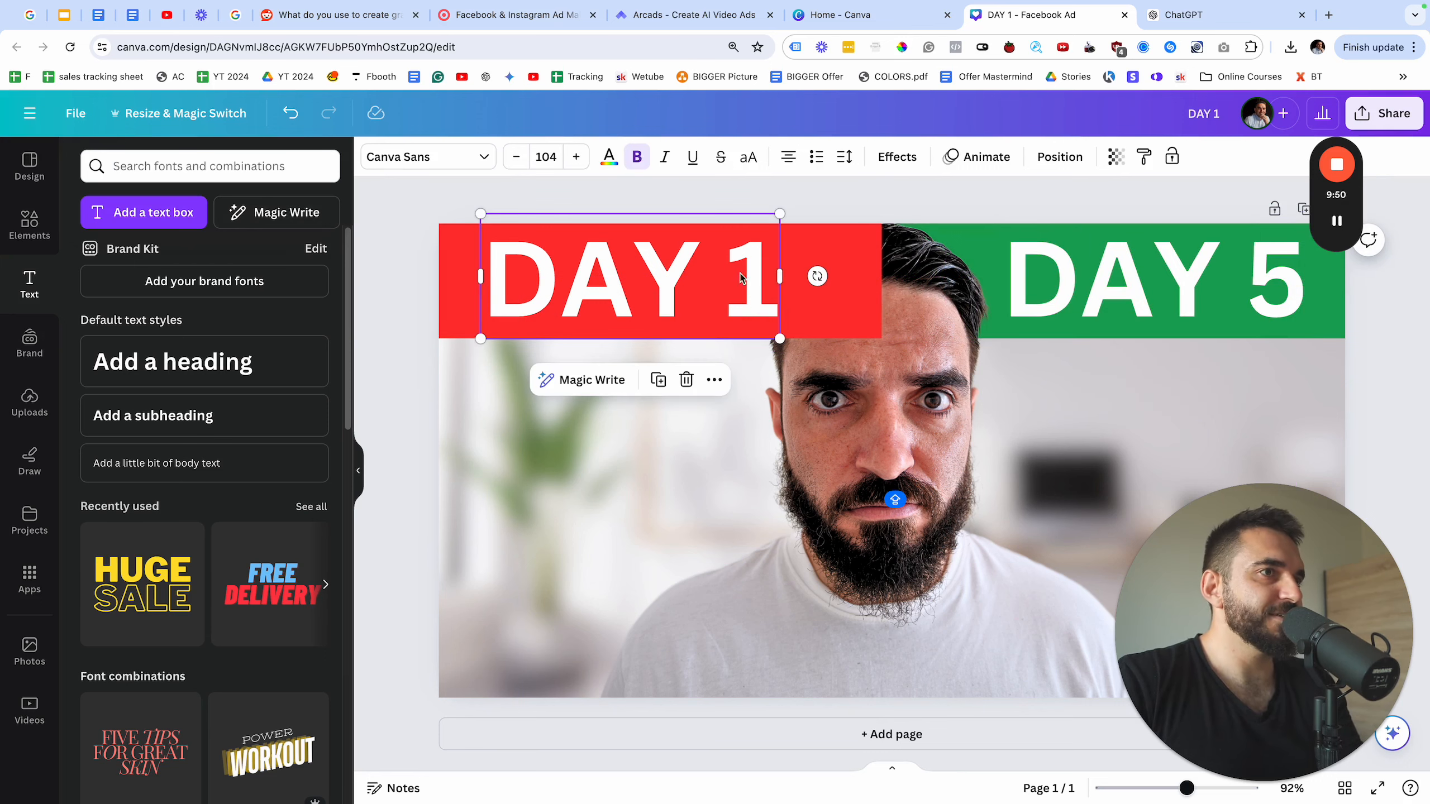
pyautogui.rightClick(857, 276)
pyautogui.moveTo(929, 475)
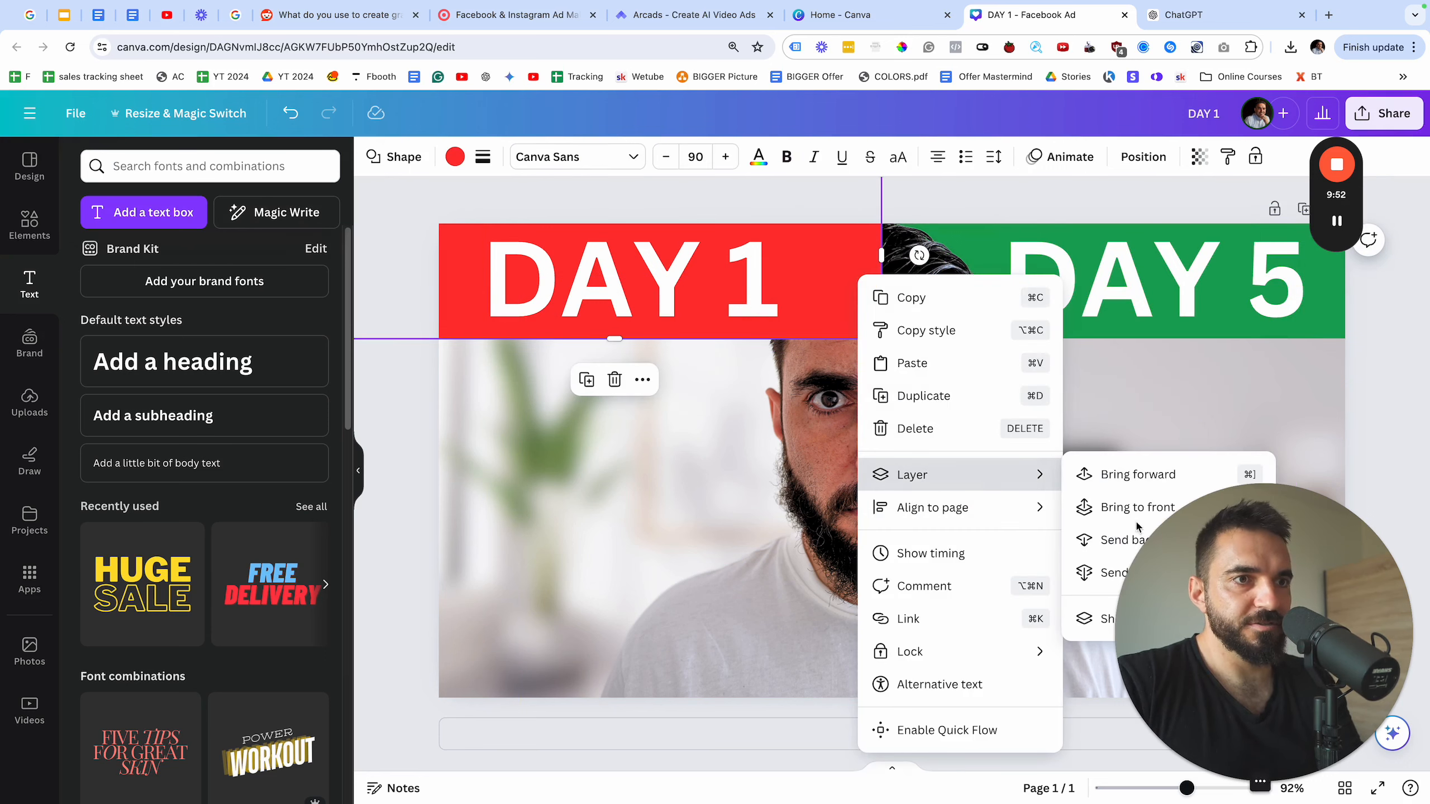
pyautogui.click(1108, 574)
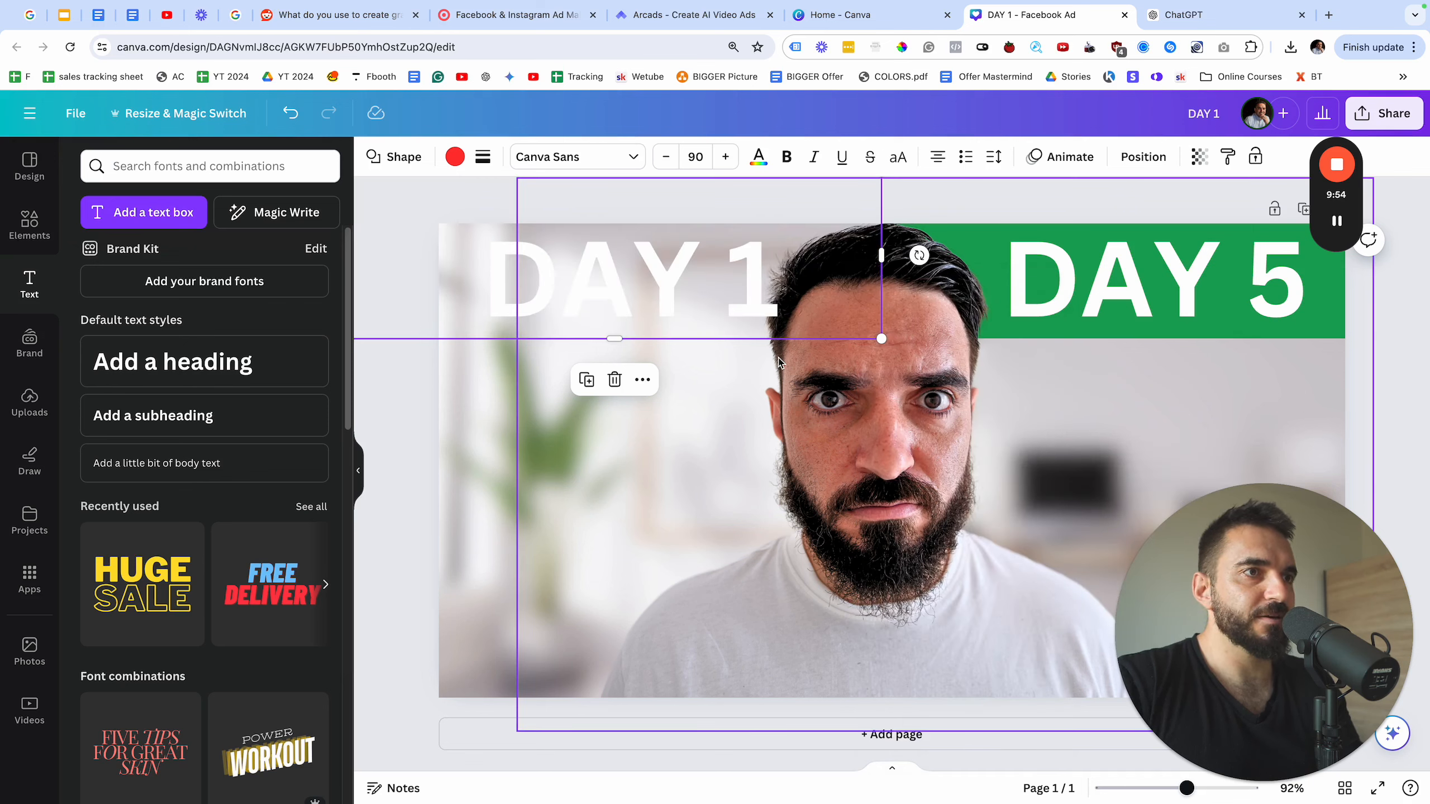
pyautogui.press('super+z')
# - Send the red banner backward by one layer so that it sits behind the portrait
pyautogui.rightClick(806, 289)
pyautogui.moveTo(957, 485)
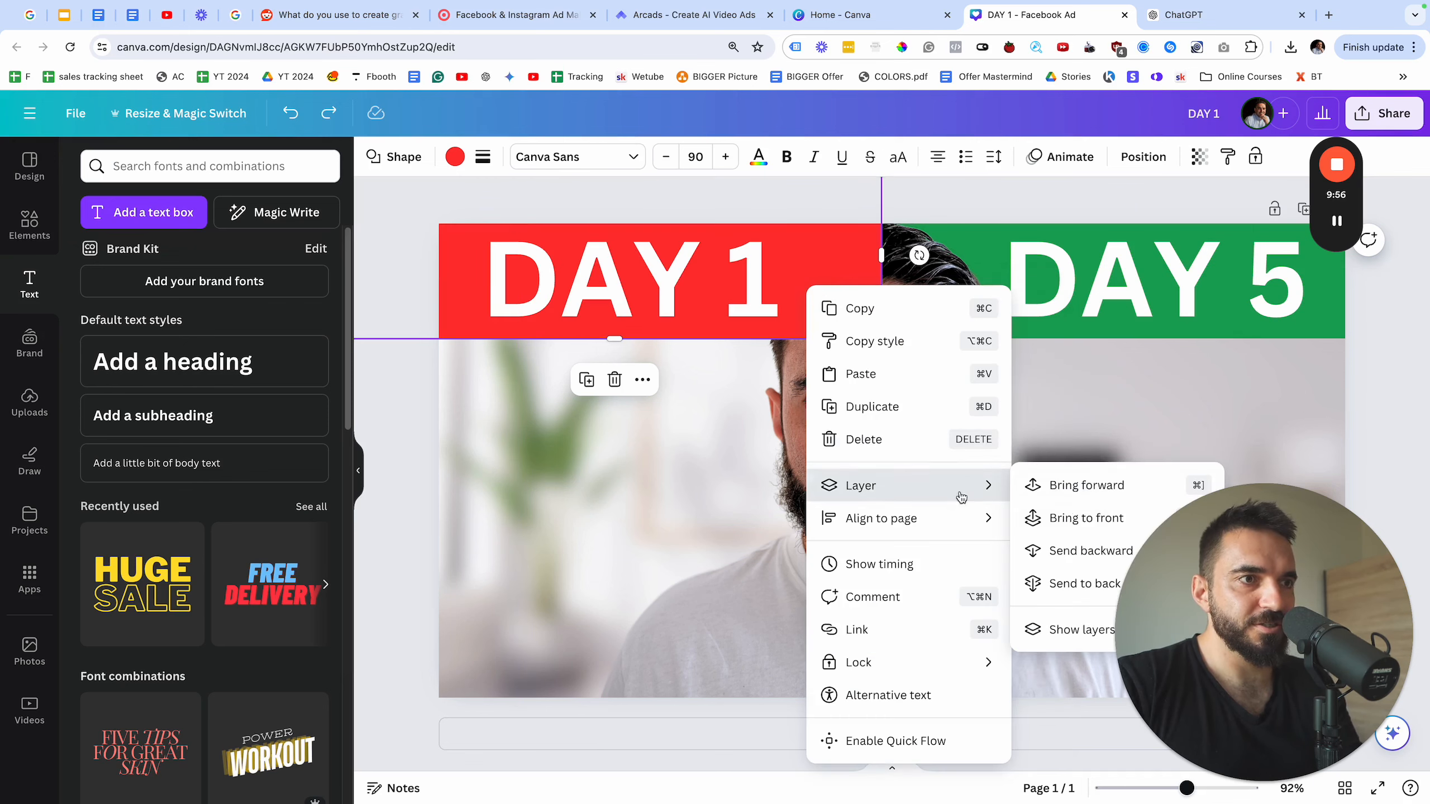
pyautogui.click(1076, 565)
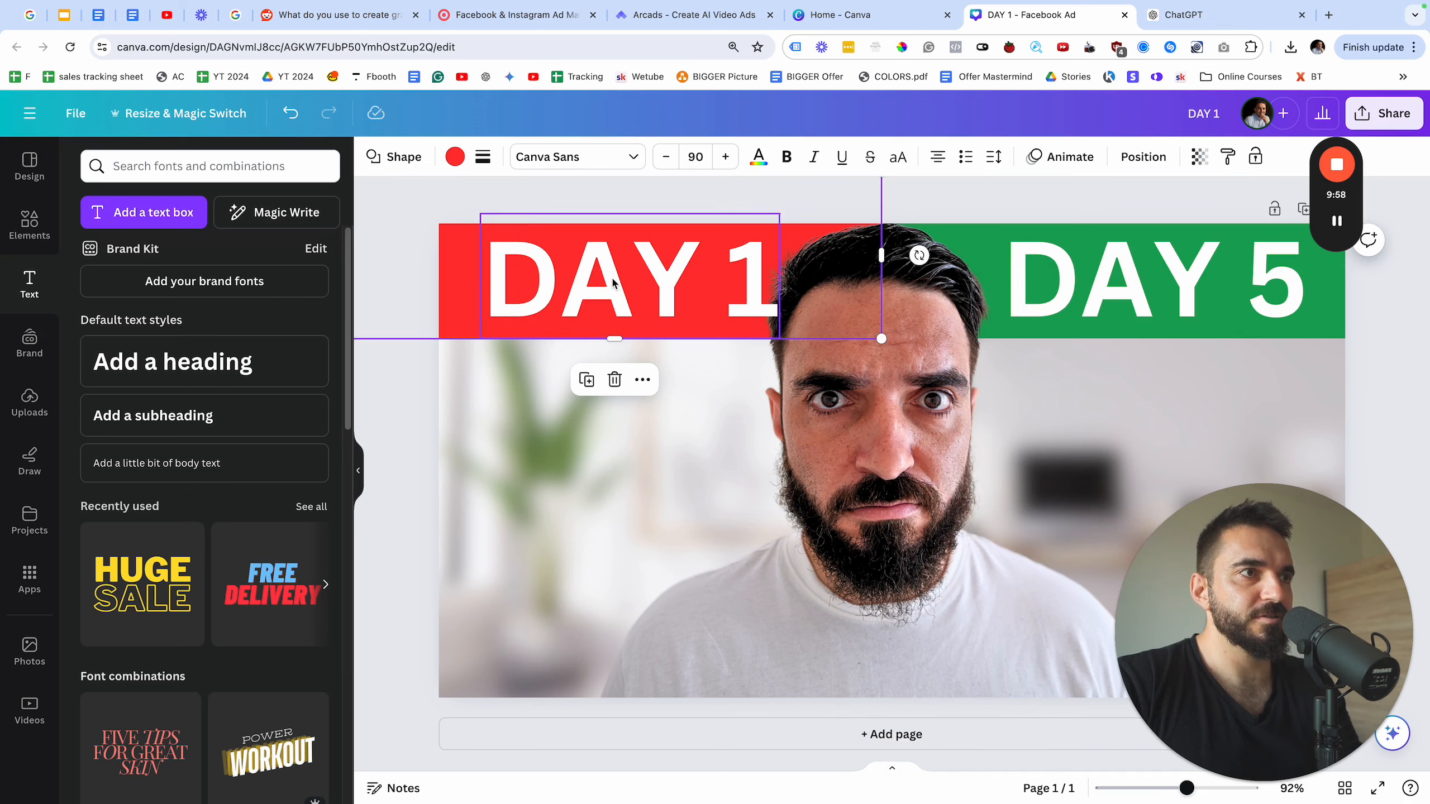
# - Shift the DAY 1 and DAY 5 headings slightly to the left and enlarge both by a few font-size points
pyautogui.click(595, 275)
pyautogui.moveTo(1146, 273); pyautogui.dragTo(1127, 271)
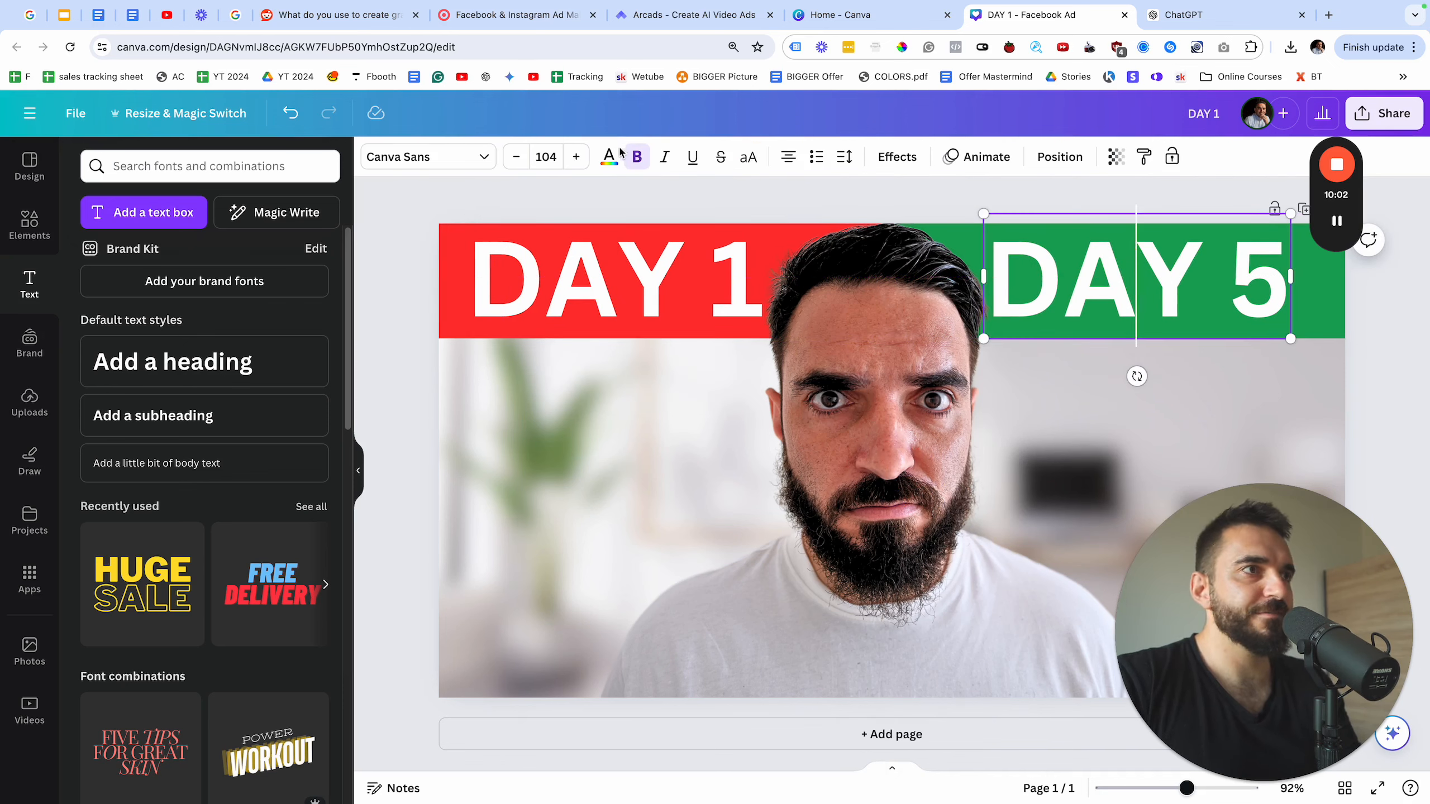
pyautogui.click(575, 156)
pyautogui.click(576, 156)
pyautogui.click(575, 157)
pyautogui.click(576, 156)
pyautogui.click(587, 162)
pyautogui.click(642, 265)
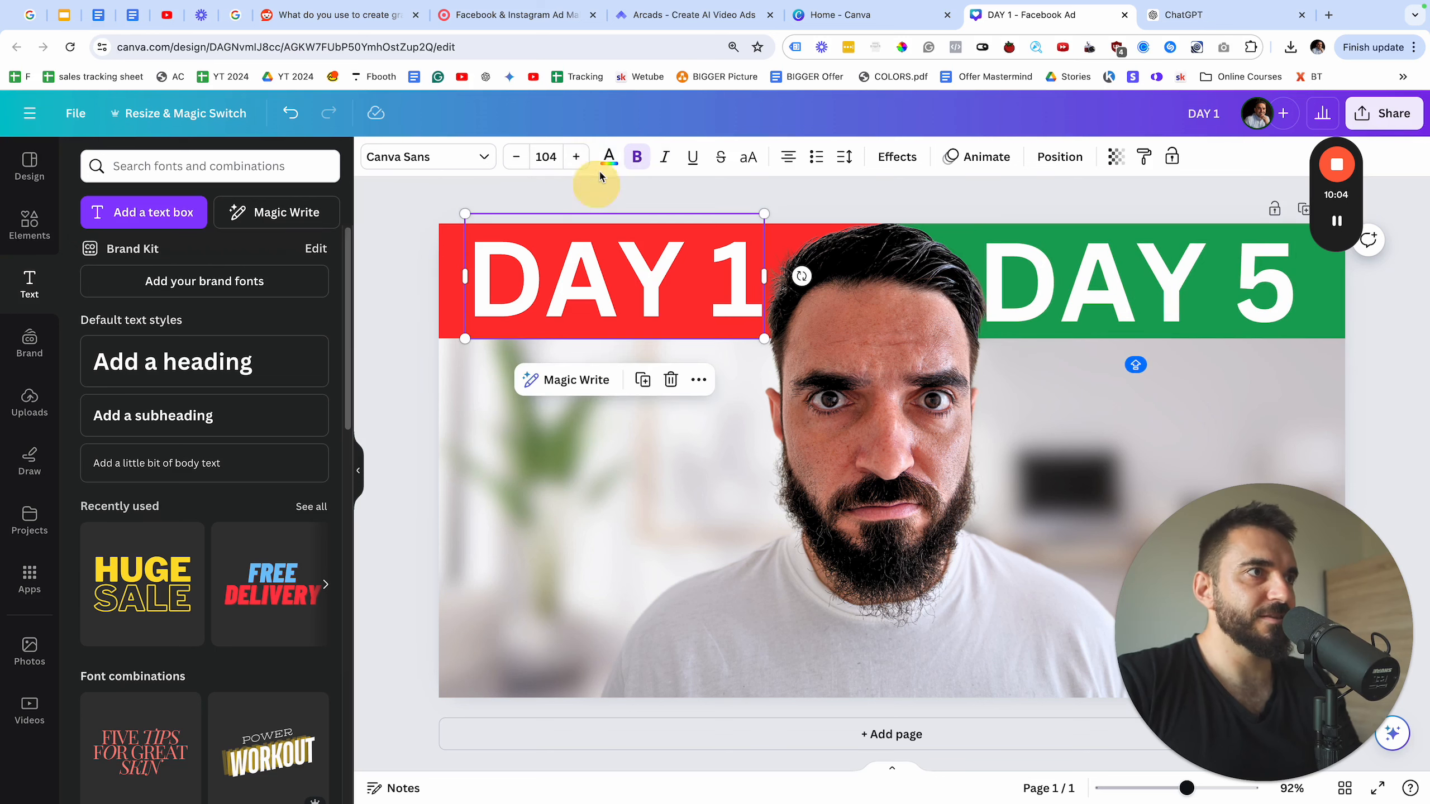
pyautogui.click(580, 162)
pyautogui.click(579, 160)
pyautogui.click(578, 160)
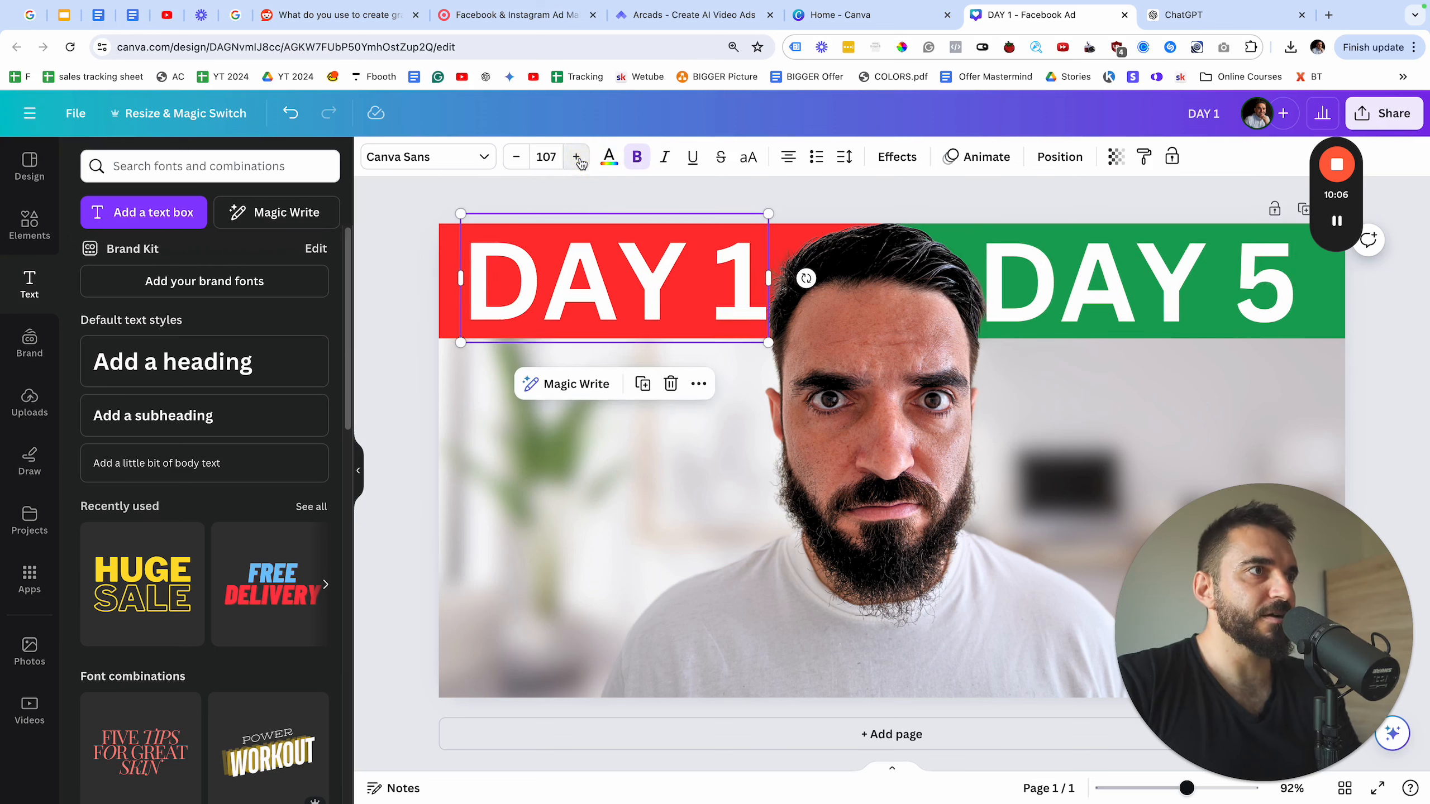
pyautogui.click(578, 161)
pyautogui.click(438, 422)
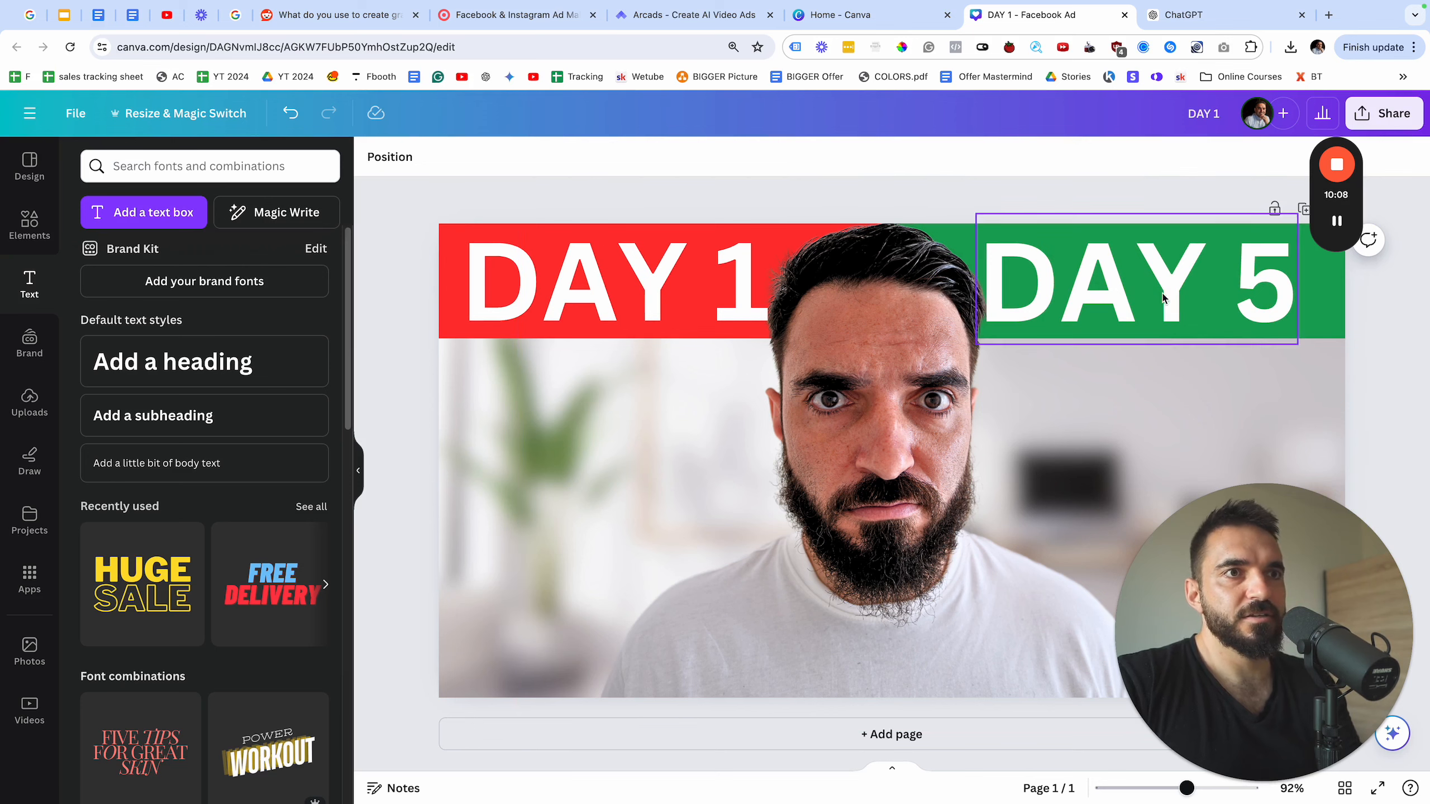
# - Add a subheading reading PURCHASES: 0 and place it below the red banner, beside the portrait
pyautogui.moveTo(1186, 788); pyautogui.dragTo(1150, 788)
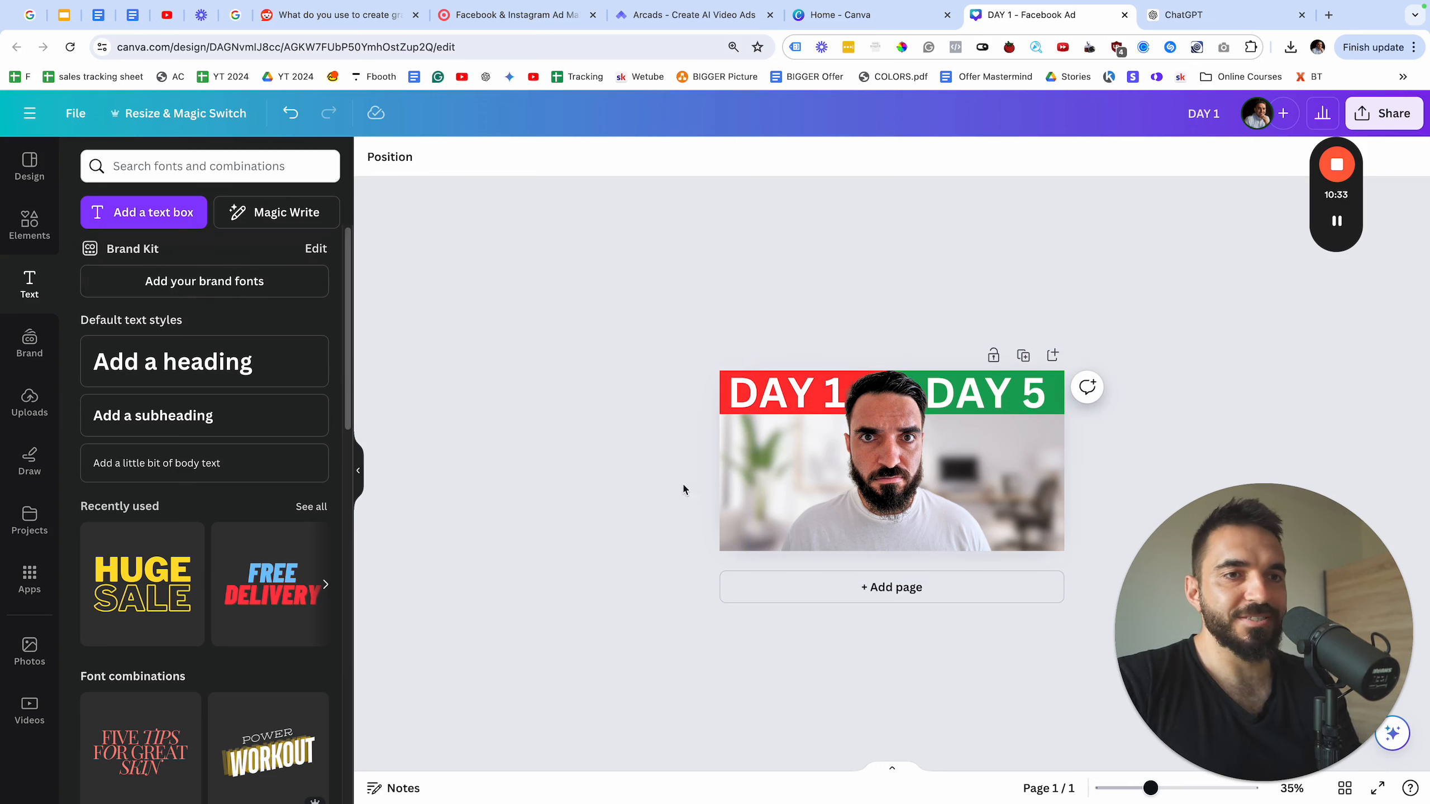
pyautogui.click(540, 421)
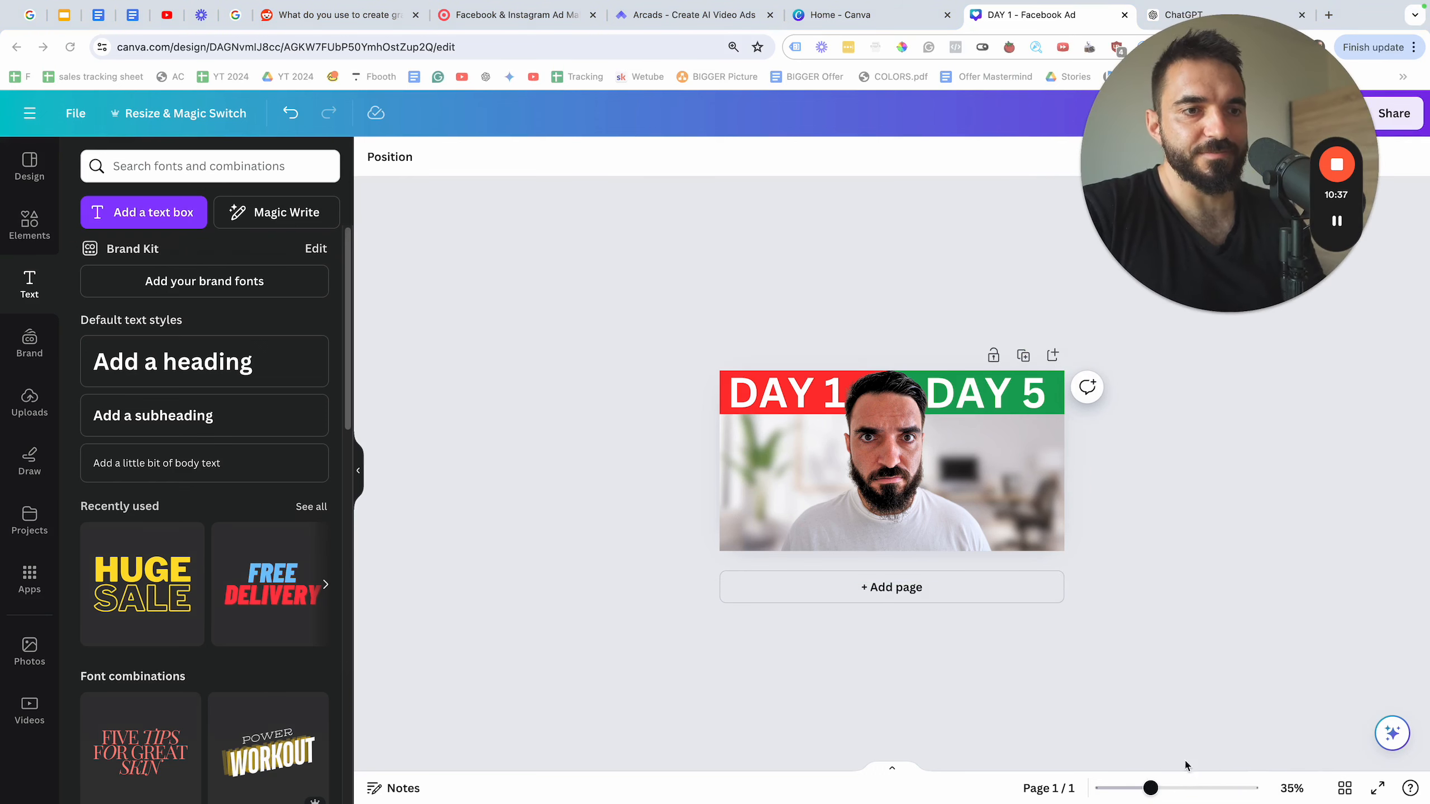
pyautogui.moveTo(1150, 788); pyautogui.dragTo(1208, 677)
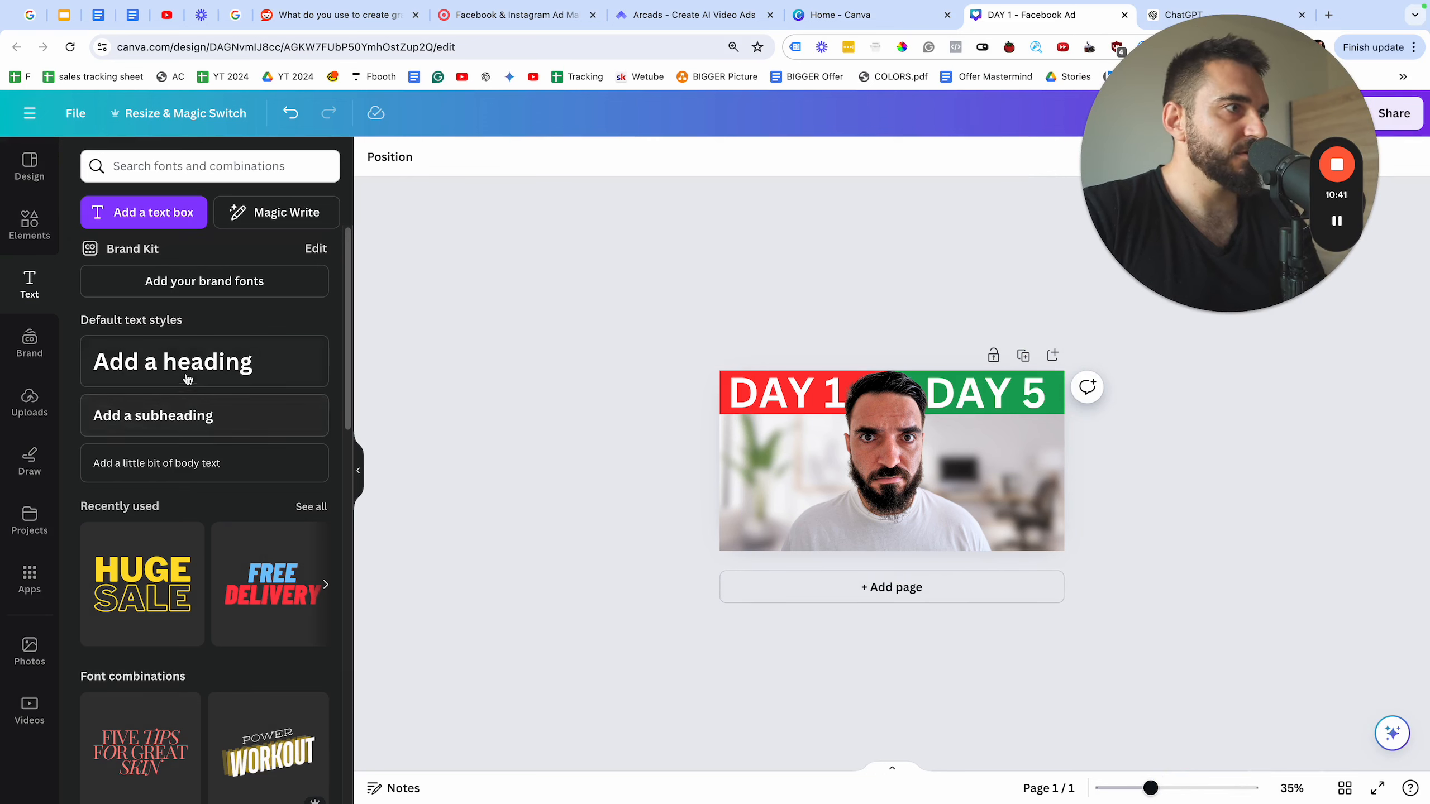
pyautogui.click(153, 415)
pyautogui.press('BackSpace')
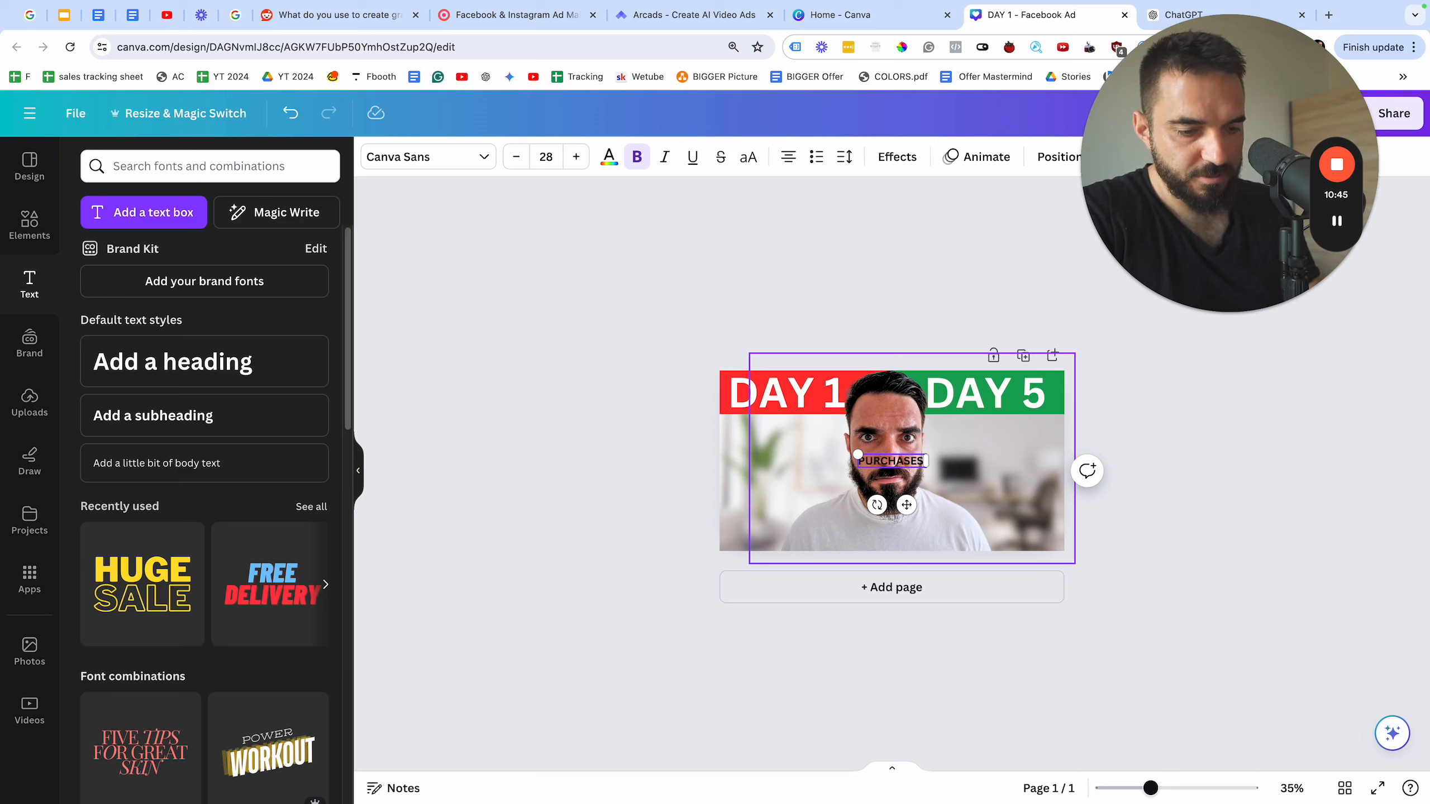
pyautogui.press('Escape')
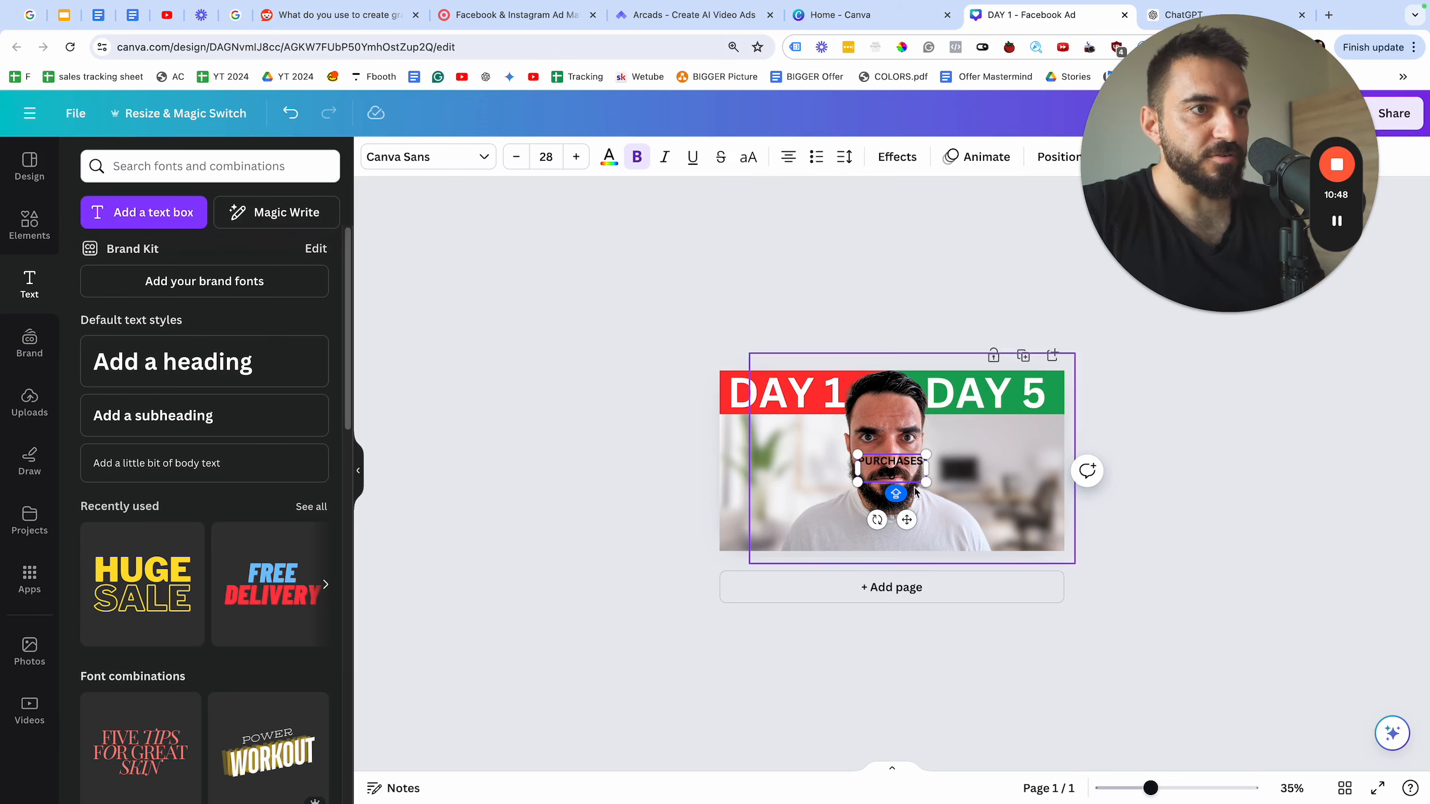
pyautogui.click(875, 686)
pyautogui.moveTo(887, 463); pyautogui.dragTo(763, 467)
# - Colour the purchases text white
pyautogui.doubleClick(764, 463)
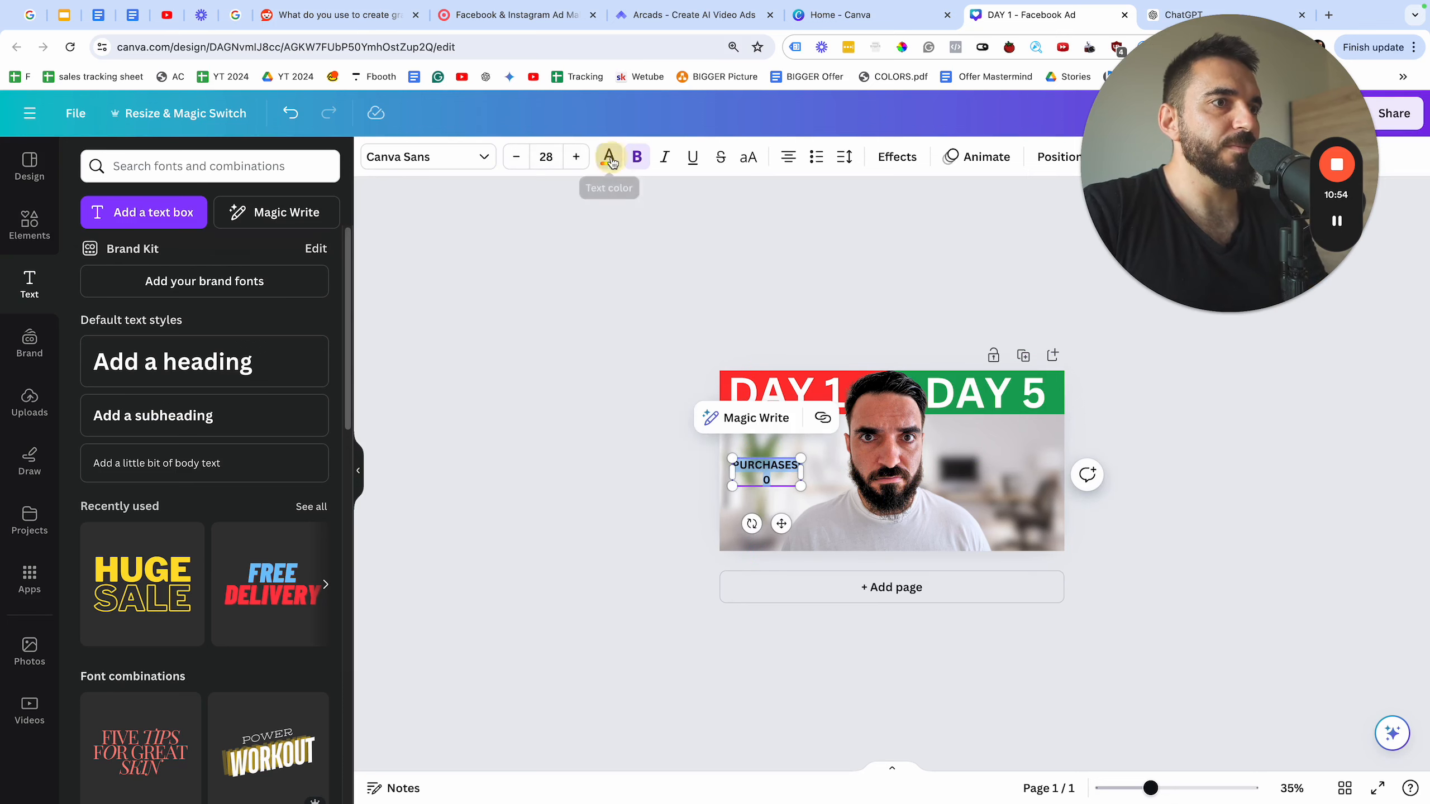
pyautogui.click(605, 158)
pyautogui.click(276, 262)
pyautogui.click(504, 543)
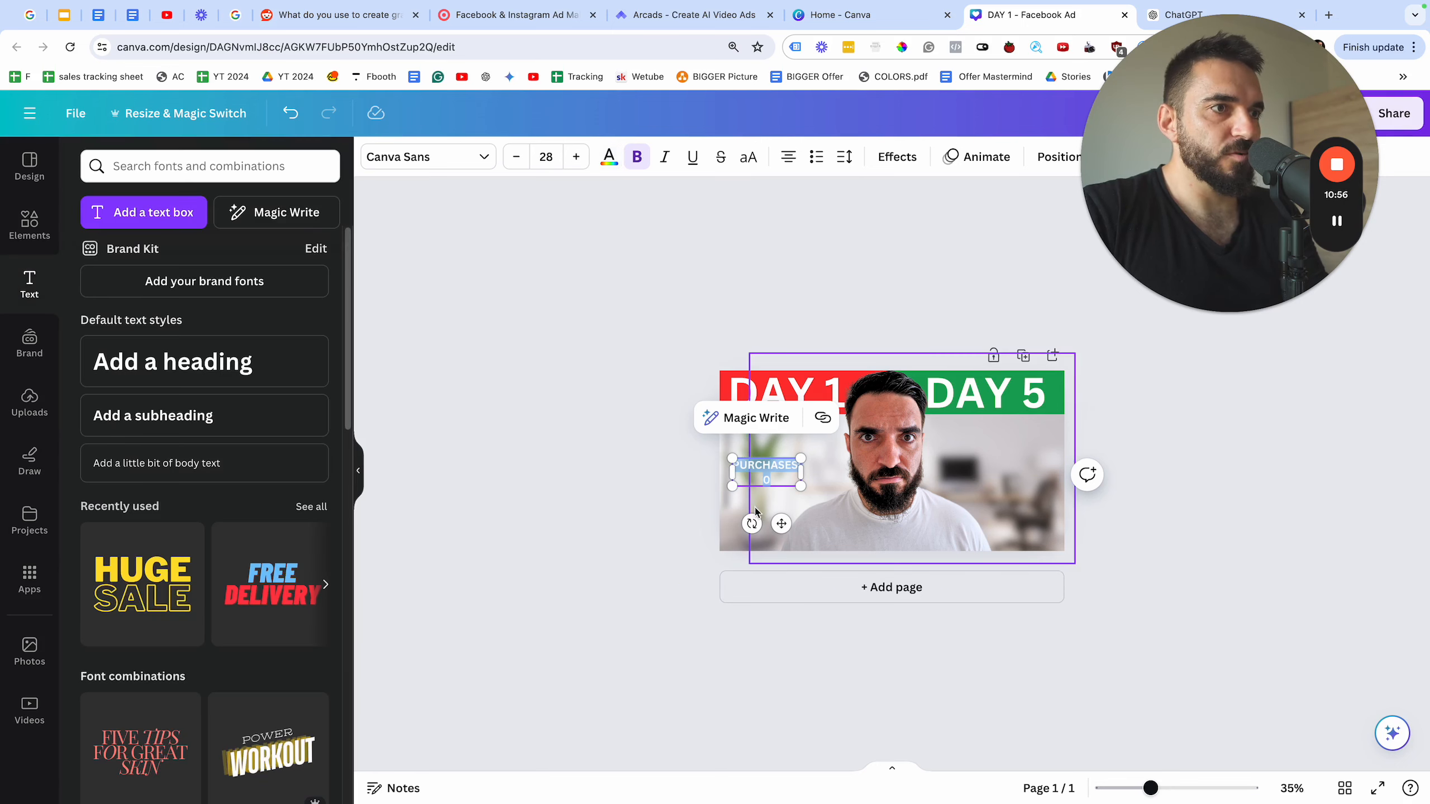
# - Move the purchases text slightly closer to the portrait and colour it black
pyautogui.click(777, 426)
pyautogui.moveTo(785, 465); pyautogui.dragTo(797, 465)
pyautogui.doubleClick(792, 465)
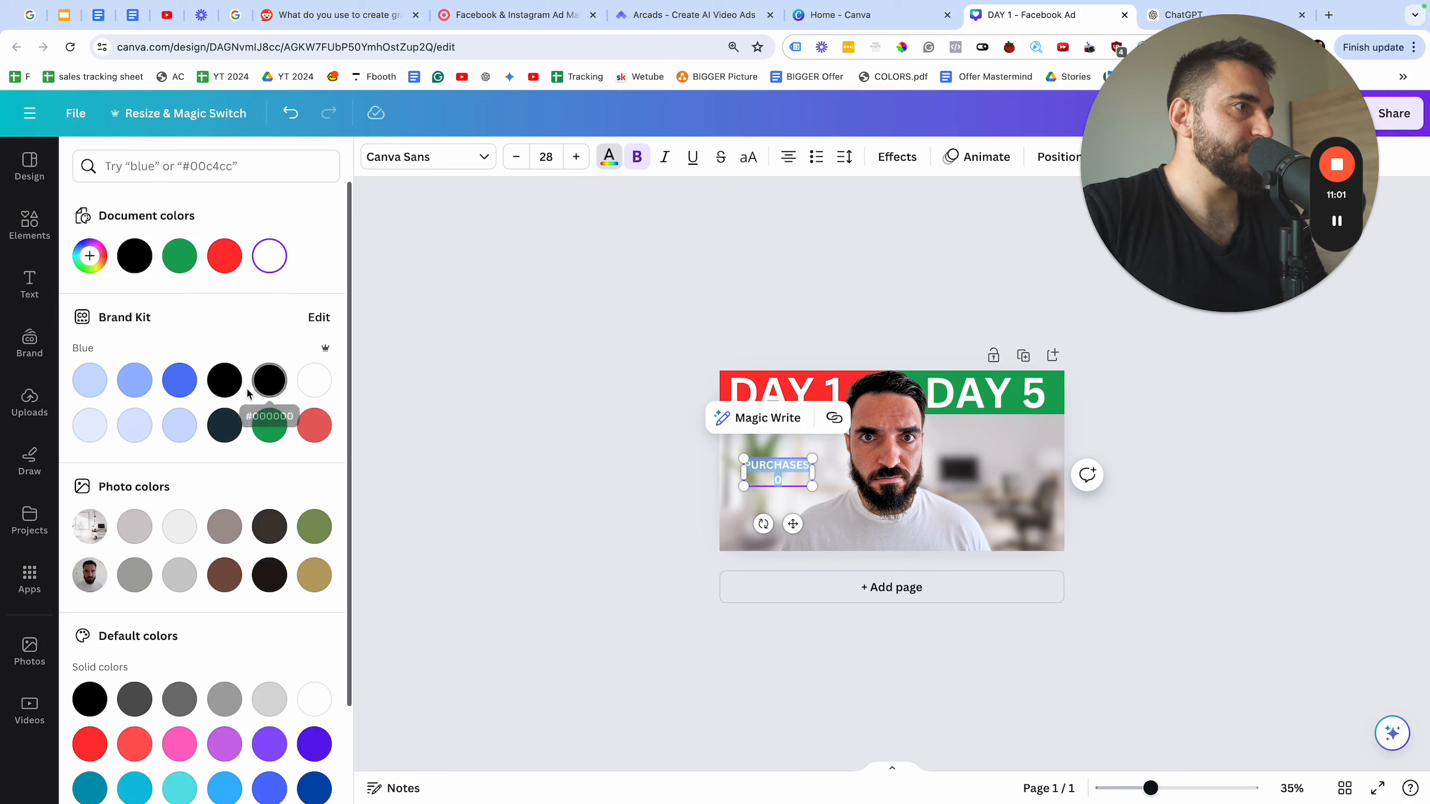
pyautogui.click(224, 382)
pyautogui.click(788, 686)
pyautogui.click(671, 455)
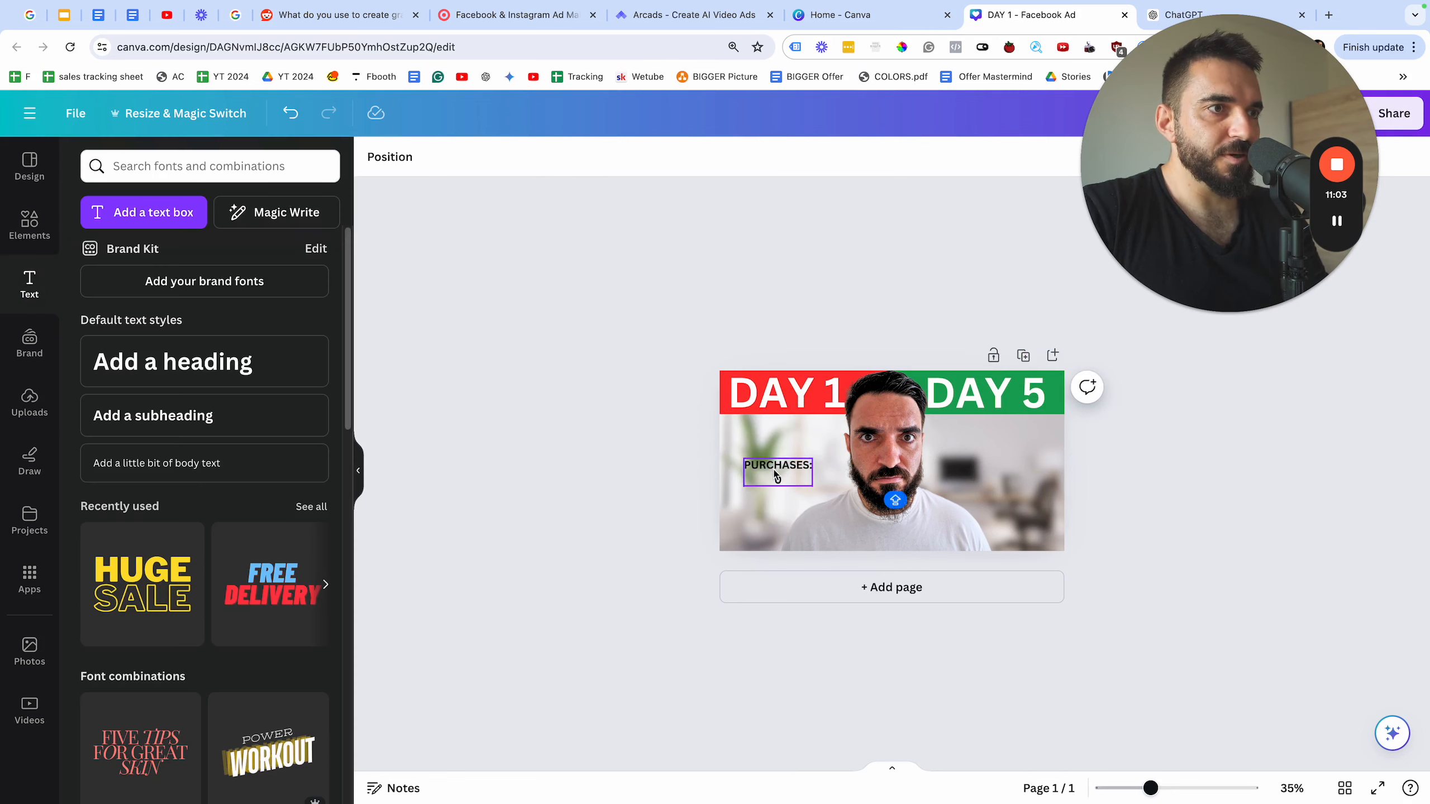
# - Place a copy of the purchases text below the DAY 5 banner and change its count to 133
pyautogui.click(775, 476)
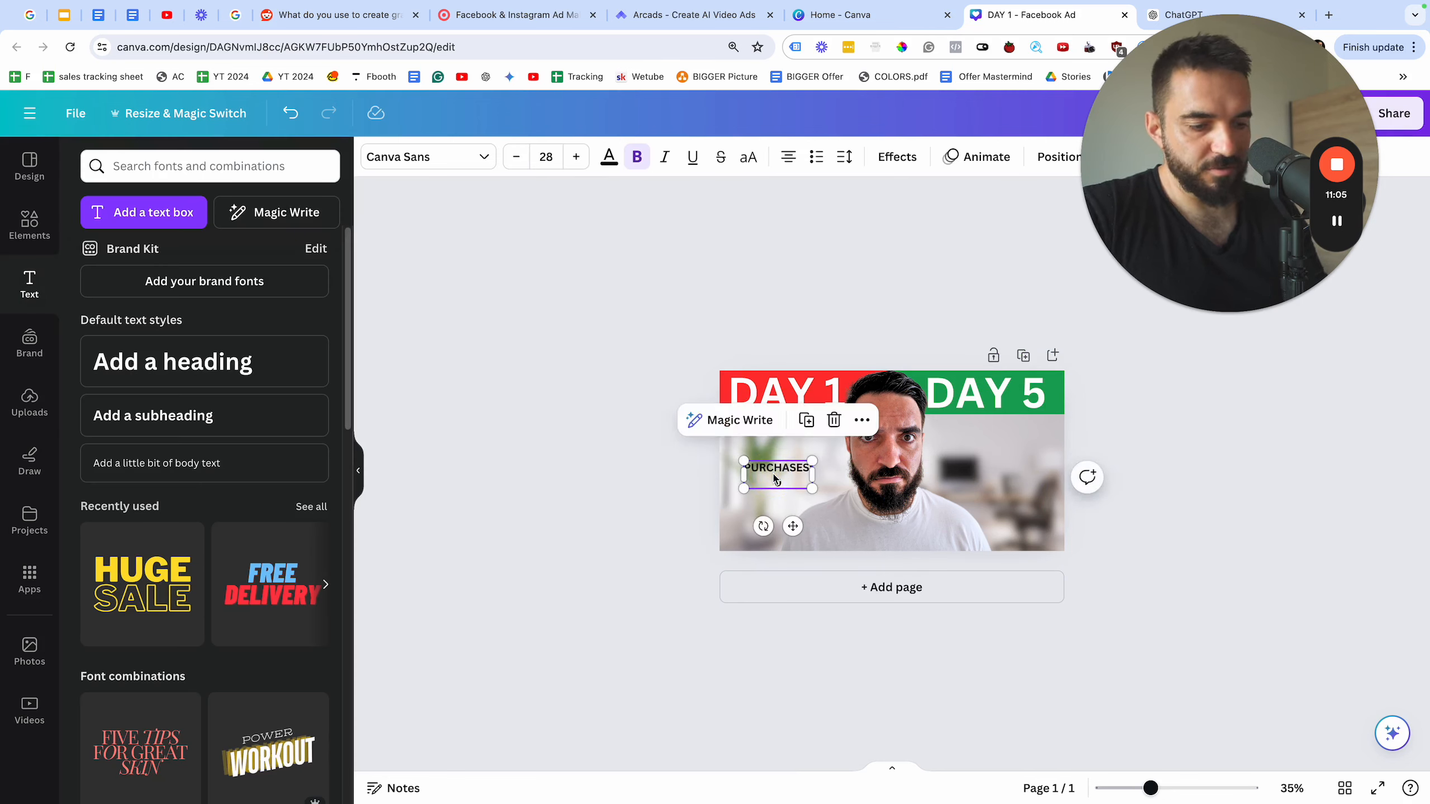
pyautogui.moveTo(775, 477); pyautogui.dragTo(1001, 470)
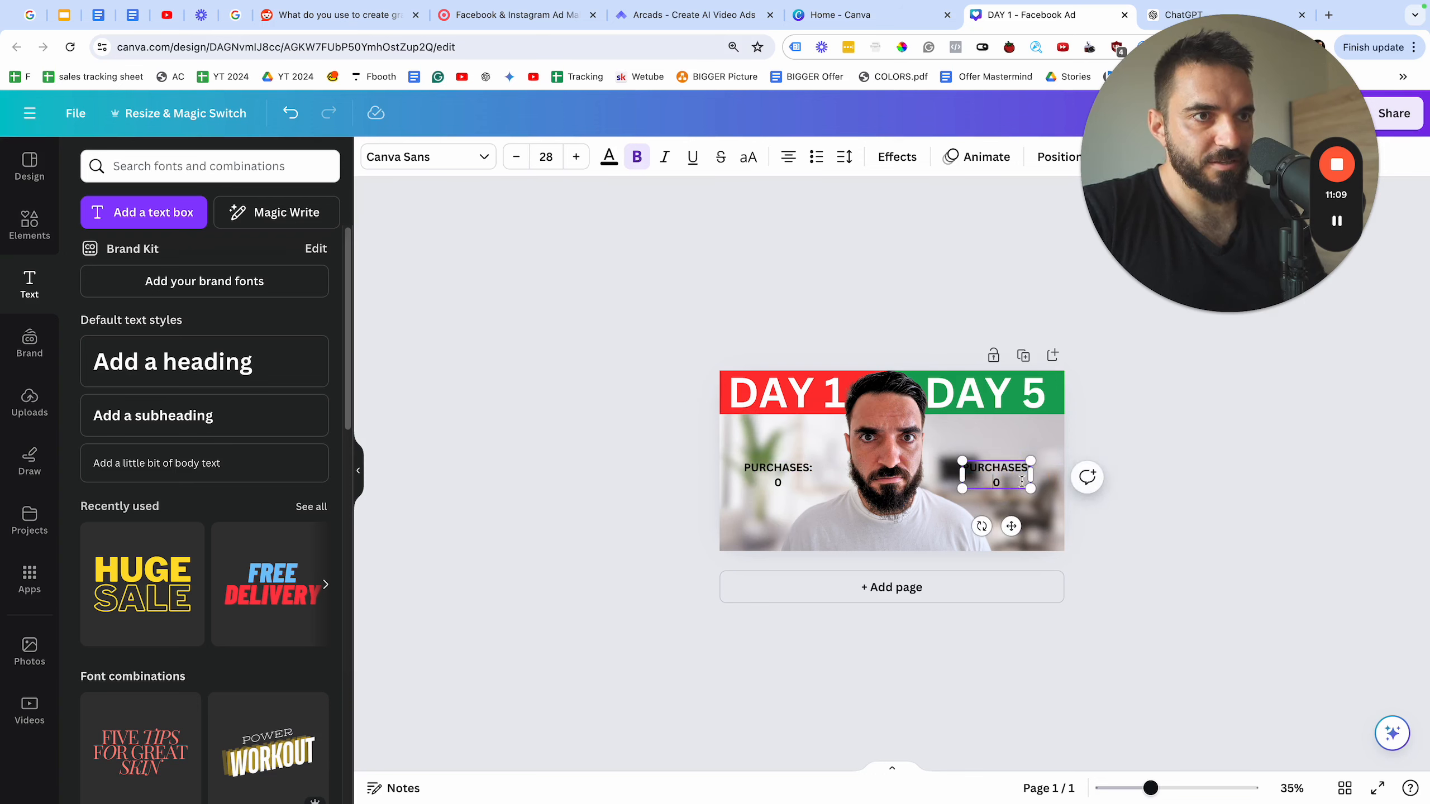
pyautogui.click(1021, 481)
pyautogui.press('BackSpace')
pyautogui.write('33')
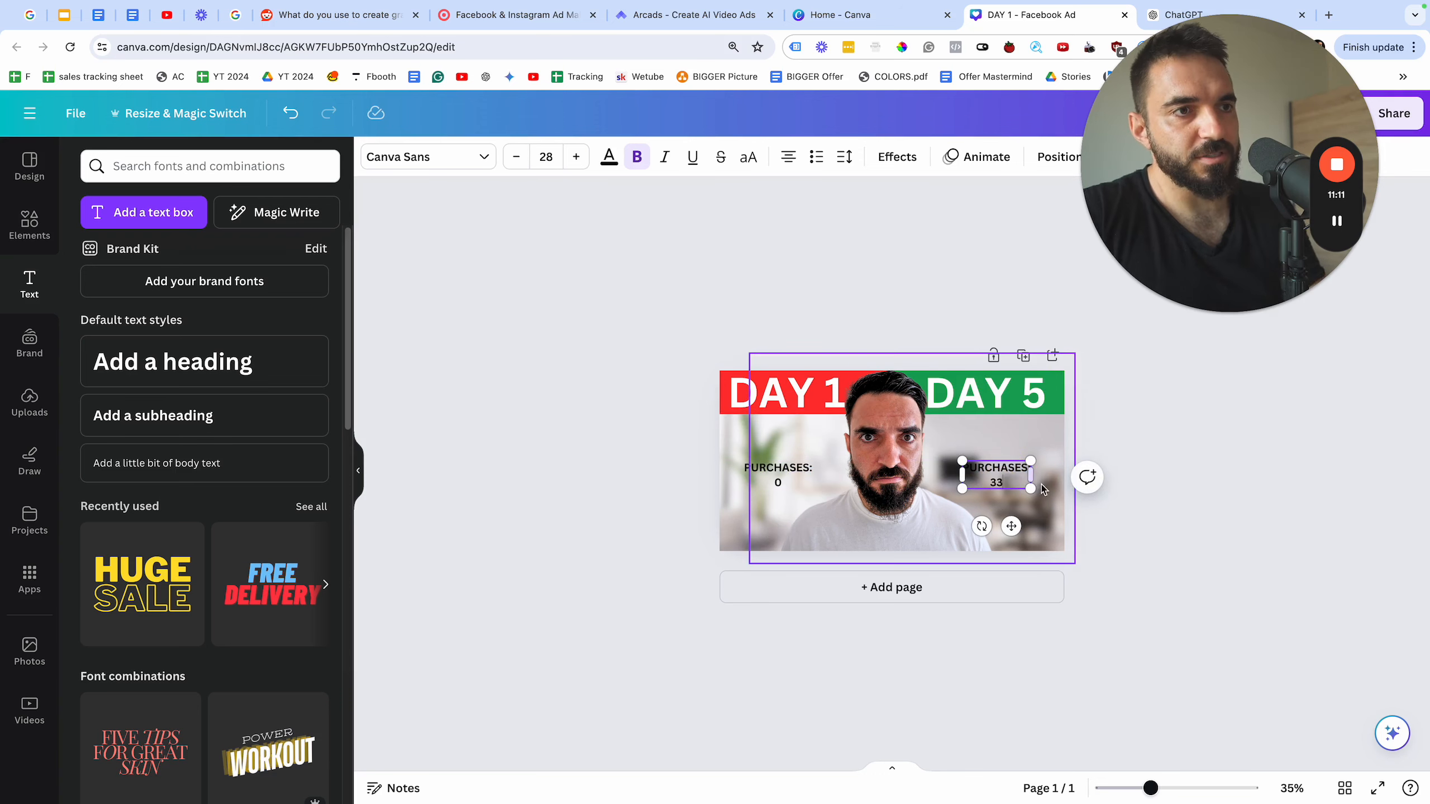
pyautogui.click(1391, 535)
pyautogui.click(987, 486)
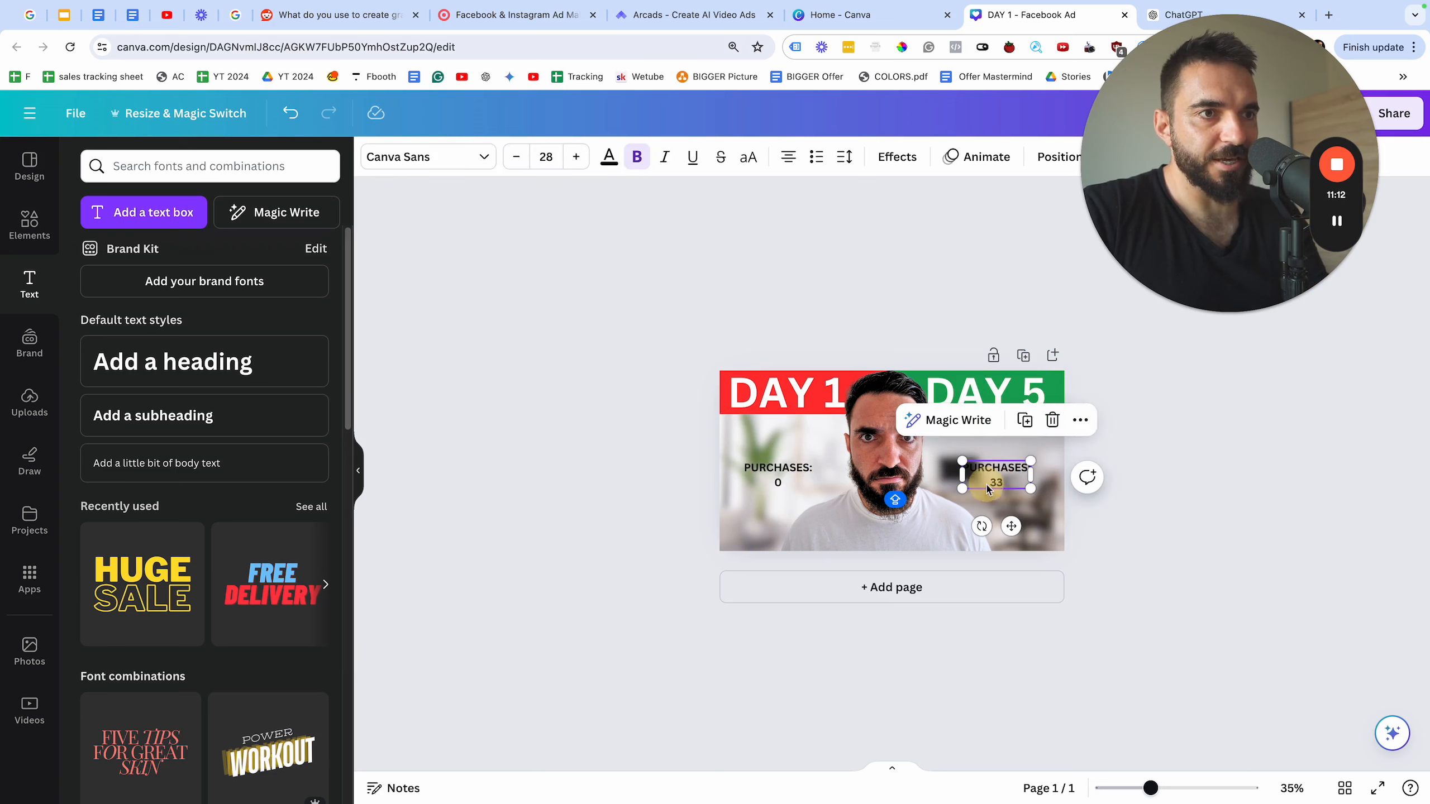
pyautogui.click(989, 485)
pyautogui.write('1')
pyautogui.click(1229, 539)
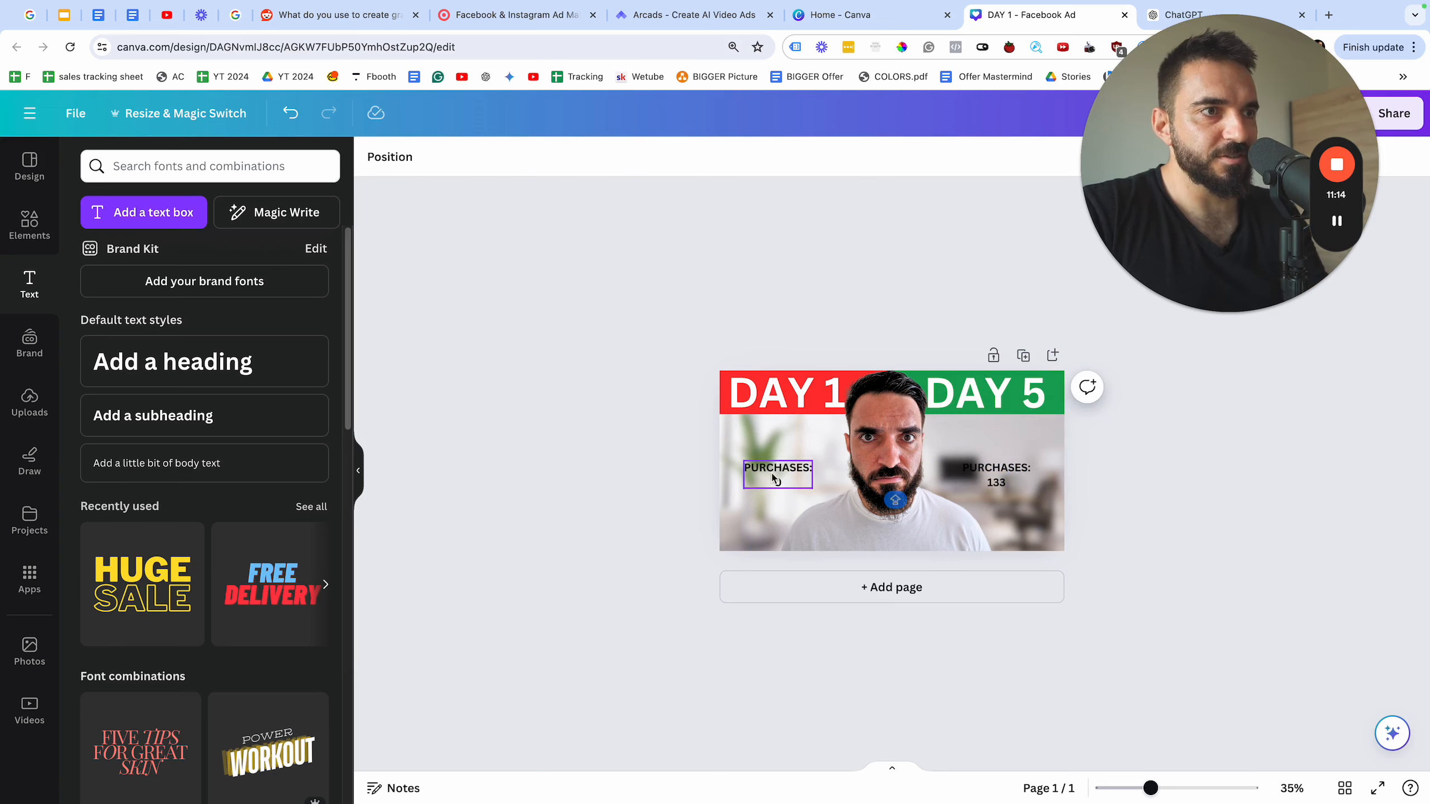
# - Change the purchases count below the DAY 1 banner to 1
pyautogui.click(774, 478)
pyautogui.click(776, 479)
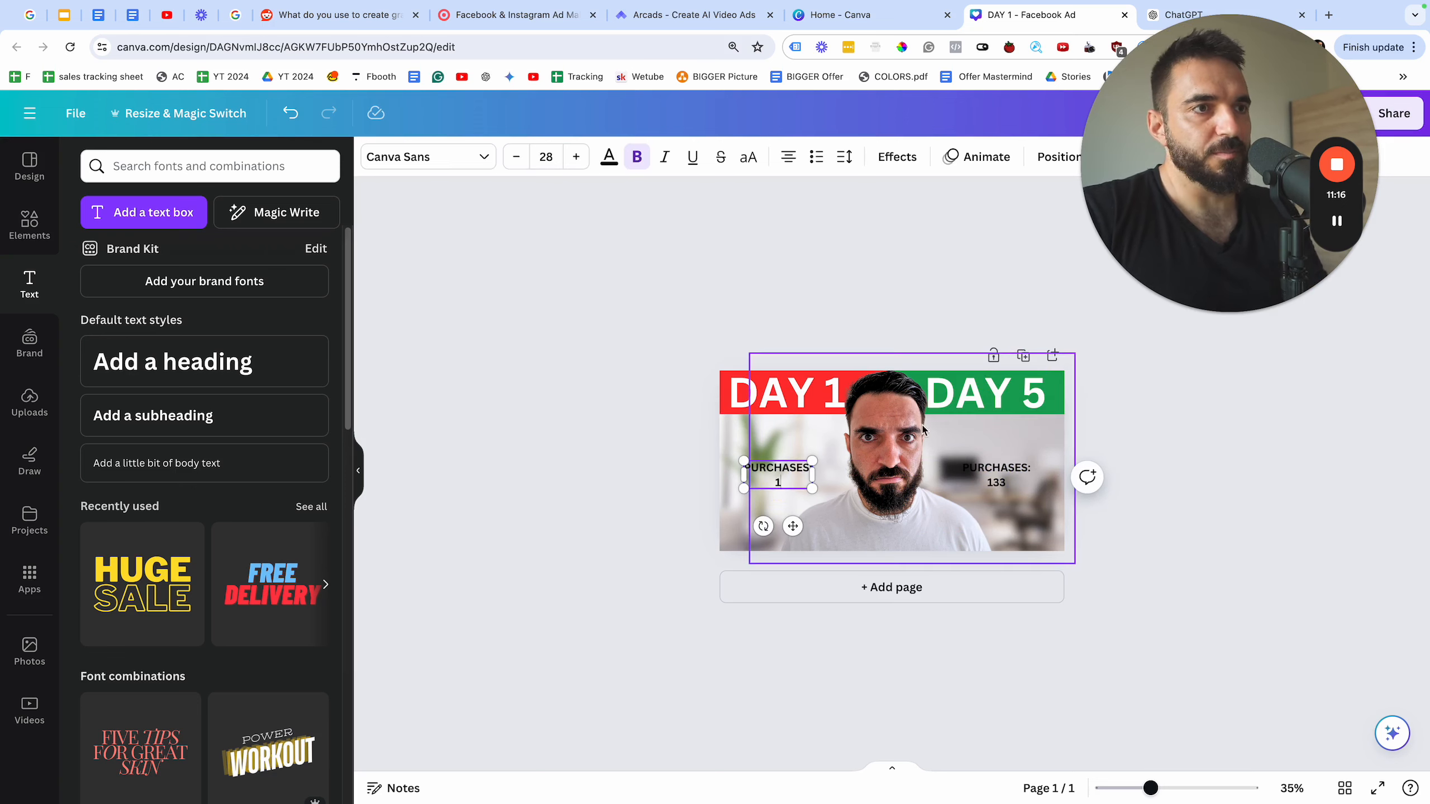
pyautogui.click(1197, 409)
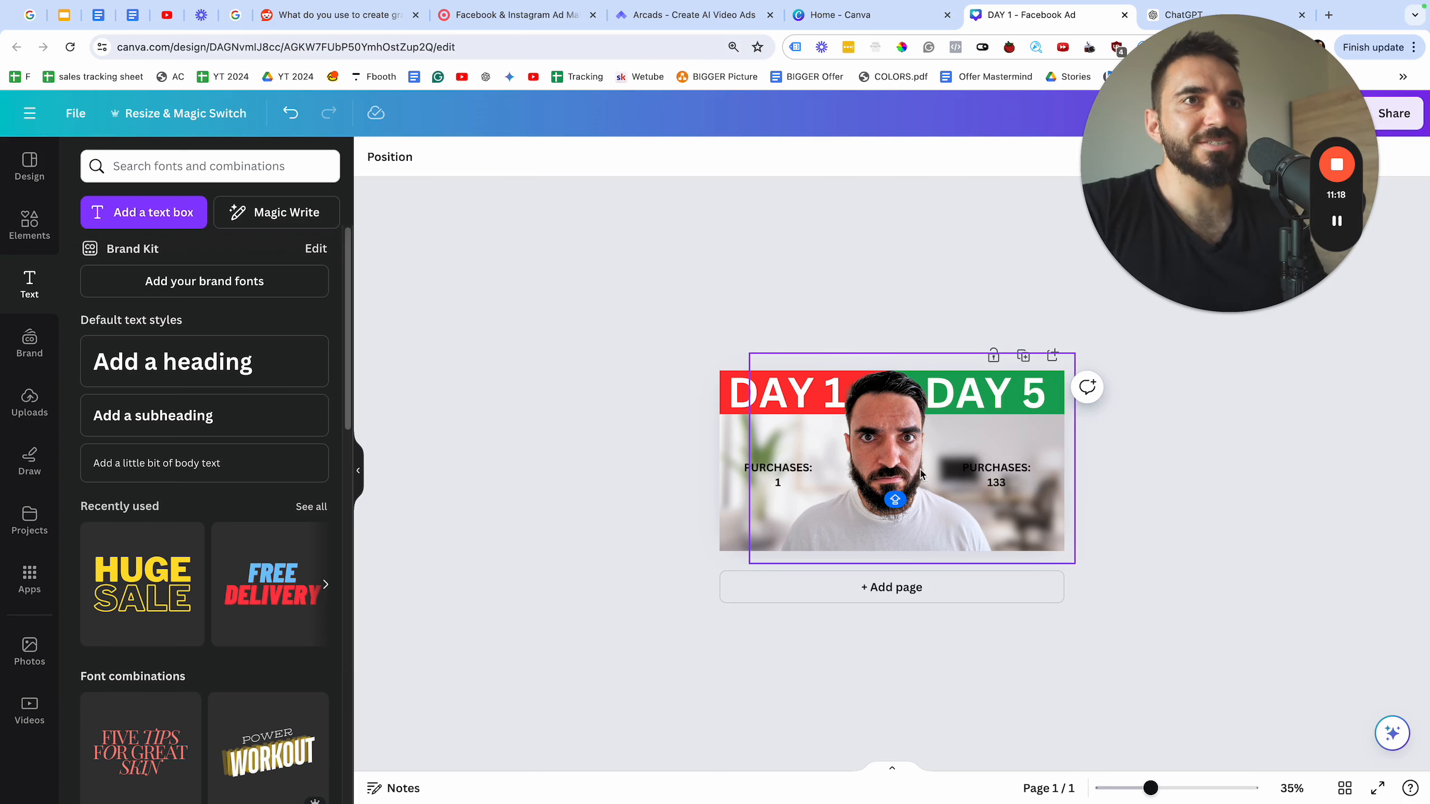
# - Adjust the whole office background image to temperature 17, tint 12 and brightness 34
pyautogui.click(738, 449)
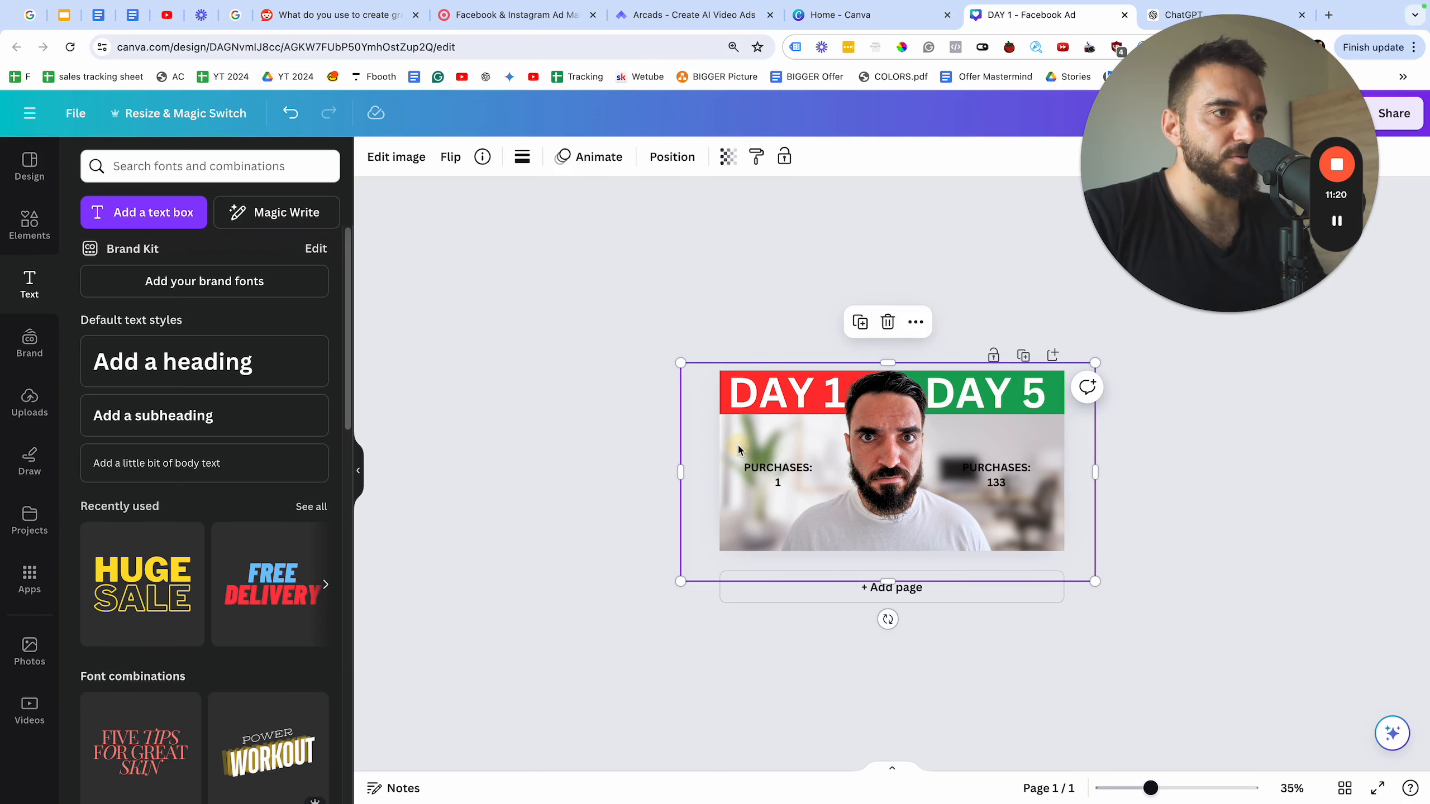
pyautogui.click(385, 153)
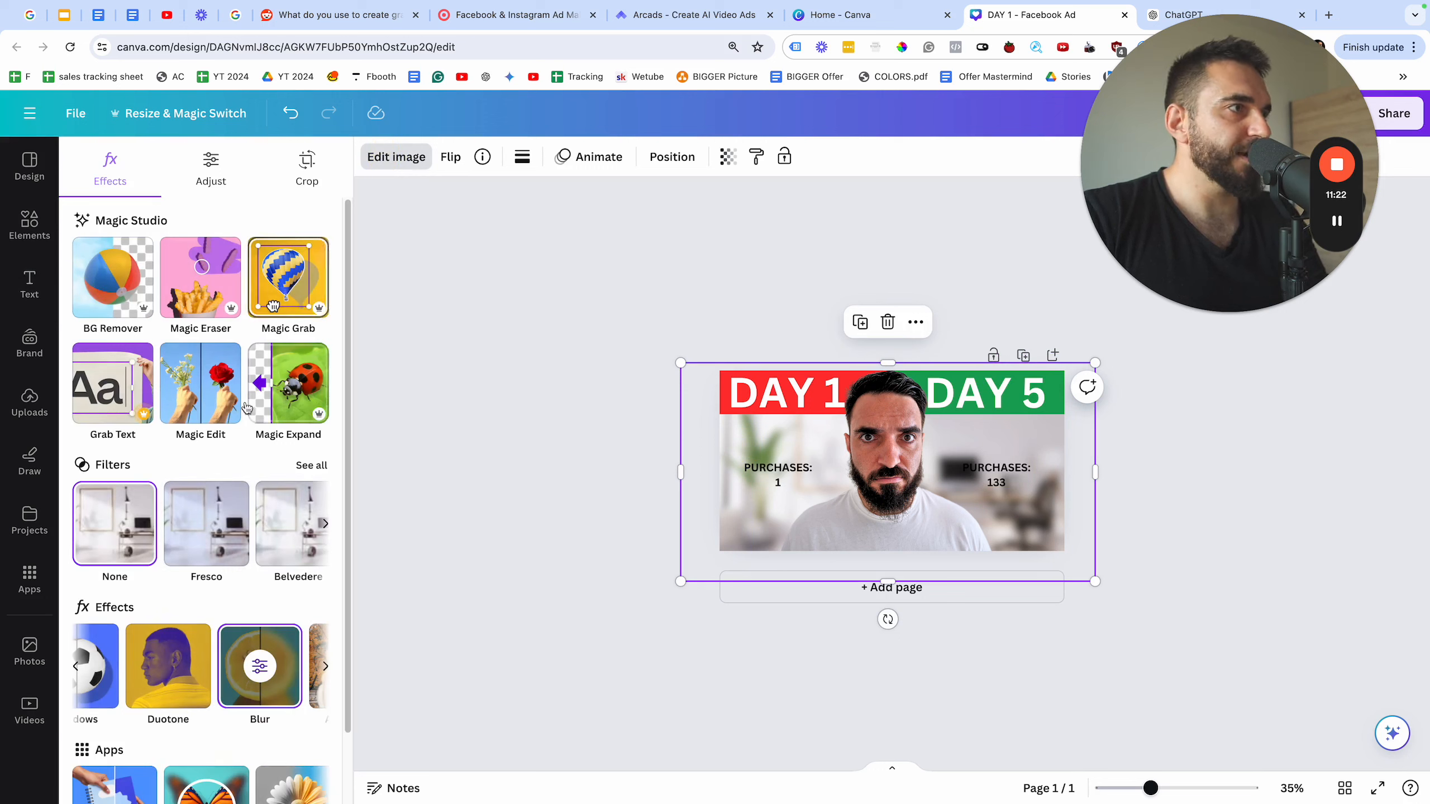
pyautogui.scroll(-2, 260, 571)
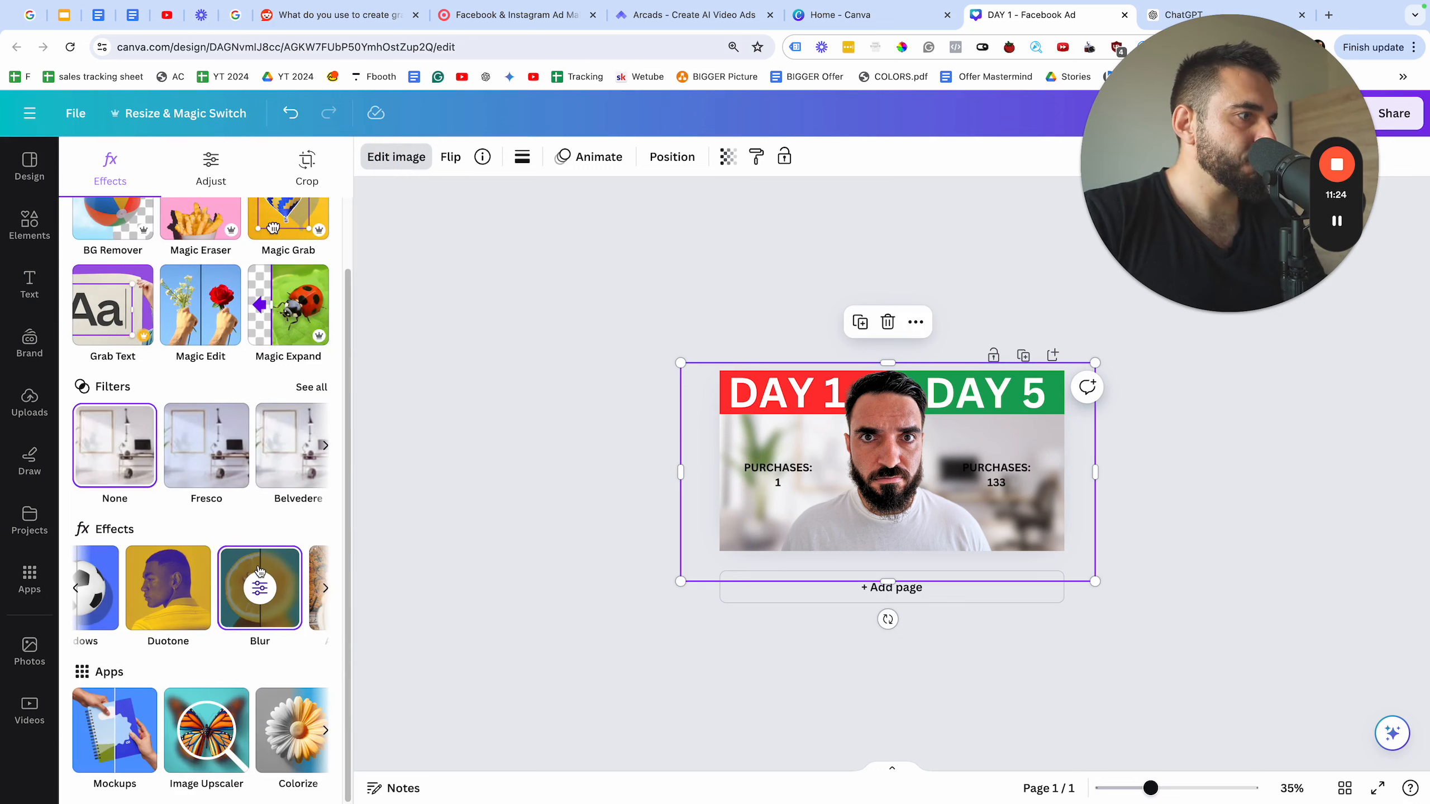
pyautogui.click(312, 387)
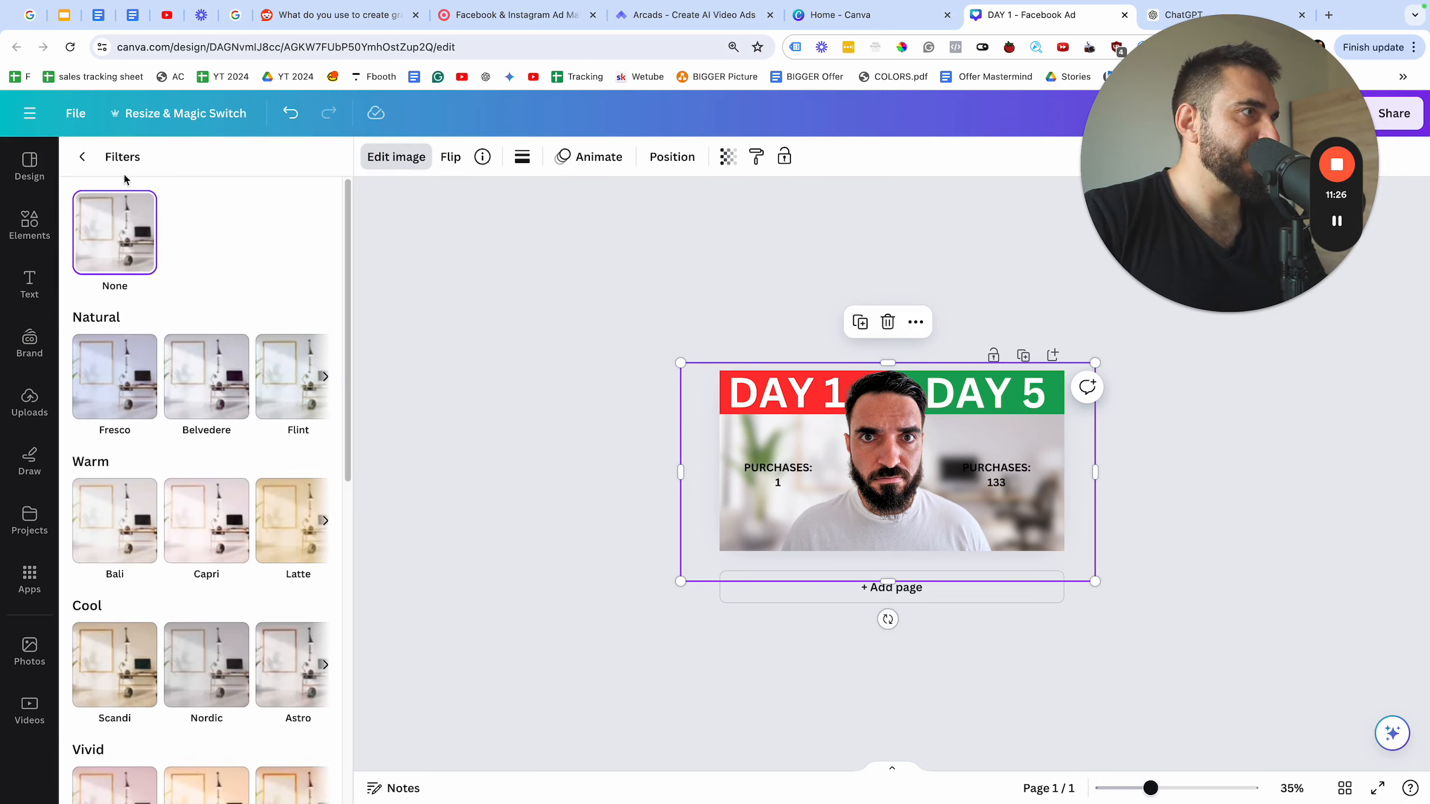
pyautogui.click(80, 159)
pyautogui.click(223, 160)
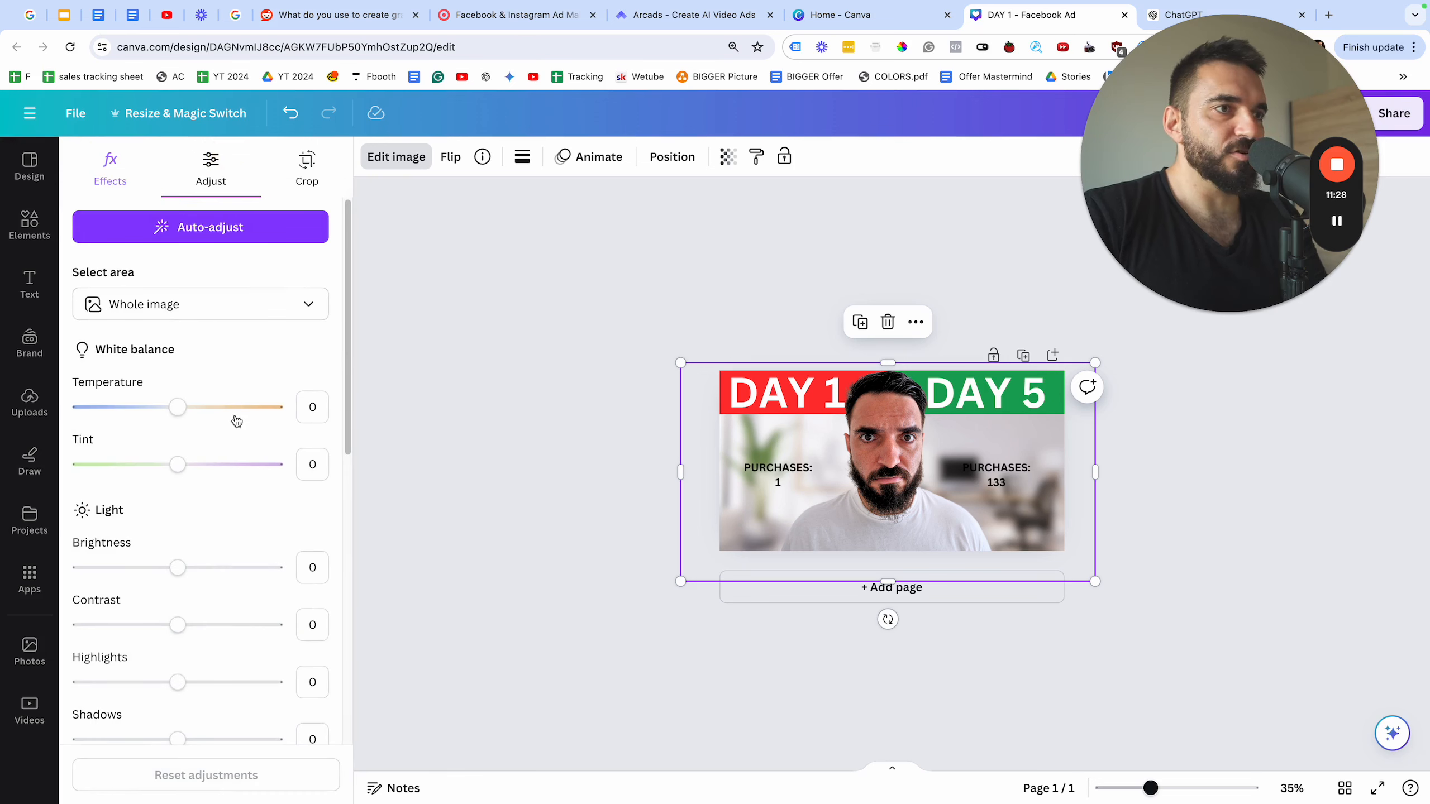
pyautogui.moveTo(175, 405); pyautogui.dragTo(191, 495)
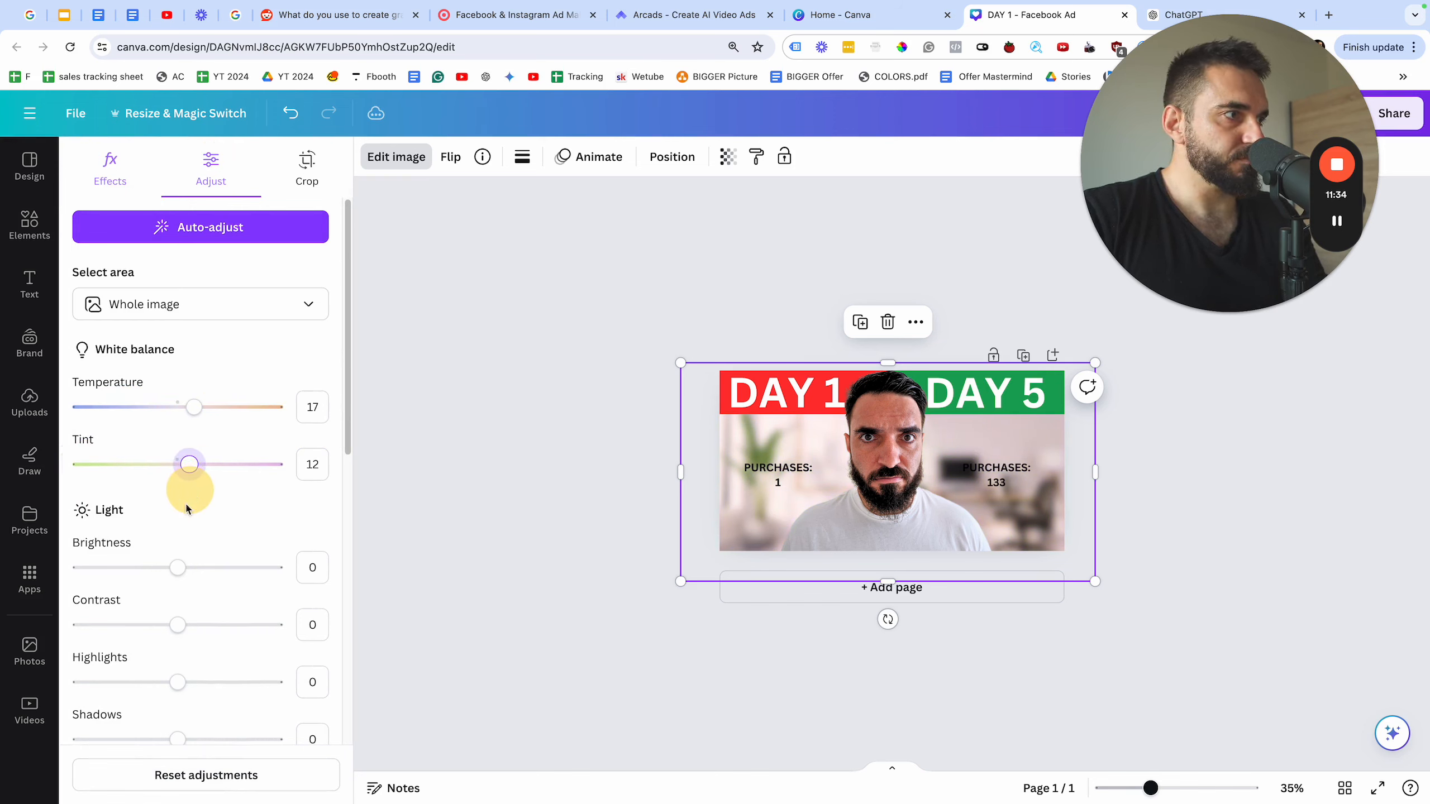
pyautogui.moveTo(172, 572); pyautogui.dragTo(212, 569)
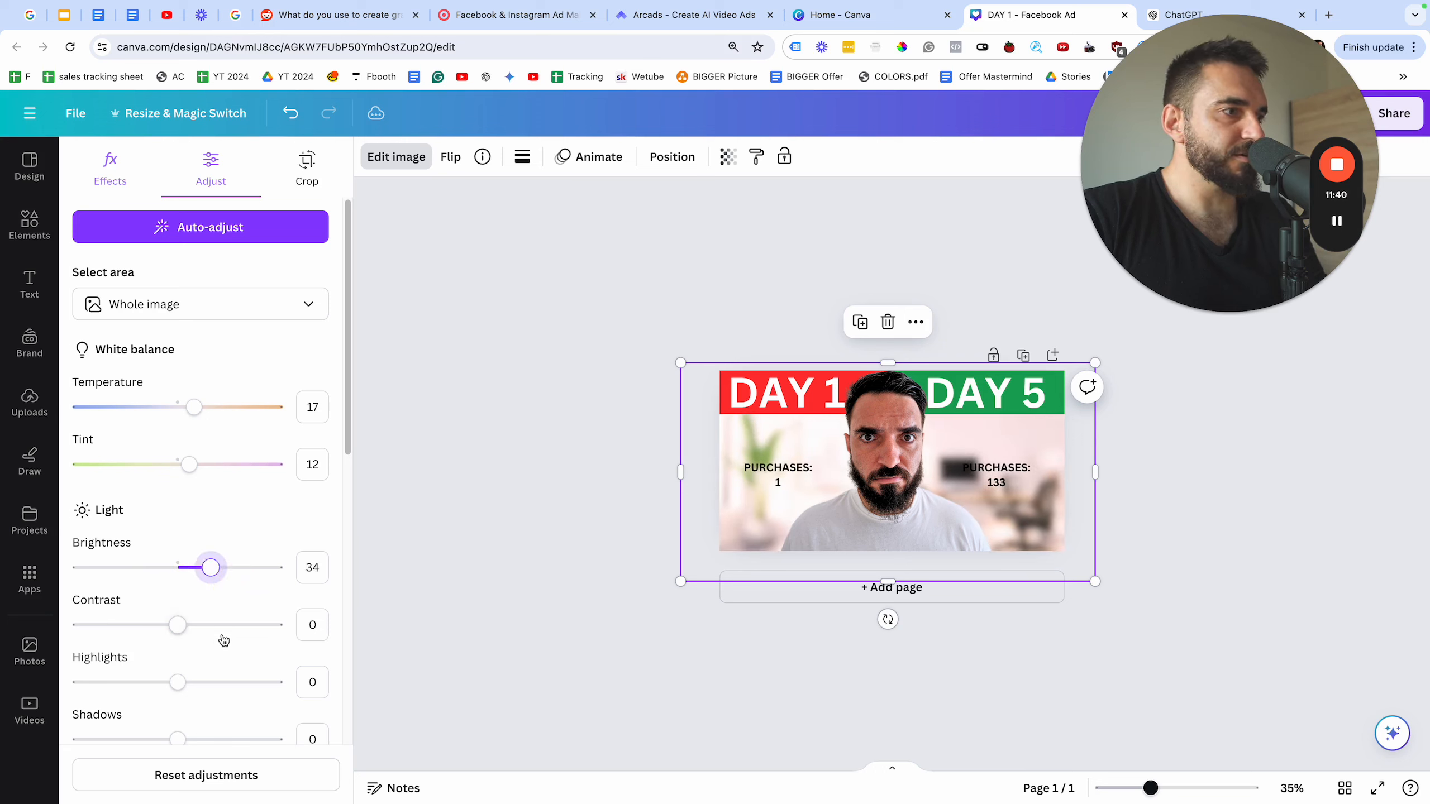
# - Darken the office background image by setting its brightness, contrast, highlights and shadows all to -100
pyautogui.moveTo(179, 624); pyautogui.dragTo(74, 626)
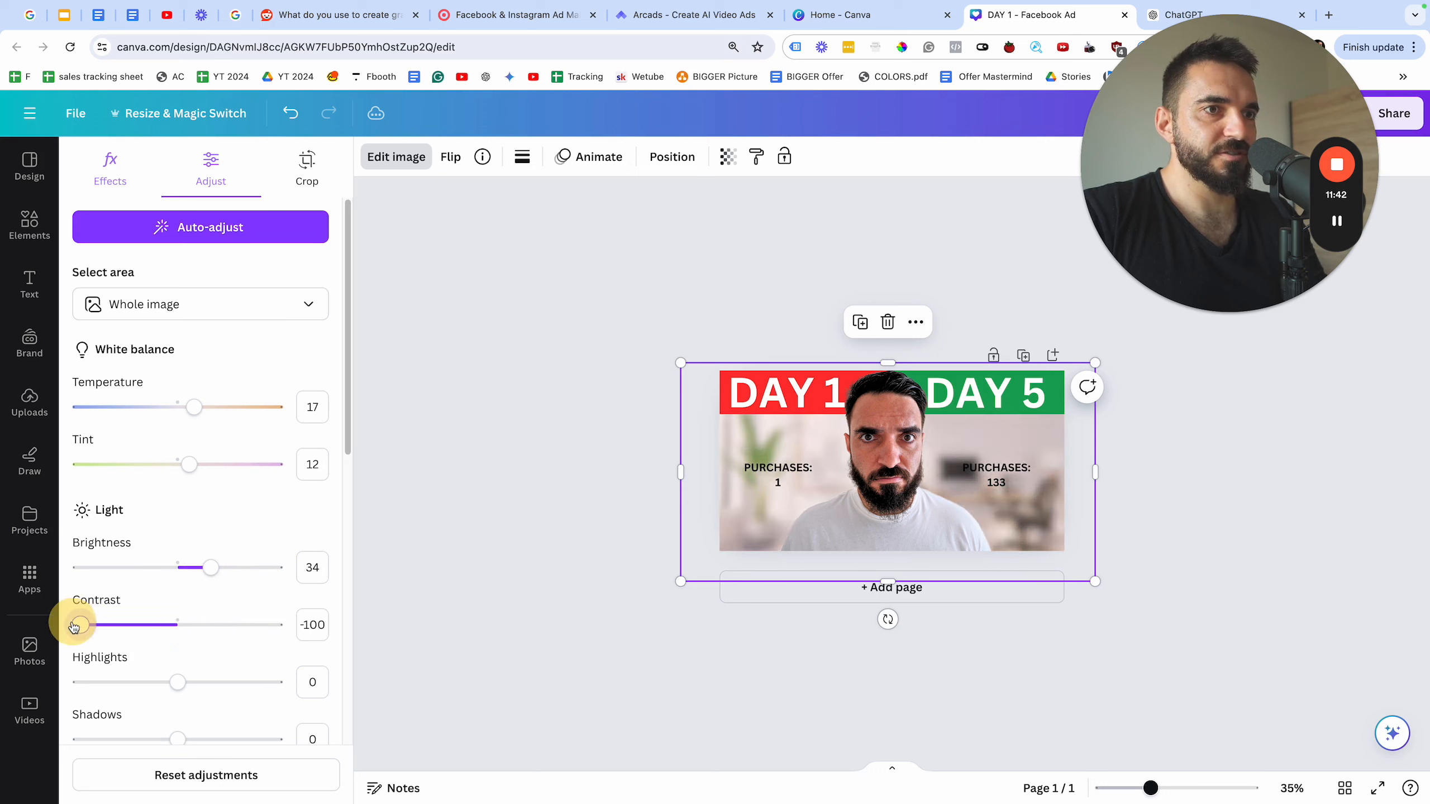
pyautogui.moveTo(210, 568); pyautogui.dragTo(67, 587)
pyautogui.moveTo(169, 698); pyautogui.dragTo(76, 705)
pyautogui.scroll(-1, 253, 699)
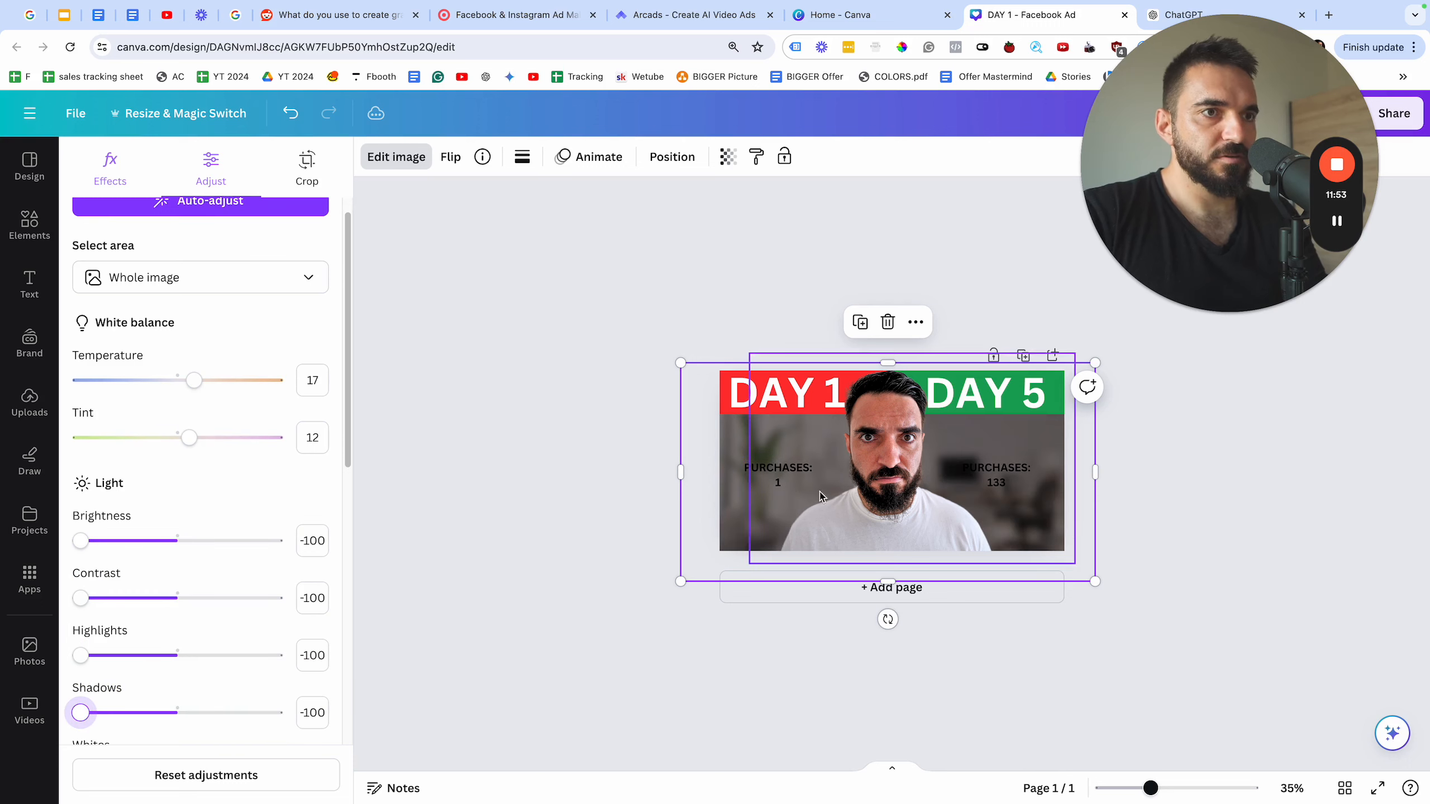
# - Colour the purchases texts below the DAY 1 and DAY 5 banners white
pyautogui.click(795, 481)
pyautogui.doubleClick(795, 480)
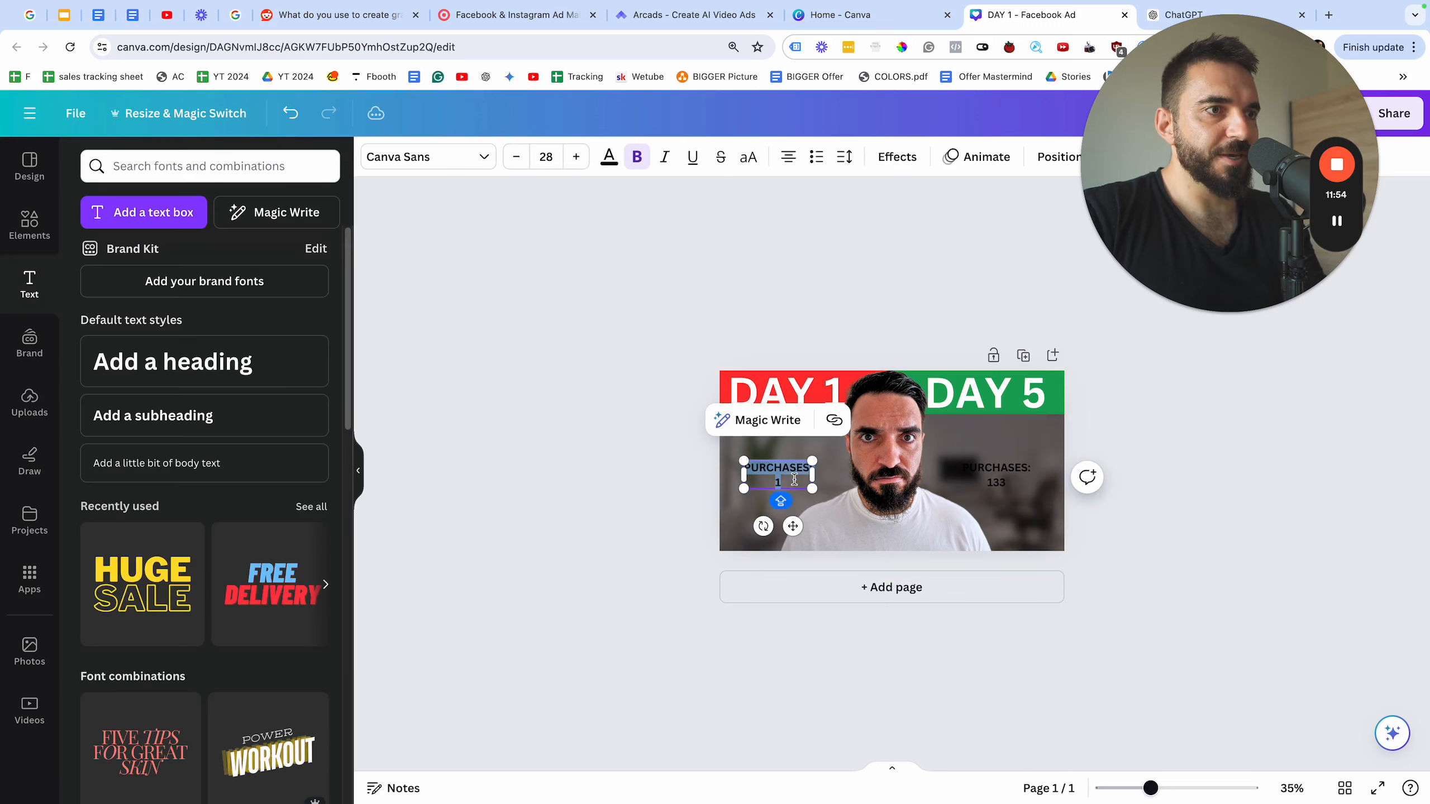
pyautogui.click(609, 157)
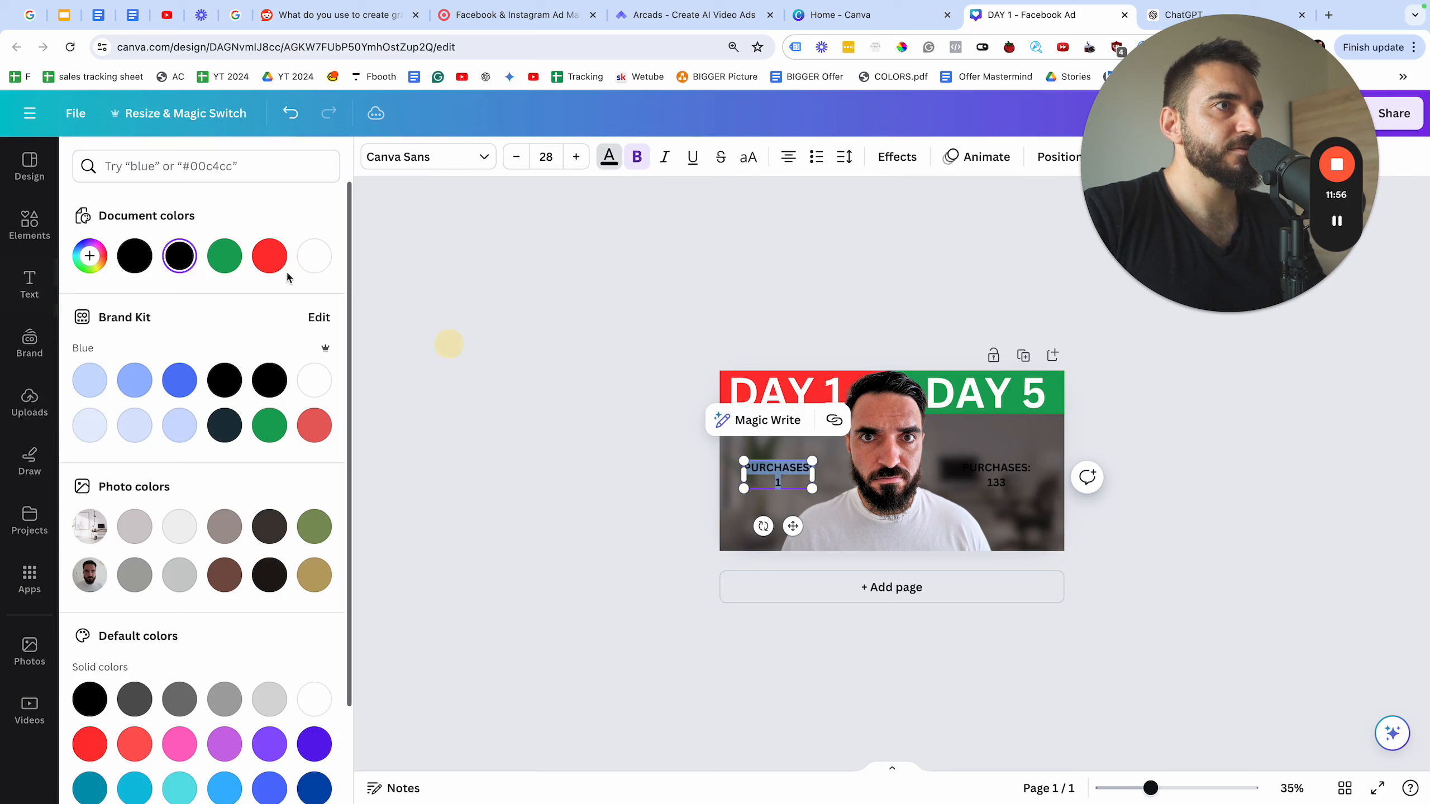
pyautogui.click(312, 256)
pyautogui.doubleClick(996, 475)
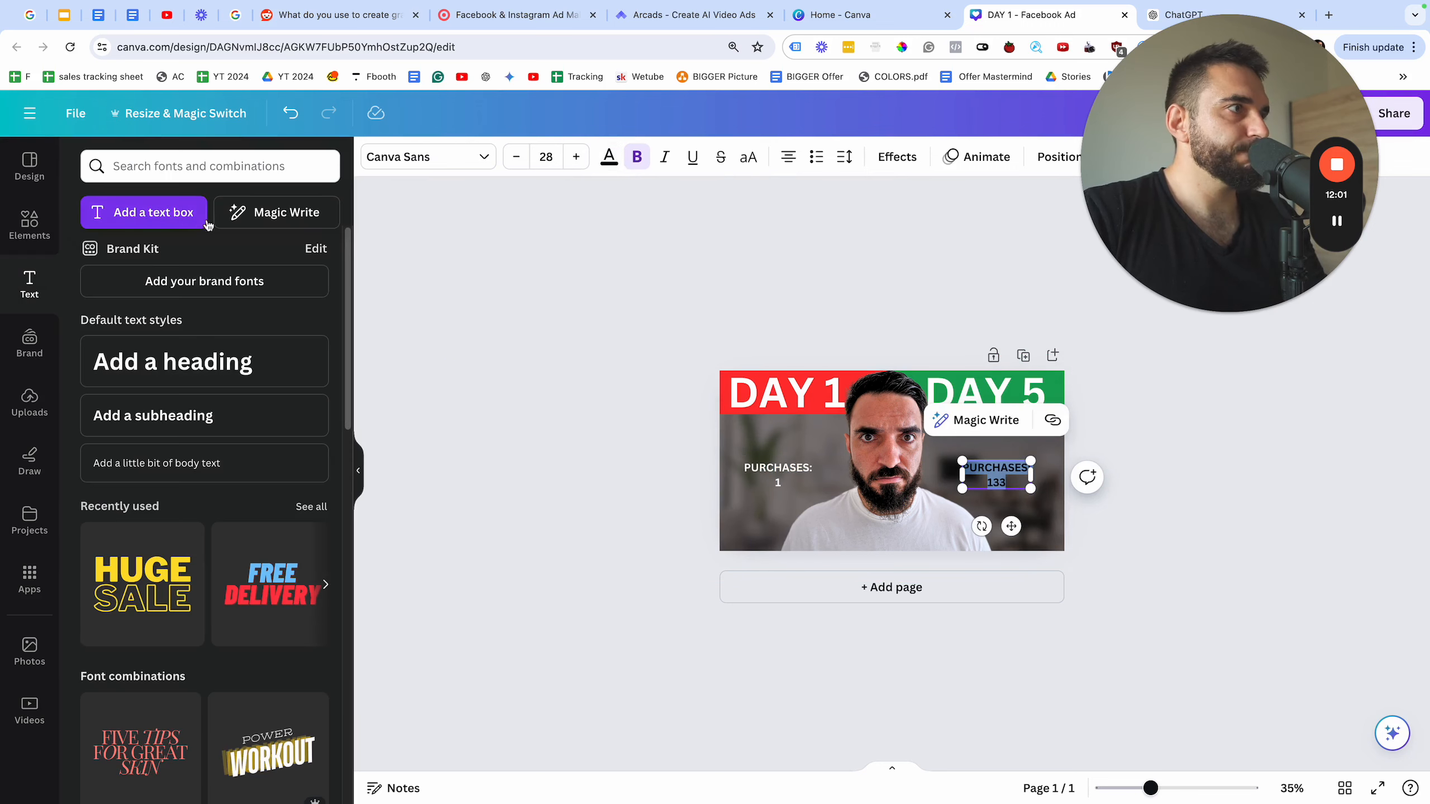
pyautogui.click(608, 157)
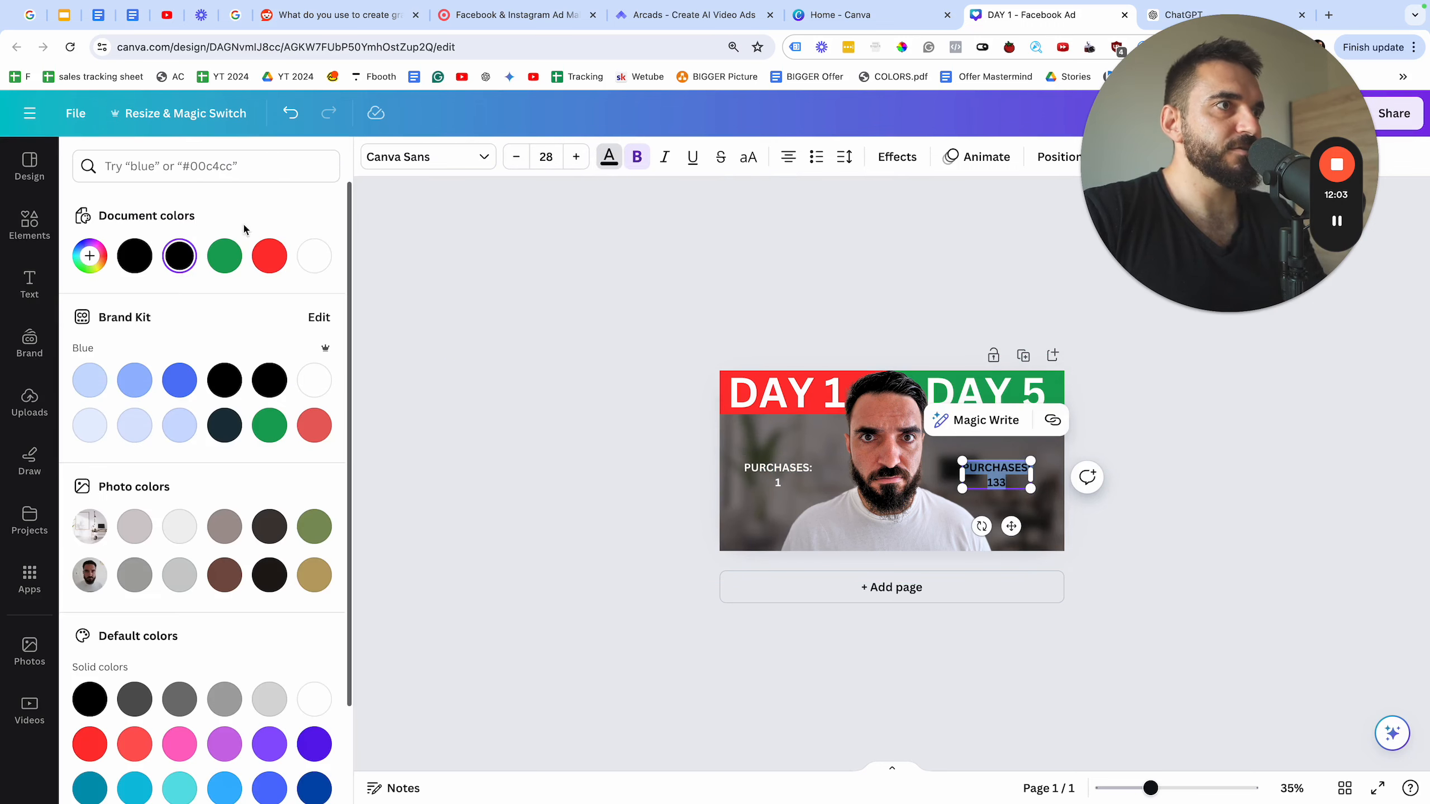
pyautogui.click(306, 255)
pyautogui.click(1188, 586)
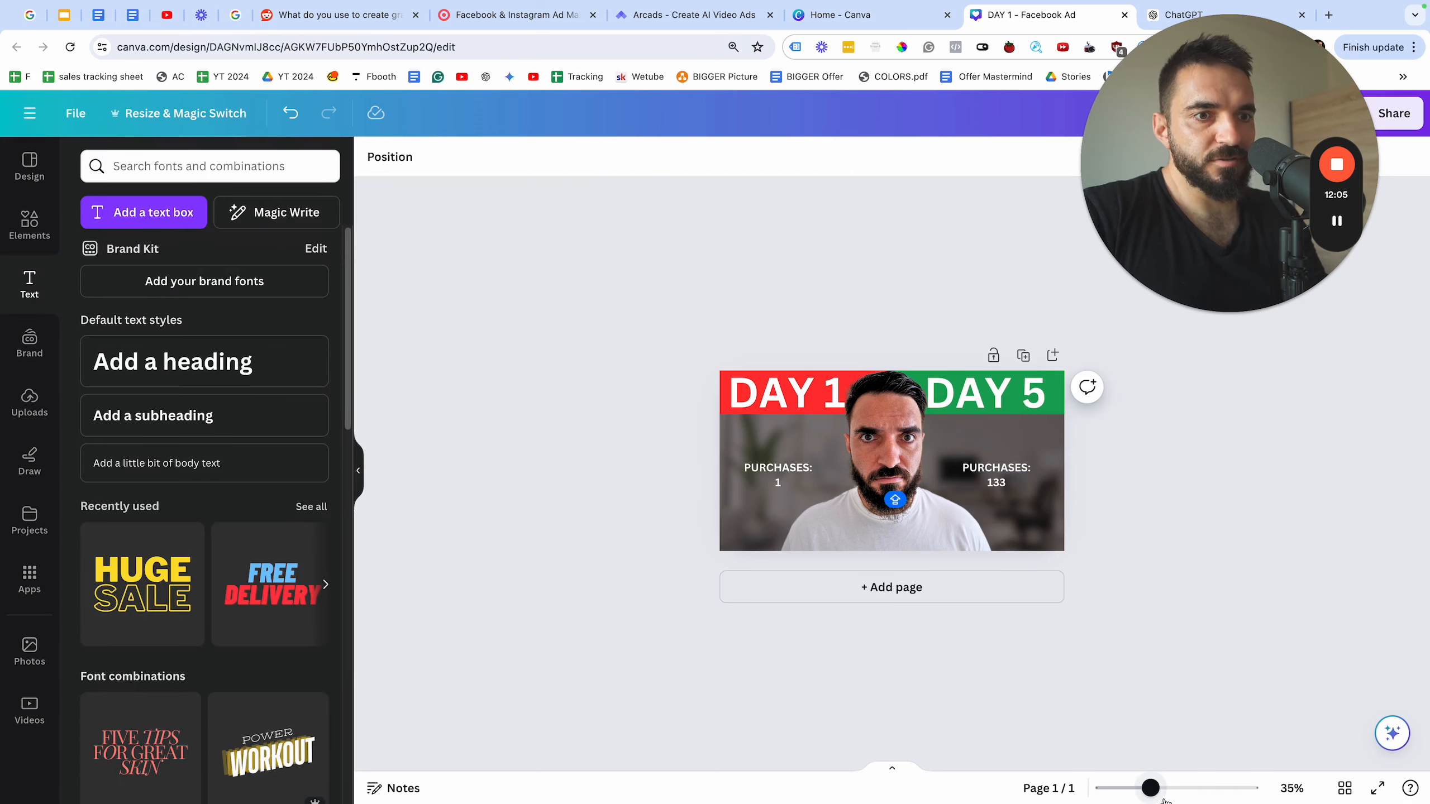
# - Enlarge the purchases text below the DAY 1 banner to a font size of about 38
pyautogui.moveTo(1154, 791); pyautogui.dragTo(1131, 788)
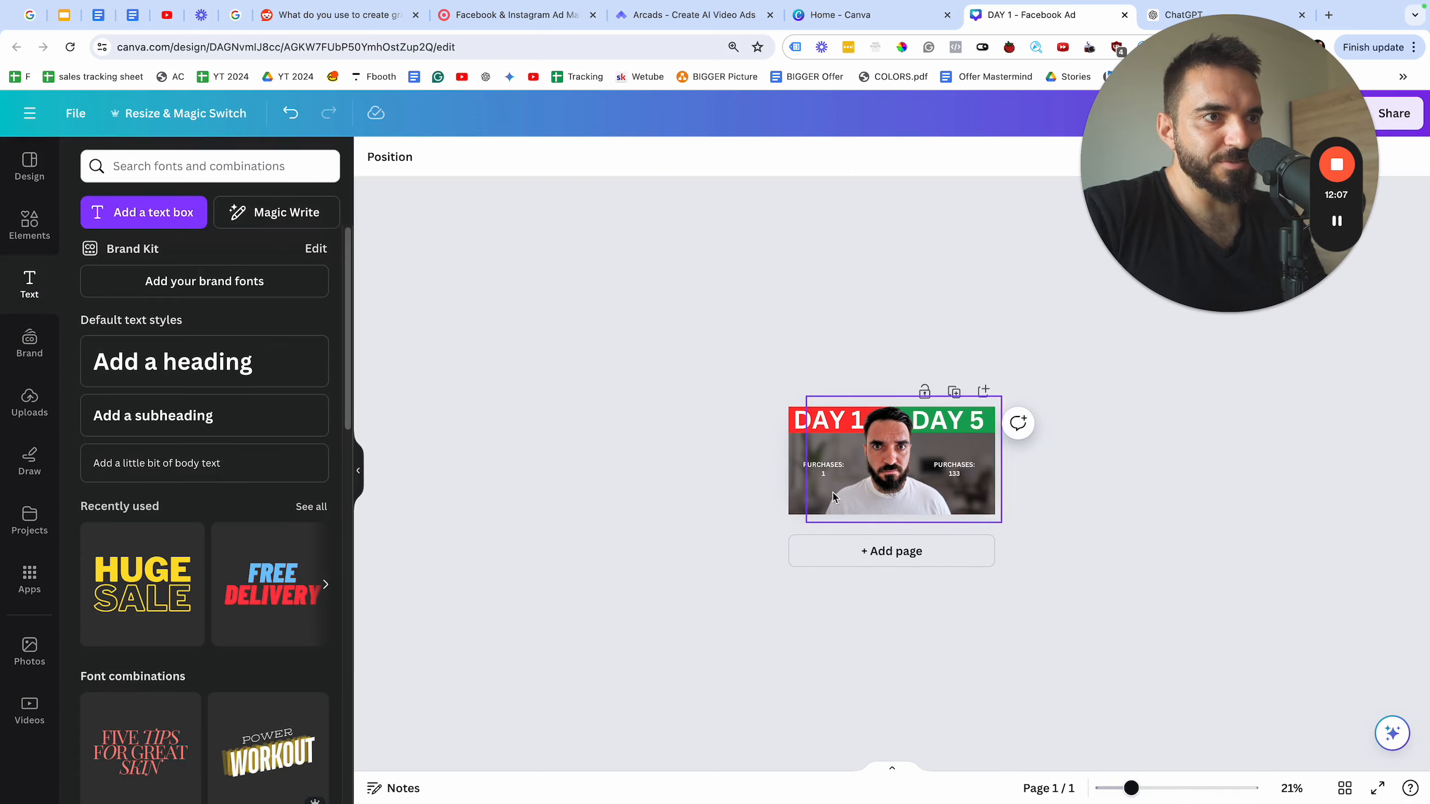
pyautogui.click(826, 468)
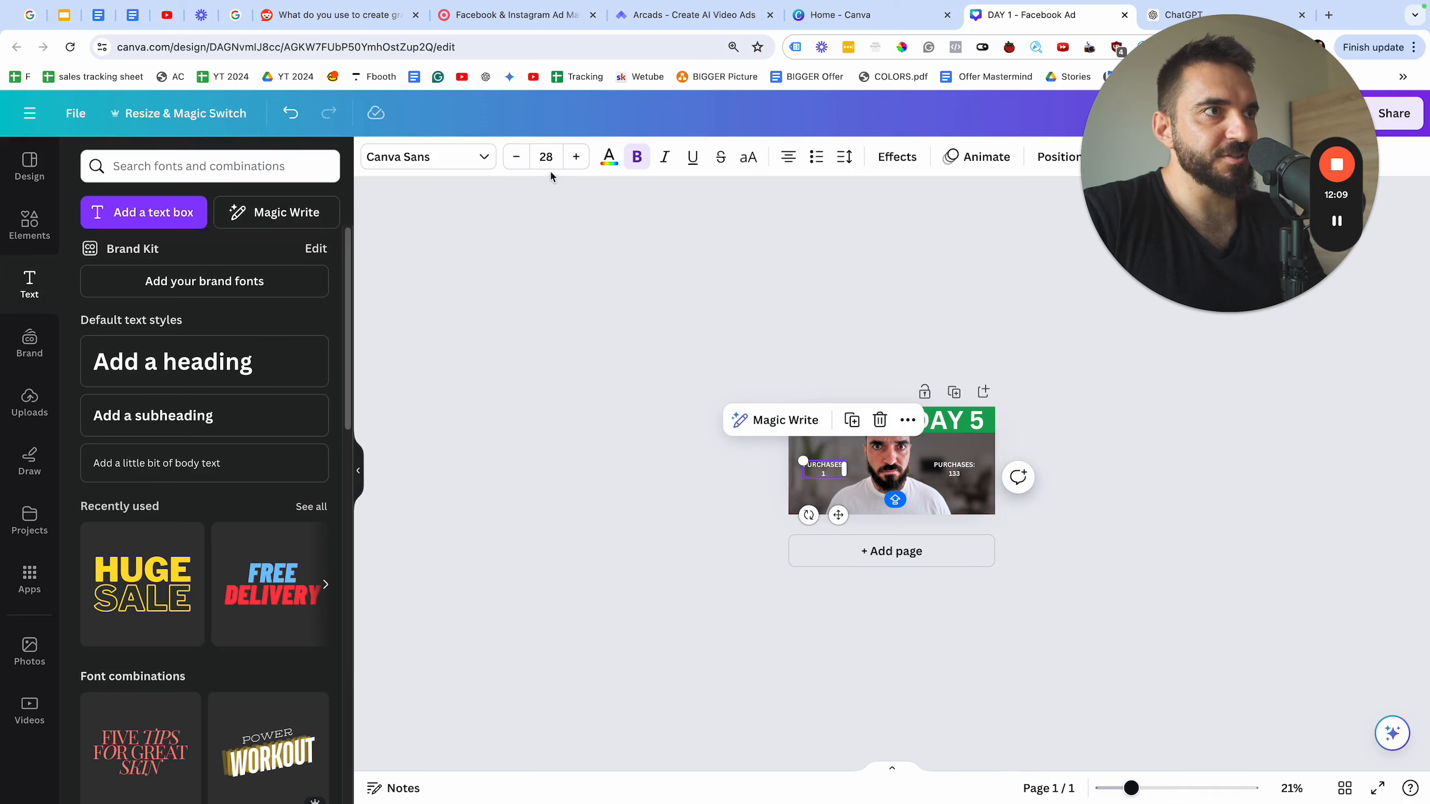
pyautogui.click(574, 157)
pyautogui.click(574, 157)
pyautogui.click(574, 158)
pyautogui.click(574, 157)
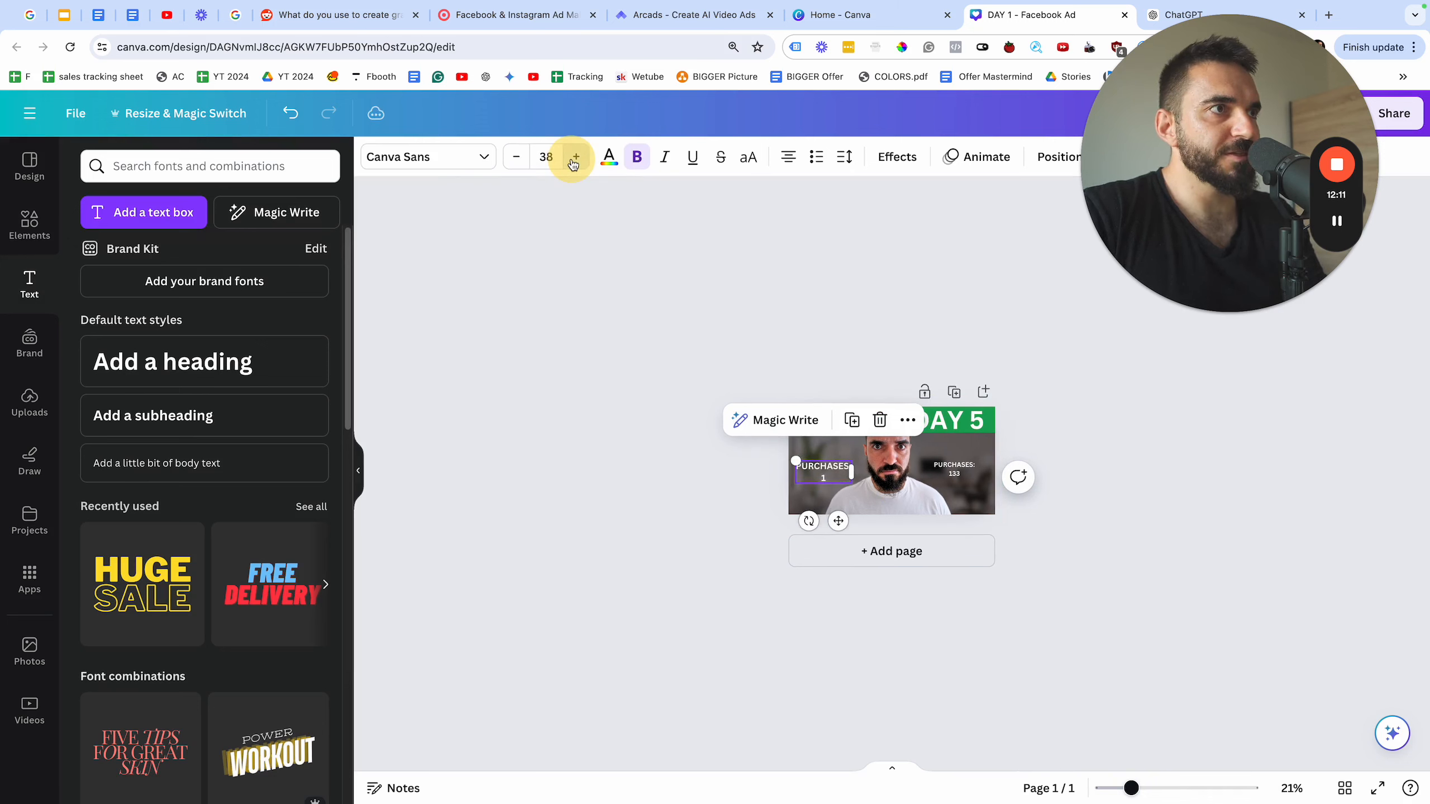
# - Enlarge the purchases text below the DAY 5 banner to font size 40
pyautogui.click(969, 472)
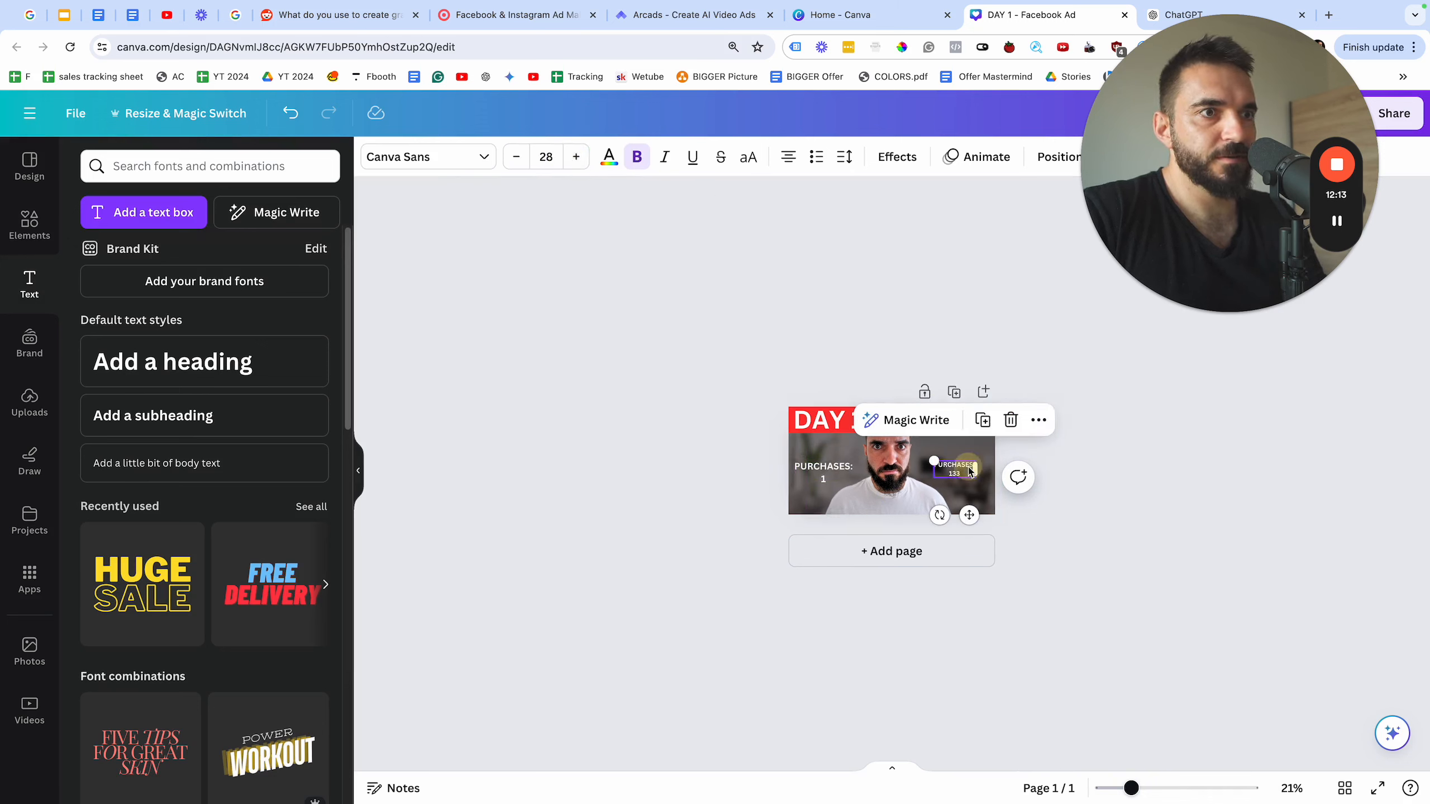
pyautogui.click(576, 159)
pyautogui.click(577, 160)
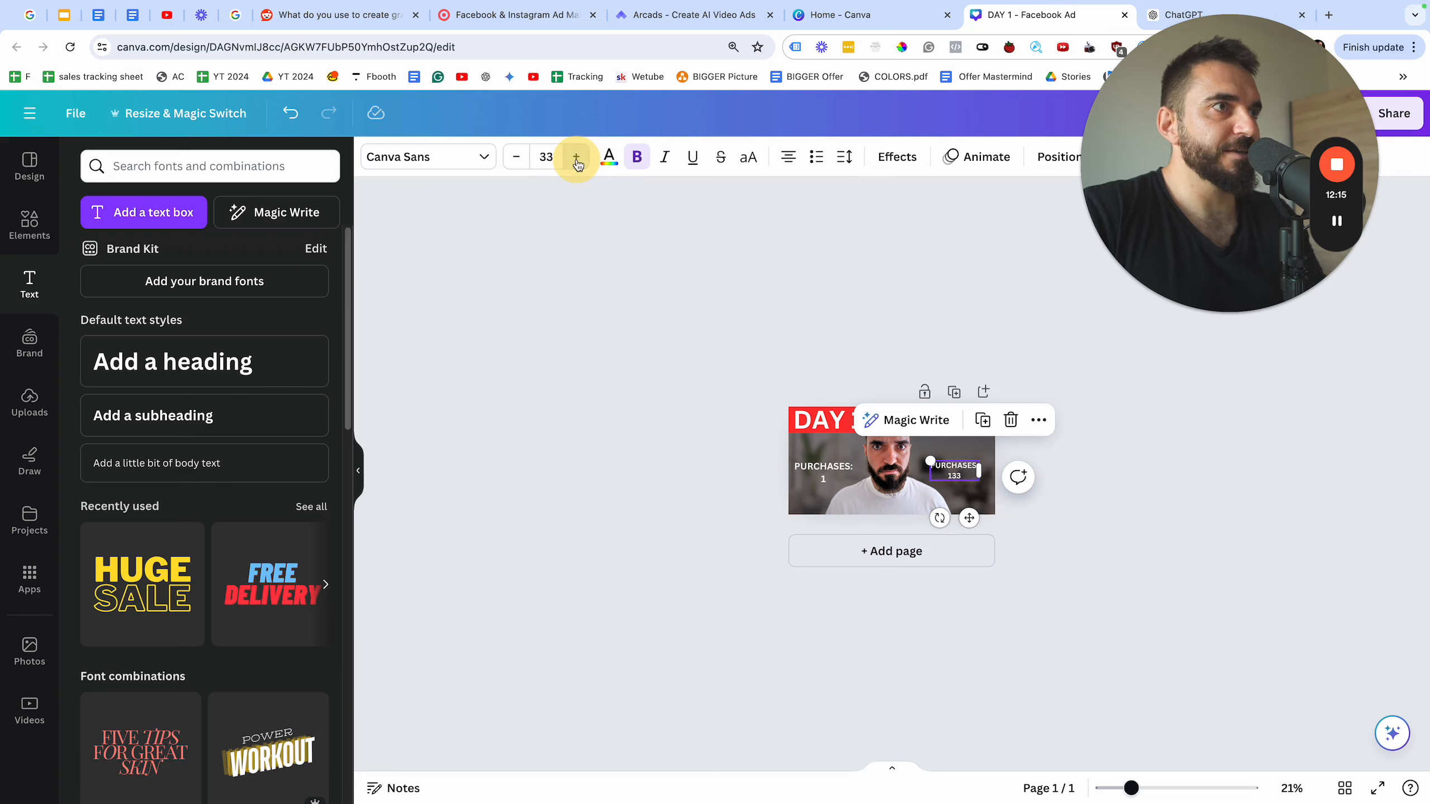
pyautogui.click(576, 160)
pyautogui.click(576, 160)
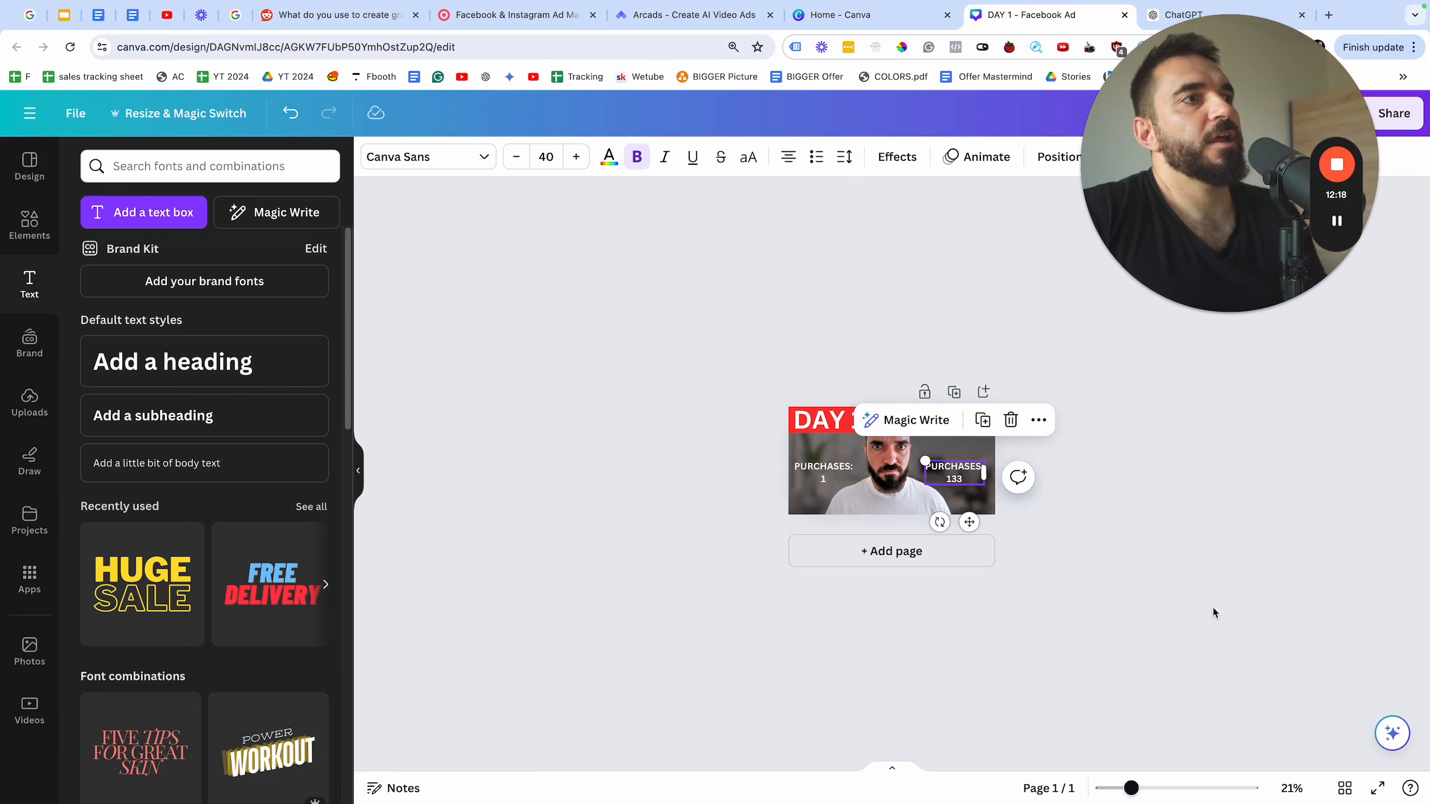
pyautogui.click(1212, 613)
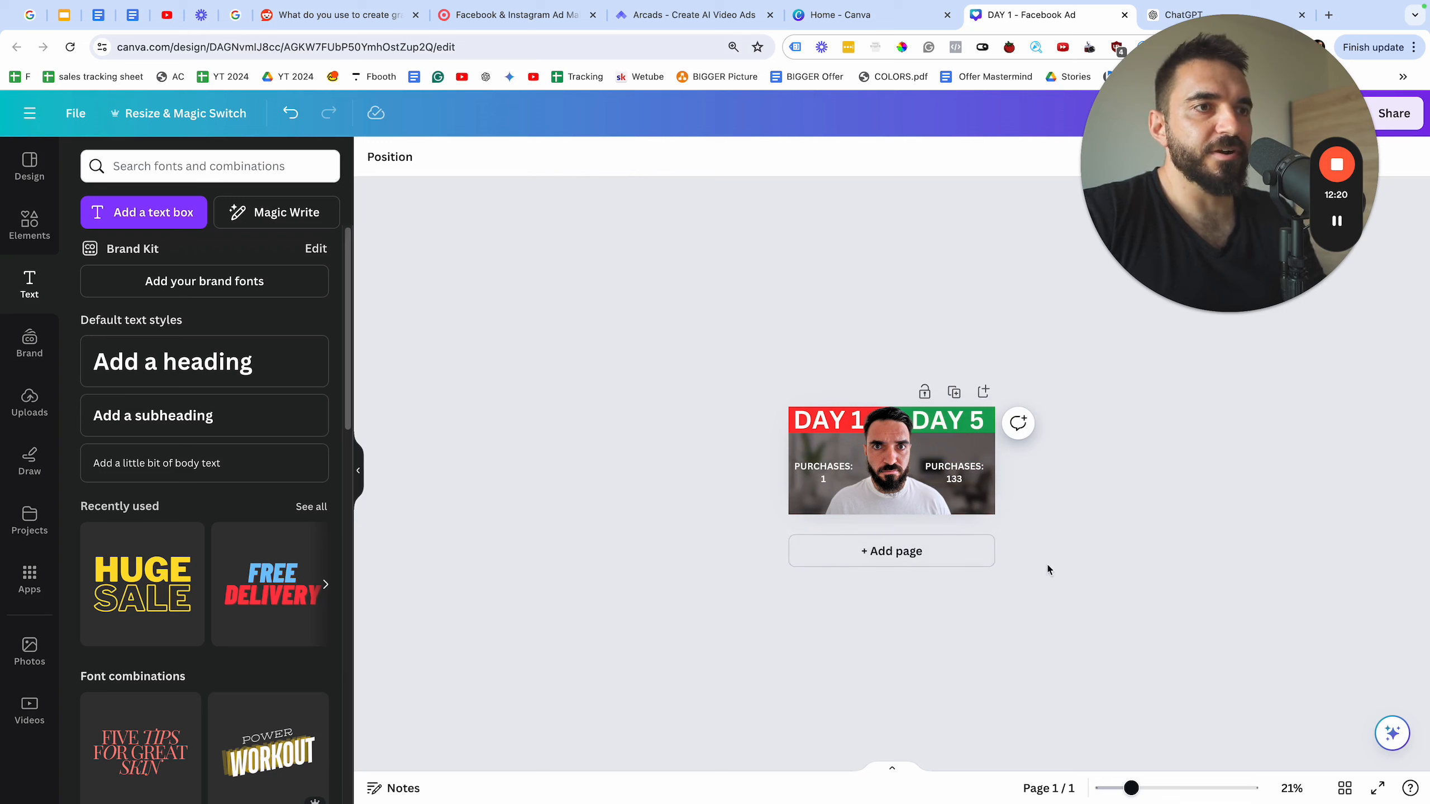
# - Duplicate the ad page and recolour the DAY 1 banner on the copy blue
pyautogui.click(953, 392)
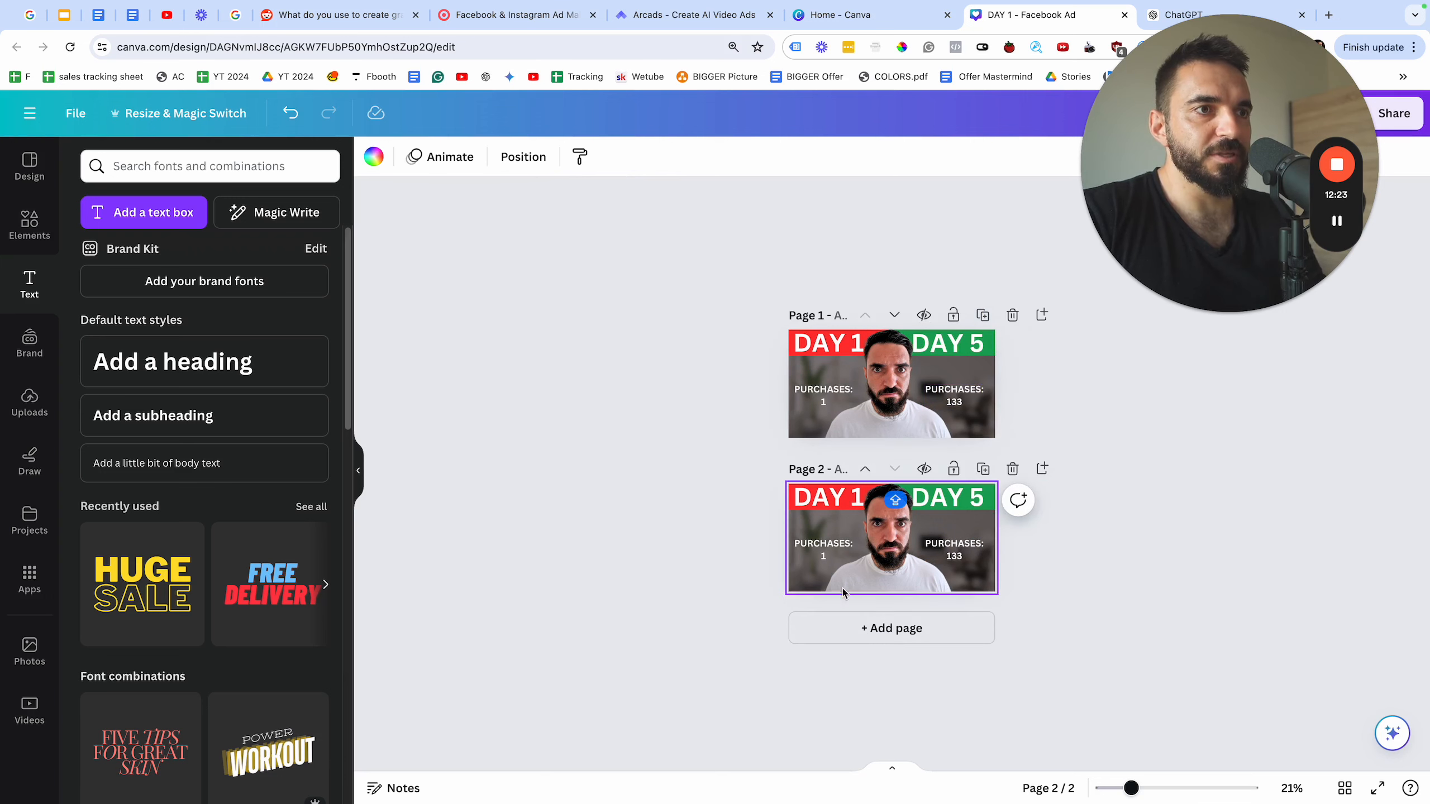
pyautogui.click(792, 501)
pyautogui.click(454, 157)
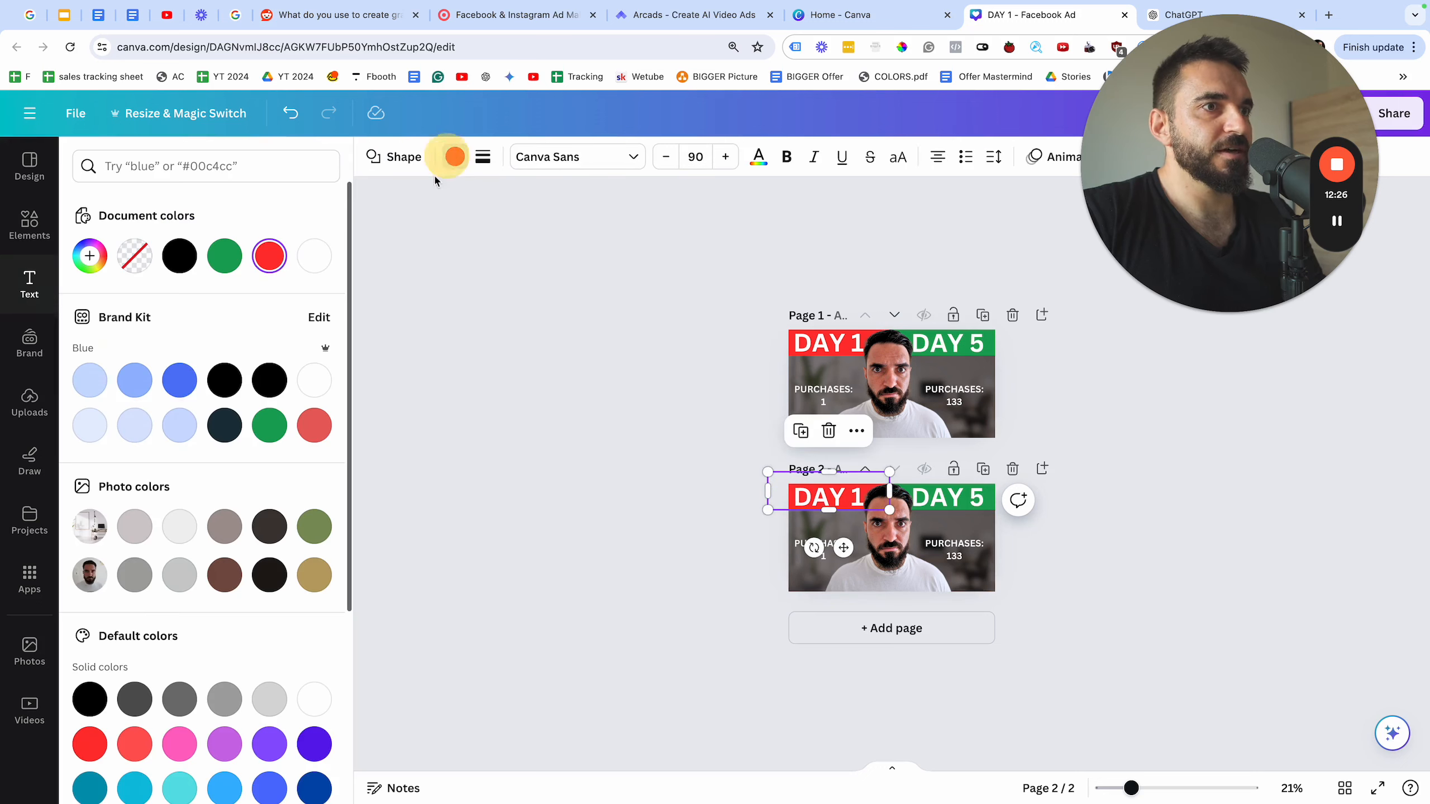
pyautogui.click(179, 381)
pyautogui.click(951, 628)
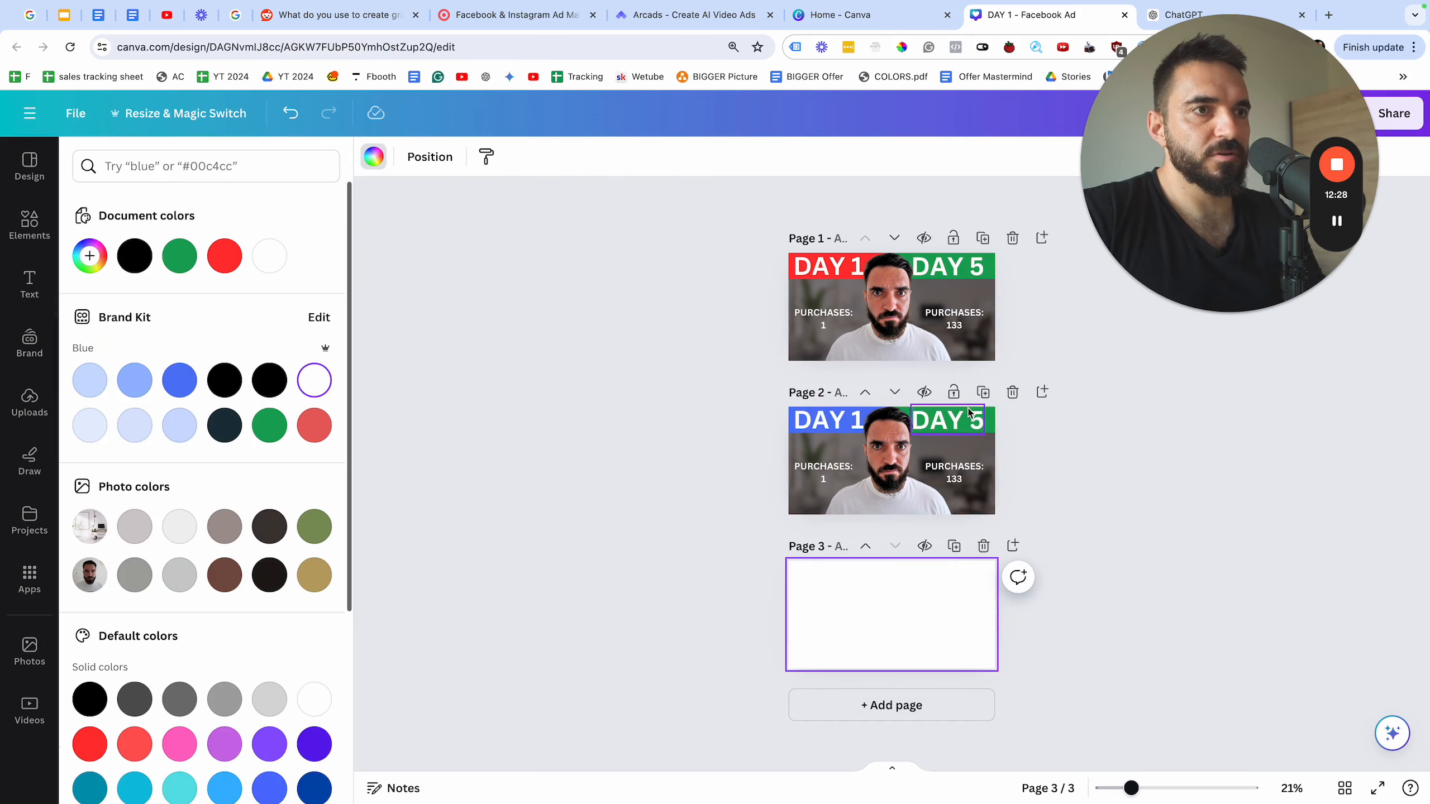
pyautogui.click(984, 546)
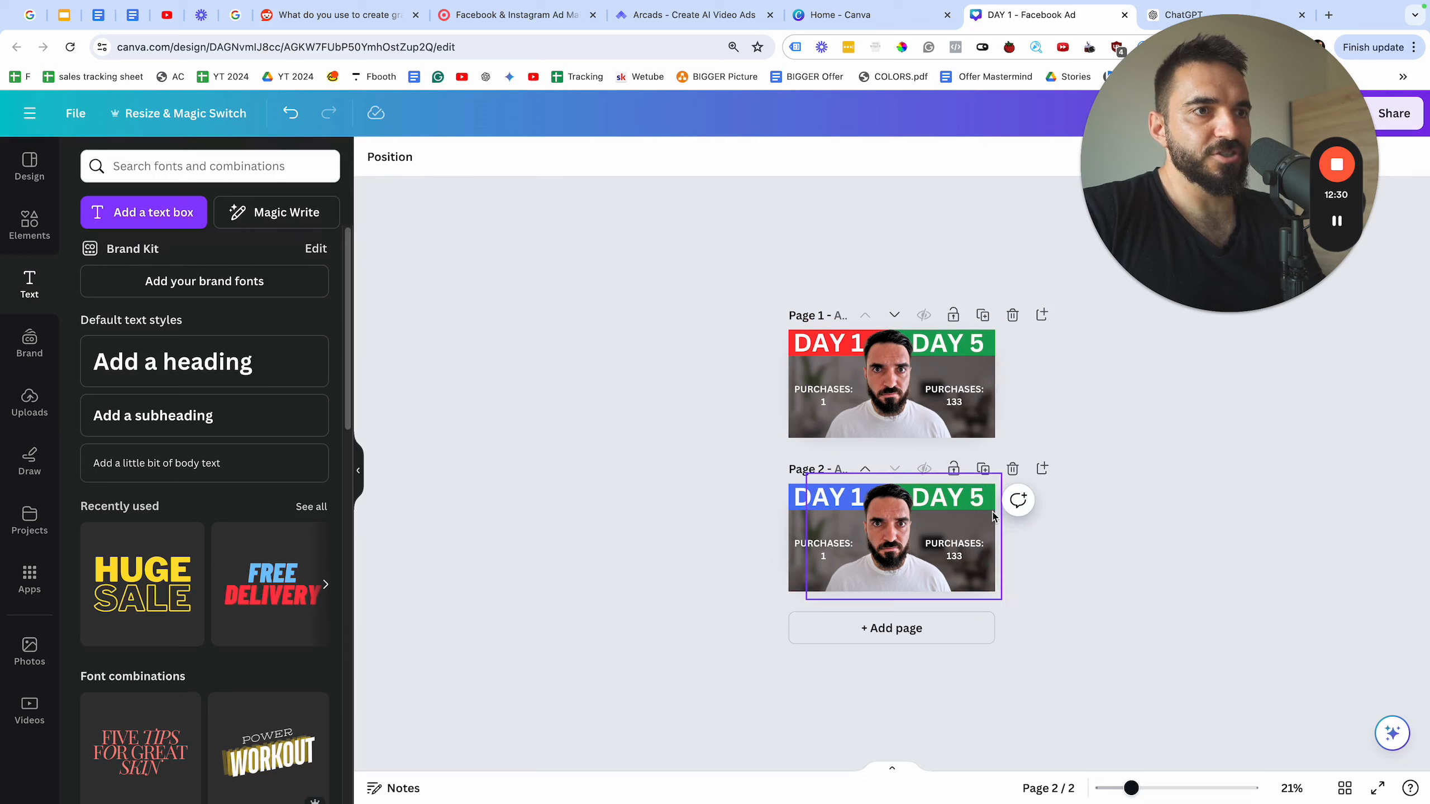
# - Delete the portrait from page 2 and look through the uploaded images for a replacement
pyautogui.click(887, 557)
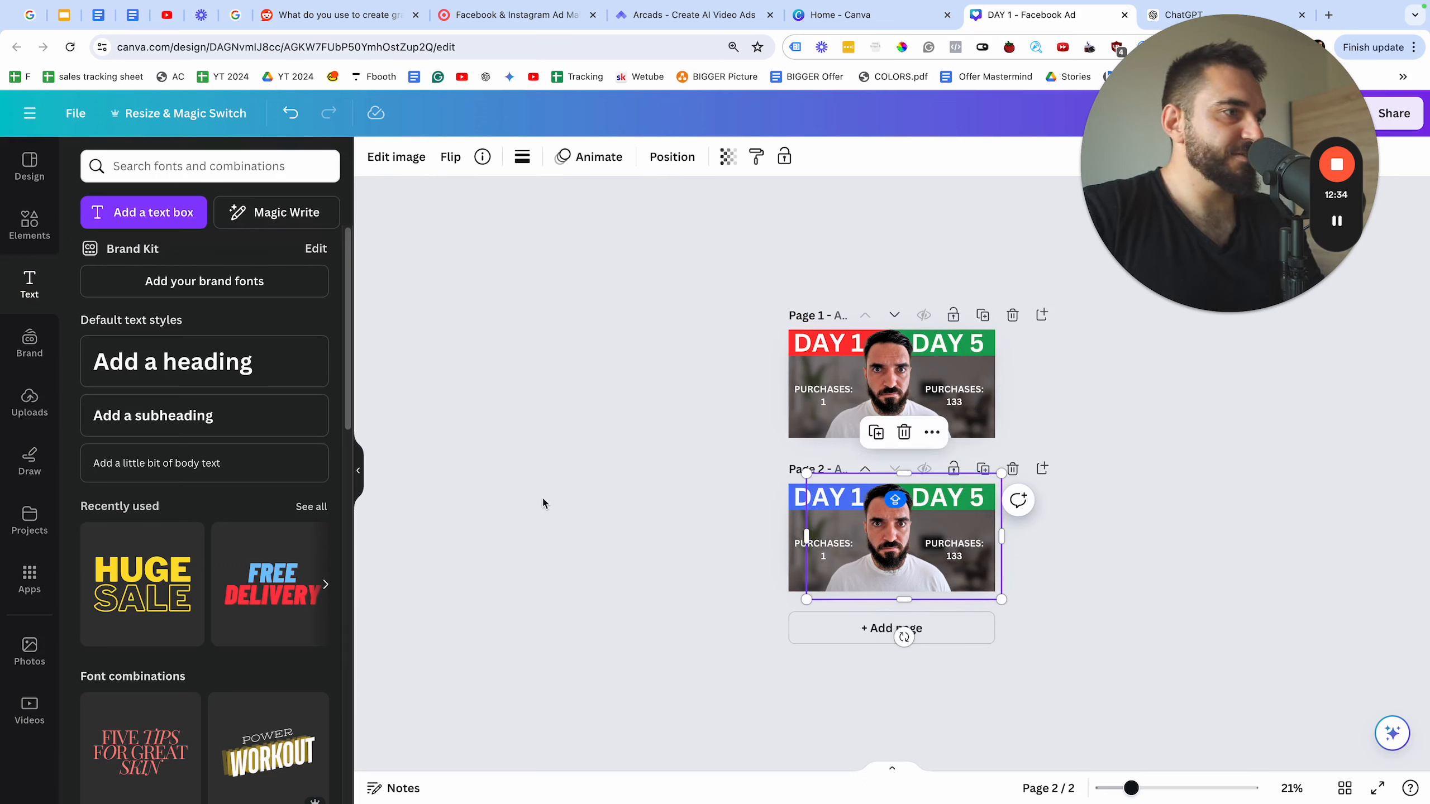
pyautogui.press('Delete')
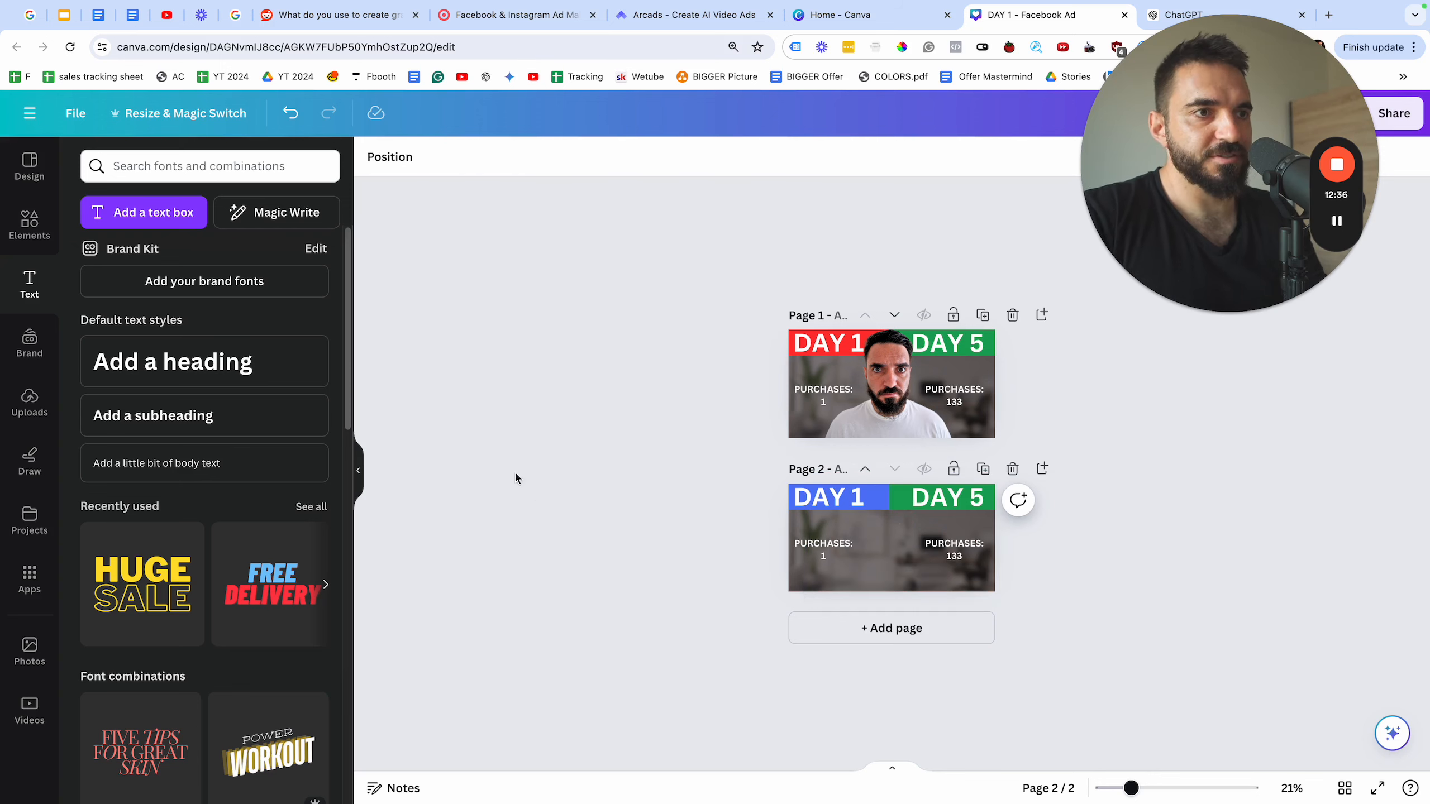
pyautogui.click(33, 397)
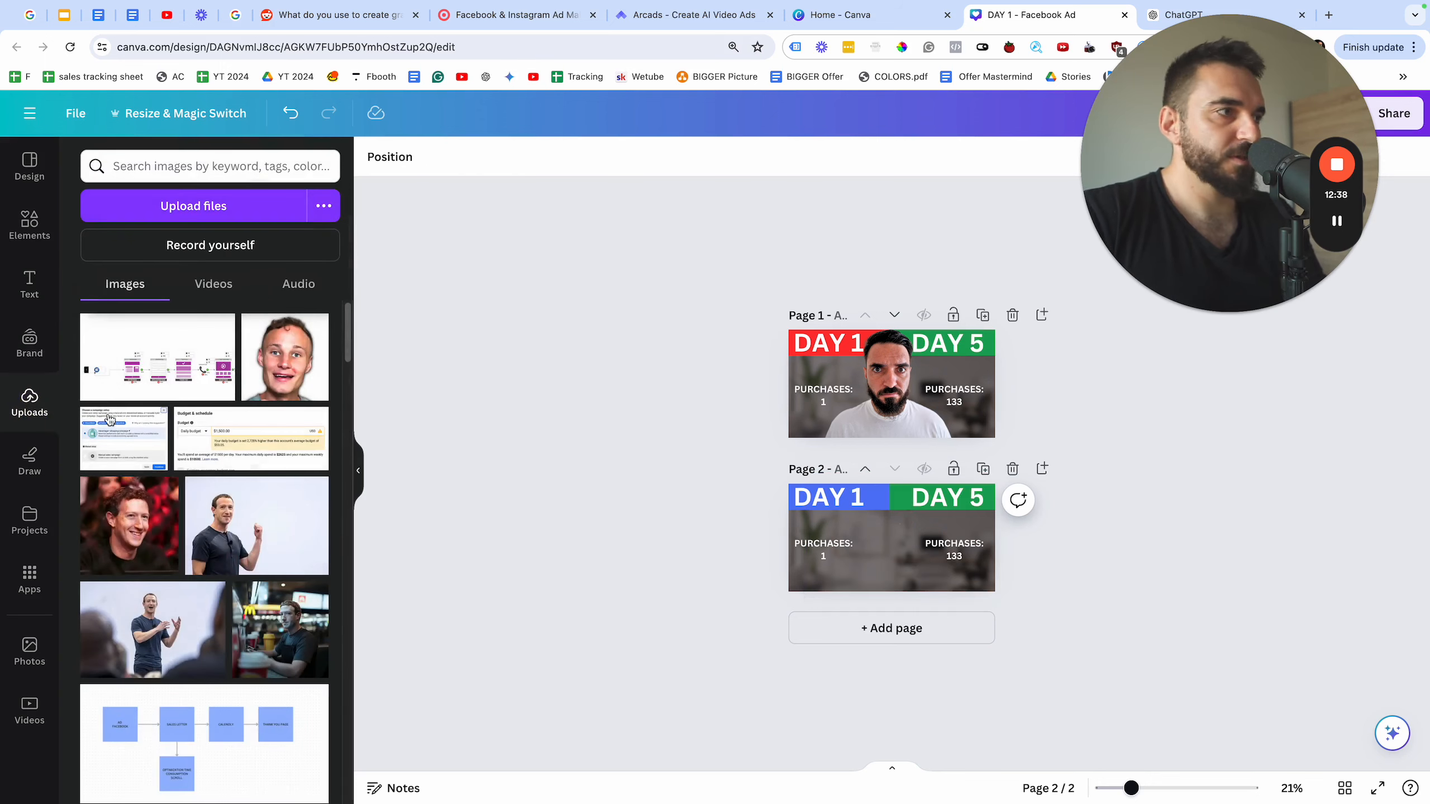
pyautogui.scroll(-10, 241, 522)
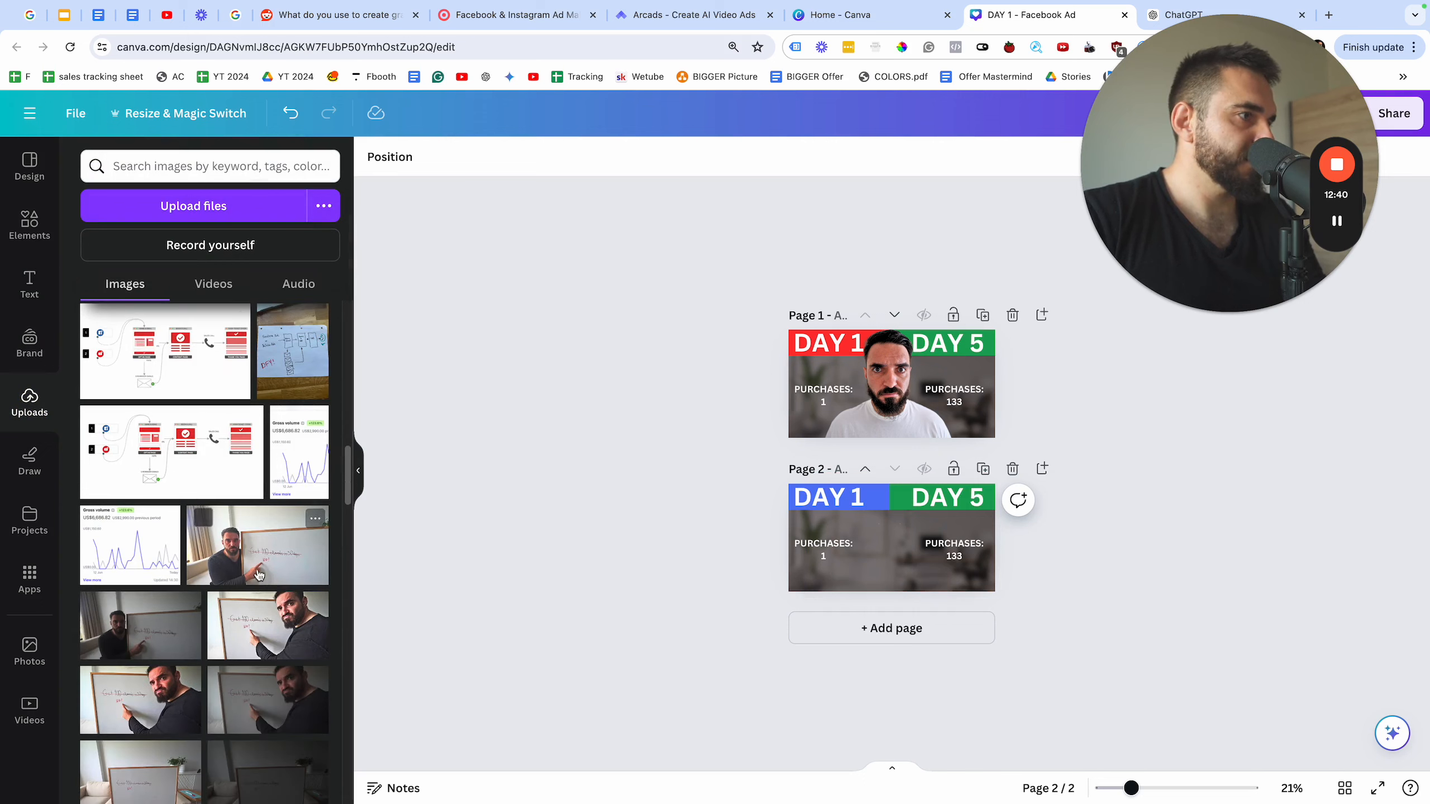
# - Try an uploaded photo of the man pointing at a whiteboard on page 2 and remove its background
pyautogui.click(256, 546)
pyautogui.press('Delete')
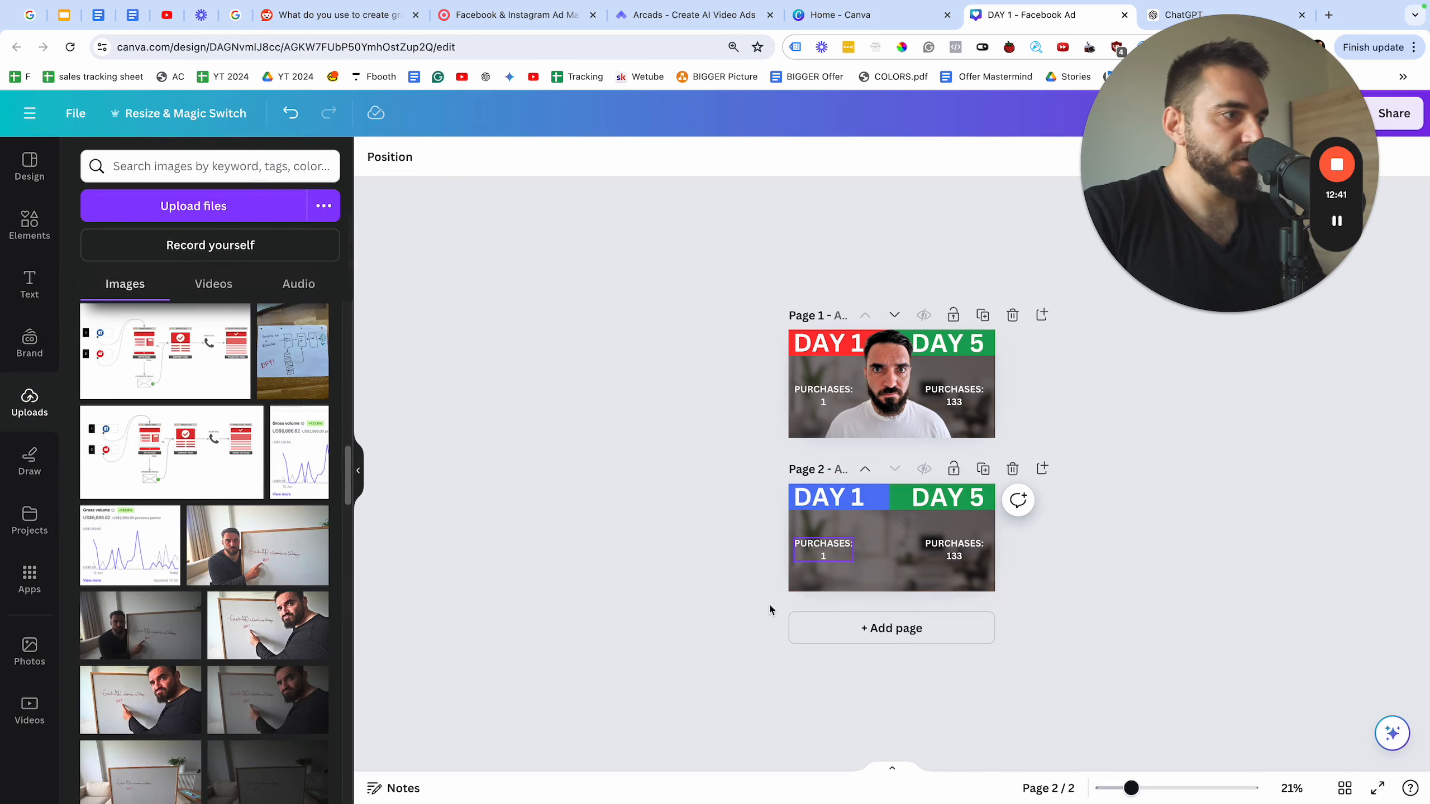
pyautogui.click(273, 643)
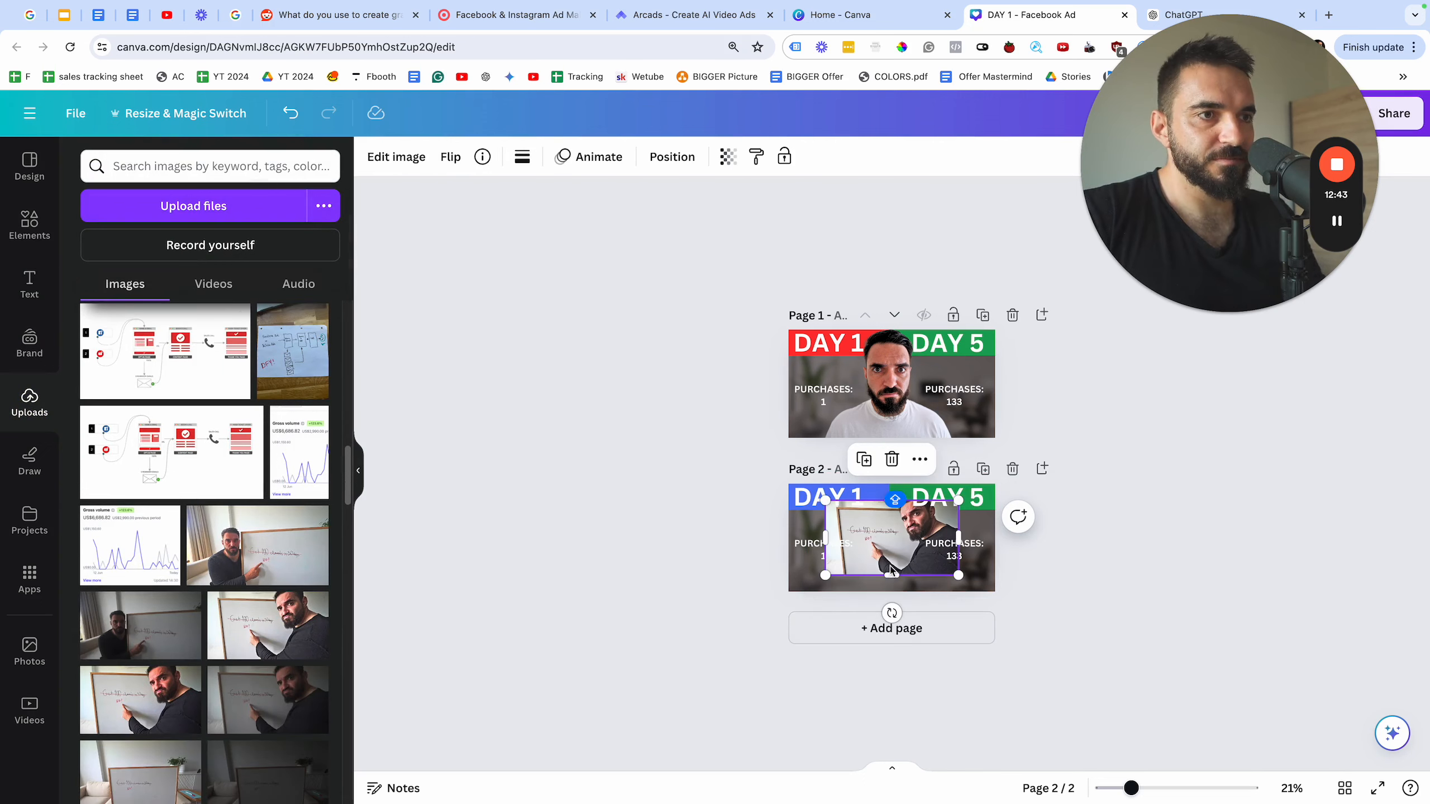
pyautogui.click(365, 157)
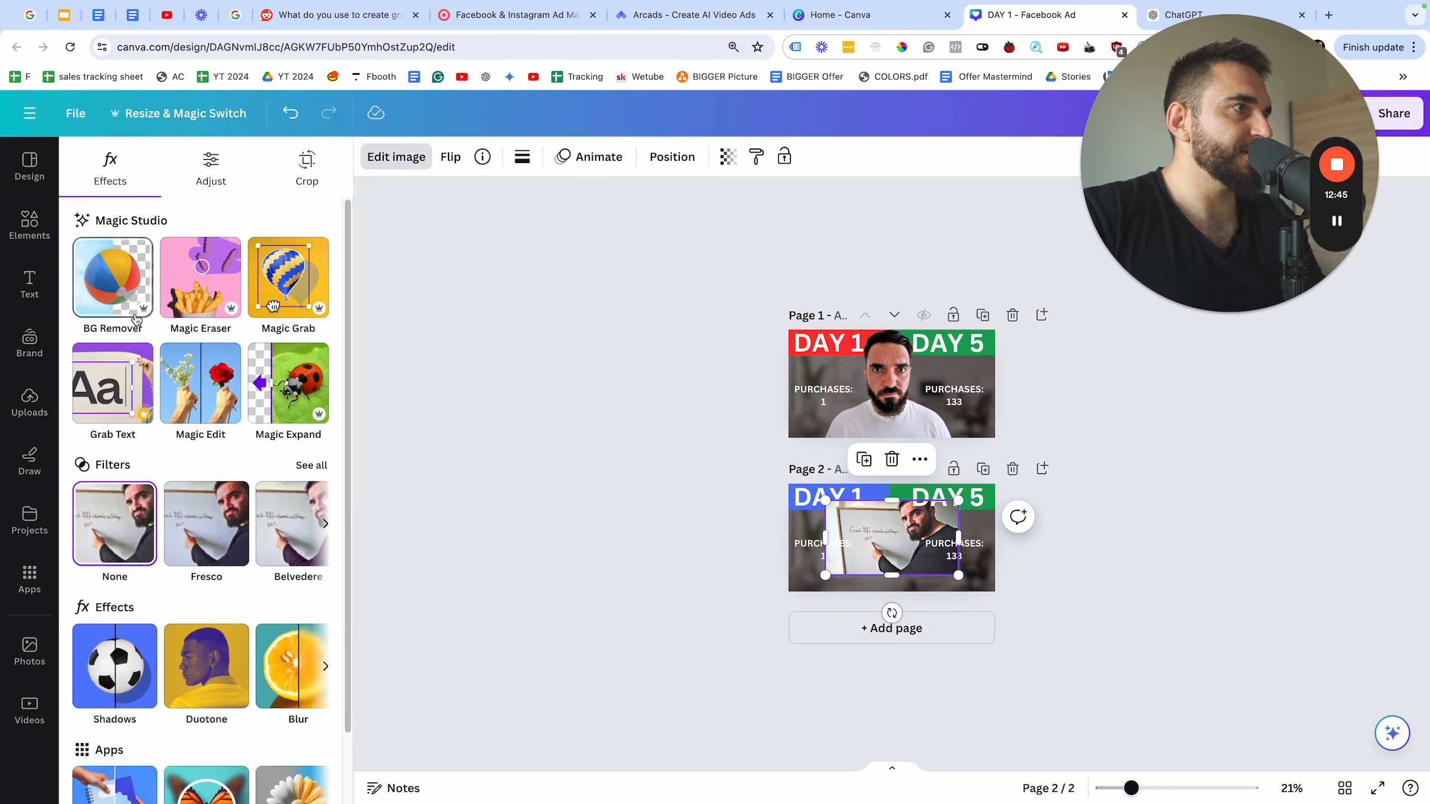
# - Enlarge the pointing cut-out on page 2 to just over the page height and centre the man between the banners
pyautogui.moveTo(914, 549); pyautogui.dragTo(889, 560)
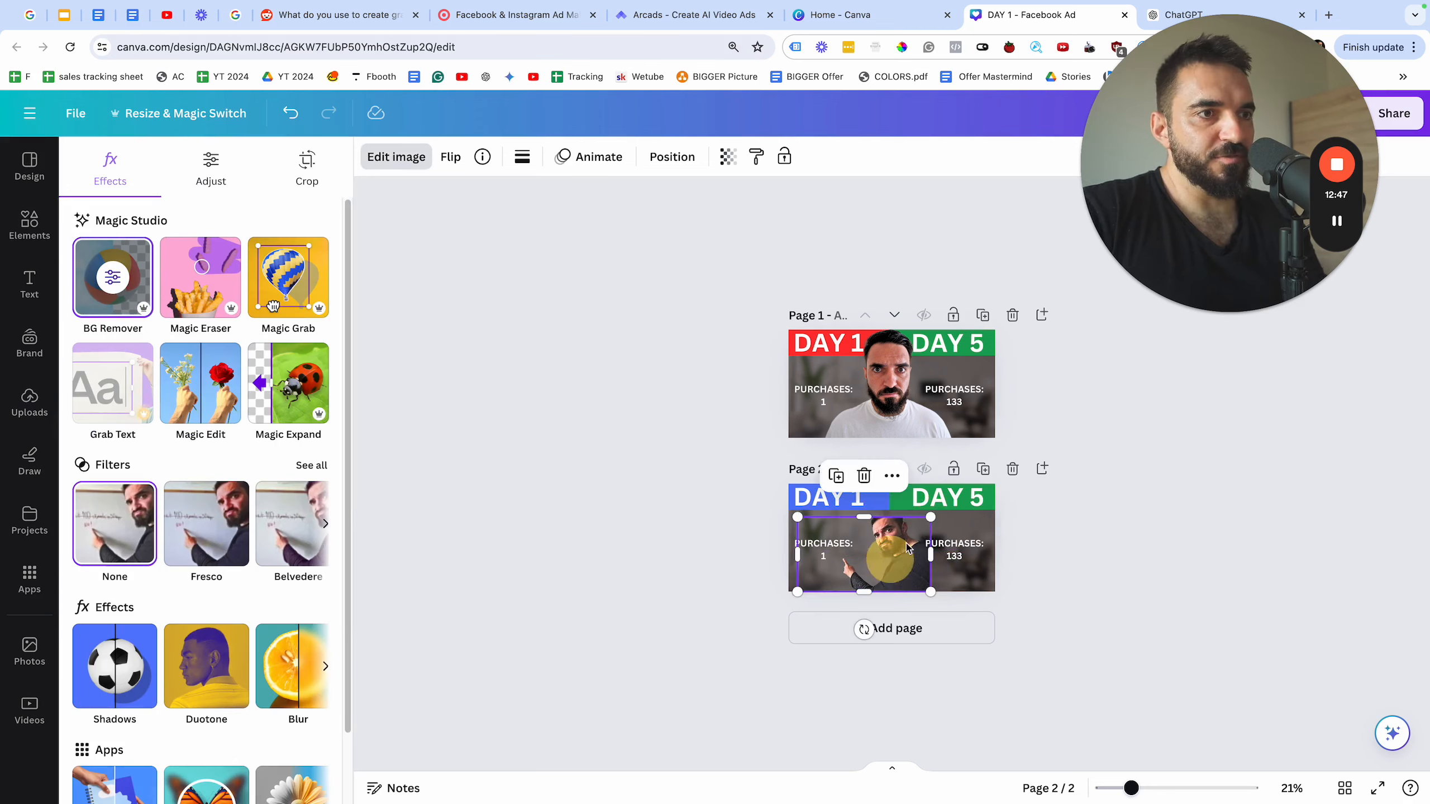
pyautogui.moveTo(931, 517); pyautogui.dragTo(1034, 422)
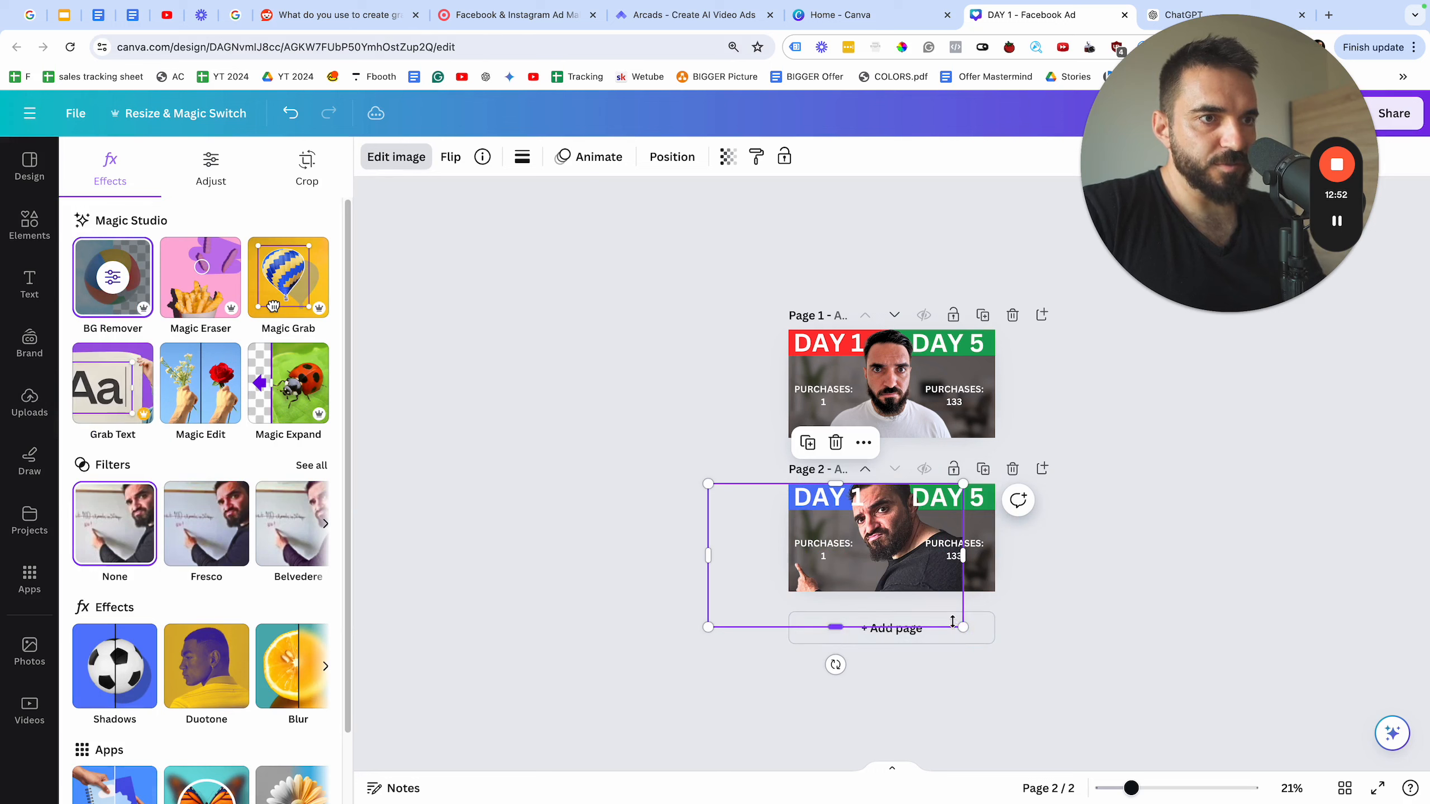
pyautogui.moveTo(962, 622); pyautogui.dragTo(922, 549)
pyautogui.rightClick(924, 549)
pyautogui.click(451, 214)
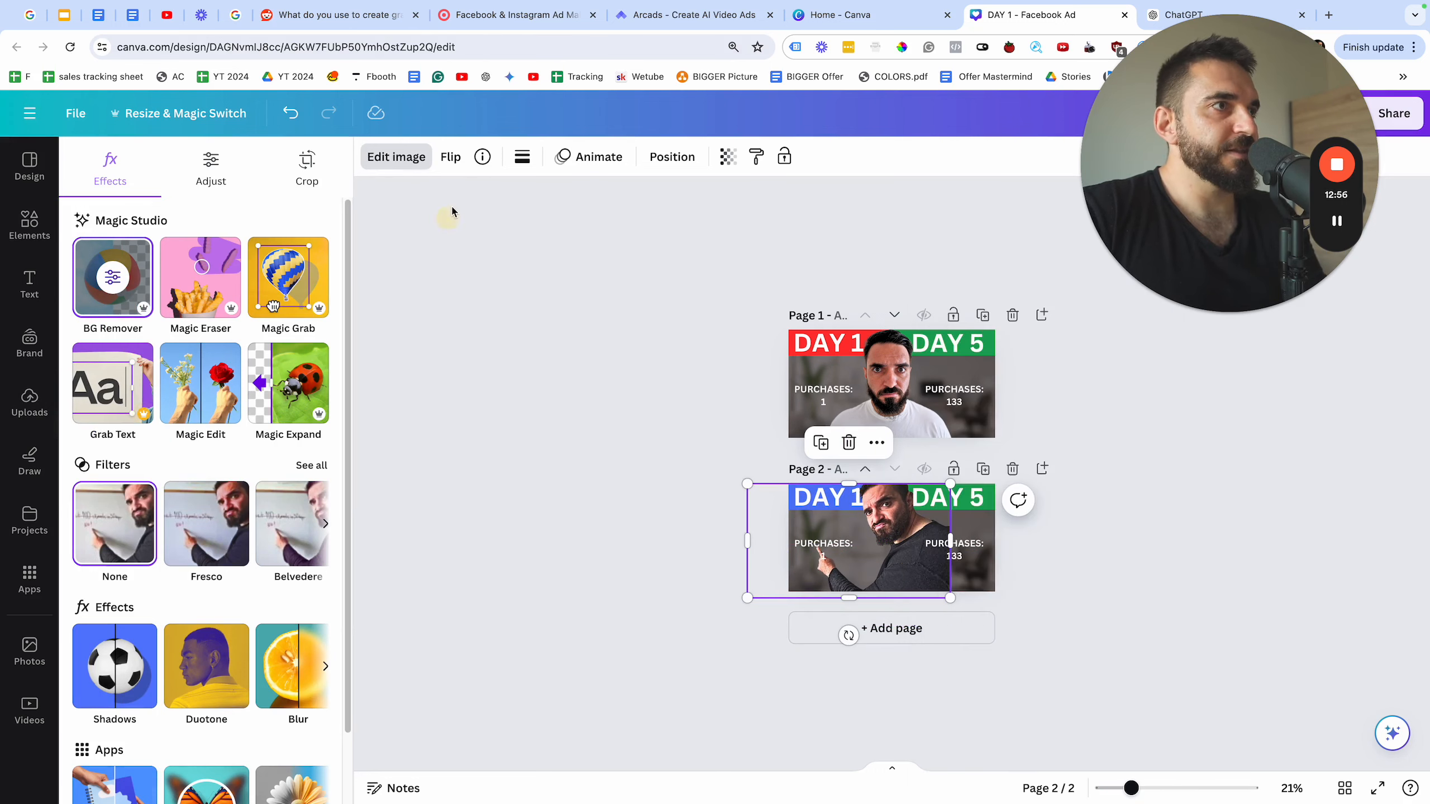
# - Flip the cut-out on page 2 horizontally so the man points towards the DAY 5 side
pyautogui.click(450, 160)
pyautogui.click(496, 231)
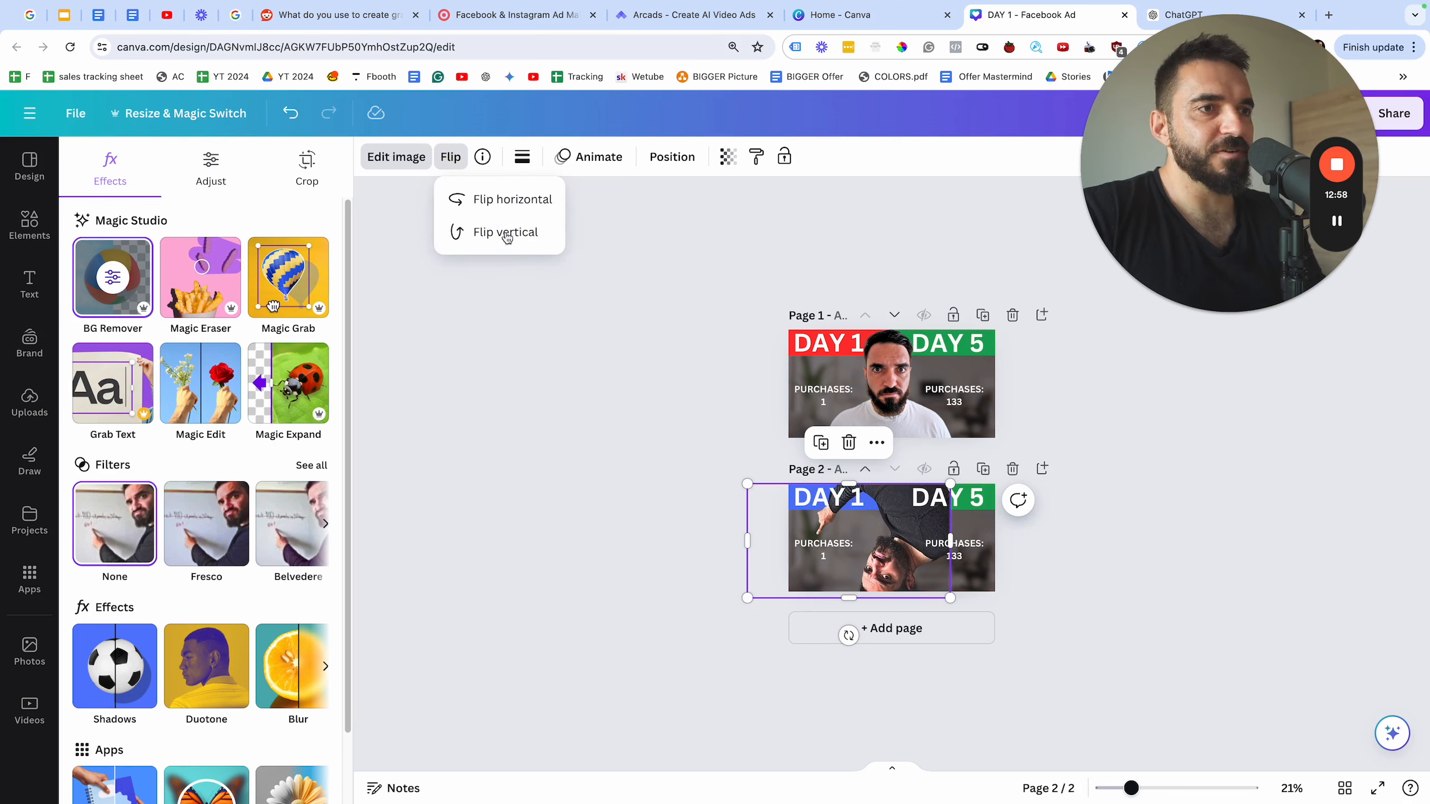
pyautogui.click(500, 206)
pyautogui.click(466, 231)
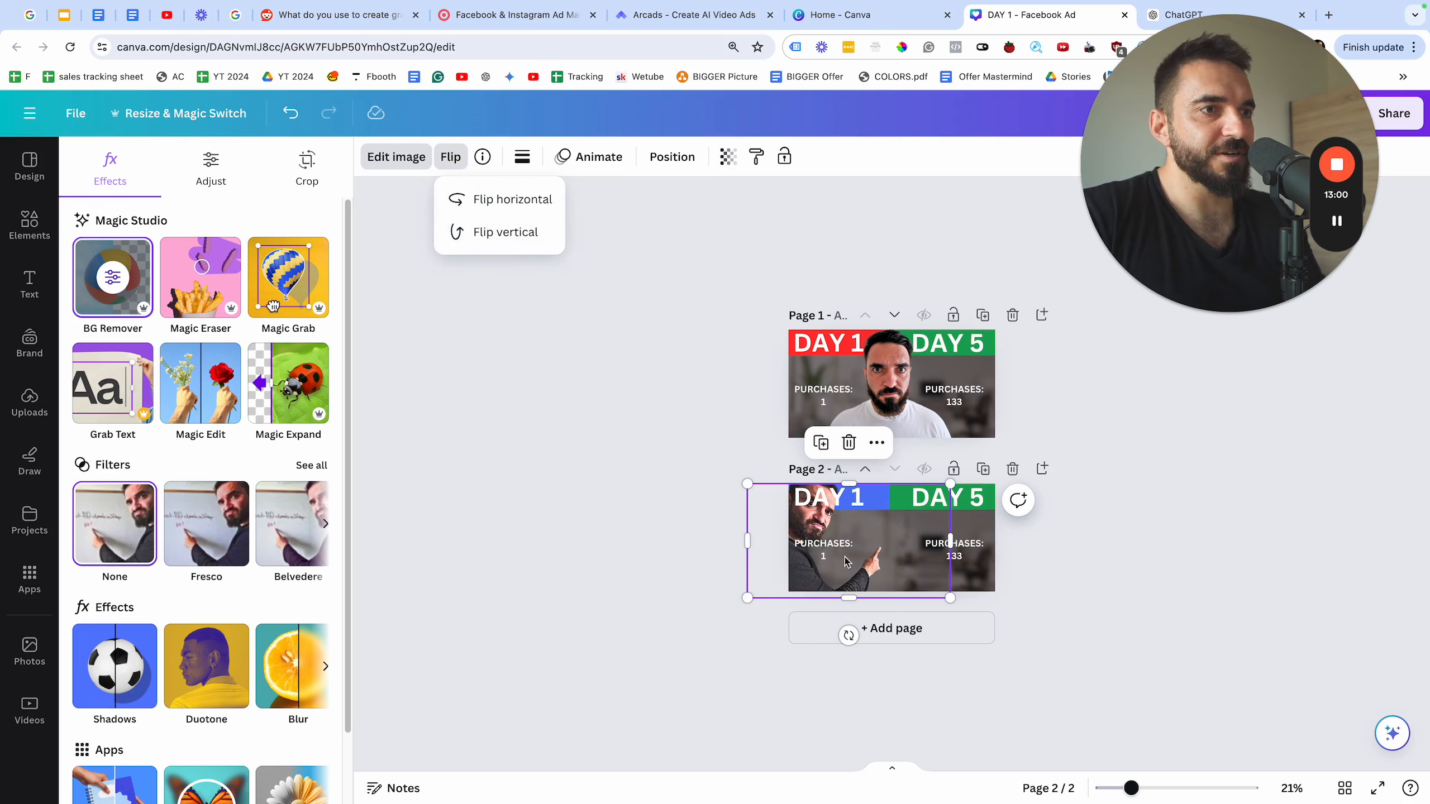
# - Try moving the flipped cut-out to the middle of page 2 and rotating it, and delete it
pyautogui.moveTo(844, 562); pyautogui.dragTo(926, 570)
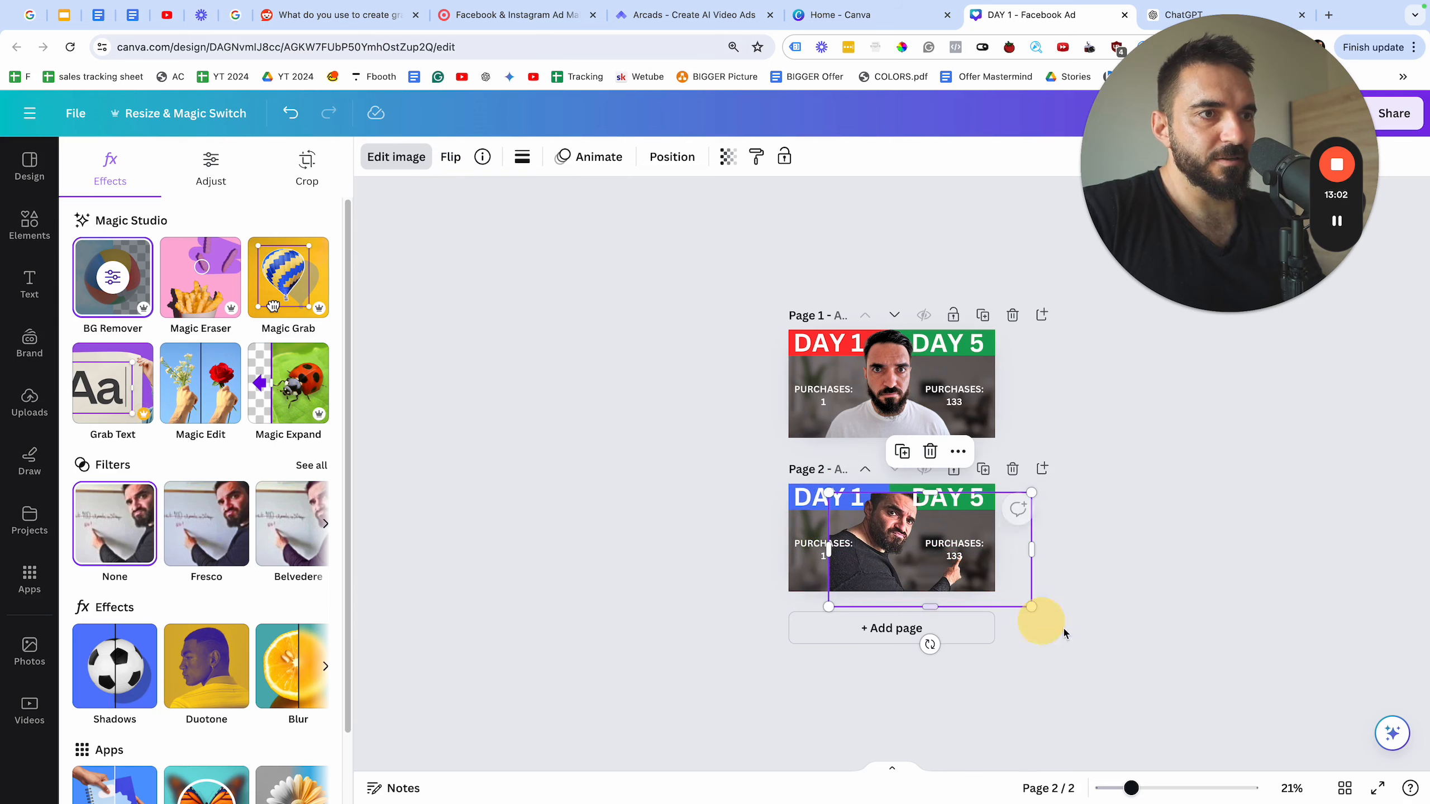
pyautogui.moveTo(930, 644); pyautogui.dragTo(950, 580)
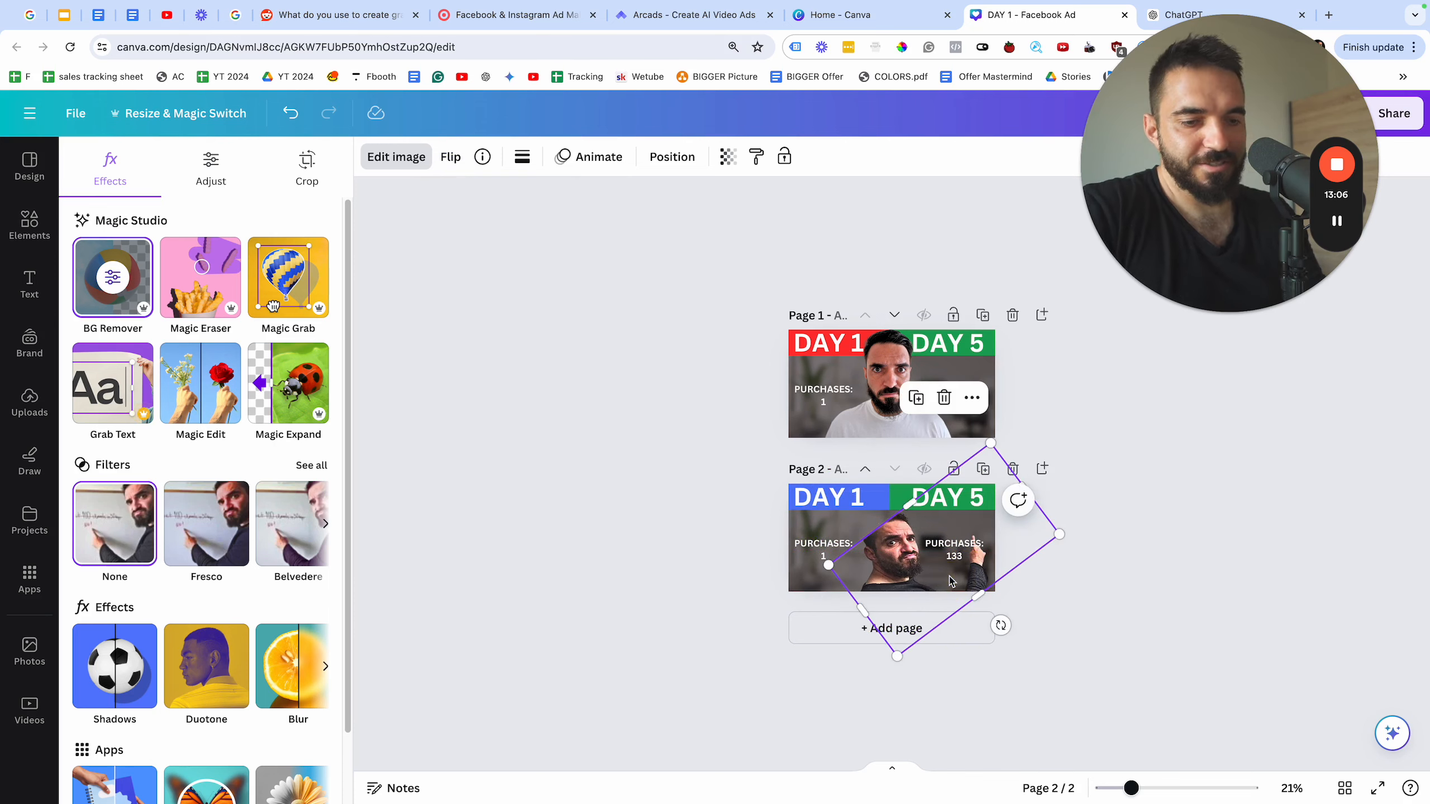
pyautogui.press('Delete')
# - Place the uploaded front-facing black-shirt portrait on page 2, remove its background, and enlarge and centre it between the purchases texts
pyautogui.scroll(-5, 296, 578)
pyautogui.scroll(-10, 297, 578)
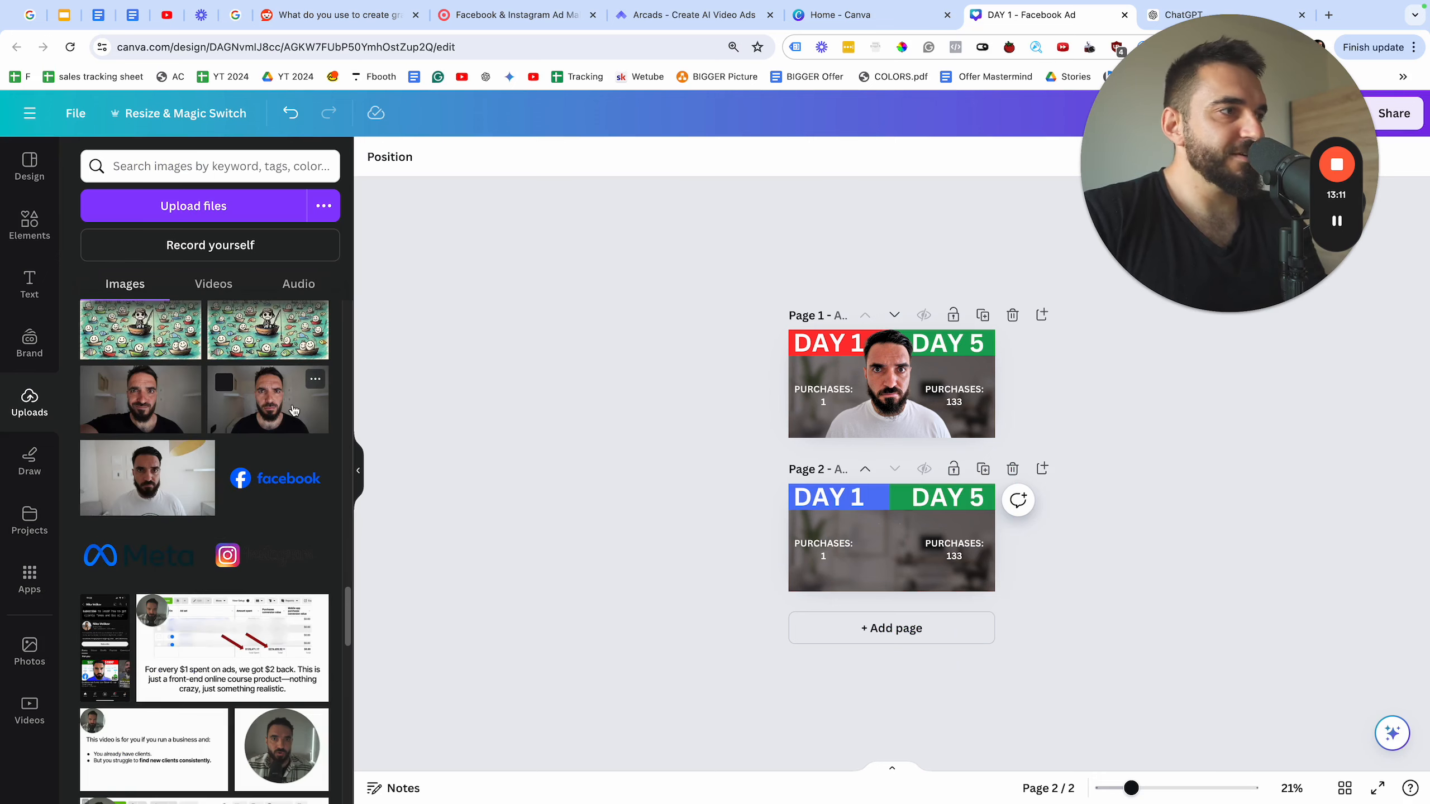
pyautogui.click(292, 410)
pyautogui.moveTo(898, 527); pyautogui.dragTo(898, 539)
pyautogui.click(383, 158)
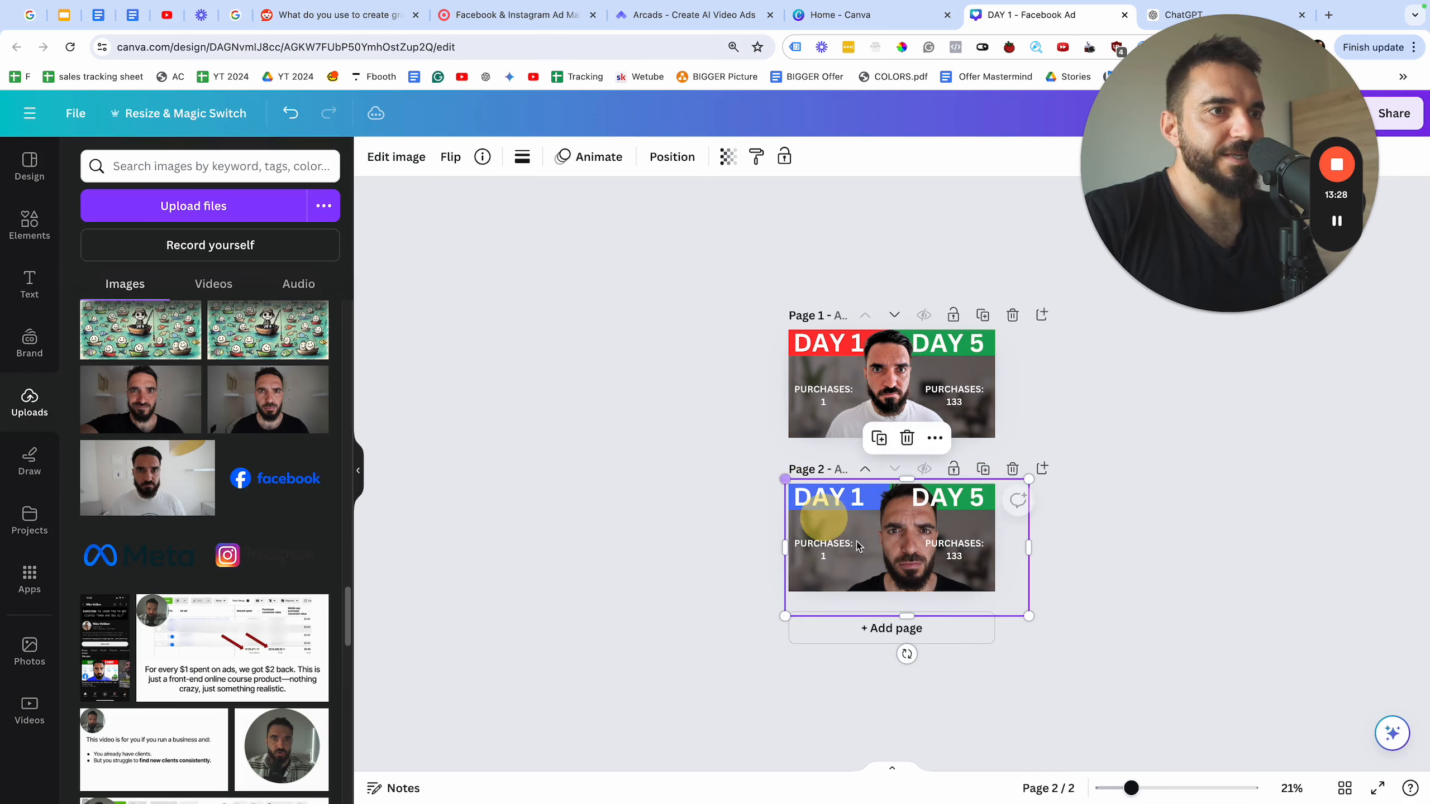
pyautogui.moveTo(901, 557); pyautogui.dragTo(890, 567)
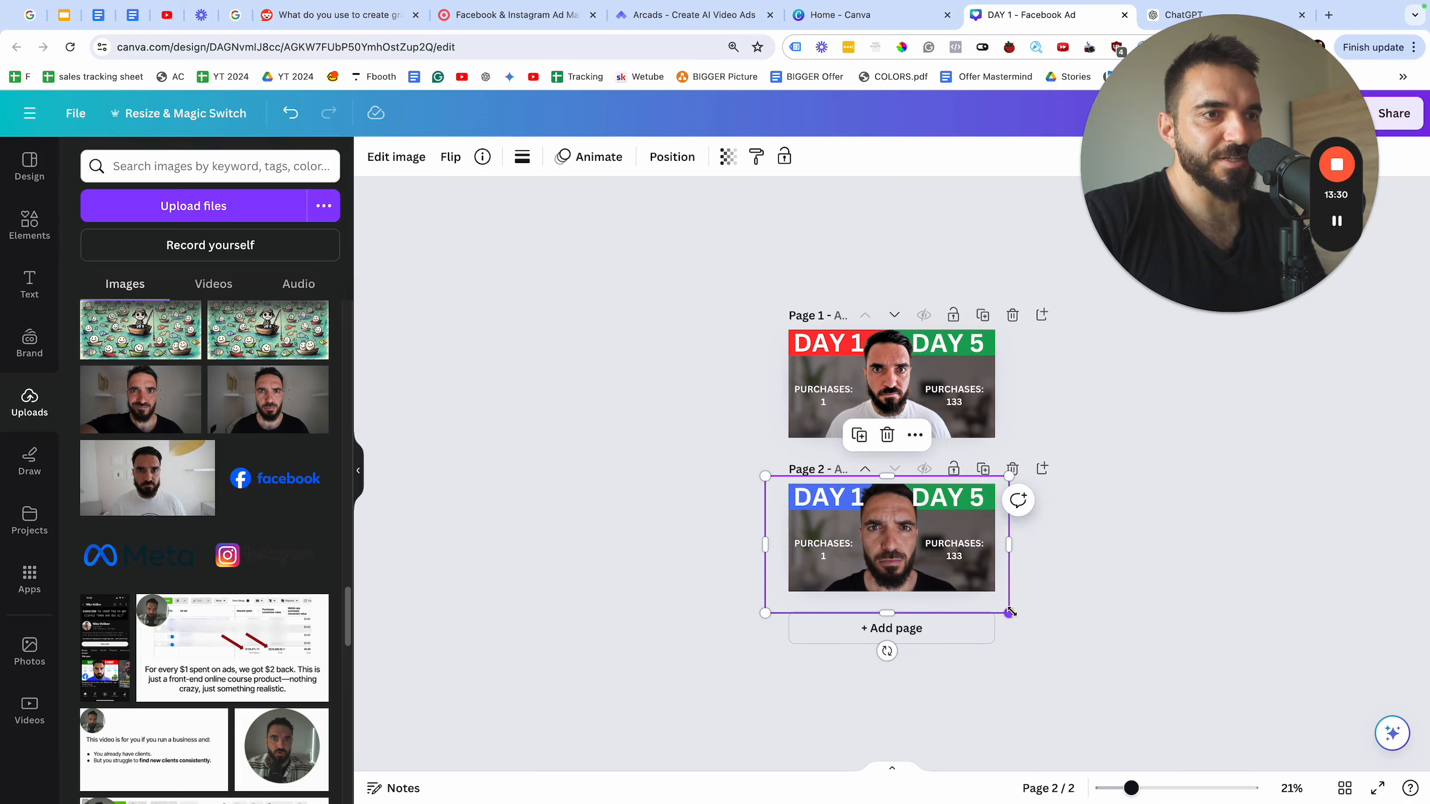
# - Shrink the black-shirt portrait on page 2 to about the page size and centre it between the purchases texts
pyautogui.moveTo(1011, 611); pyautogui.dragTo(973, 591)
pyautogui.moveTo(864, 557); pyautogui.dragTo(891, 565)
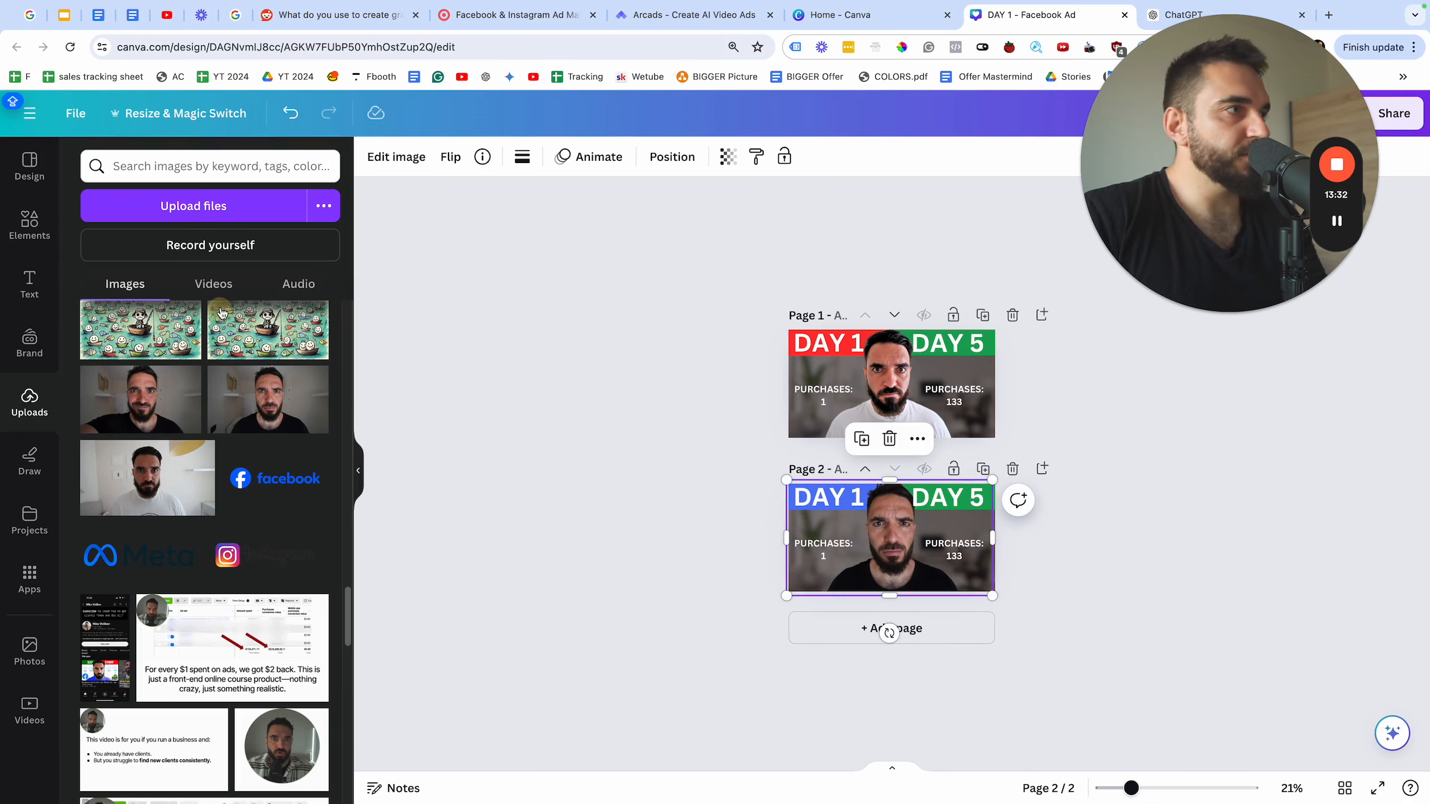
# - Browse the Facebook Ad templates for layout ideas for another ad variation
pyautogui.click(29, 163)
pyautogui.scroll(-6, 260, 628)
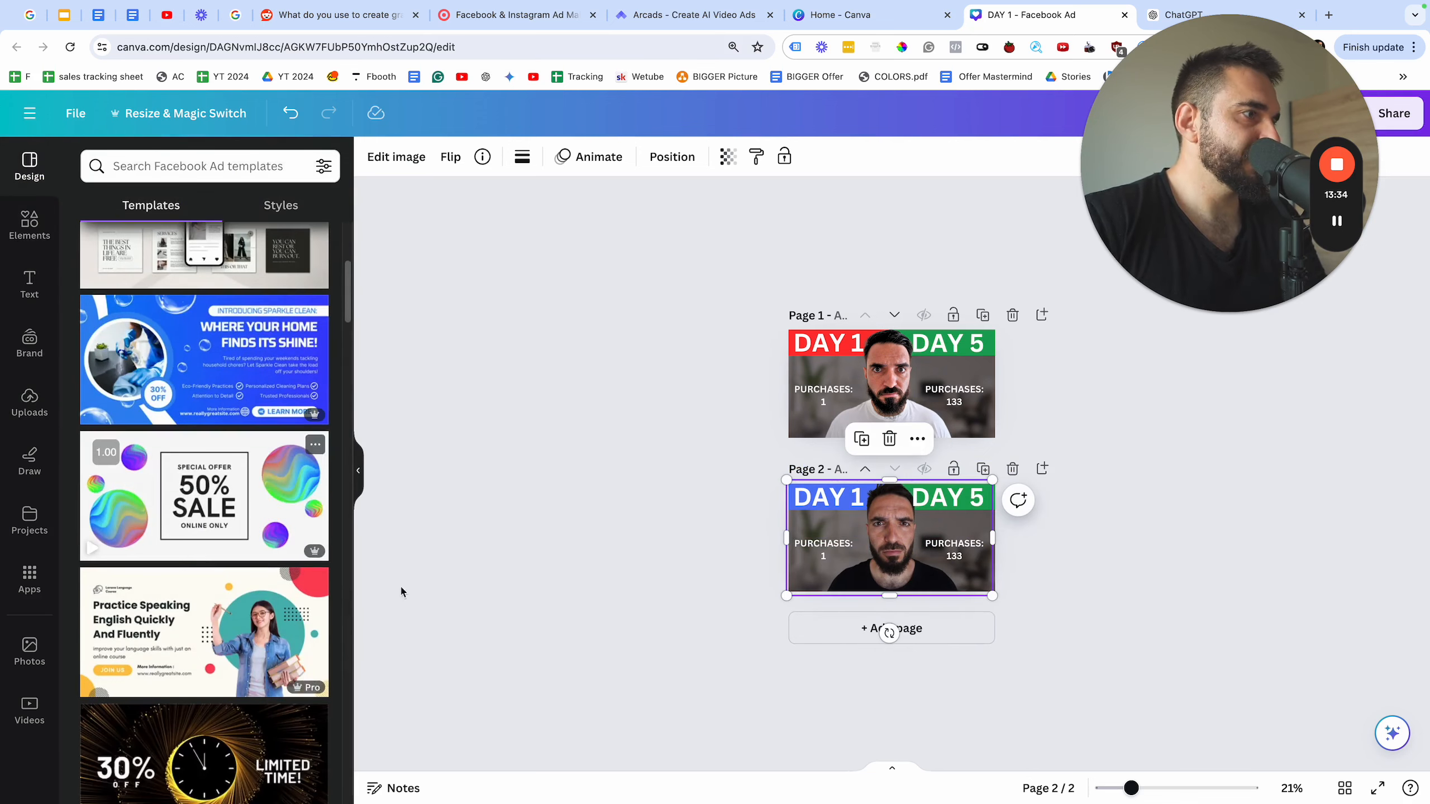
pyautogui.scroll(-4, 263, 542)
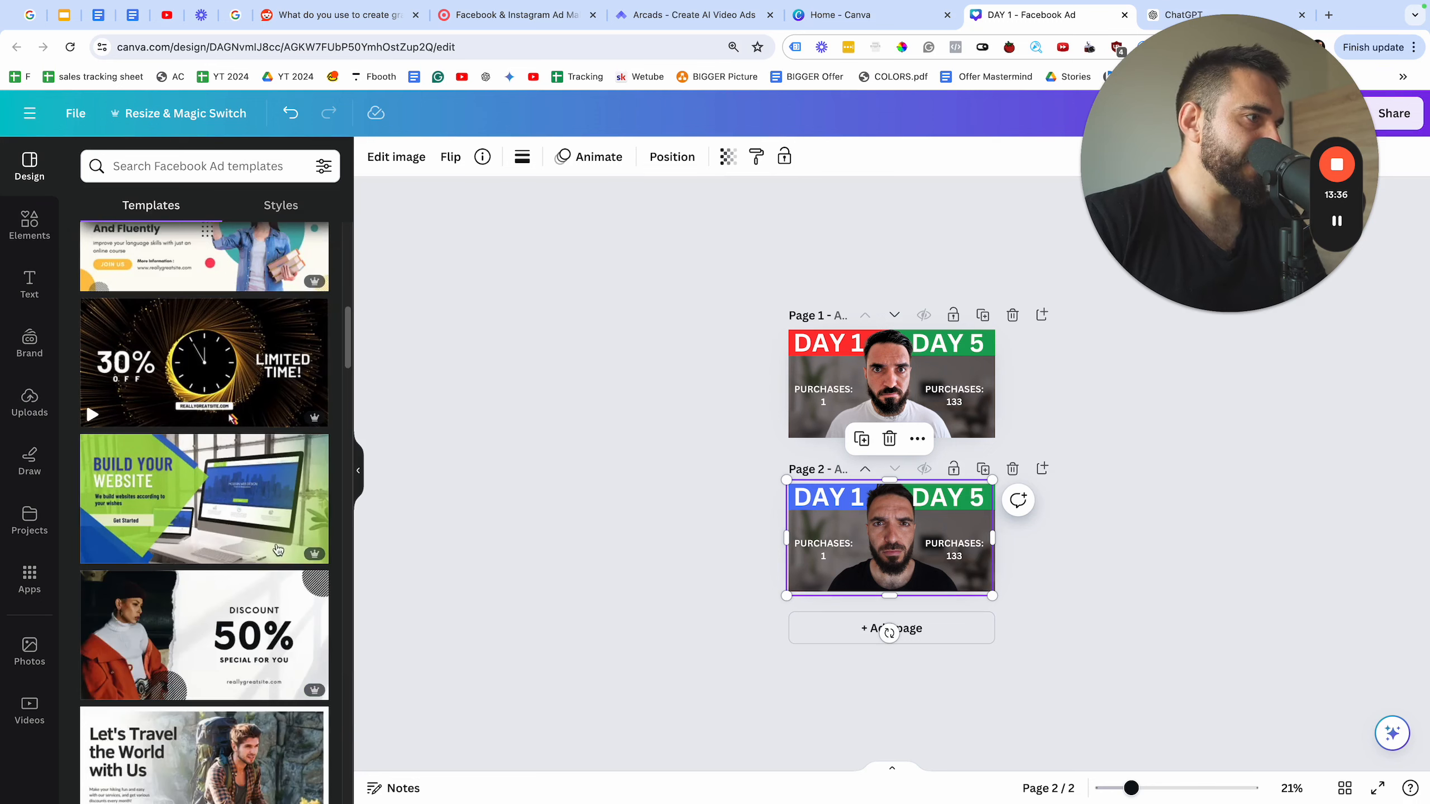
pyautogui.scroll(-12, 278, 549)
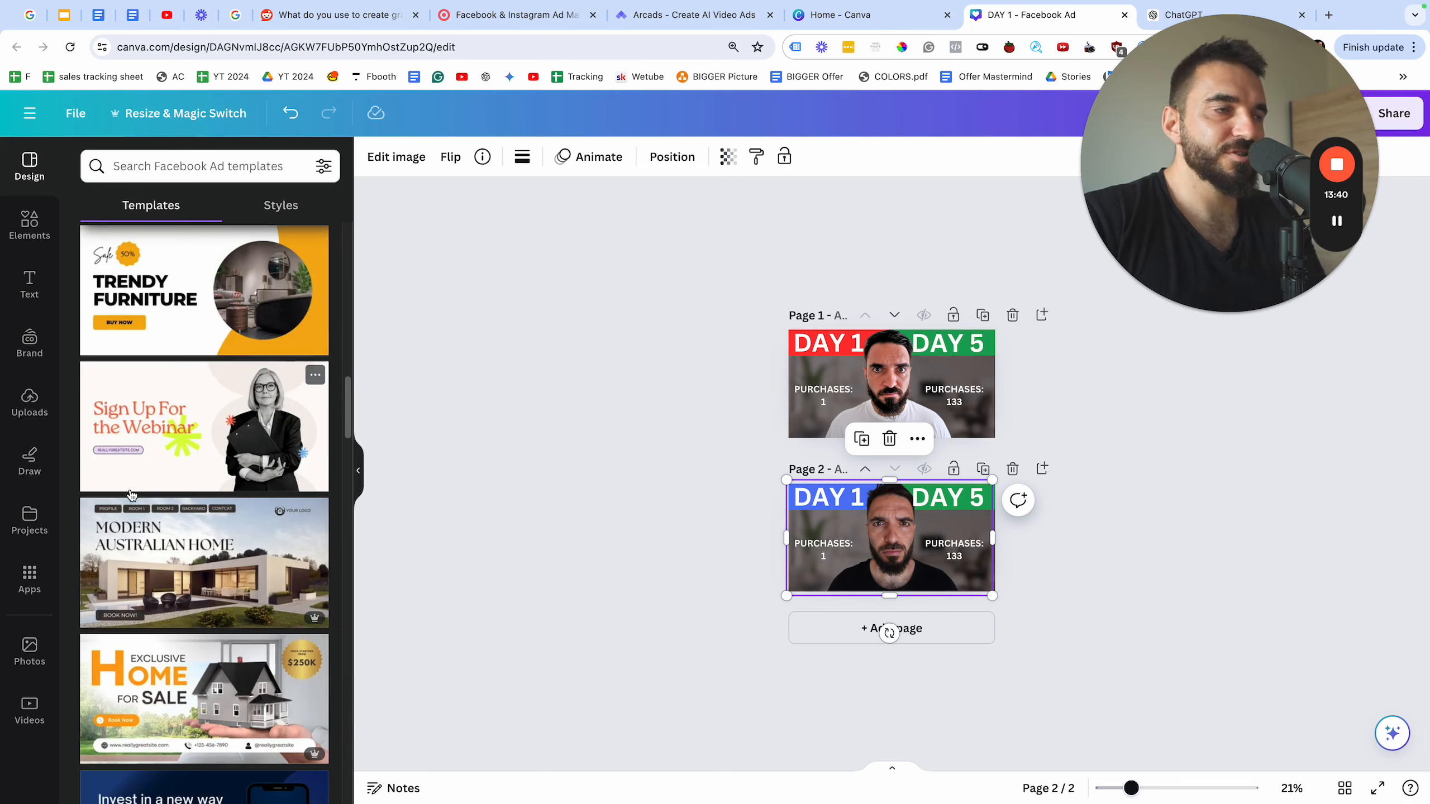
pyautogui.scroll(-5, 131, 495)
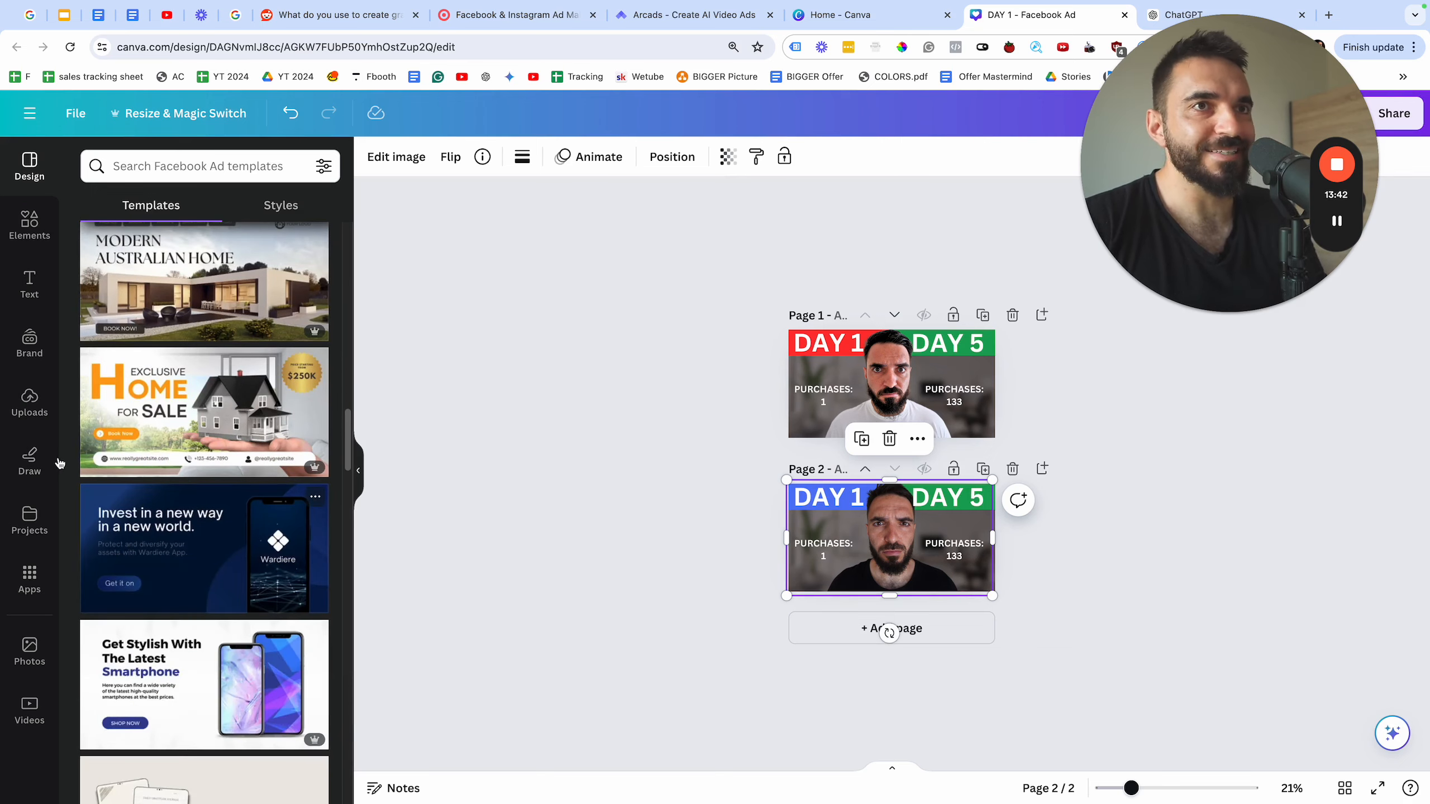
pyautogui.doubleClick(886, 554)
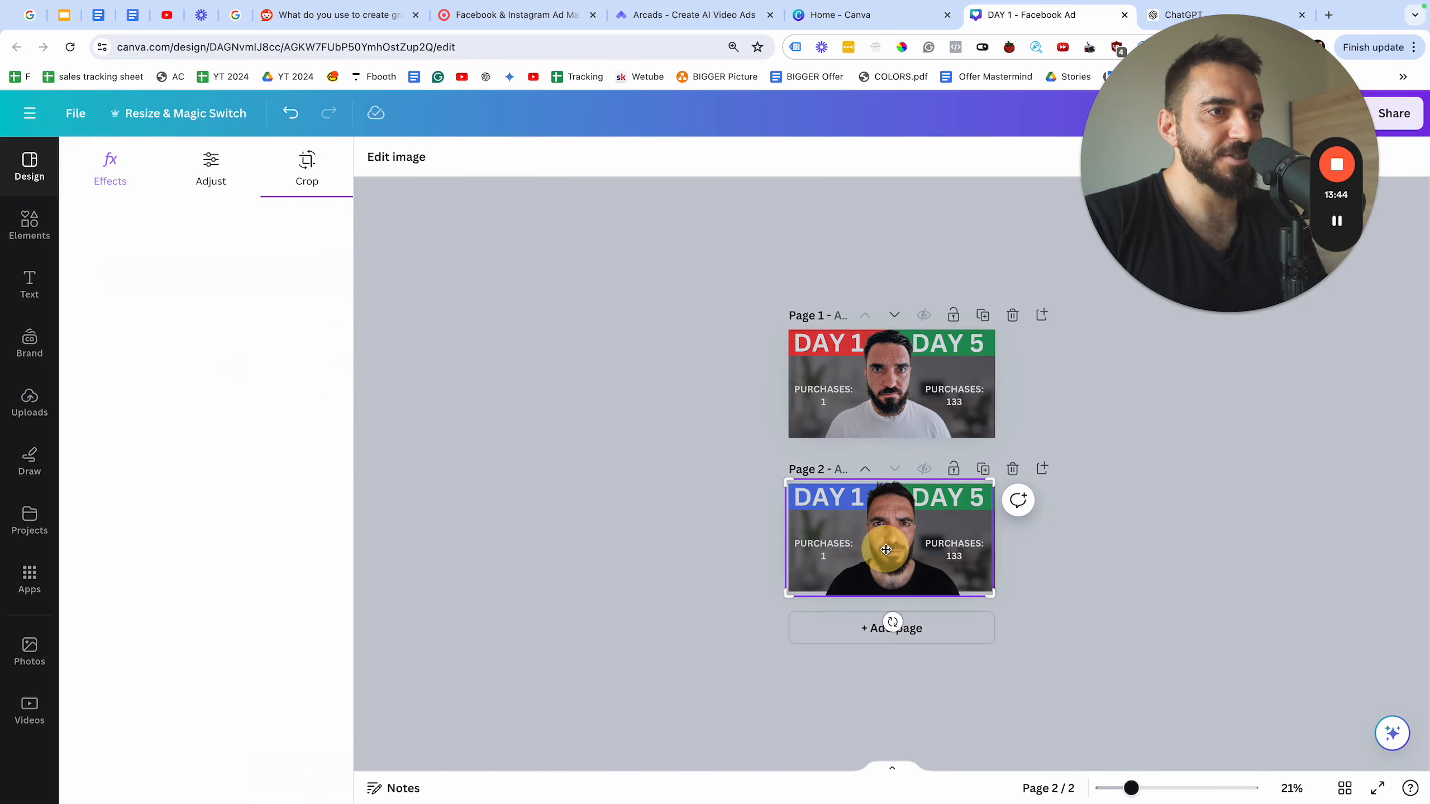
pyautogui.click(552, 514)
pyautogui.scroll(-3, 133, 550)
pyautogui.scroll(-11, 134, 550)
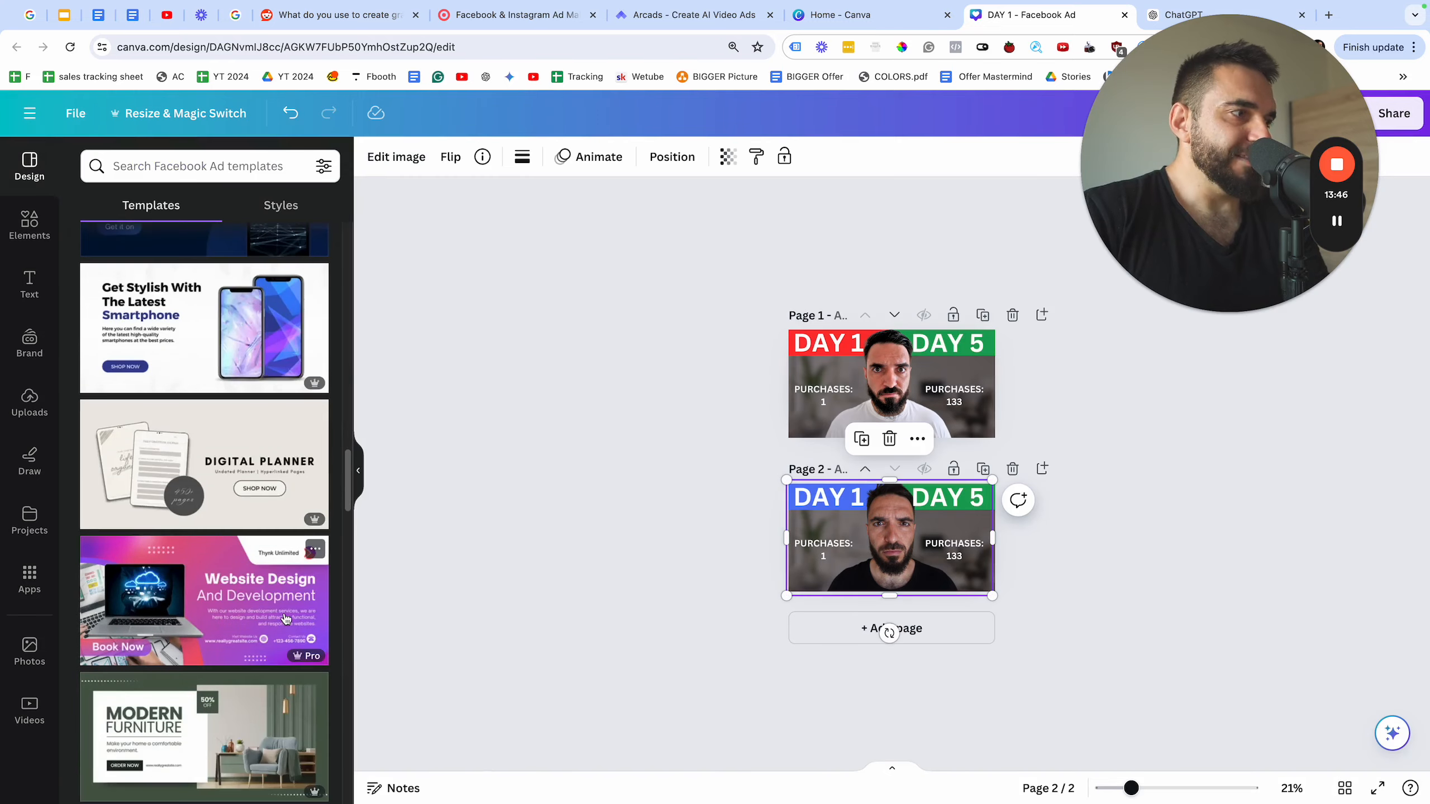
pyautogui.click(452, 393)
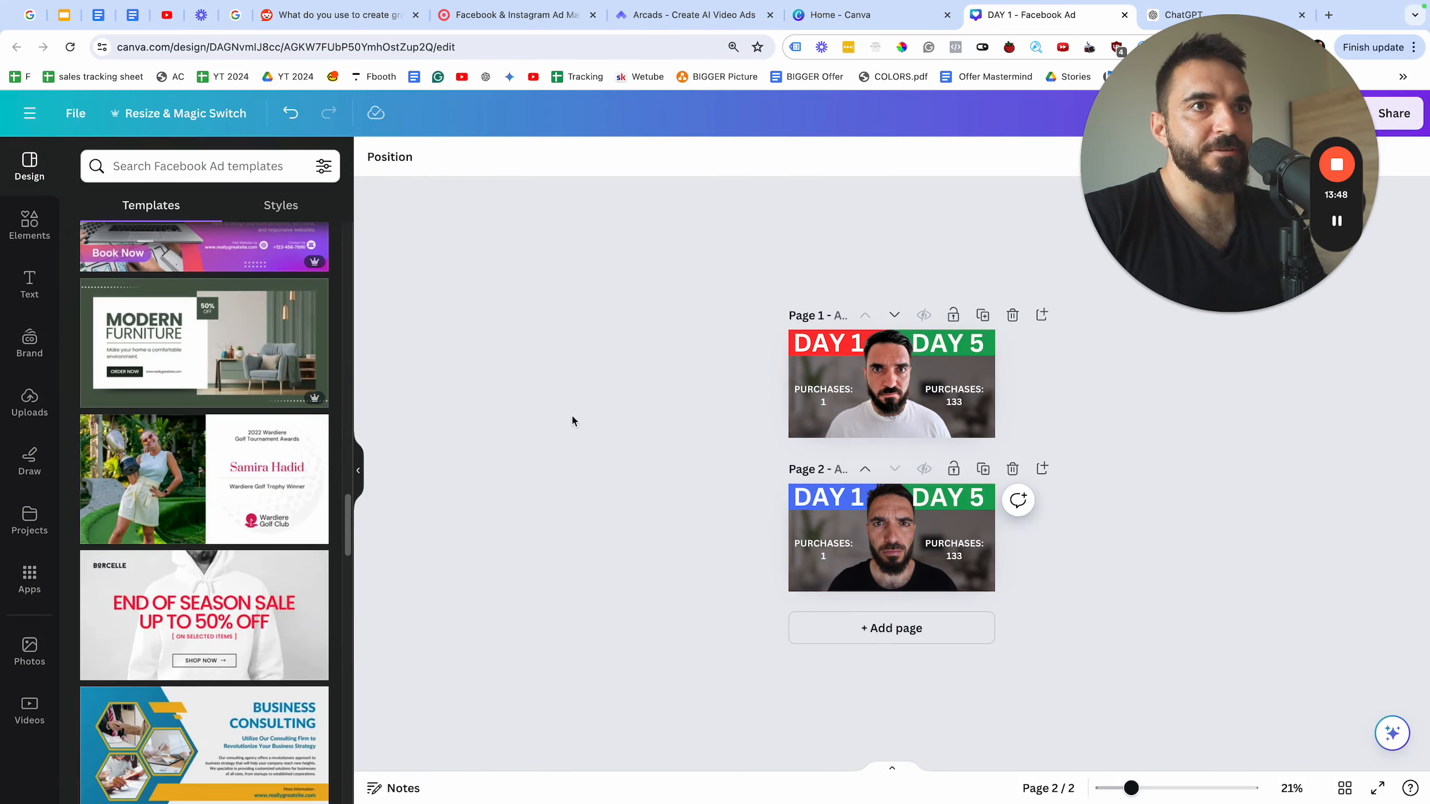
# - Switch to ChatGPT to review the last ad image ideas, including Interactive Q&A Sessions, and return to the Canva design
pyautogui.moveTo(1143, 158); pyautogui.dragTo(1168, 351)
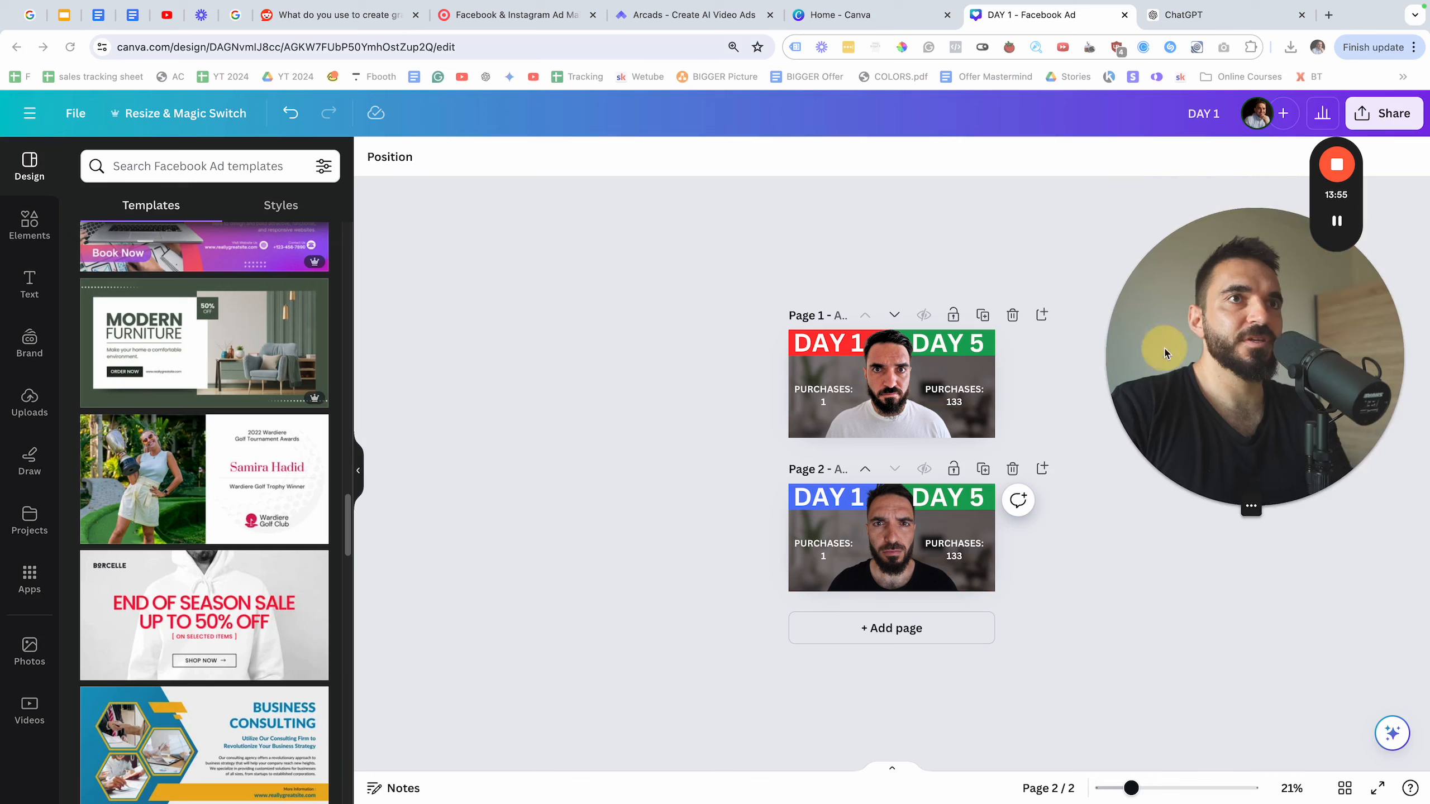
pyautogui.click(1173, 17)
pyautogui.scroll(-5, 810, 394)
pyautogui.moveTo(587, 577); pyautogui.dragTo(749, 577)
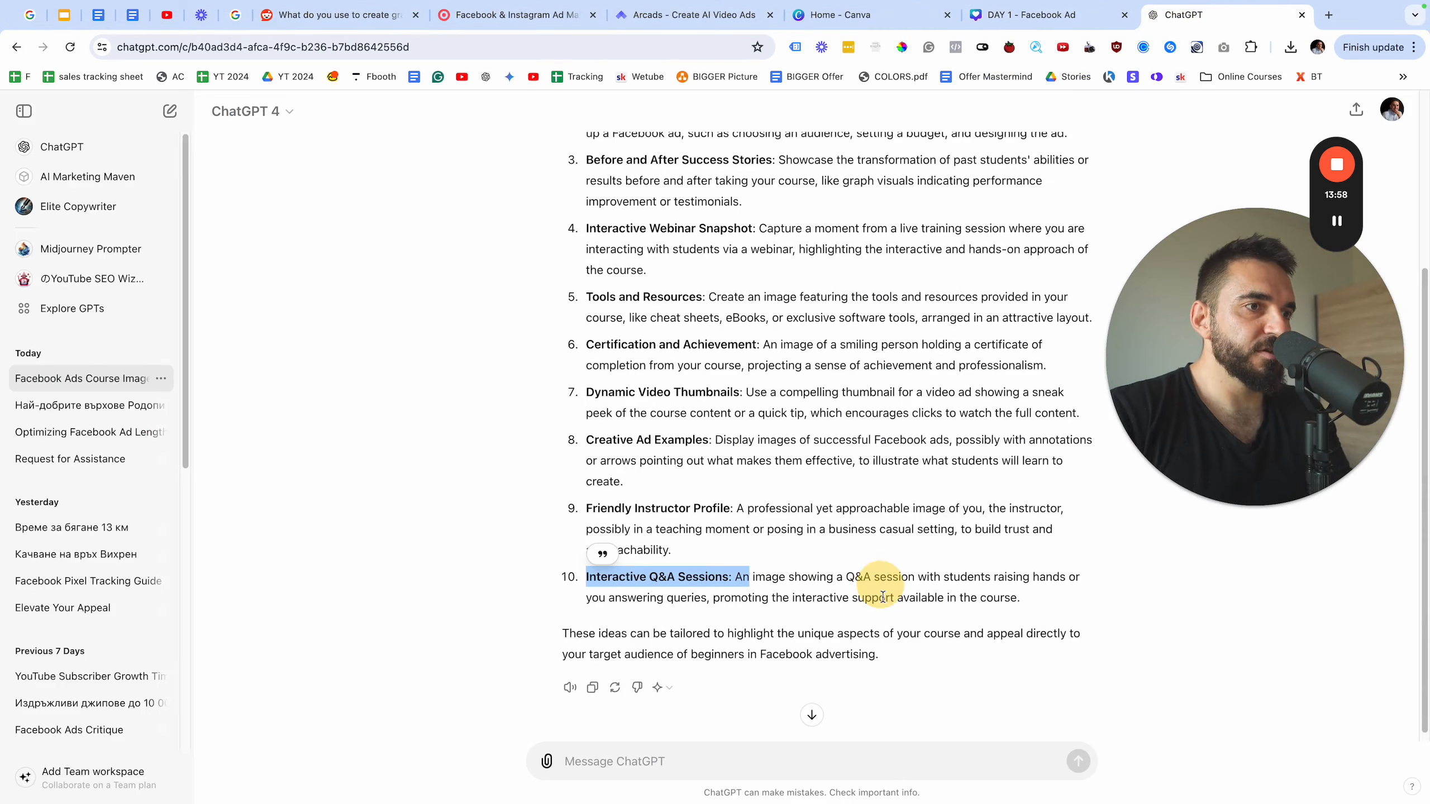
pyautogui.tripleClick(619, 525)
pyautogui.click(1013, 17)
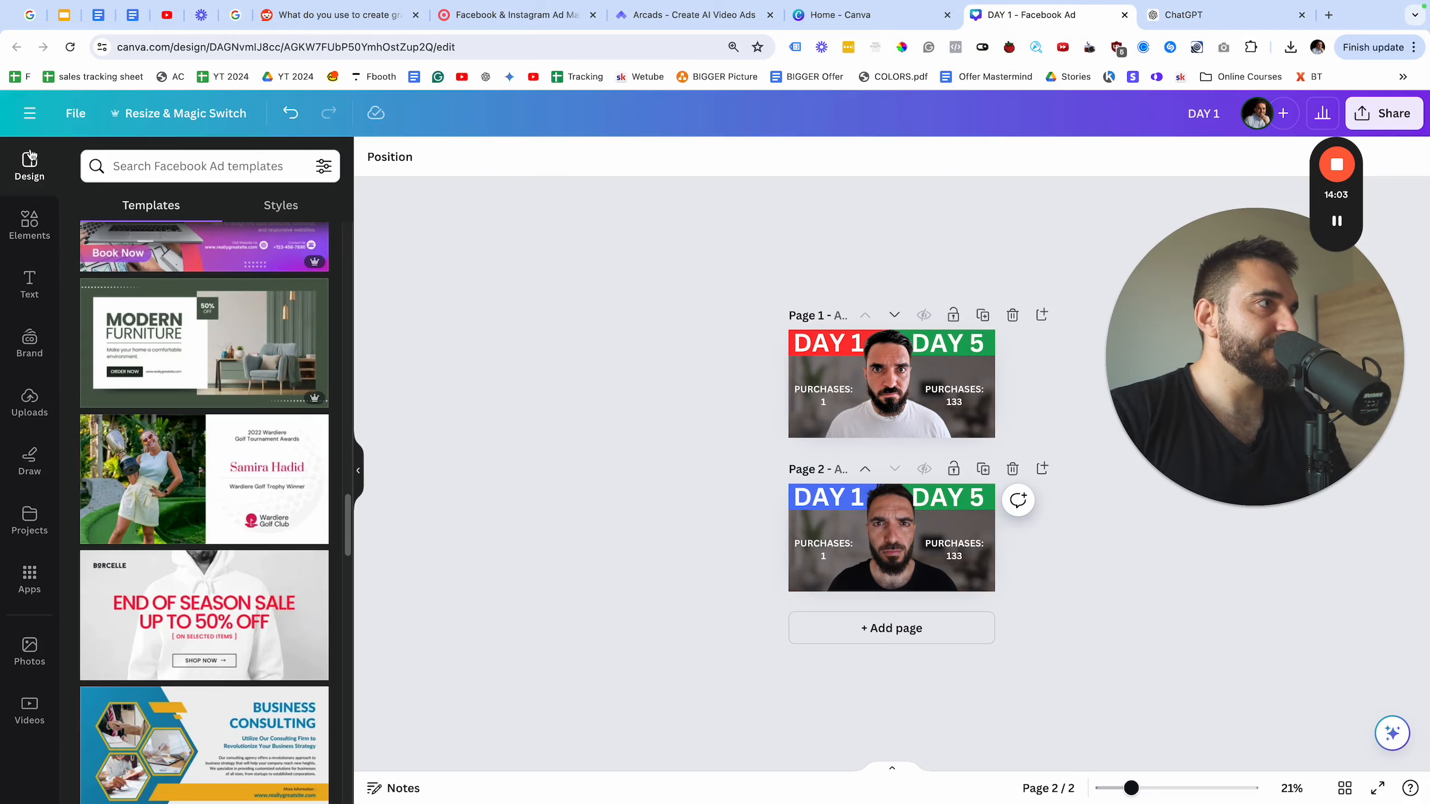
# - Search the templates for "Bar chart" and add the pink "5 Benefits of Investing" template as a new page
pyautogui.click(137, 155)
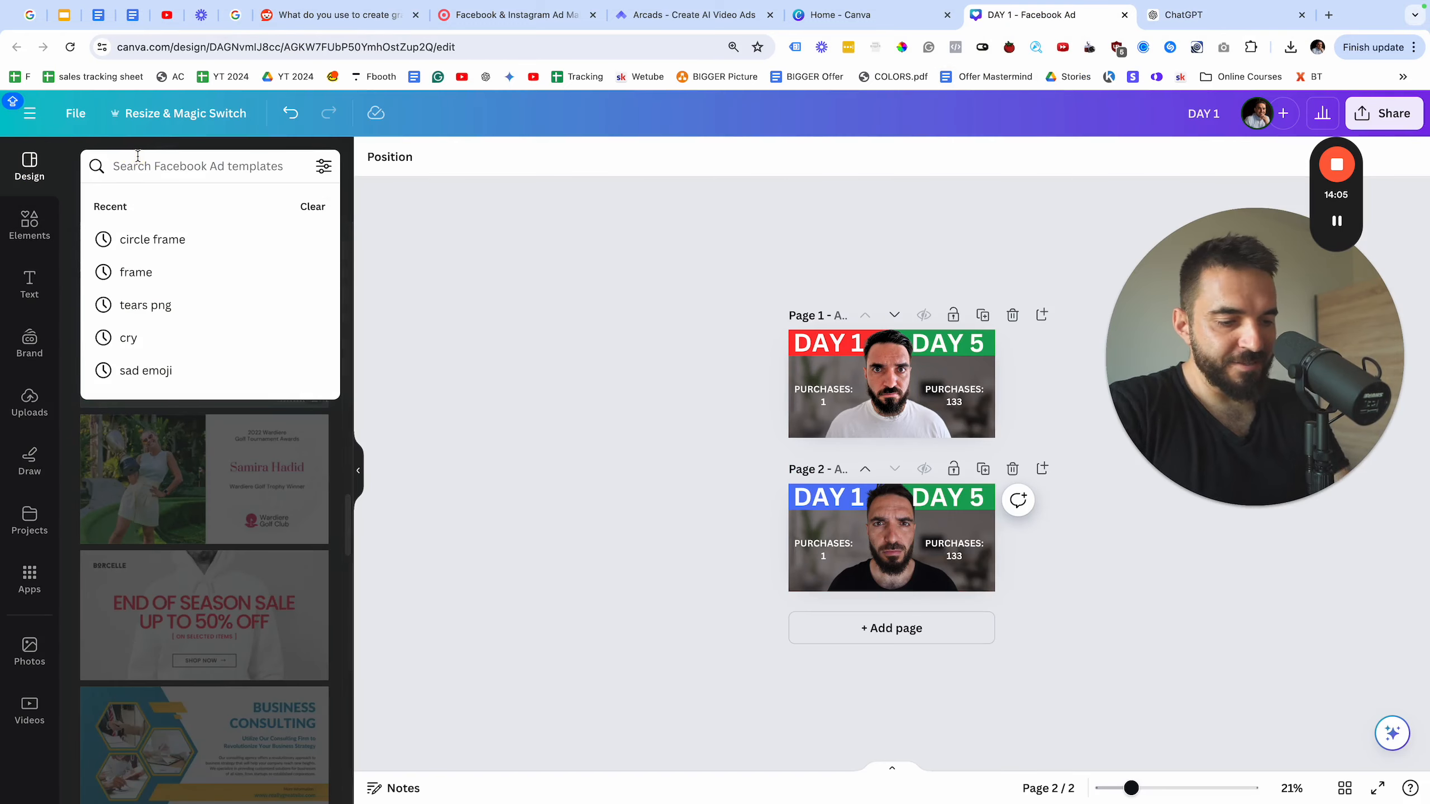
pyautogui.write('CHART')
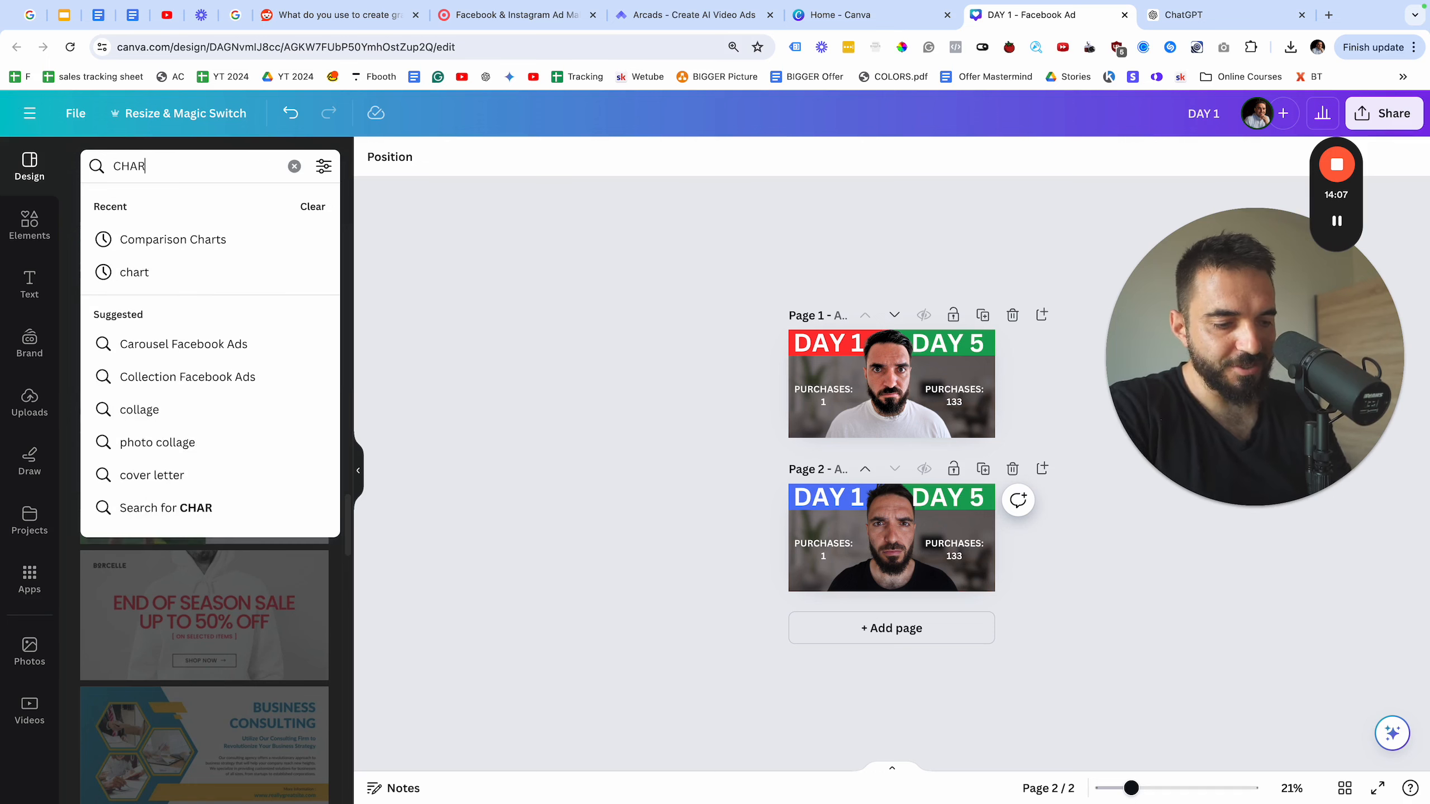
pyautogui.press('Return')
pyautogui.click(242, 247)
pyautogui.scroll(-10, 234, 459)
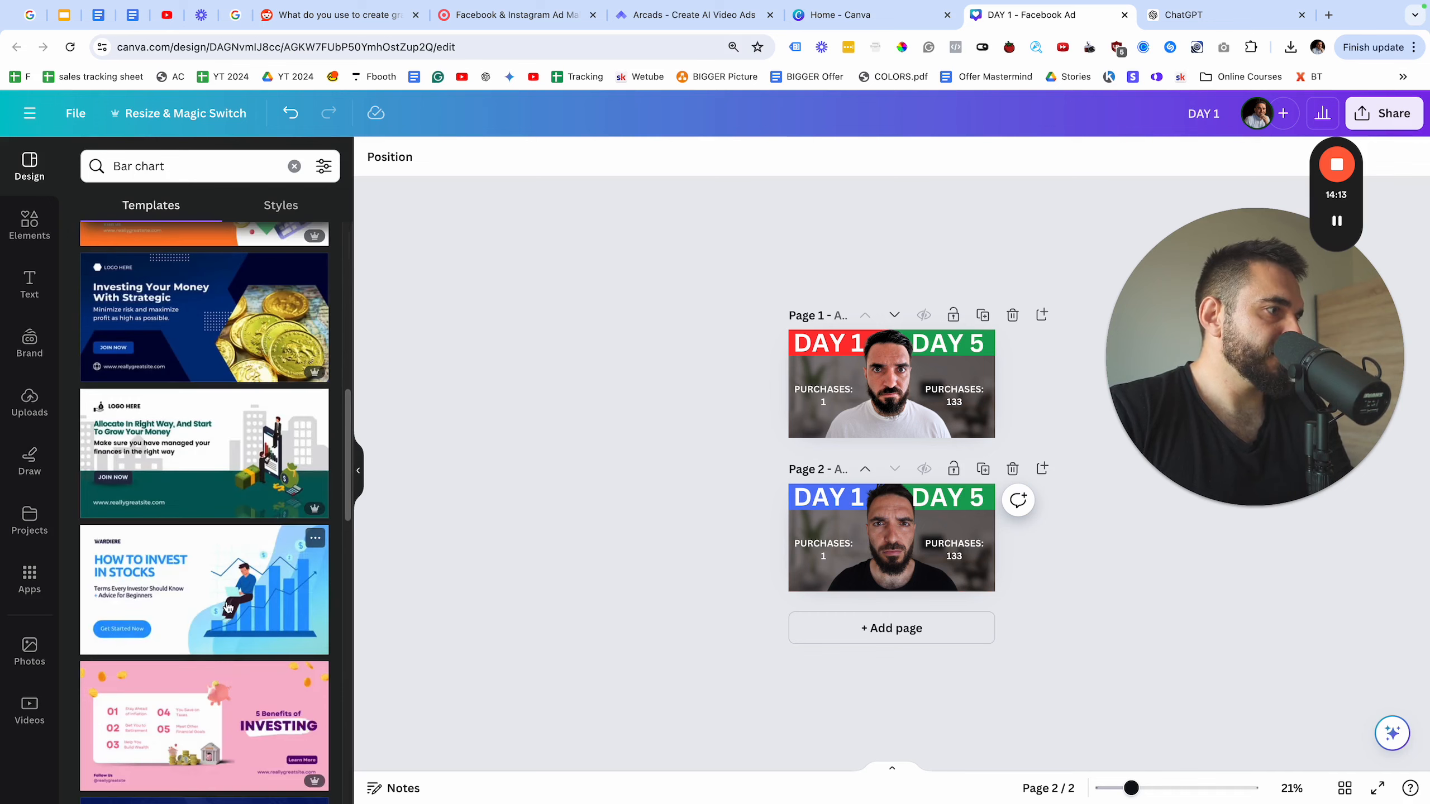
pyautogui.scroll(-3, 202, 669)
pyautogui.click(135, 590)
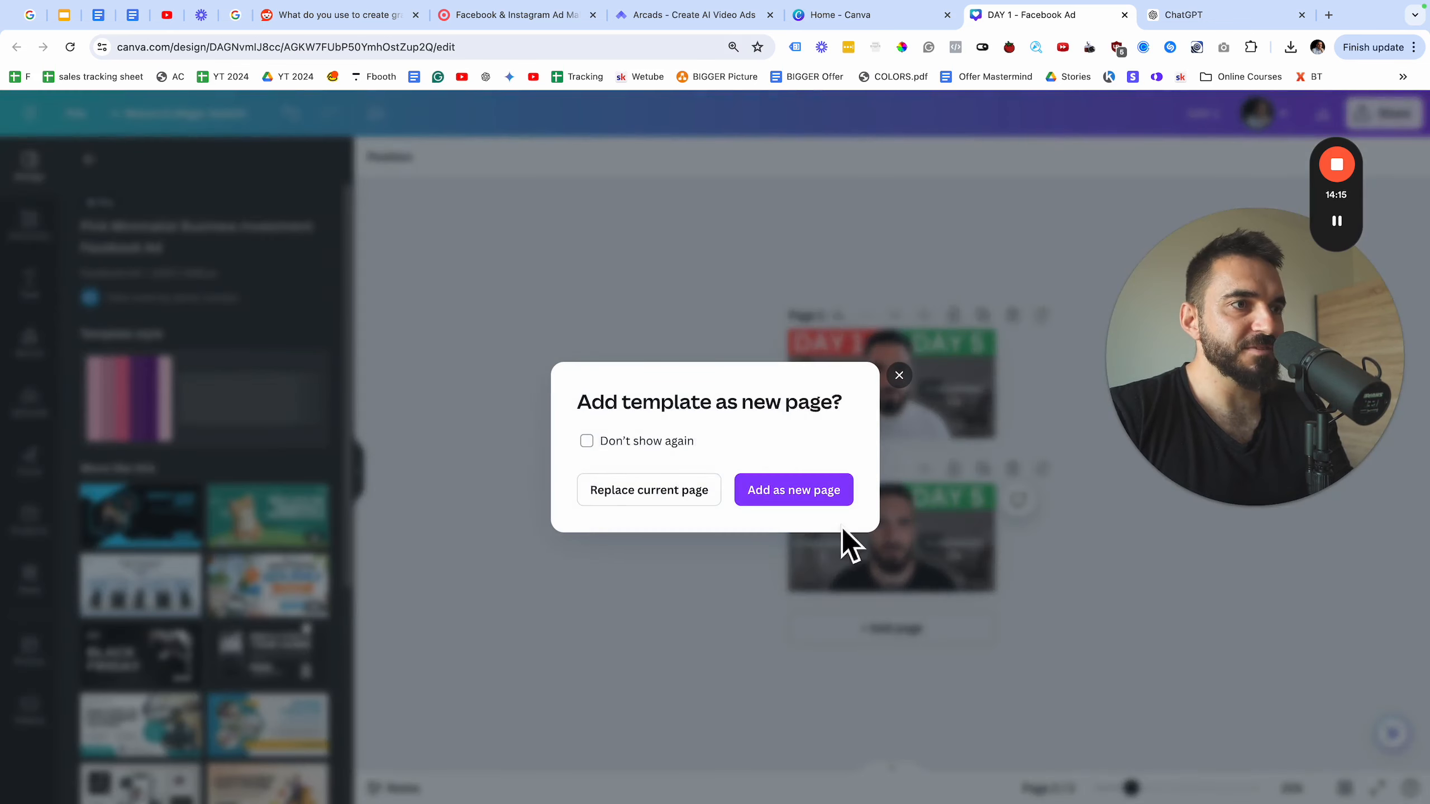
pyautogui.click(809, 497)
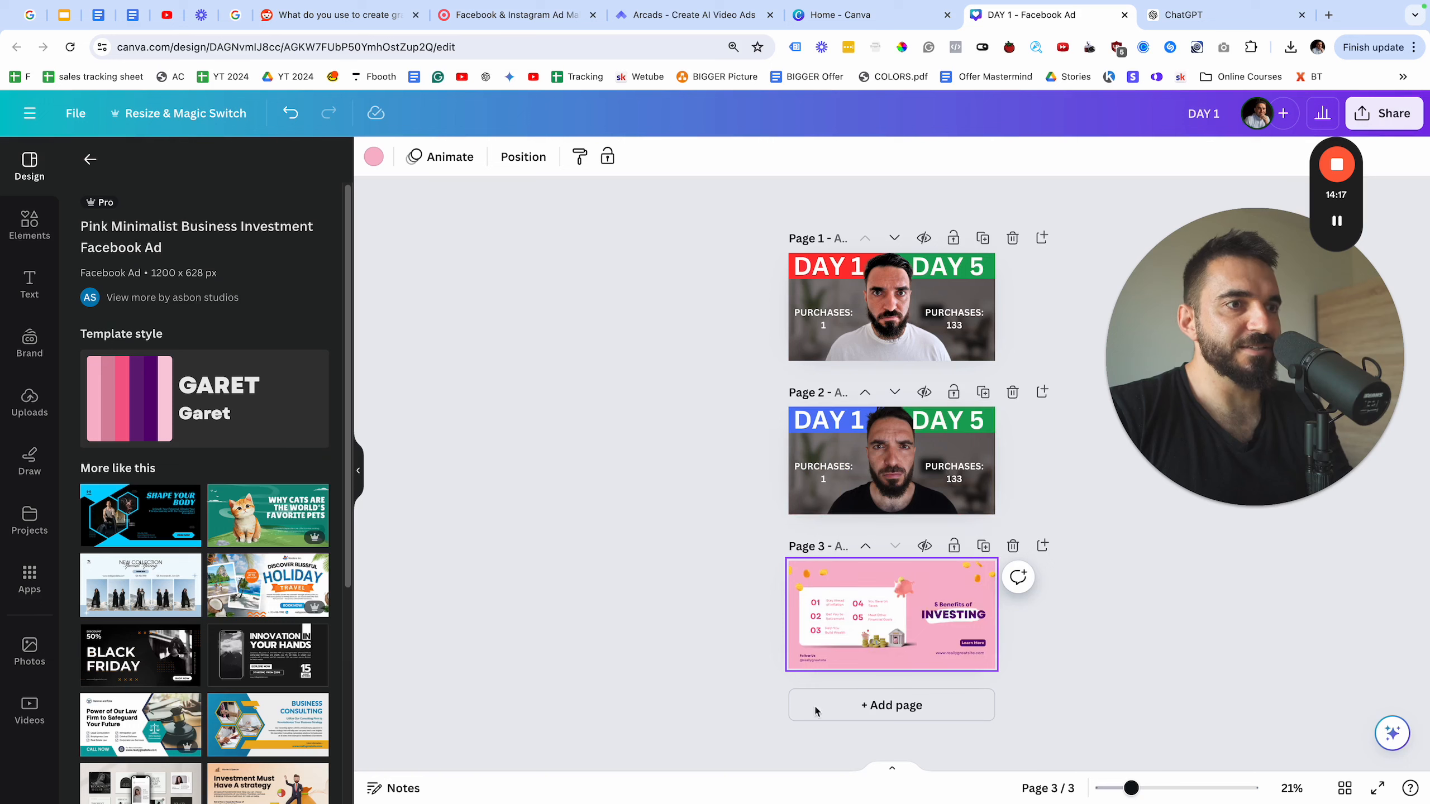
# - Replace the INVESTING headline on page 3 with "FACEBOOK ADS" and widen its text box to fit one line
pyautogui.click(1076, 662)
pyautogui.doubleClick(971, 615)
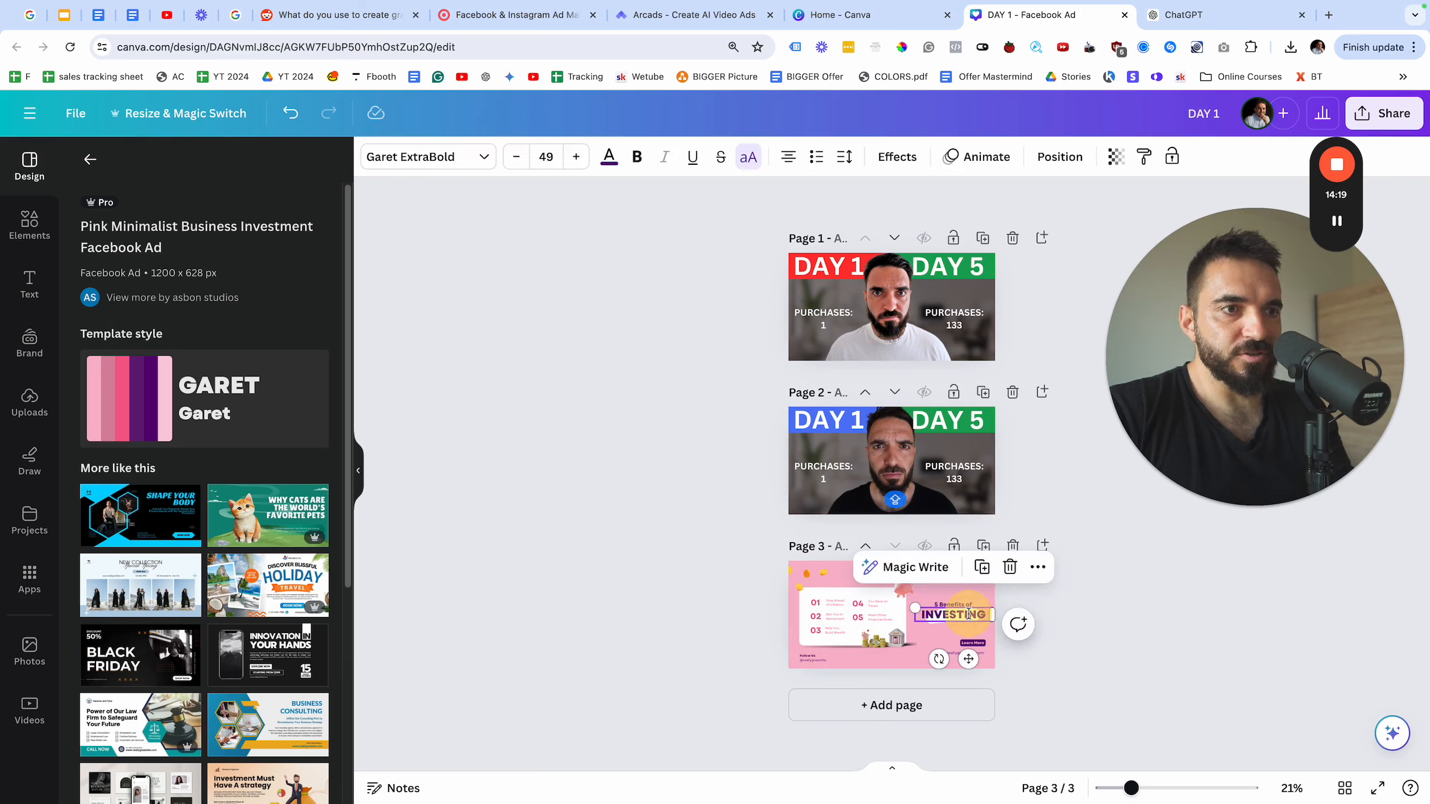
pyautogui.write('FACE')
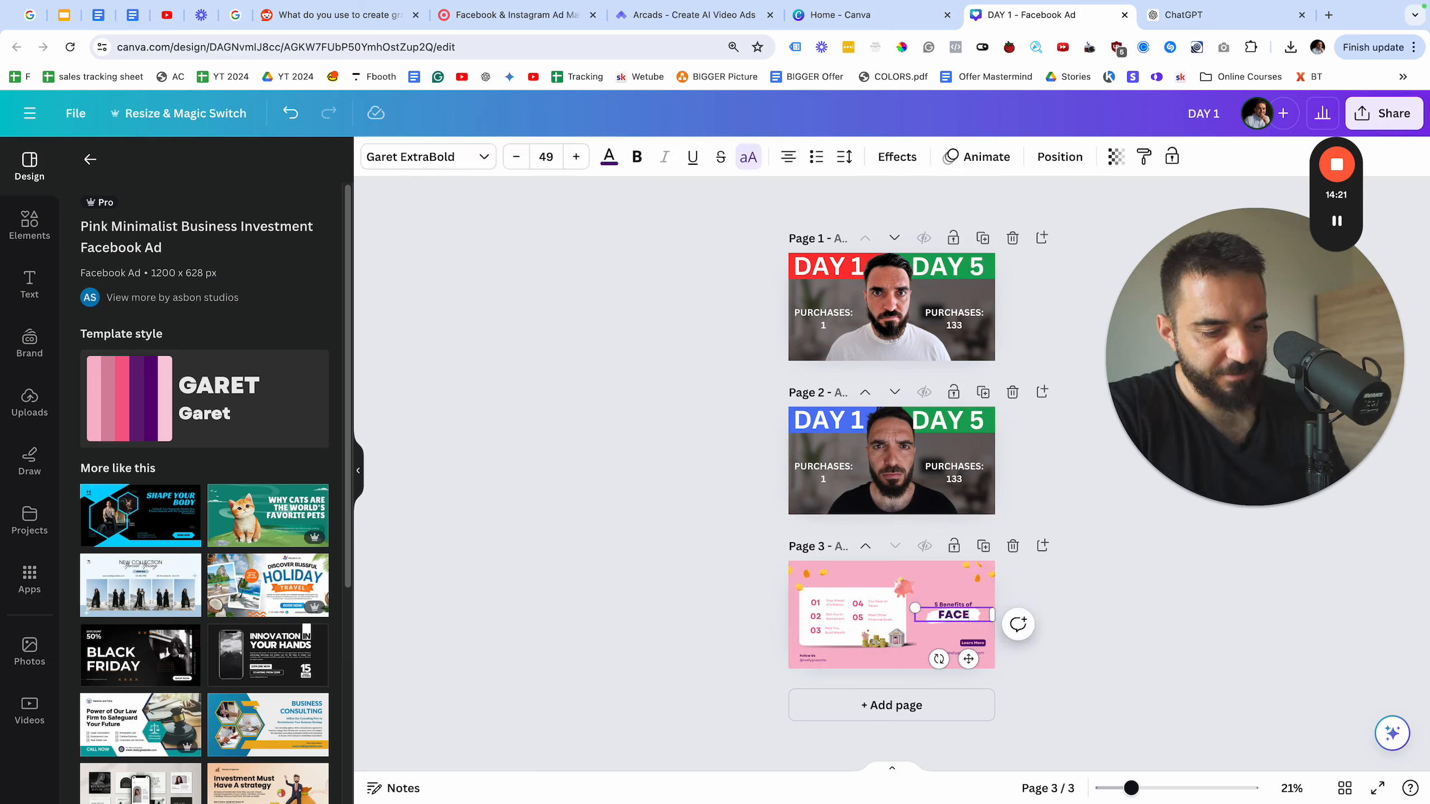
pyautogui.write('BOOK ADS')
pyautogui.moveTo(1131, 789); pyautogui.dragTo(1169, 788)
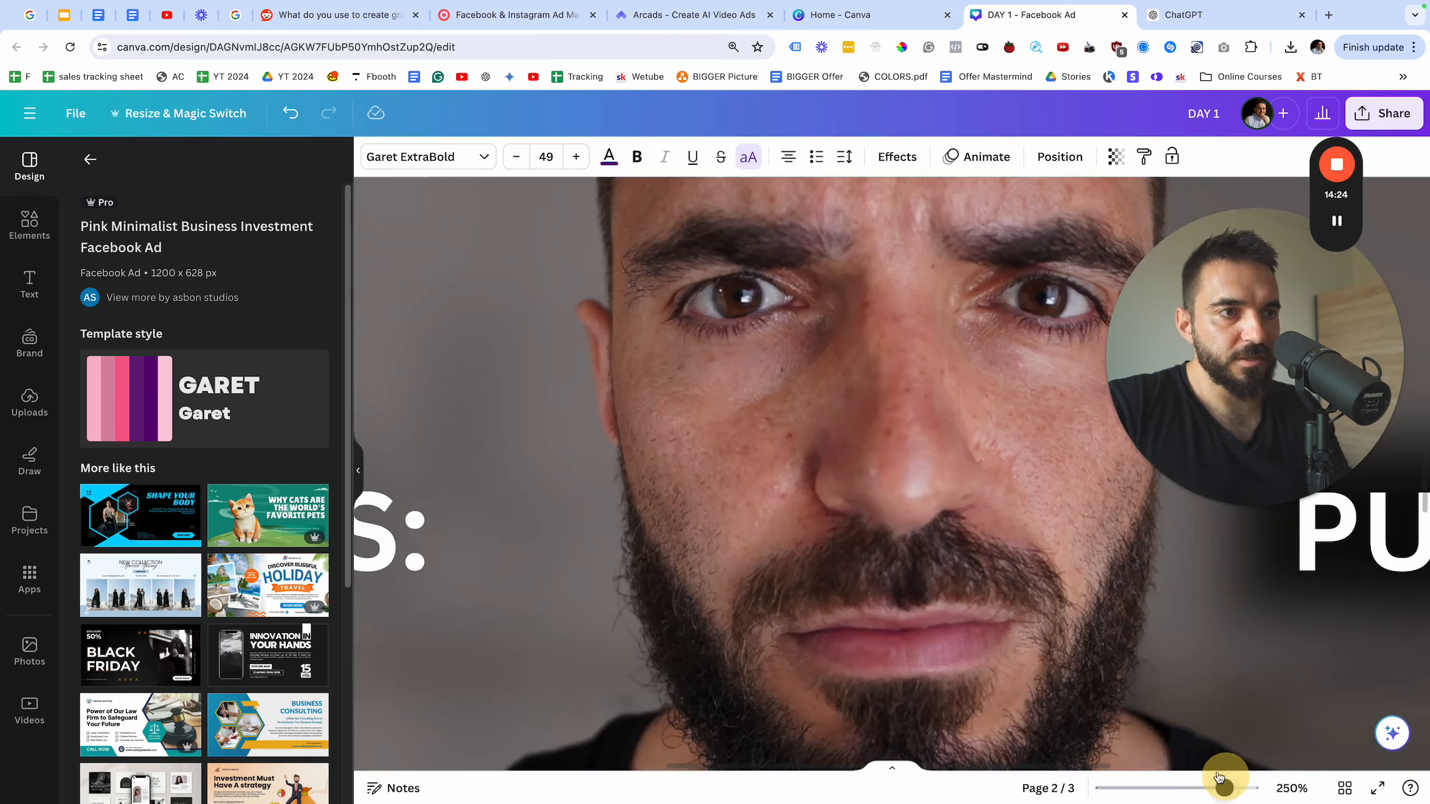
pyautogui.scroll(-5, 989, 625)
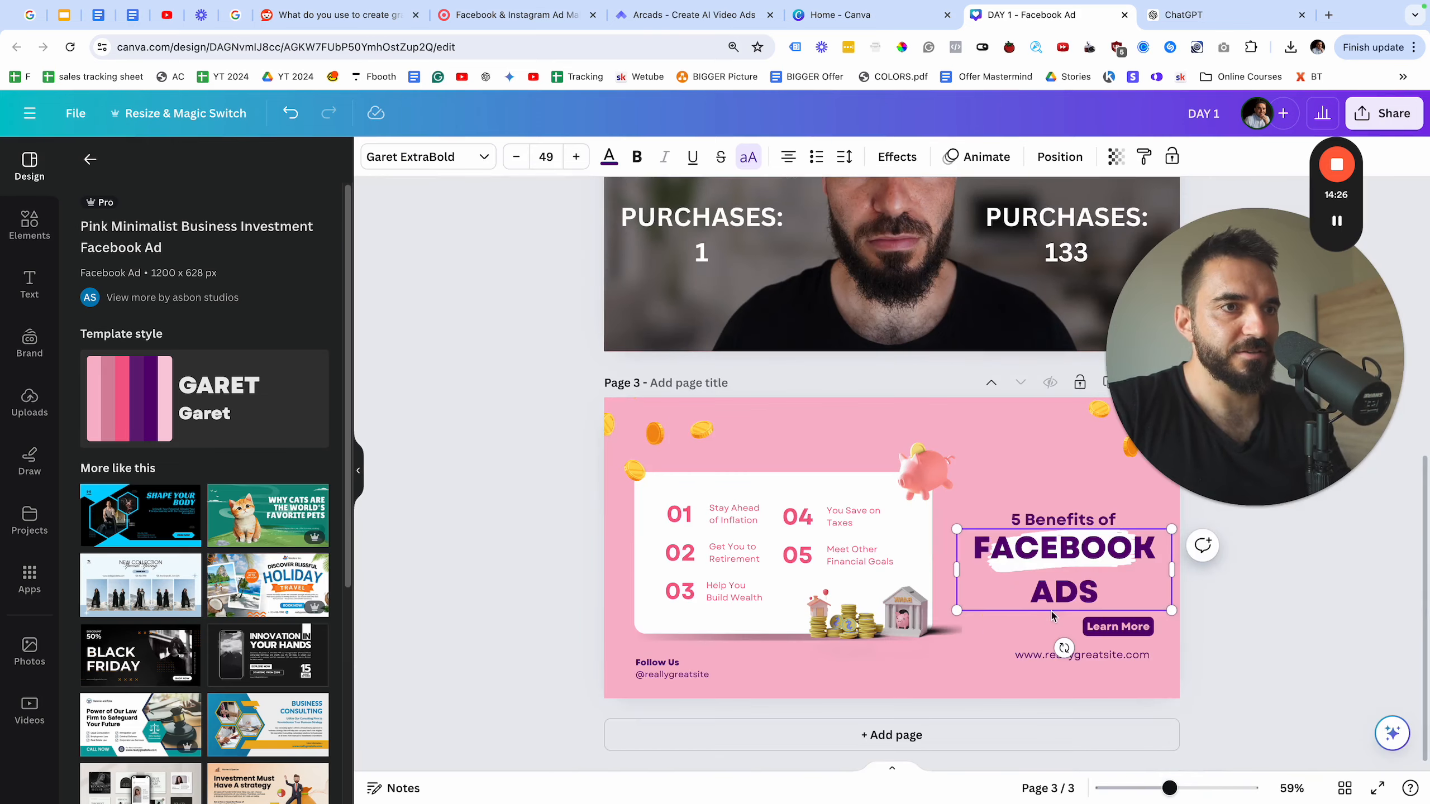
pyautogui.moveTo(955, 566); pyautogui.dragTo(878, 567)
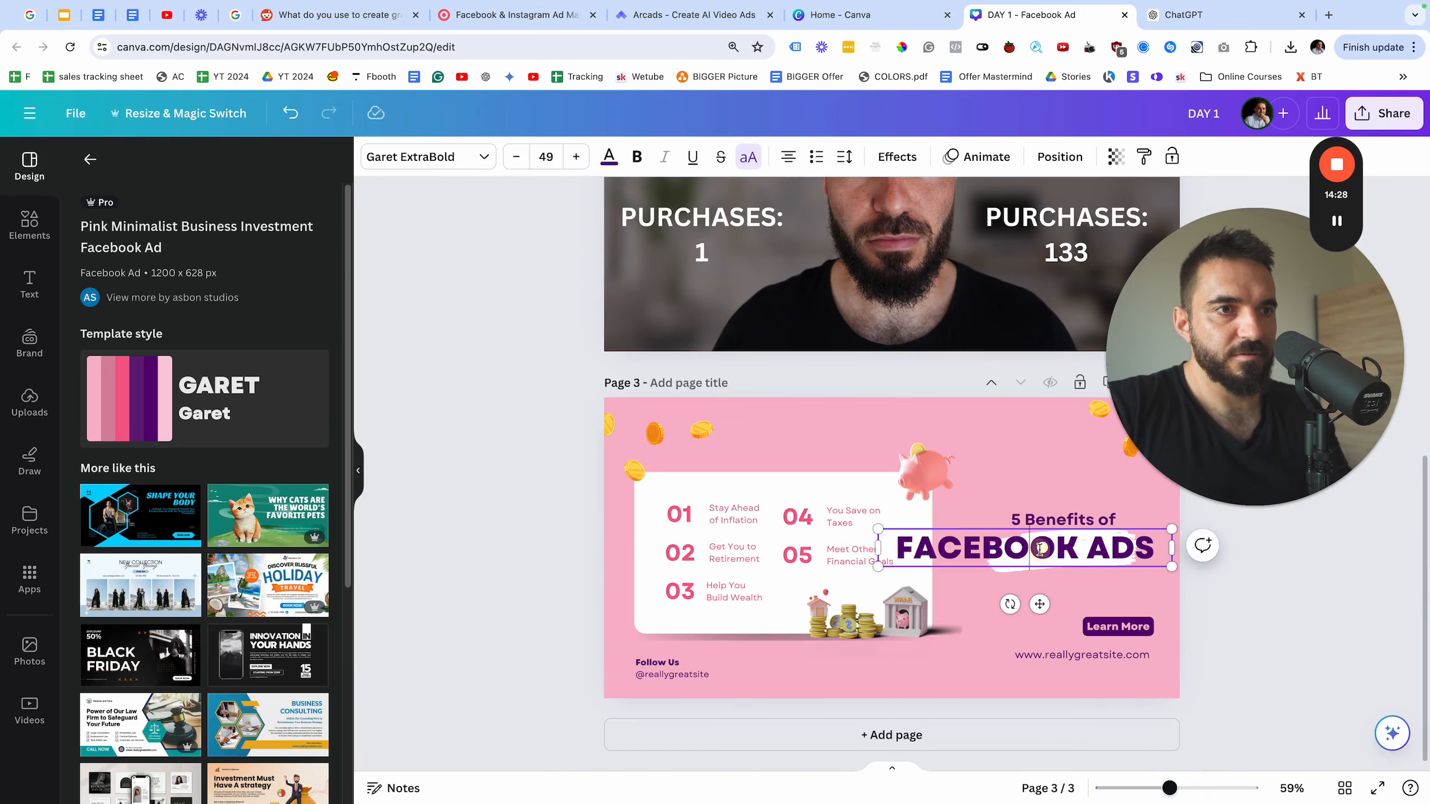
# - Colour the "FACEBOOK ADS" headline and the "5 Benefits of" line on page 3 in the document's blue
pyautogui.click(1059, 549)
pyautogui.click(1005, 597)
pyautogui.click(1005, 557)
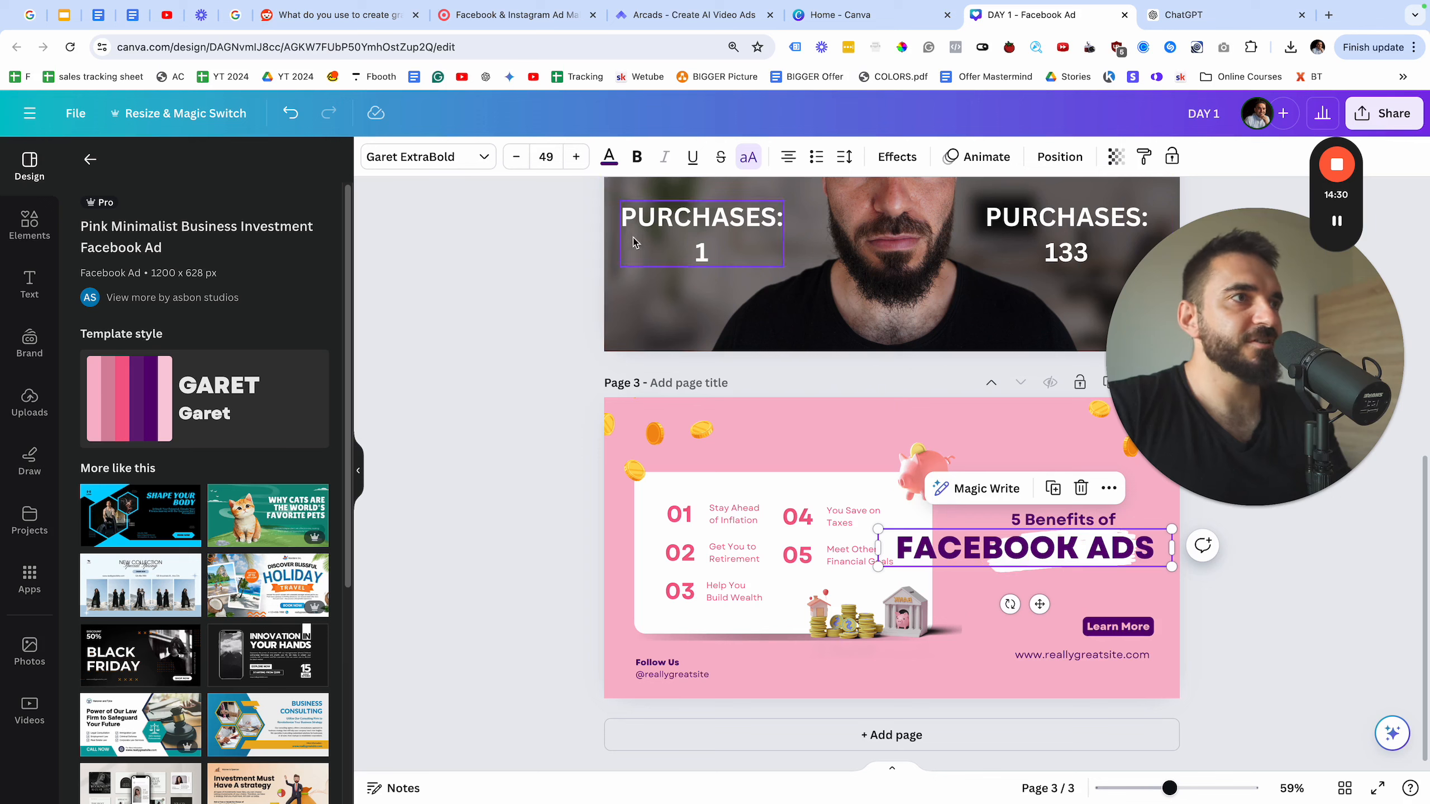
pyautogui.click(609, 156)
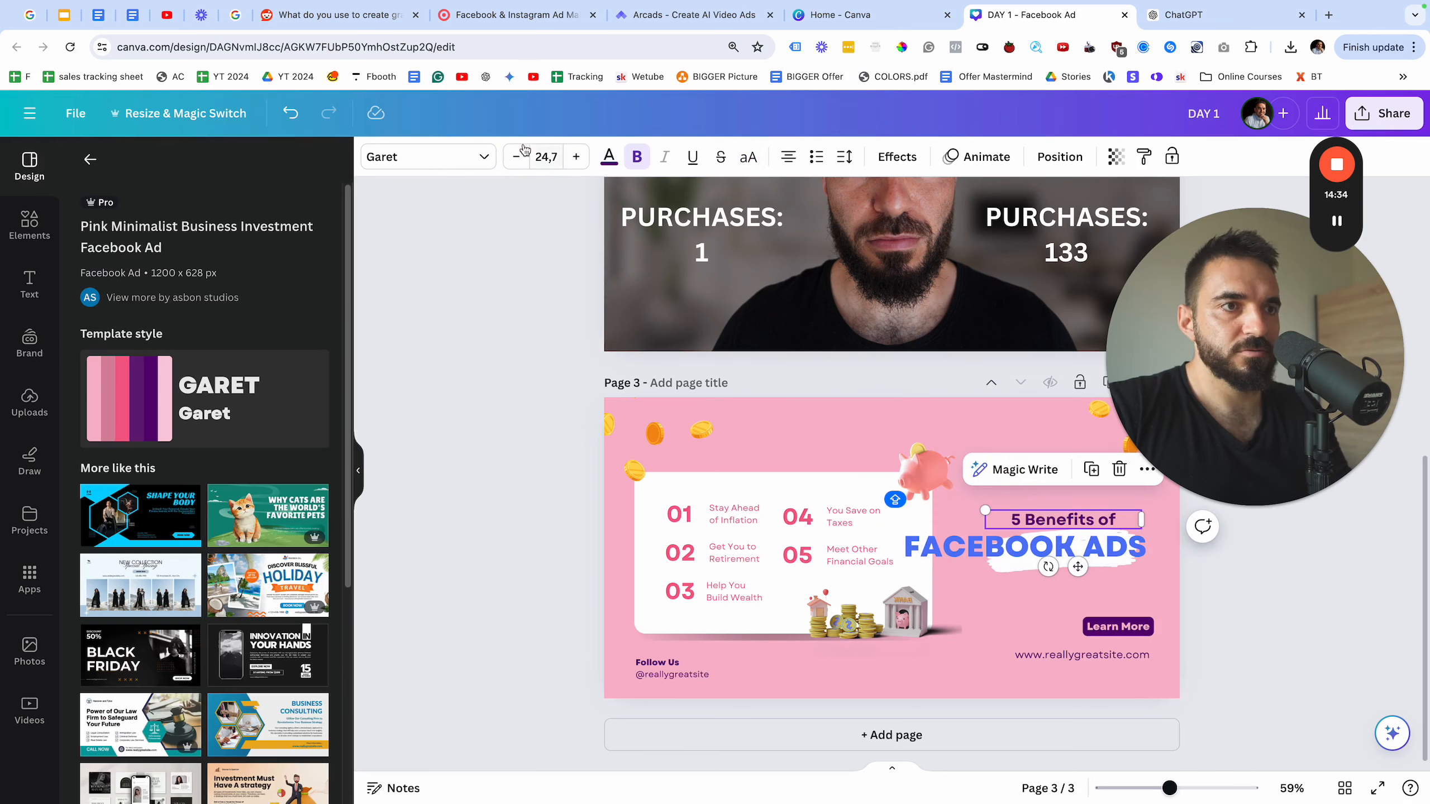
pyautogui.click(608, 156)
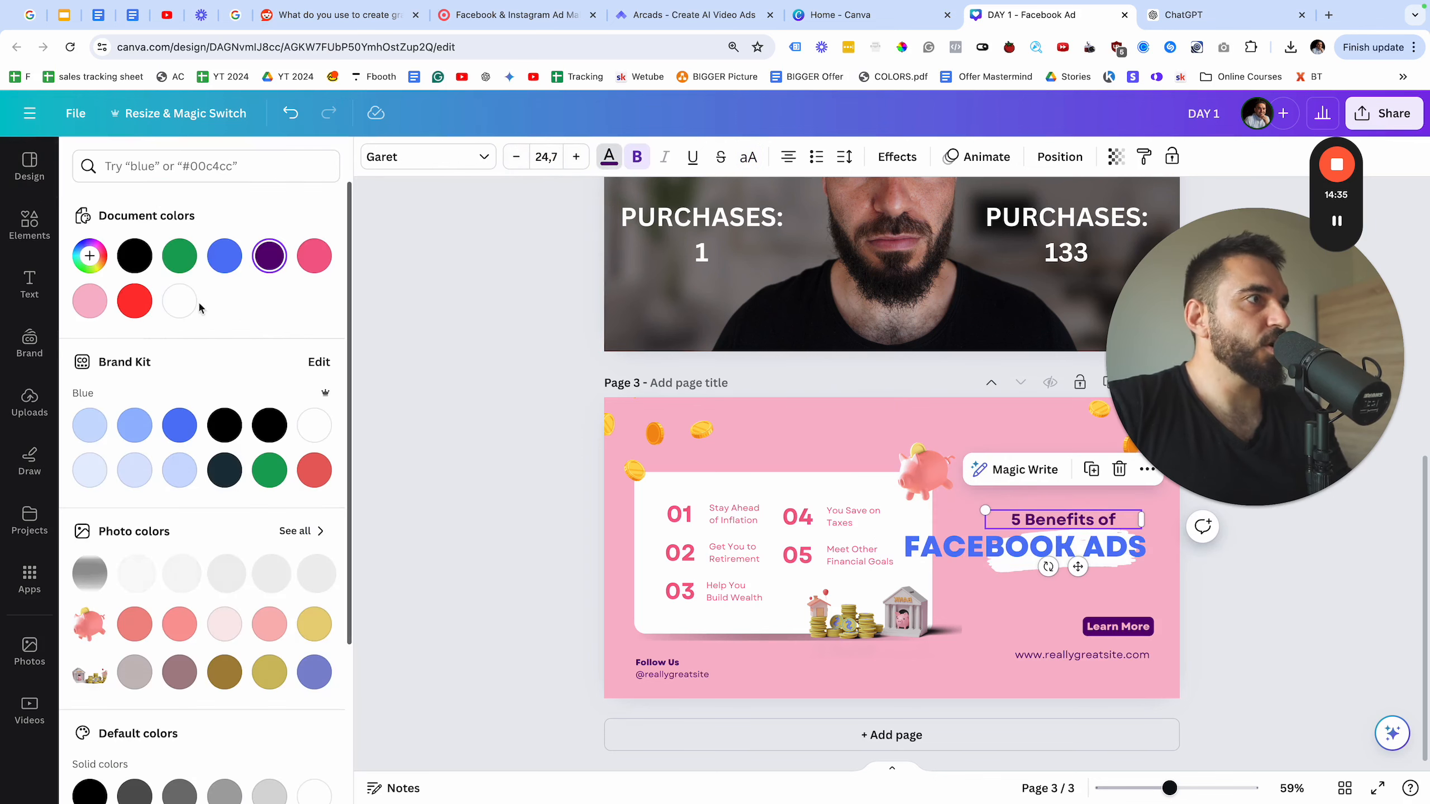
pyautogui.click(232, 256)
pyautogui.click(733, 514)
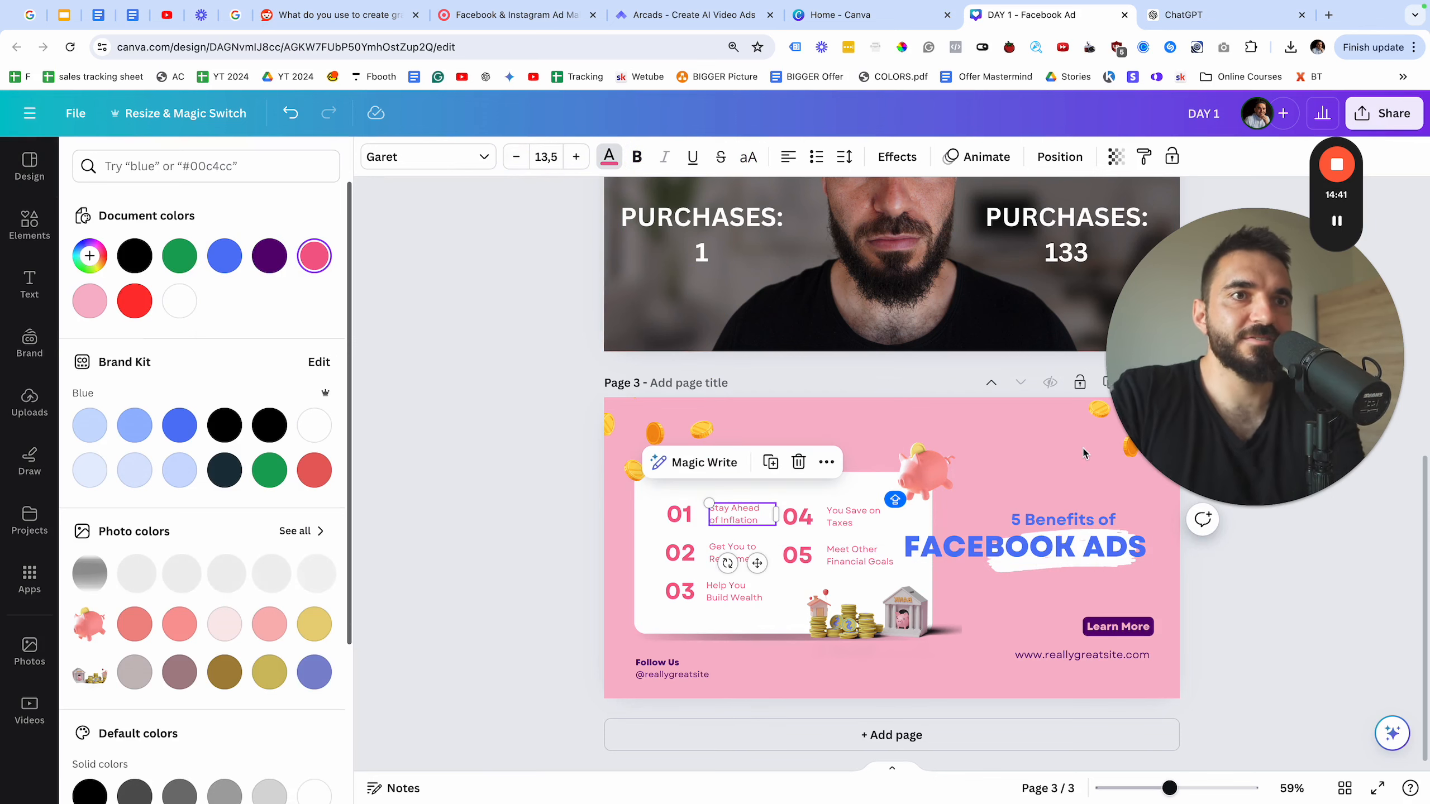
pyautogui.click(1293, 664)
pyautogui.moveTo(1166, 785); pyautogui.dragTo(1132, 790)
pyautogui.click(1035, 717)
pyautogui.moveTo(1133, 790); pyautogui.dragTo(1129, 794)
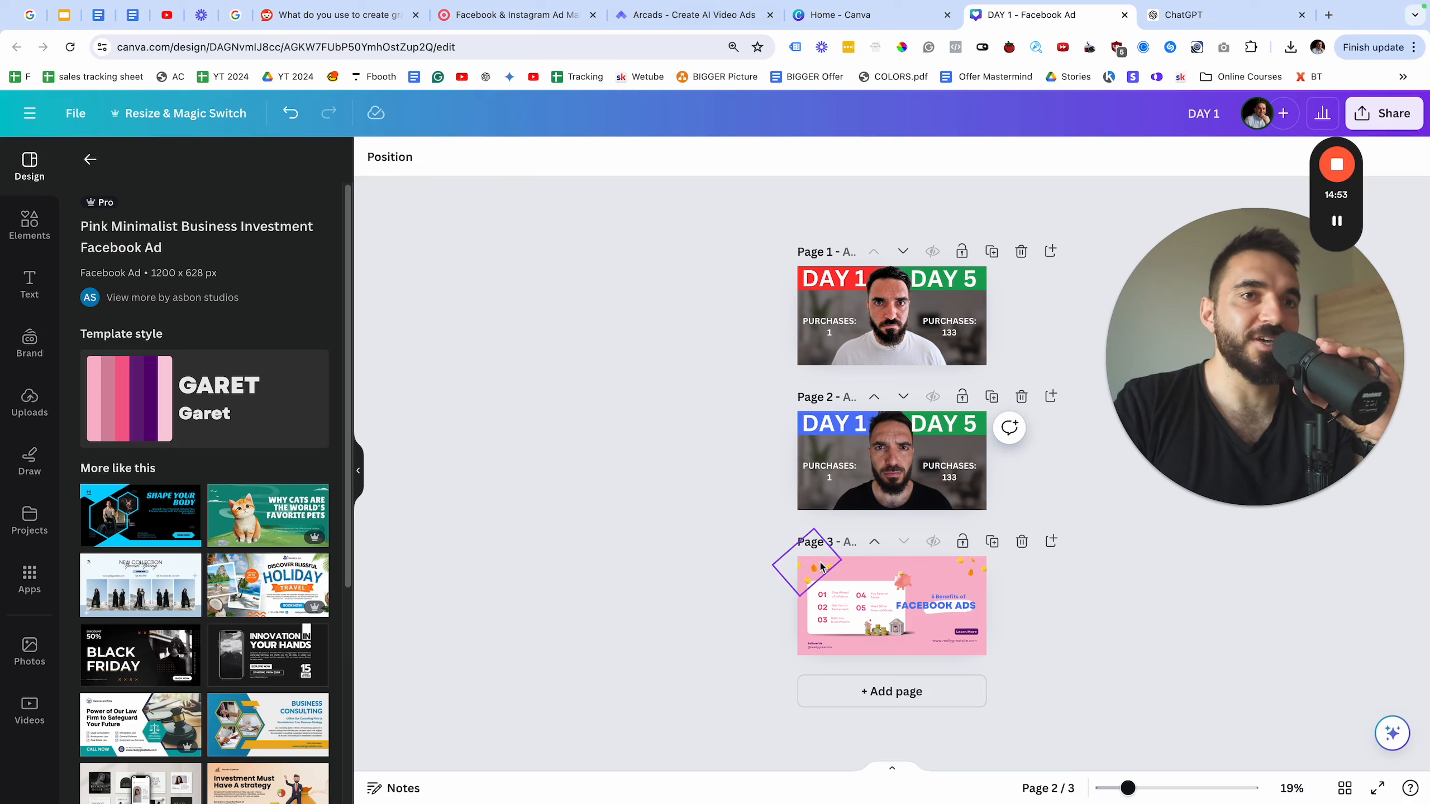
# - Delete the Learn More button and the website address below the headline on page 3
pyautogui.moveTo(1186, 787); pyautogui.dragTo(1160, 792)
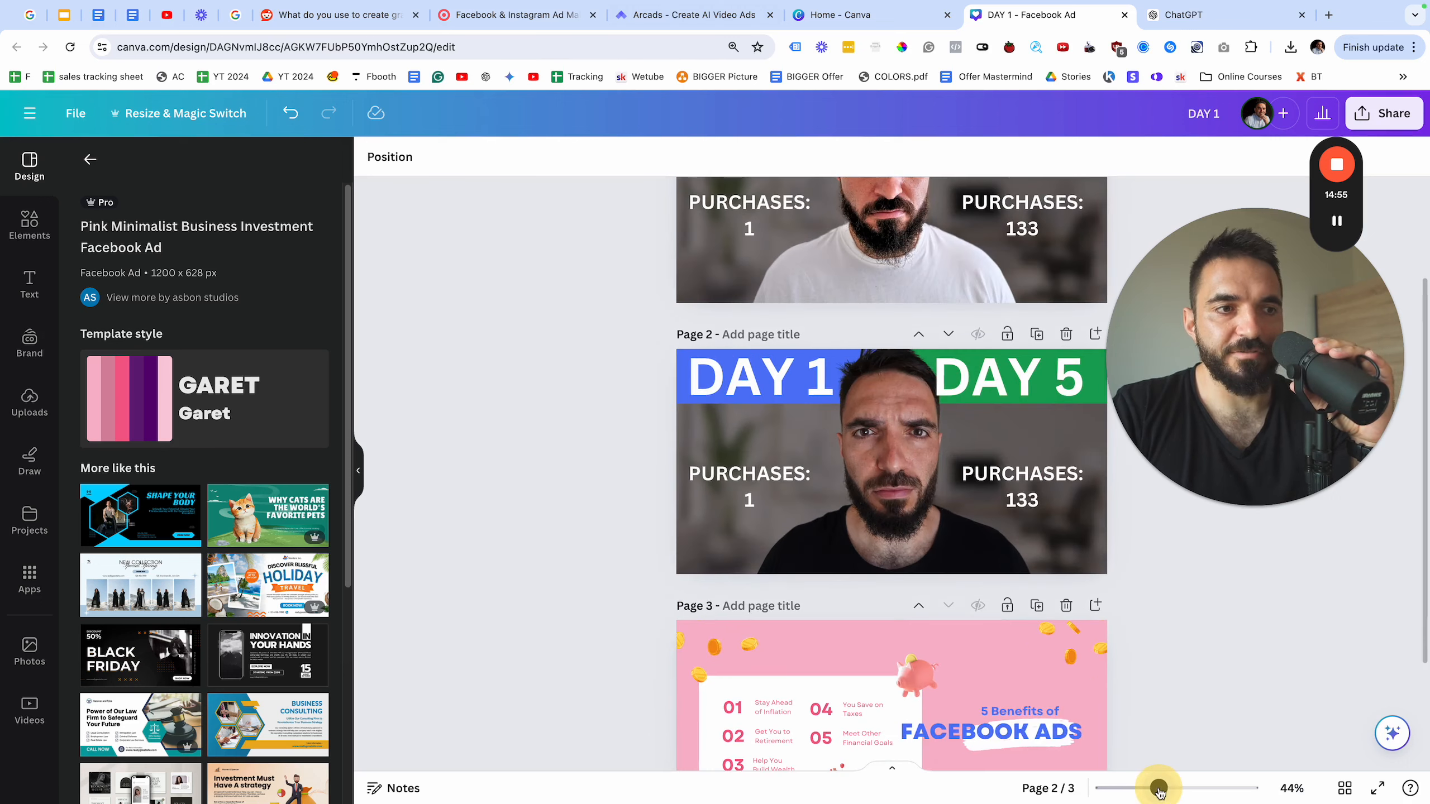
pyautogui.scroll(-3, 1096, 753)
pyautogui.click(1063, 653)
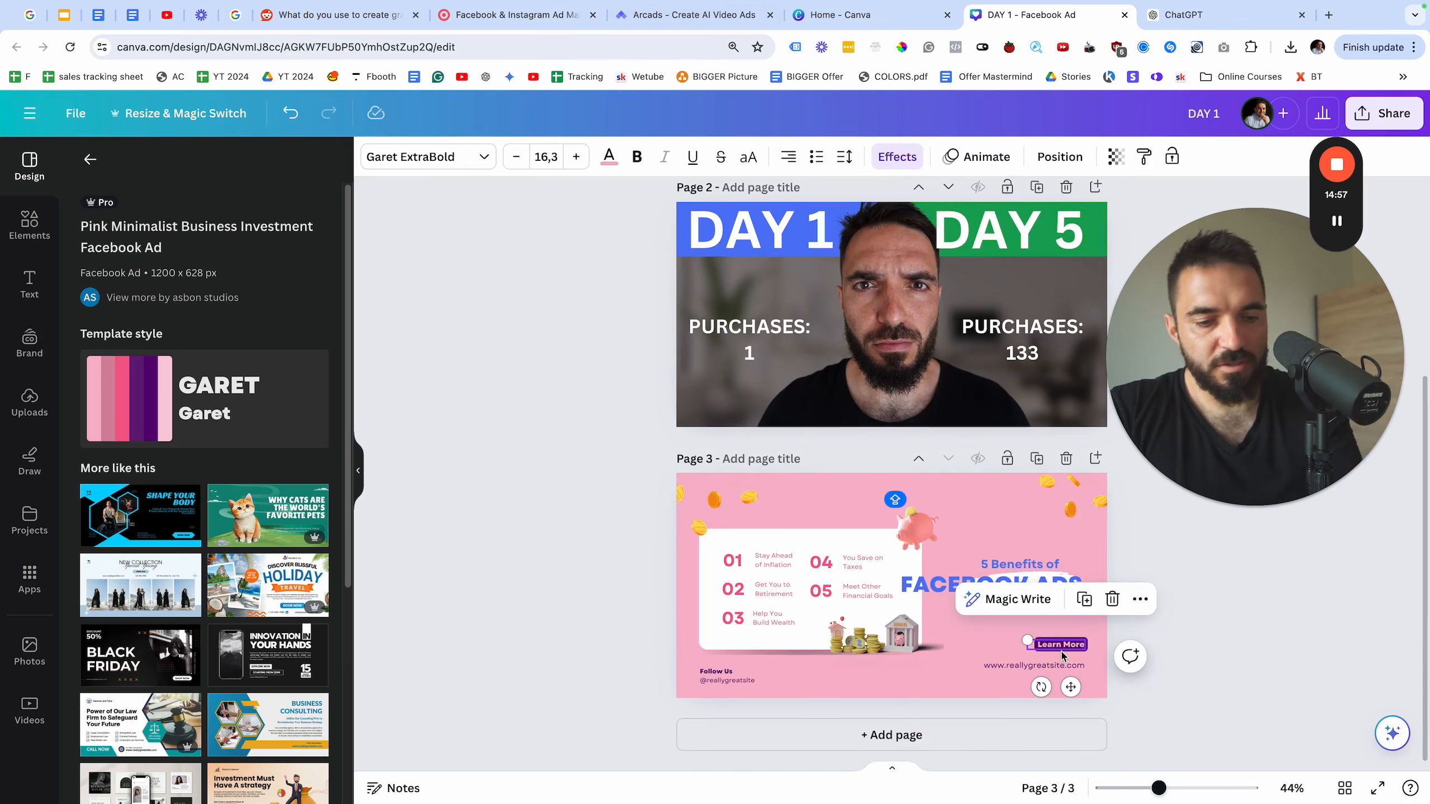
pyautogui.press('Delete')
pyautogui.press('Delete')
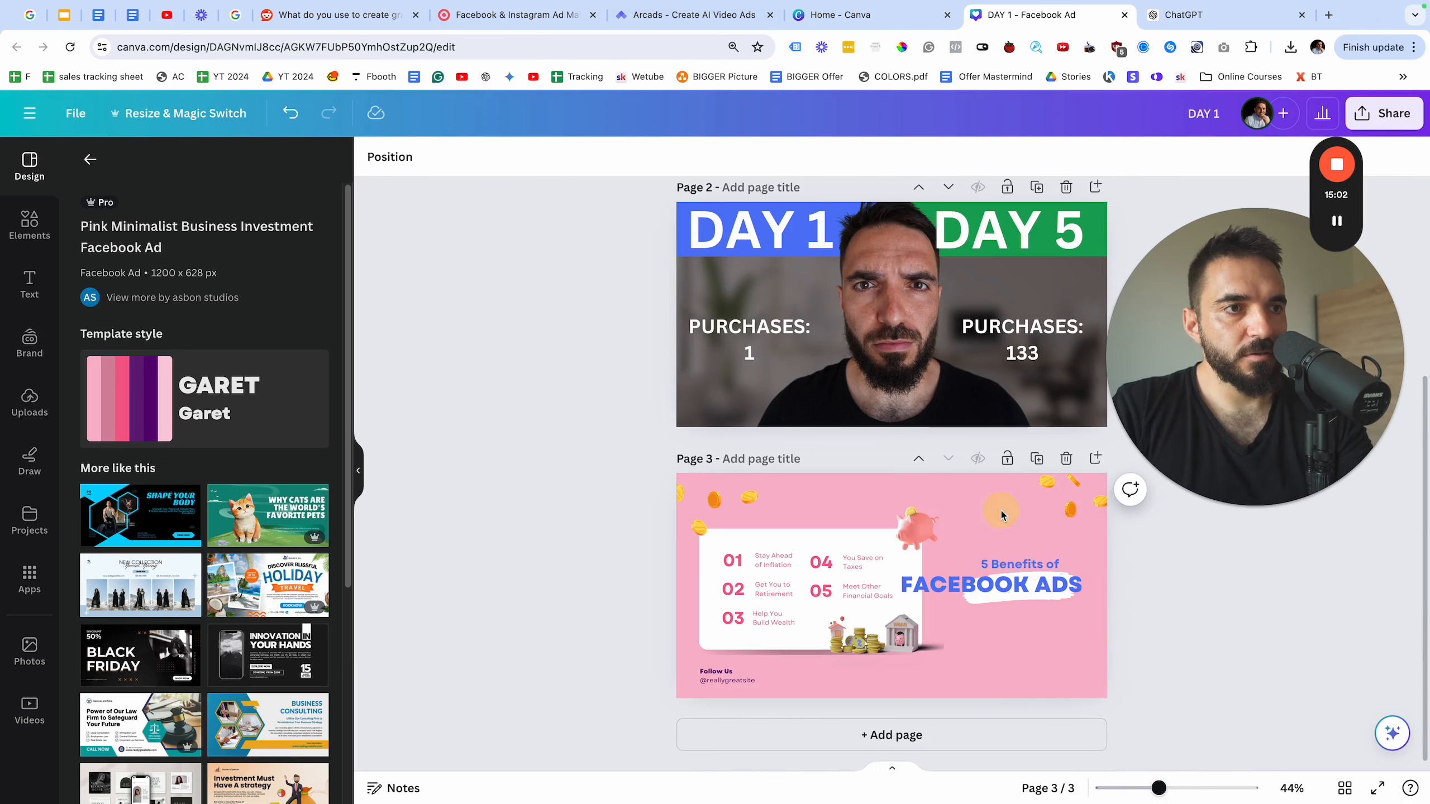
# - Set page 3's background to light blue and delete the upper-left coins and the Follow Us text with its handle
pyautogui.click(369, 161)
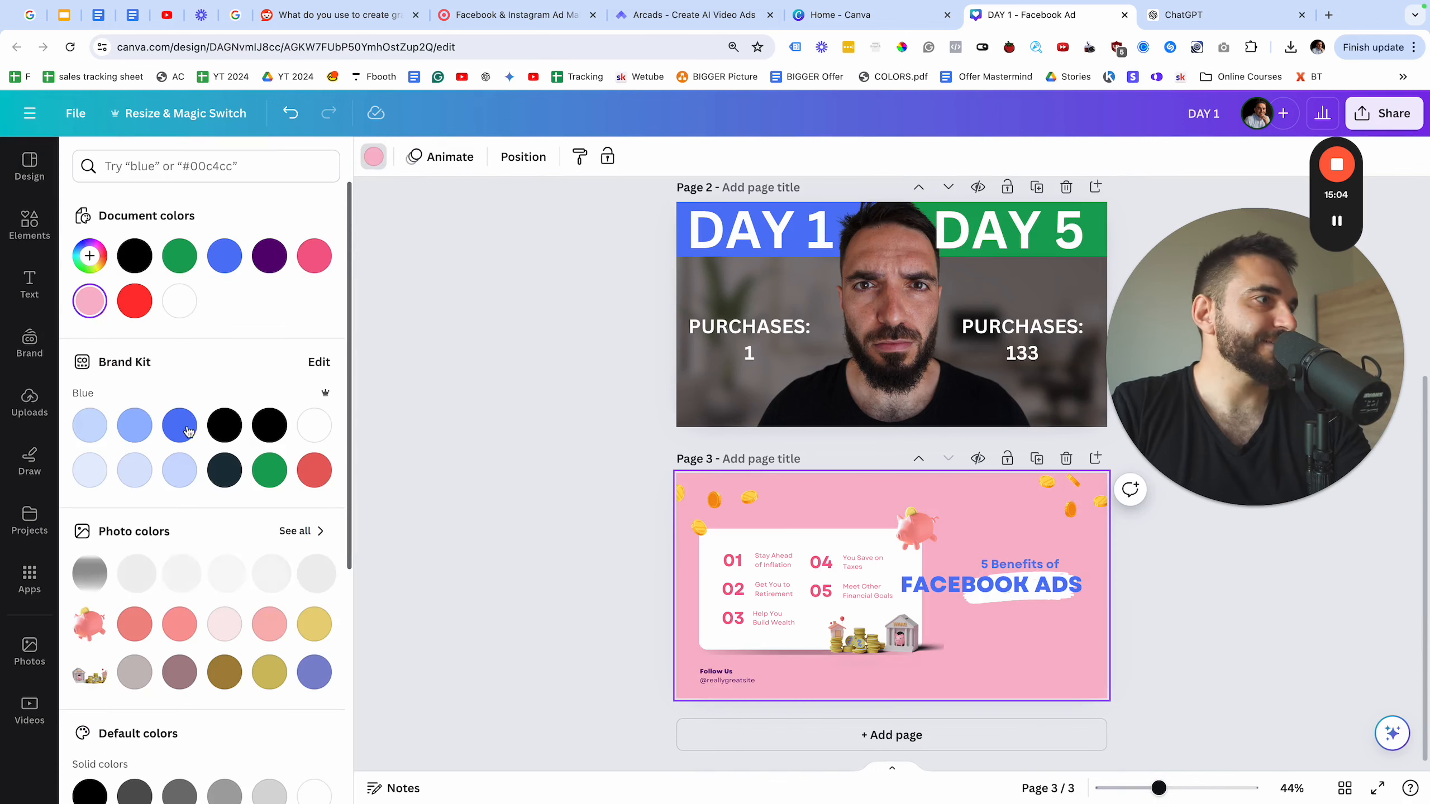
pyautogui.click(90, 424)
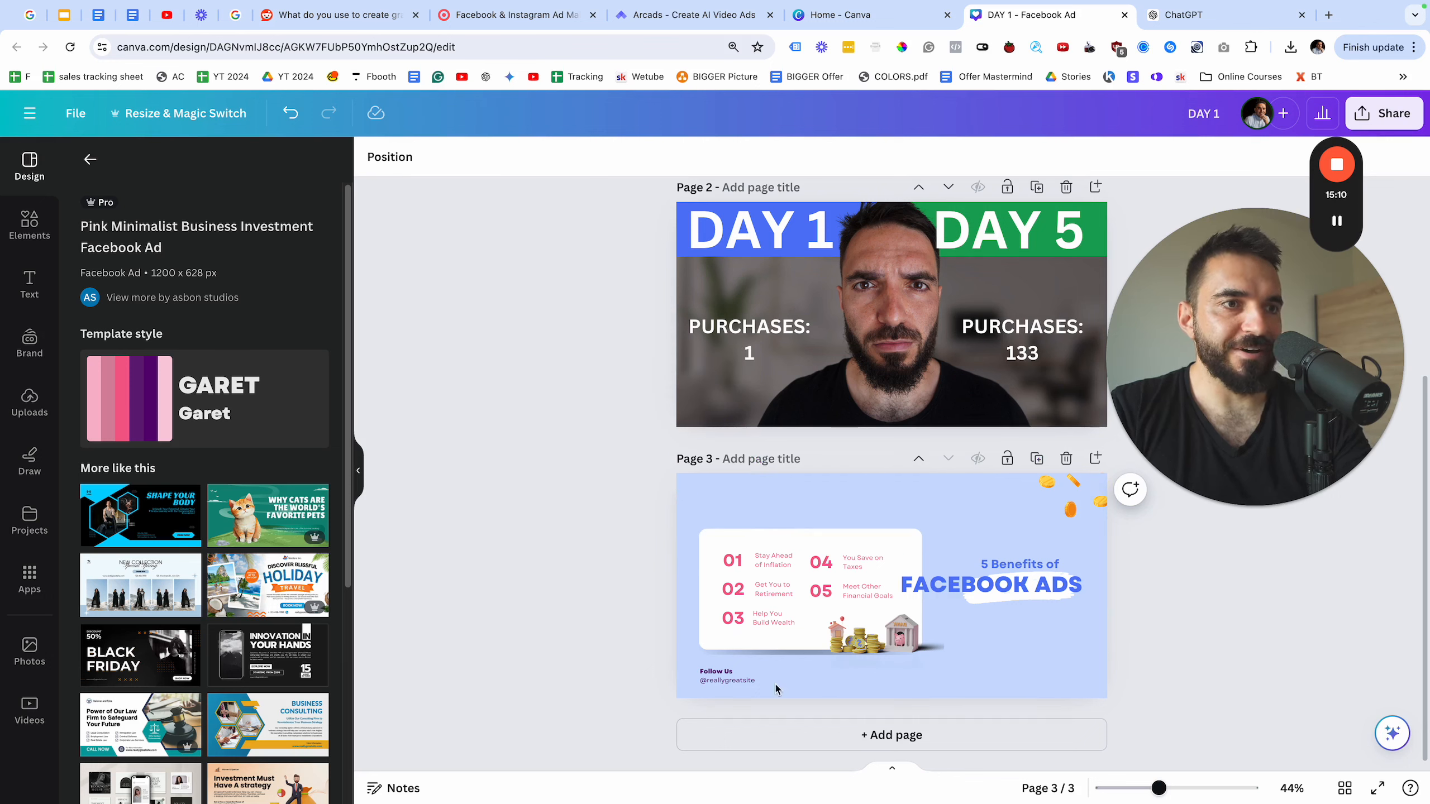
pyautogui.click(702, 671)
pyautogui.press('Delete')
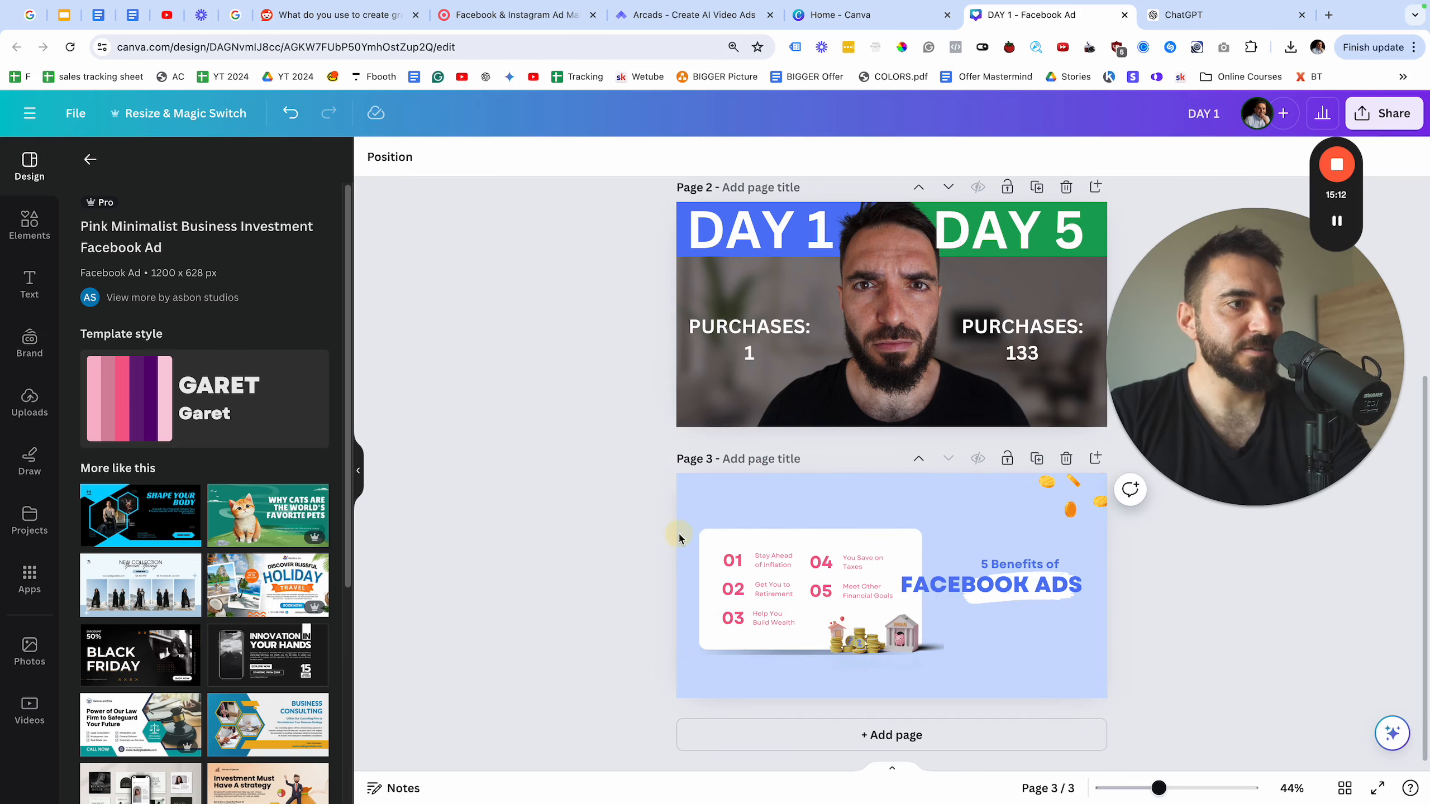
# - Make the white benefits card on page 3 taller and narrow it so it ends before the FACEBOOK ADS headline
pyautogui.click(725, 533)
pyautogui.moveTo(921, 529); pyautogui.dragTo(953, 512)
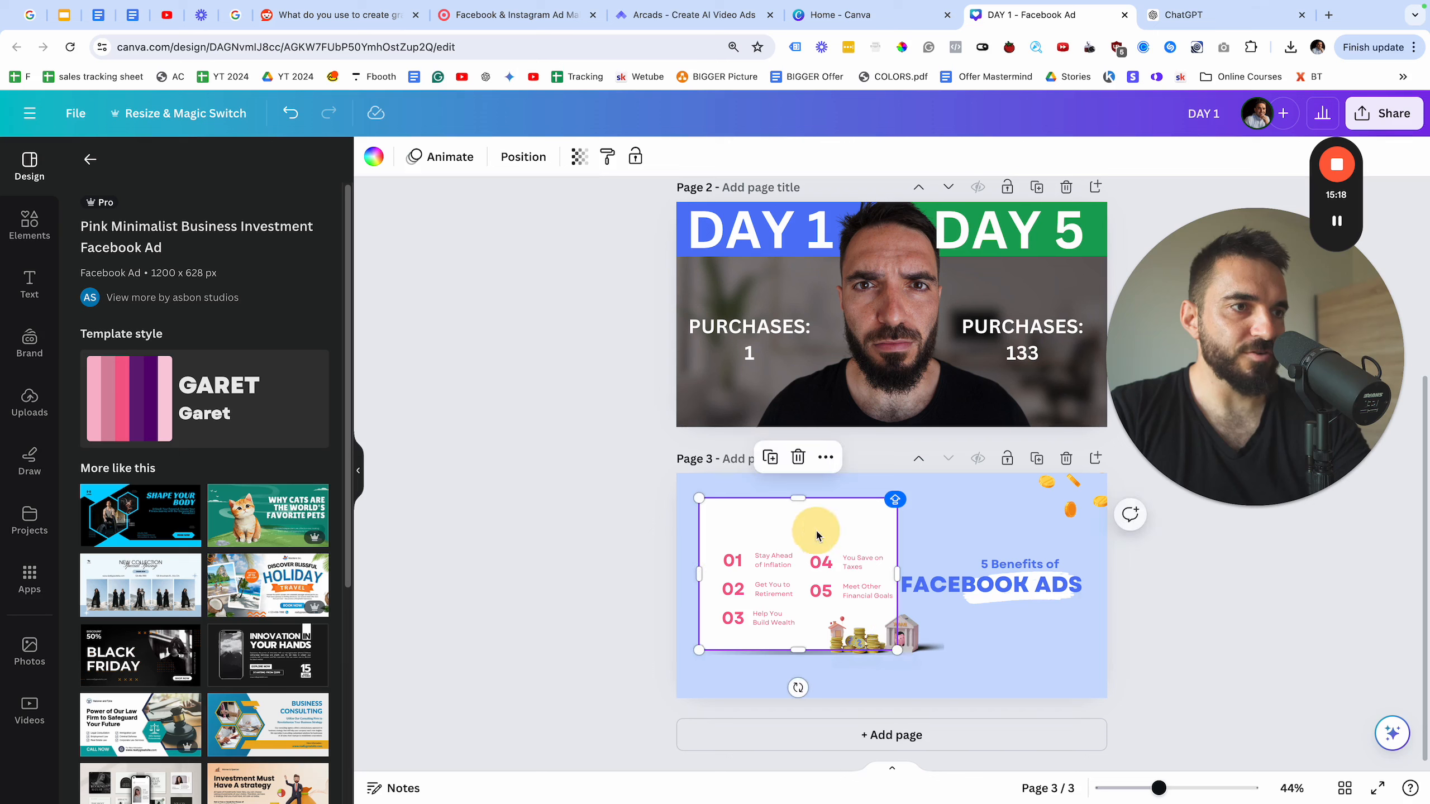
# - Move number 01 and its "Stay Ahead of Inflation" text to the upper part of page 3's white card, widening the text box and enlarging its font
pyautogui.click(734, 562)
pyautogui.click(770, 560)
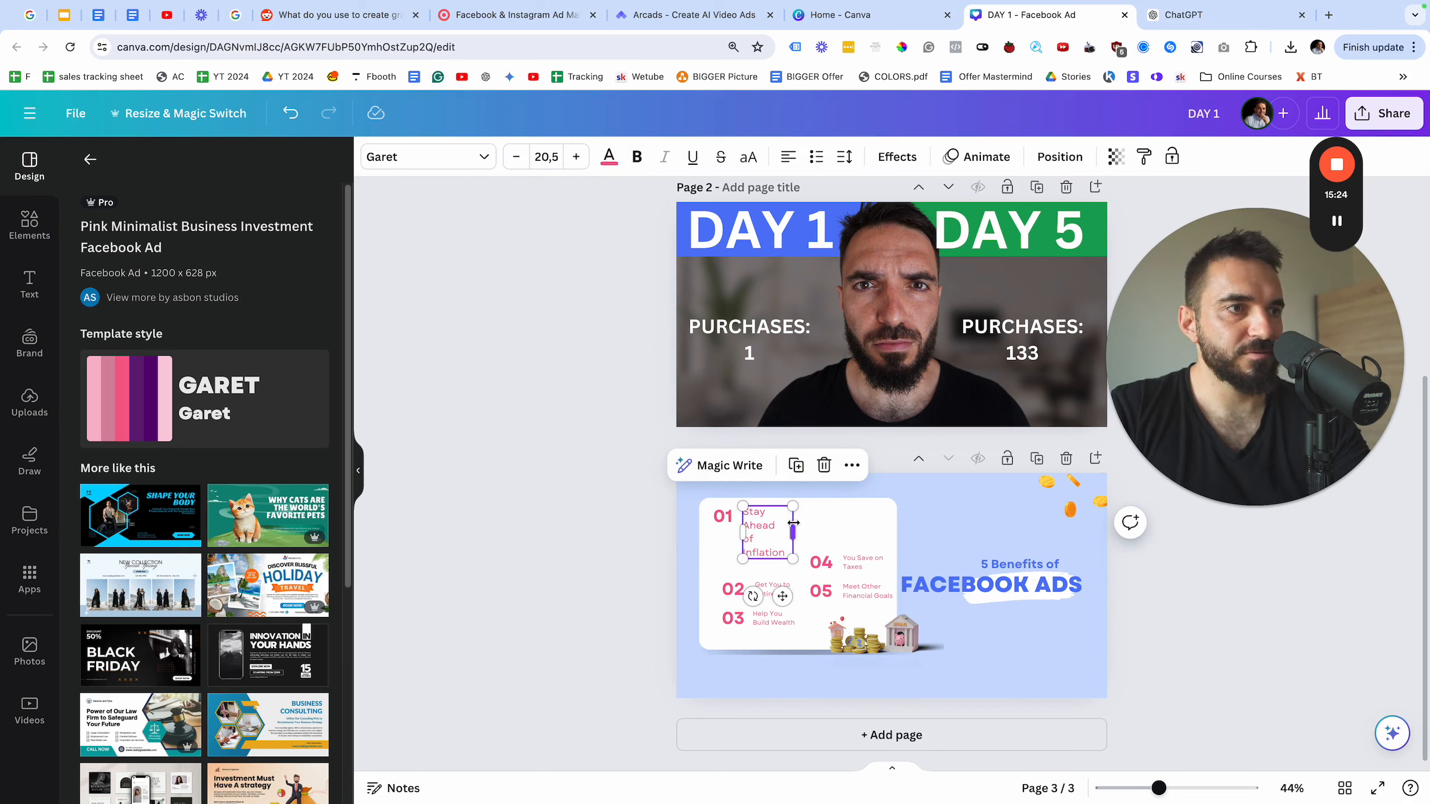
pyautogui.moveTo(792, 523); pyautogui.dragTo(811, 528)
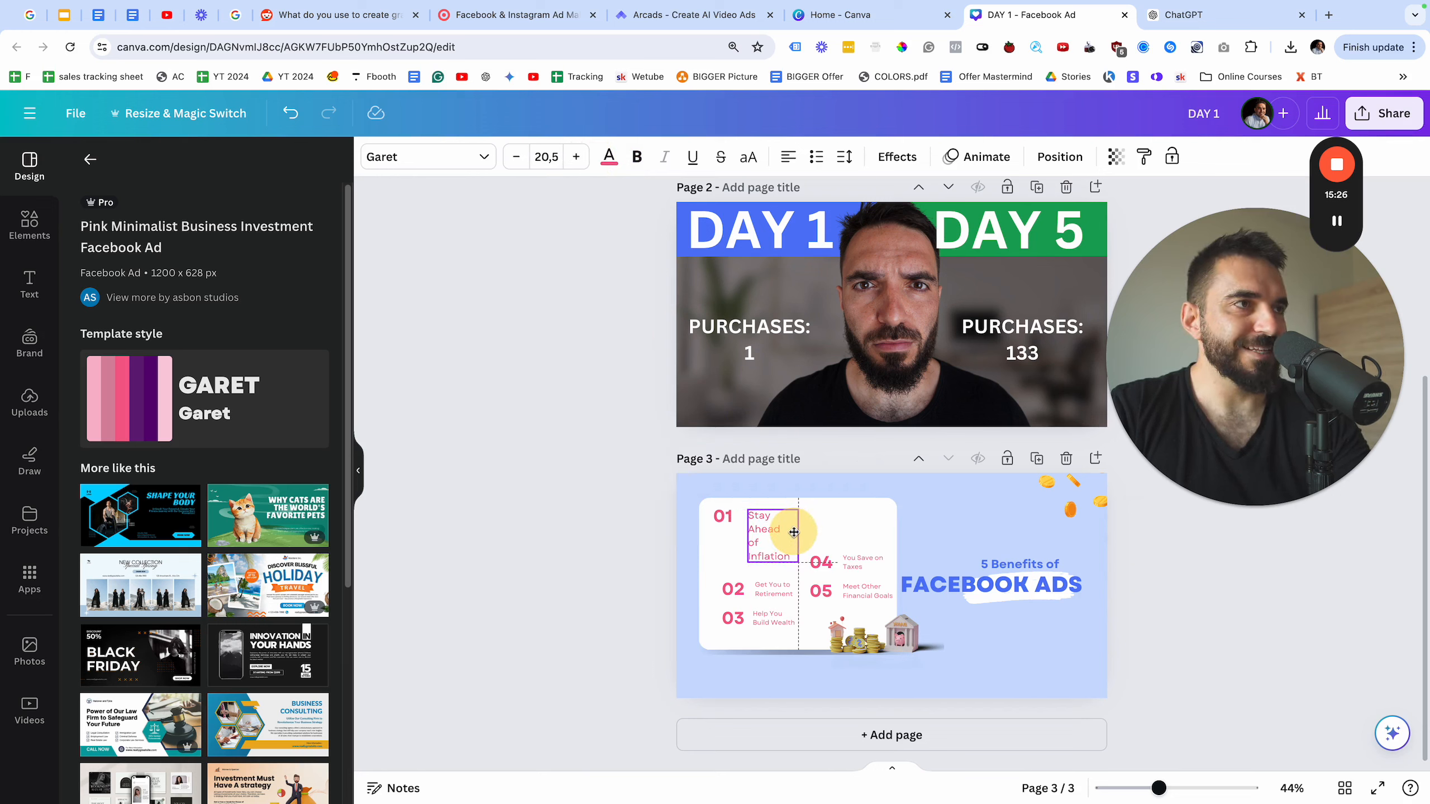
pyautogui.moveTo(788, 537); pyautogui.dragTo(850, 534)
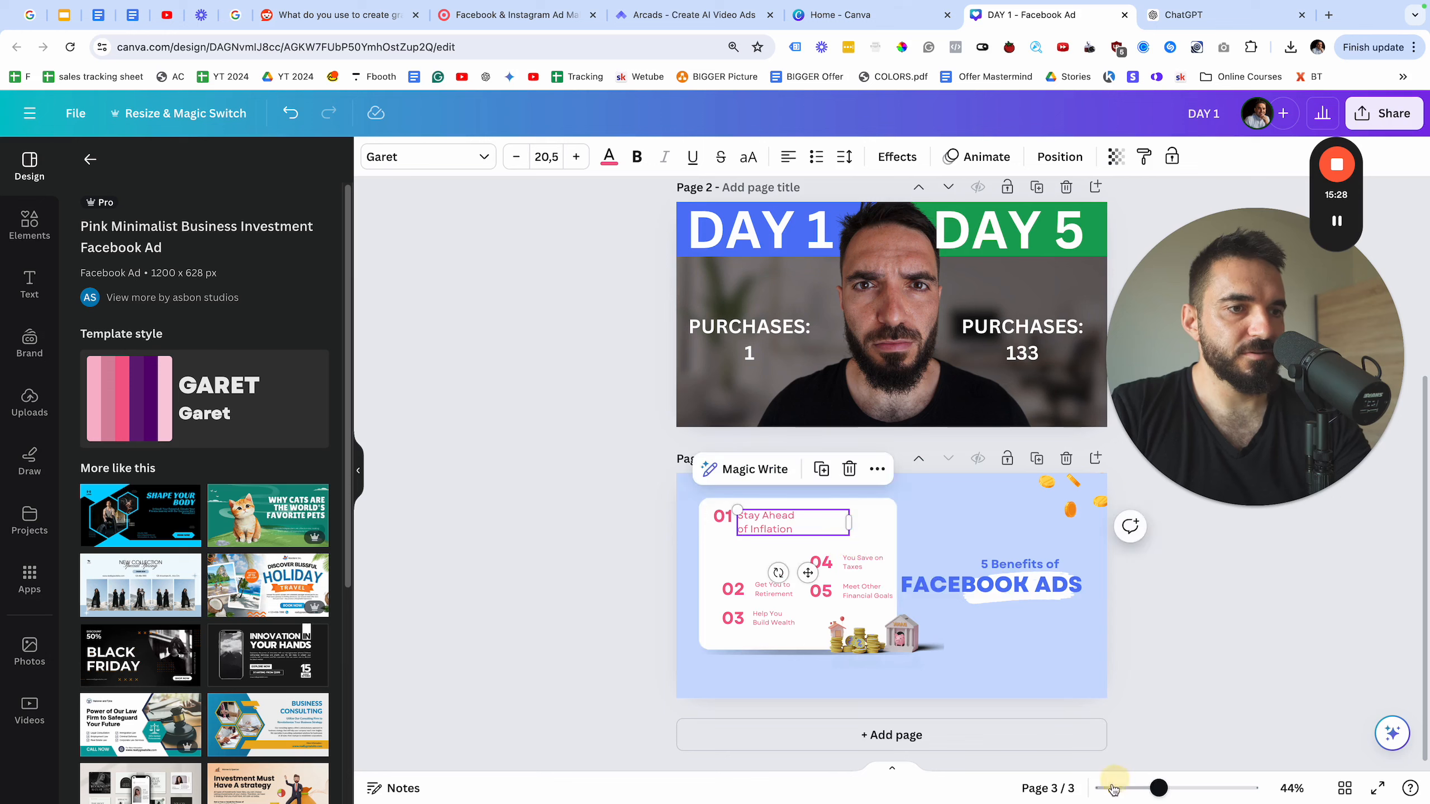
pyautogui.moveTo(1162, 791); pyautogui.dragTo(1130, 794)
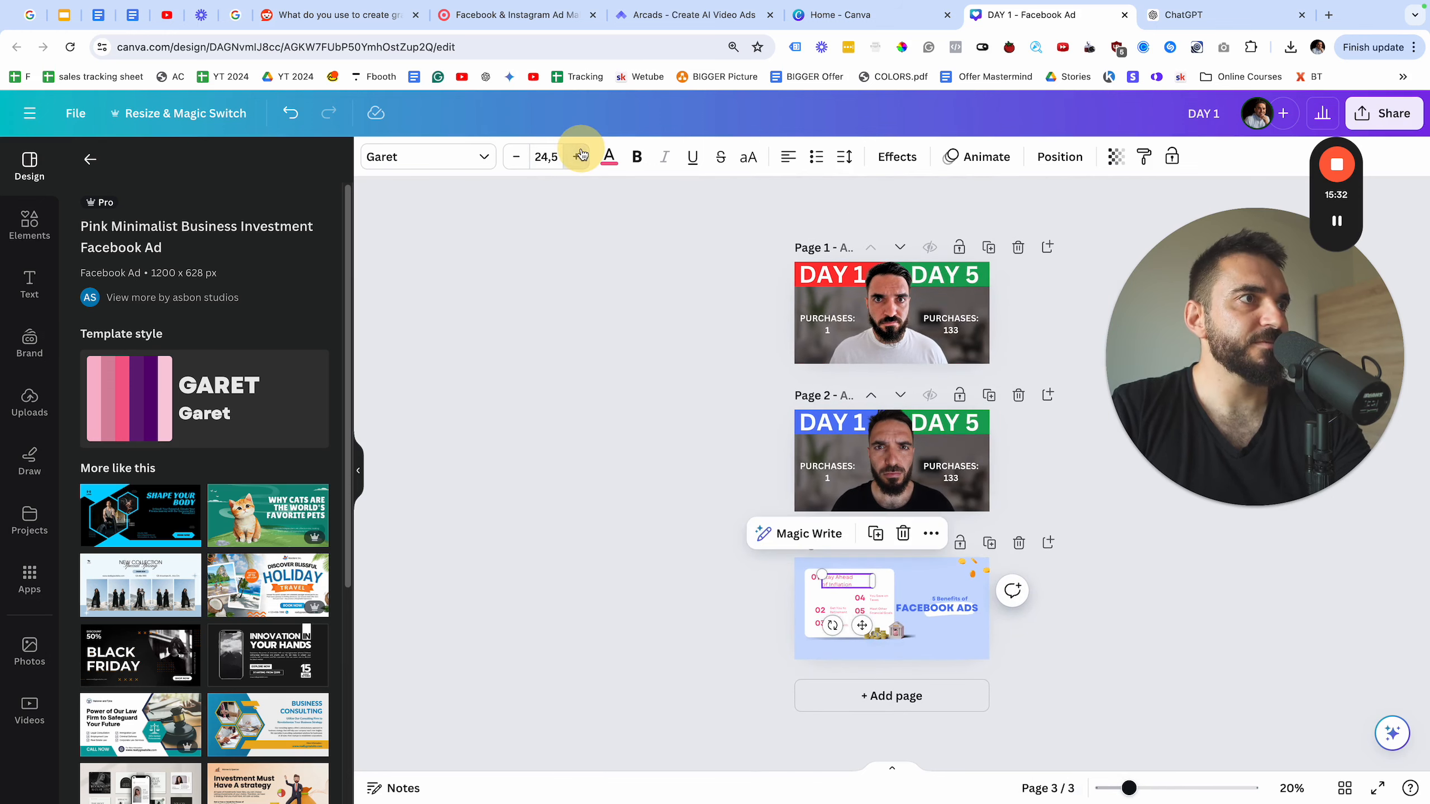
pyautogui.click(1078, 663)
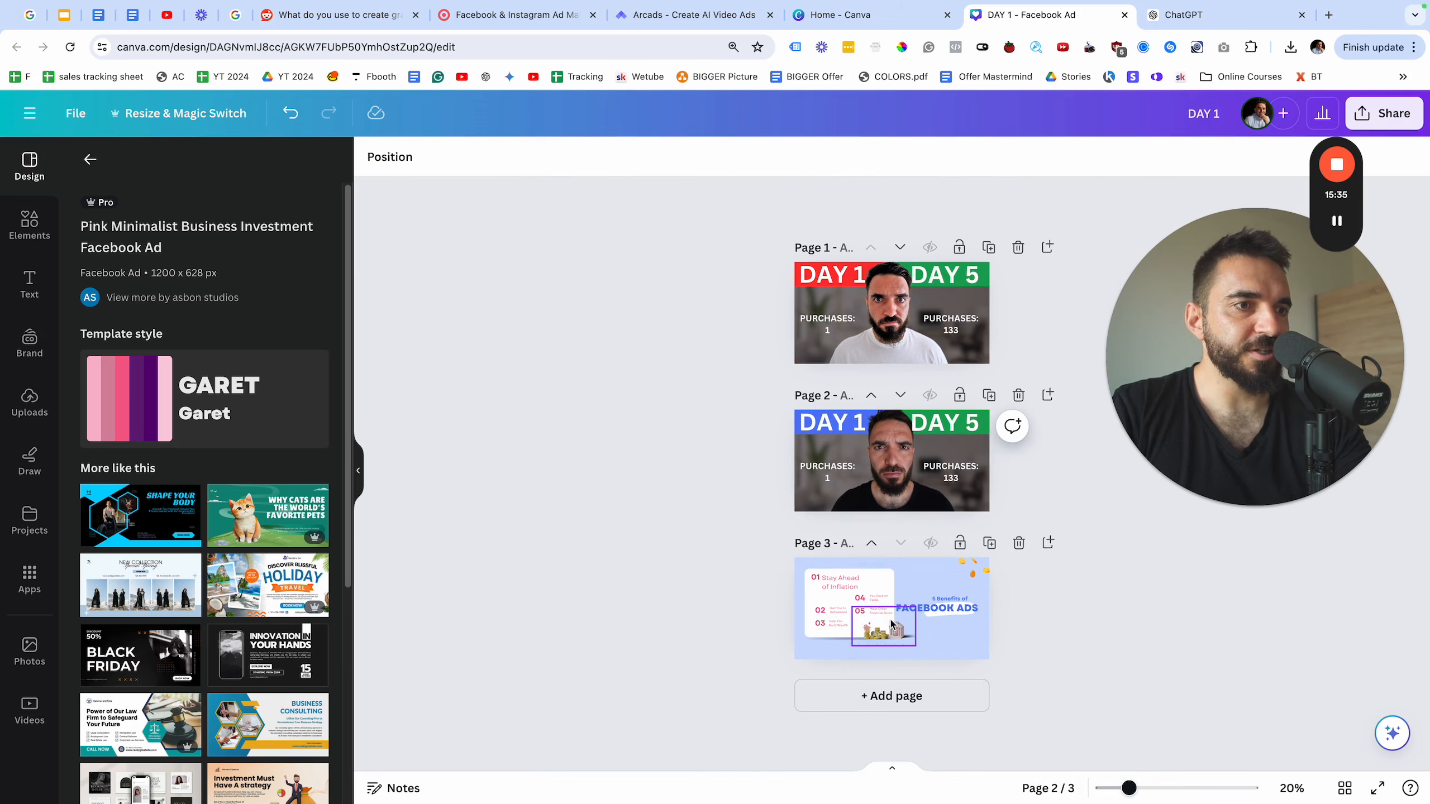
pyautogui.click(937, 598)
pyautogui.click(938, 606)
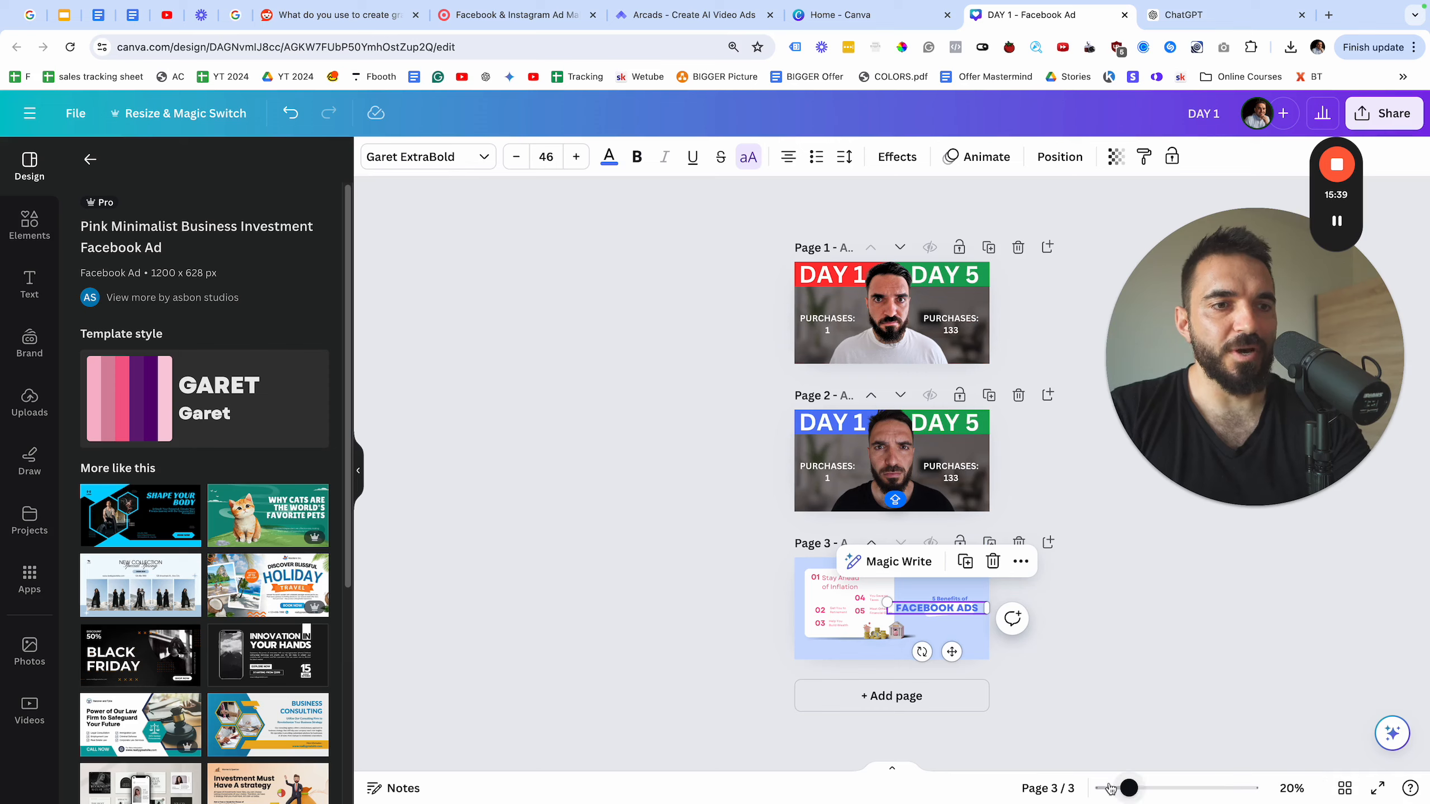
pyautogui.moveTo(1123, 788); pyautogui.dragTo(1167, 786)
pyautogui.scroll(-4, 950, 546)
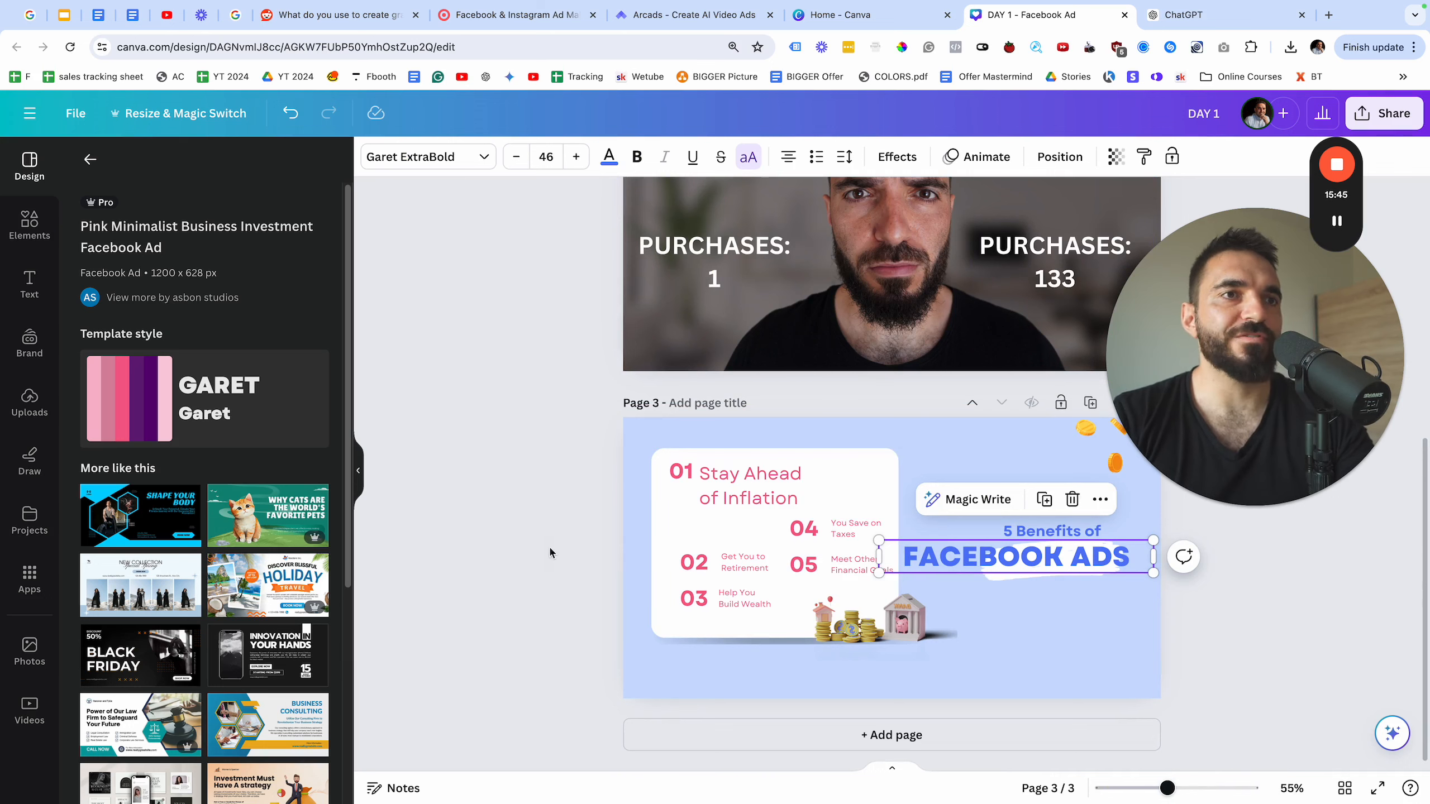
pyautogui.scroll(1, 677, 406)
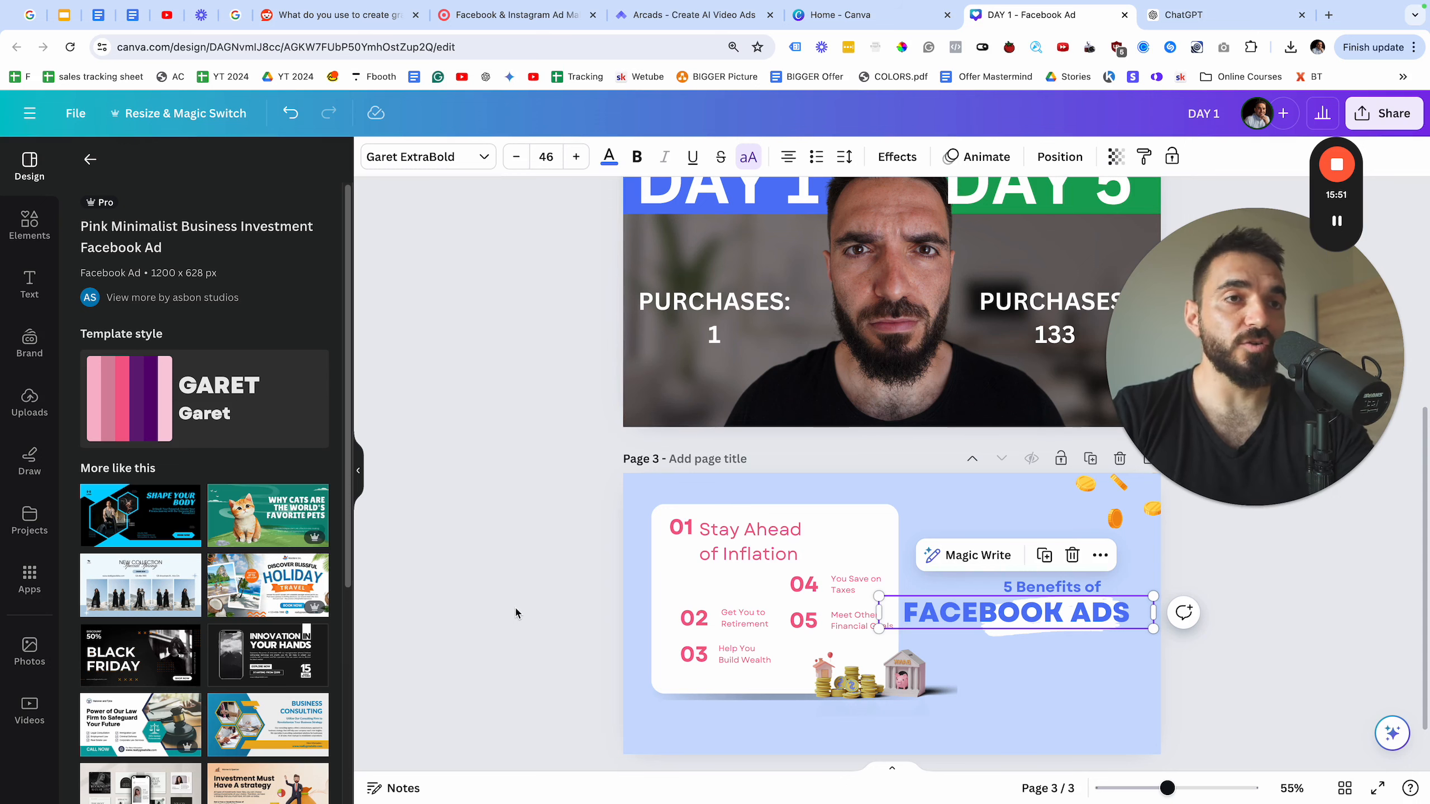
pyautogui.click(1273, 507)
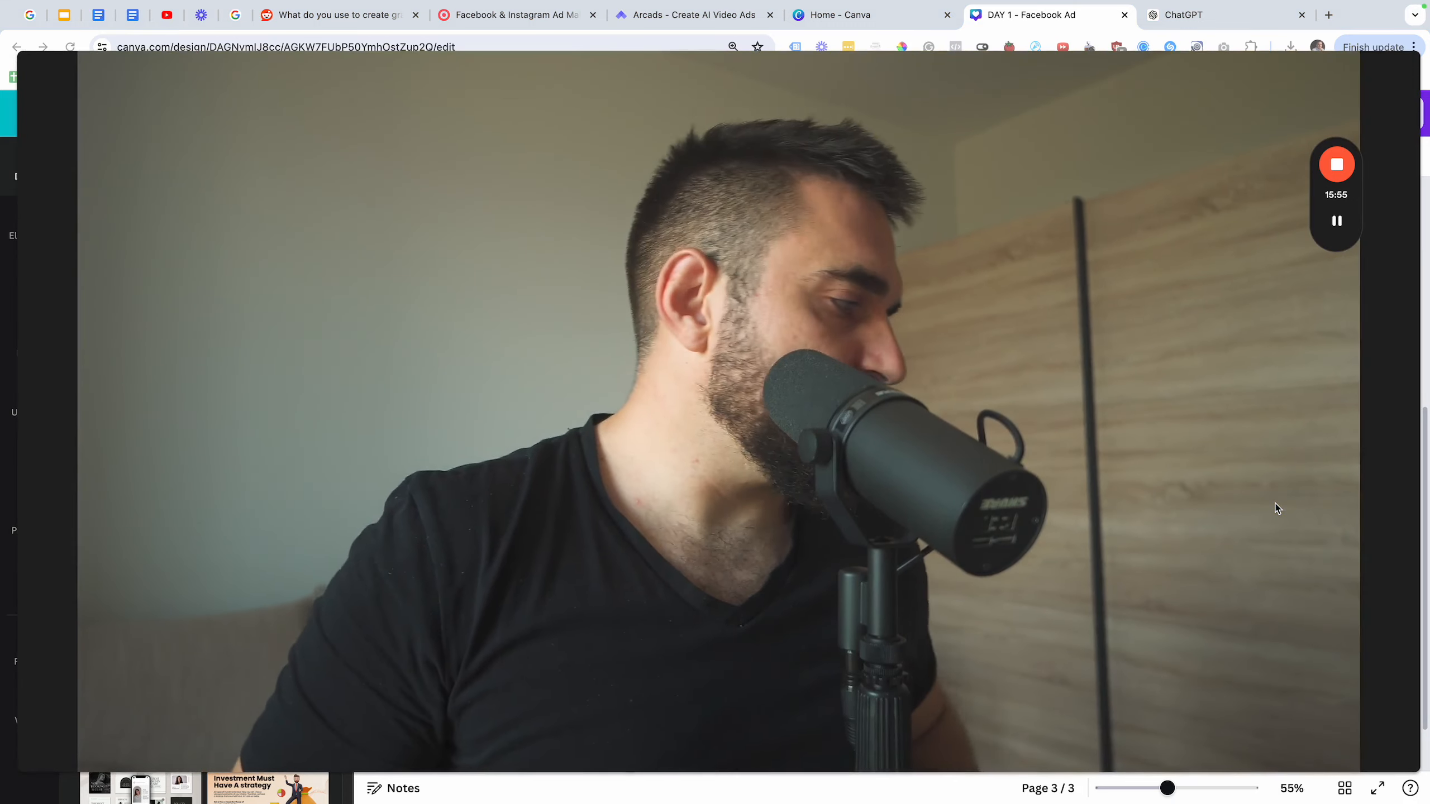